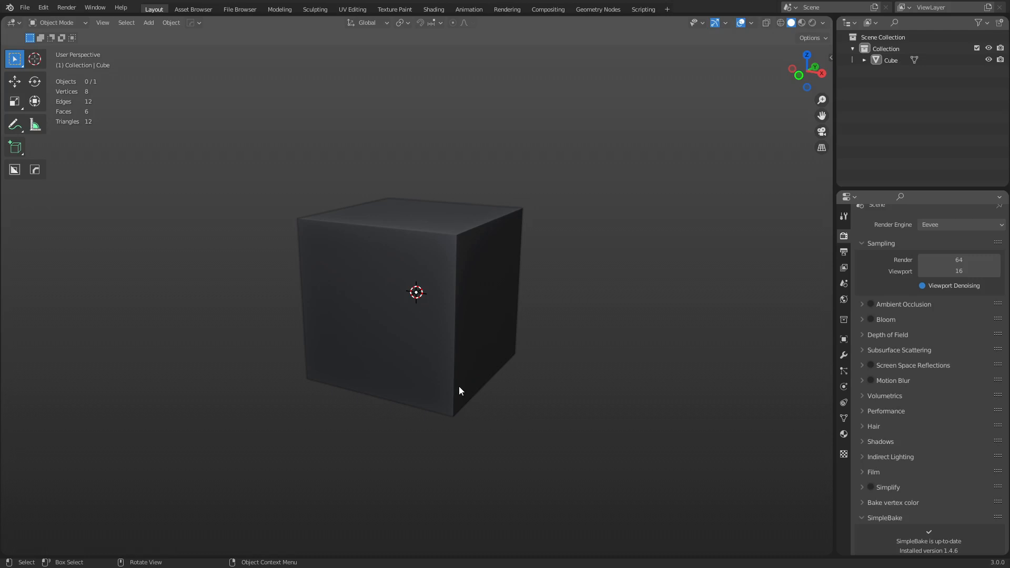
# Enter Edit Mode on the cube and lengthen it into a box by moving an end face outward along Y.
pyautogui.click(460, 390)
pyautogui.hotkey('ctrl', 'Tab')
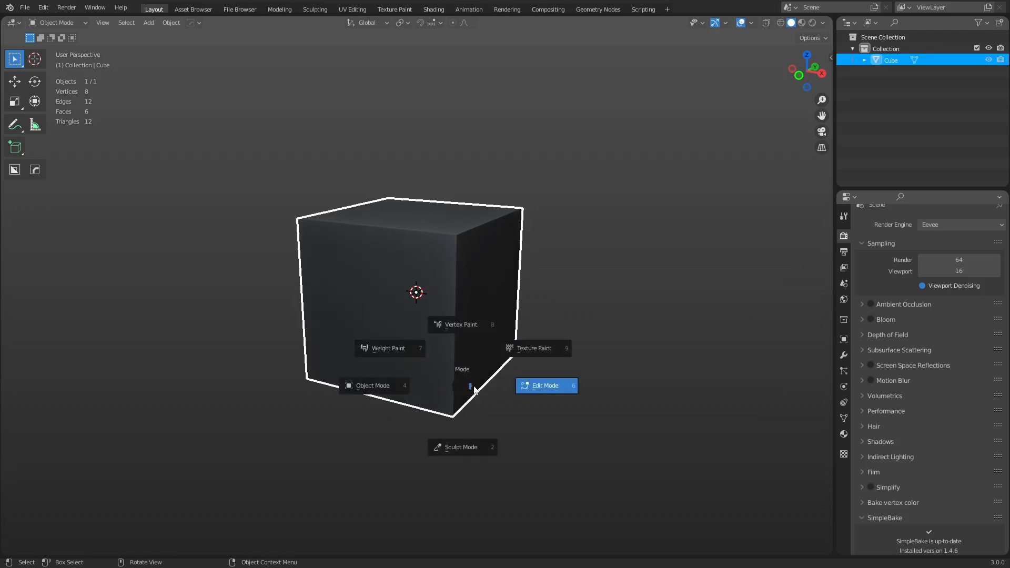
pyautogui.click(489, 388)
pyautogui.press('3')
pyautogui.click(443, 341)
pyautogui.moveTo(442, 341); pyautogui.dragTo(410, 347, button='middle')
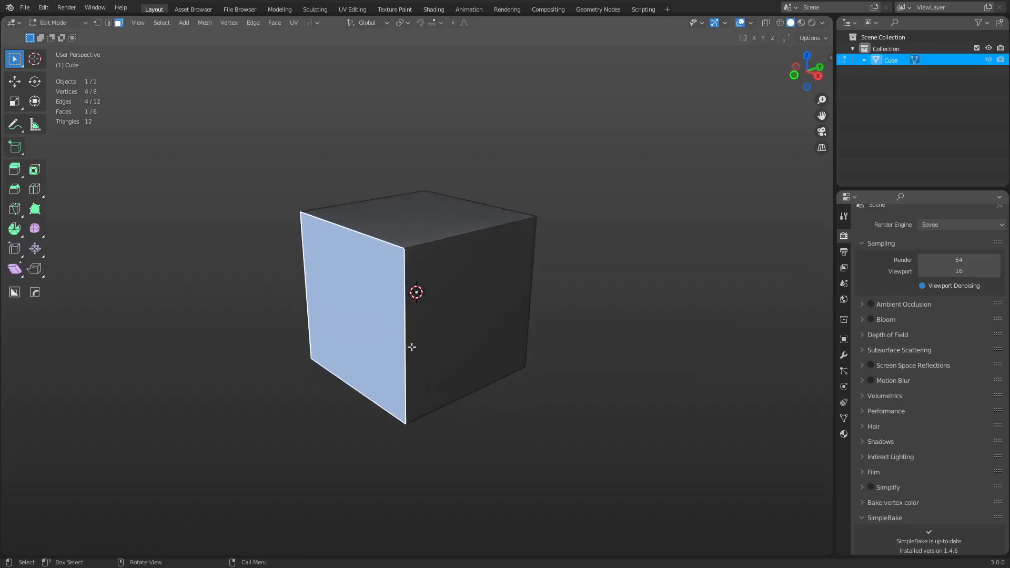
pyautogui.hotkey('shift', 'space')
pyautogui.press('g')
pyautogui.moveTo(383, 299); pyautogui.dragTo(500, 328)
pyautogui.moveTo(500, 327); pyautogui.dragTo(469, 331, button='middle')
pyautogui.moveTo(494, 325); pyautogui.dragTo(522, 338)
# Bevel the two long upper edges of the box with a single segment about 0.47 m wide.
pyautogui.press('2')
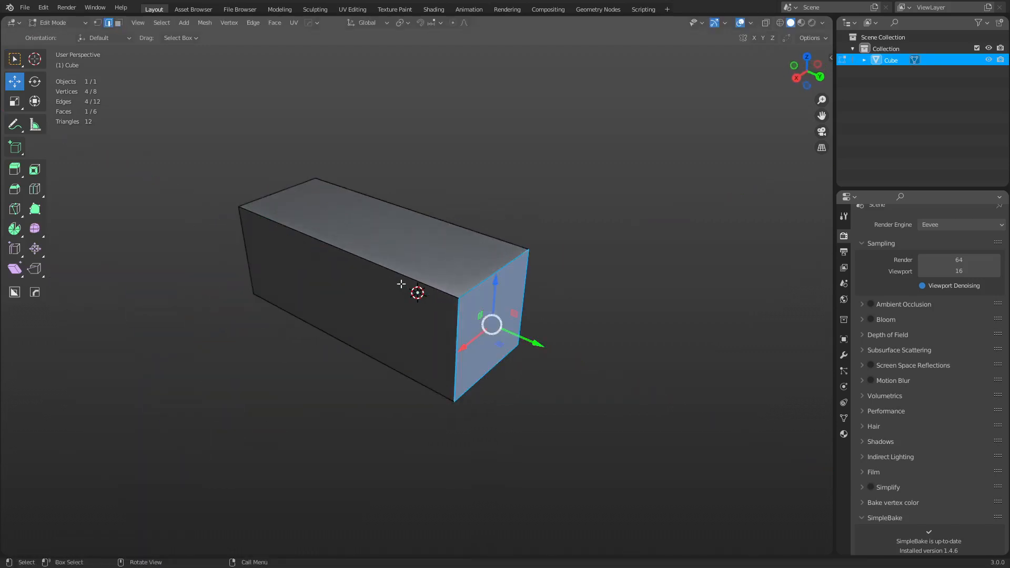
pyautogui.click(400, 283)
pyautogui.keyDown('shift'); pyautogui.click(457, 232); pyautogui.keyUp('shift')
pyautogui.hotkey('ctrl', 'b')
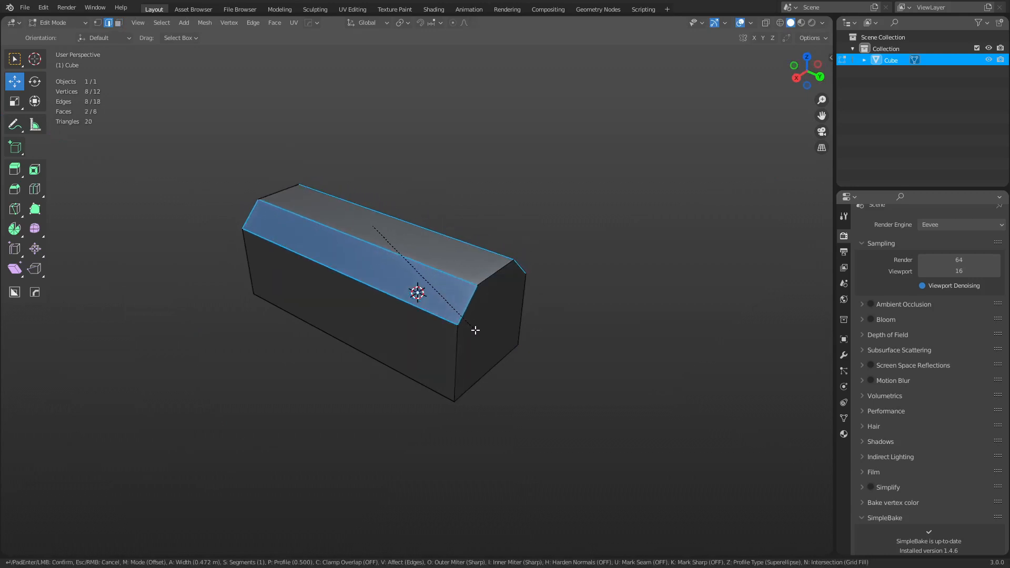
pyautogui.click(475, 329)
# Extrude the bottom face about 1.18 m down and move one long bottom edge inward along X to slope that side.
pyautogui.moveTo(428, 409); pyautogui.dragTo(432, 361, button='middle')
pyautogui.keyDown('alt'); pyautogui.click(433, 355); pyautogui.keyUp('alt')
pyautogui.press('e')
pyautogui.press('z')
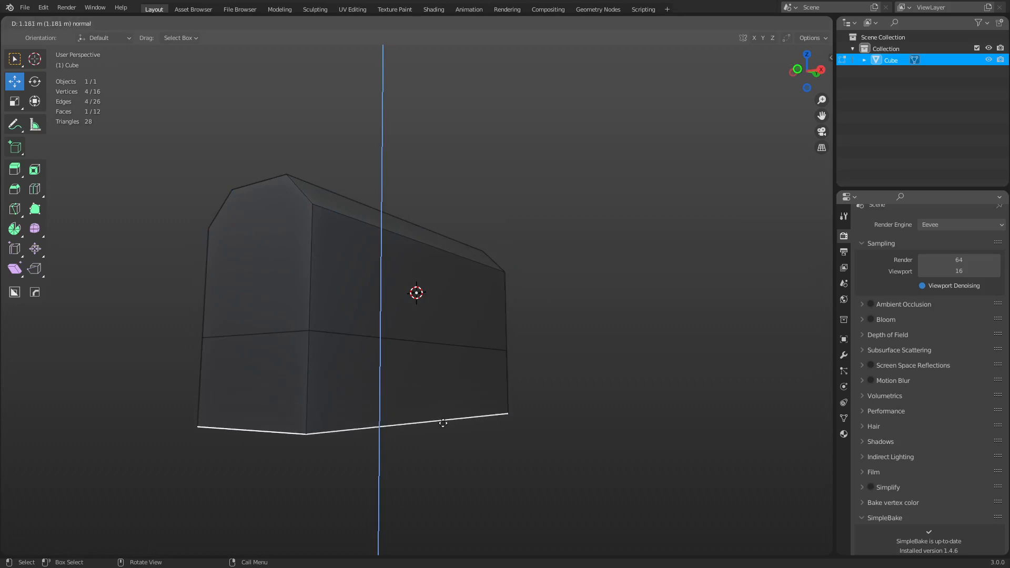
pyautogui.click(443, 423)
pyautogui.click(432, 424)
pyautogui.moveTo(471, 428); pyautogui.dragTo(420, 427)
# Add one centred loop cut across the body, dividing its length into two halves.
pyautogui.moveTo(481, 393); pyautogui.dragTo(424, 347, button='middle')
pyautogui.hotkey('ctrl', 'r')
pyautogui.click(374, 294)
pyautogui.rightClick(374, 294)
# Extrude the bevel, side and sloped faces of one half outward to form a stepped block, and return to Object Mode.
pyautogui.click(412, 289)
pyautogui.keyDown('shift'); pyautogui.click(409, 337); pyautogui.keyUp('shift')
pyautogui.press('3')
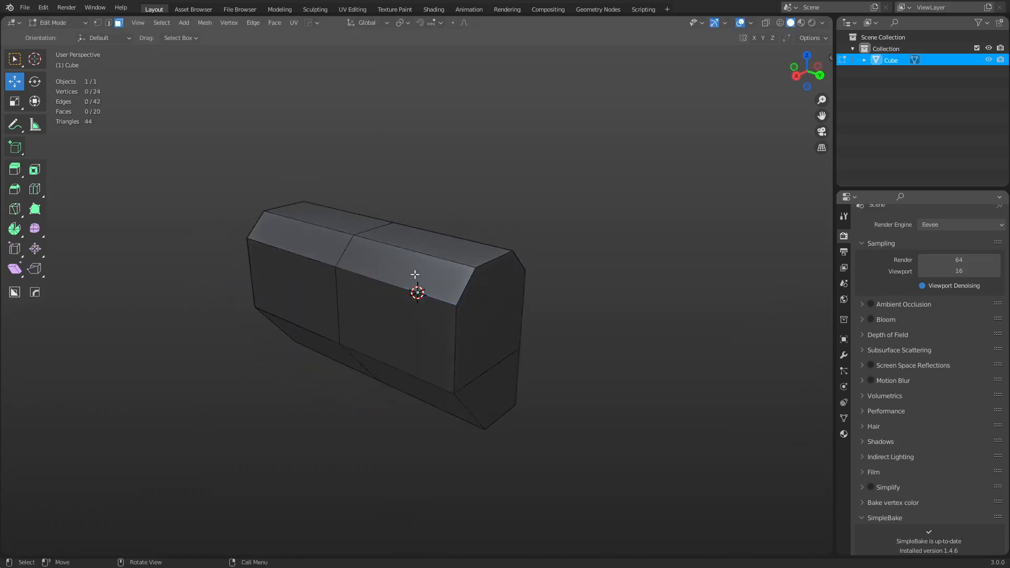
pyautogui.click(411, 273)
pyautogui.keyDown('shift'); pyautogui.click(408, 329); pyautogui.keyUp('shift')
pyautogui.keyDown('shift'); pyautogui.click(410, 385); pyautogui.keyUp('shift')
pyautogui.press('e')
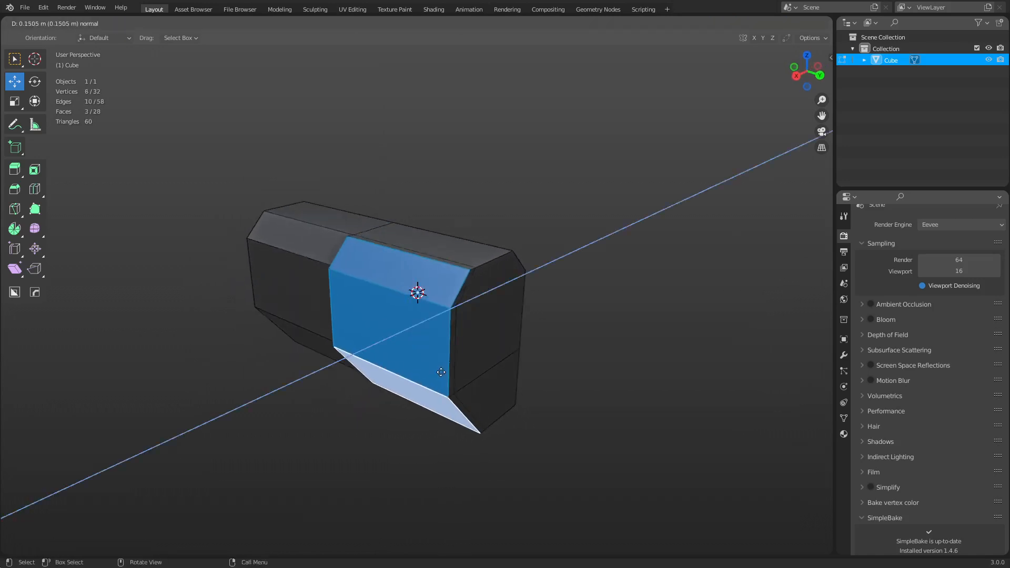
pyautogui.click(402, 384)
pyautogui.moveTo(433, 379); pyautogui.dragTo(559, 382, button='middle')
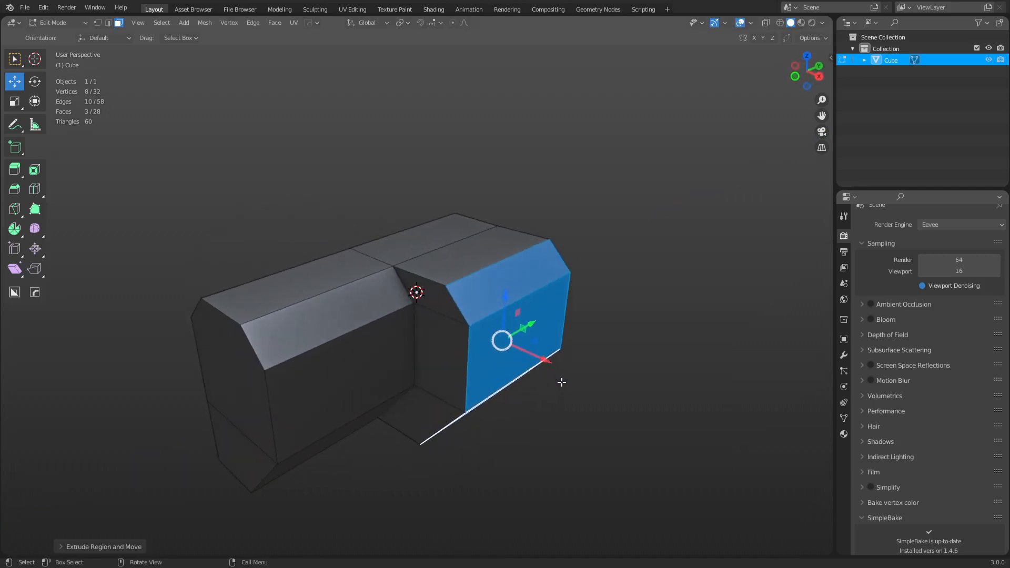
pyautogui.press('Tab')
pyautogui.moveTo(474, 381); pyautogui.dragTo(465, 288, button='middle')
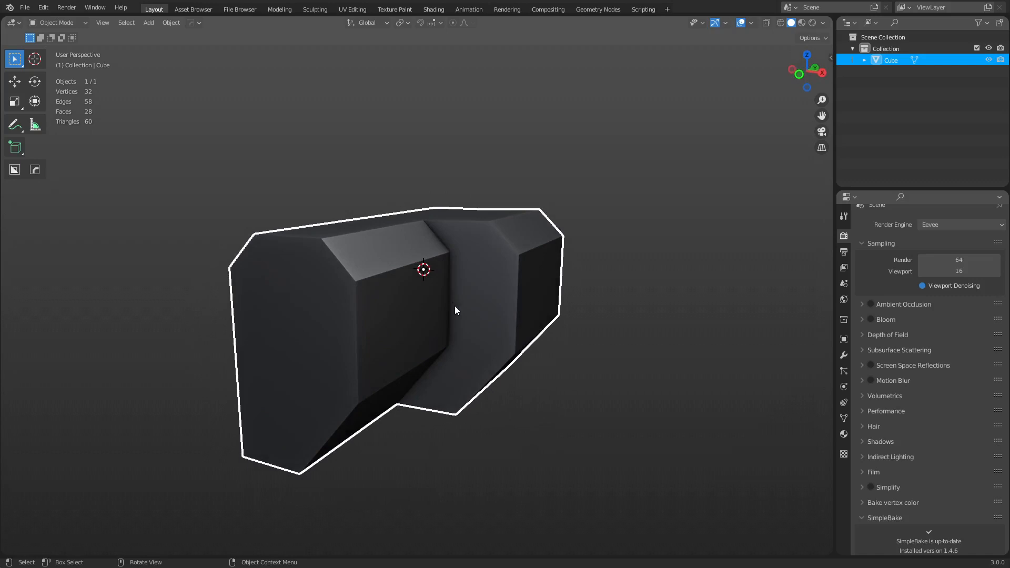
# In Edit Mode, connect the two upper corner vertices across each end face with a new edge.
pyautogui.hotkey('ctrl', 'Tab')
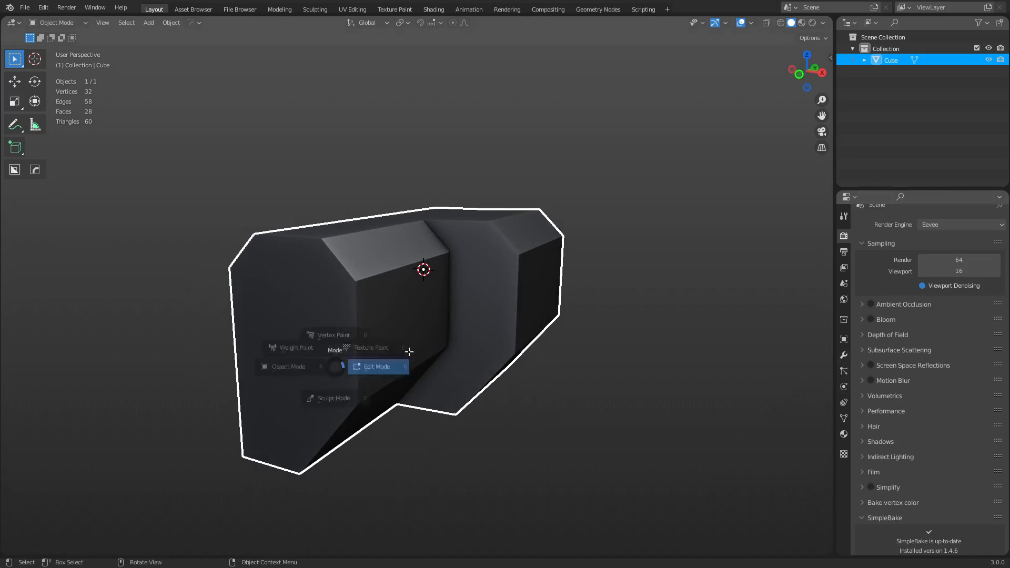
pyautogui.click(411, 352)
pyautogui.press('1')
pyautogui.click(310, 284)
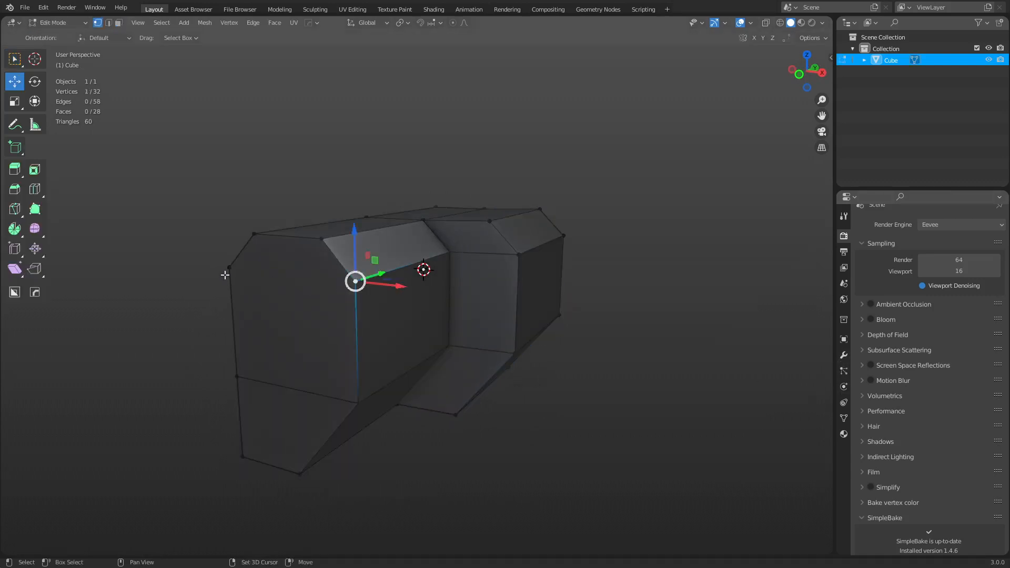
pyautogui.keyDown('shift'); pyautogui.click(226, 272); pyautogui.keyUp('shift')
pyautogui.moveTo(430, 374); pyautogui.dragTo(439, 307, button='middle')
pyautogui.click(413, 256)
pyautogui.keyDown('shift'); pyautogui.click(515, 252); pyautogui.keyUp('shift')
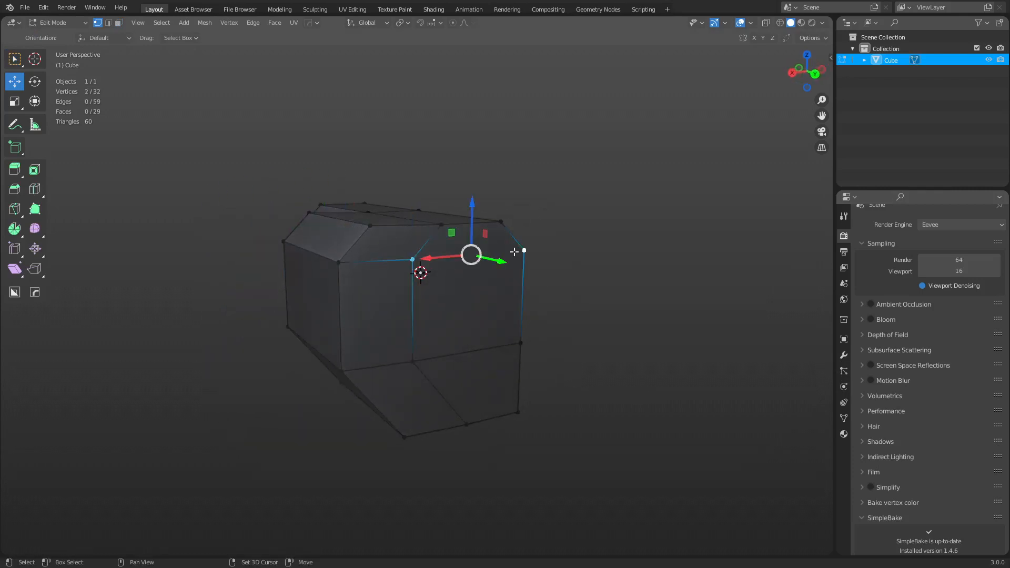
# Select face loops on different parts of the body to check how they run around the mesh.
pyautogui.press('3')
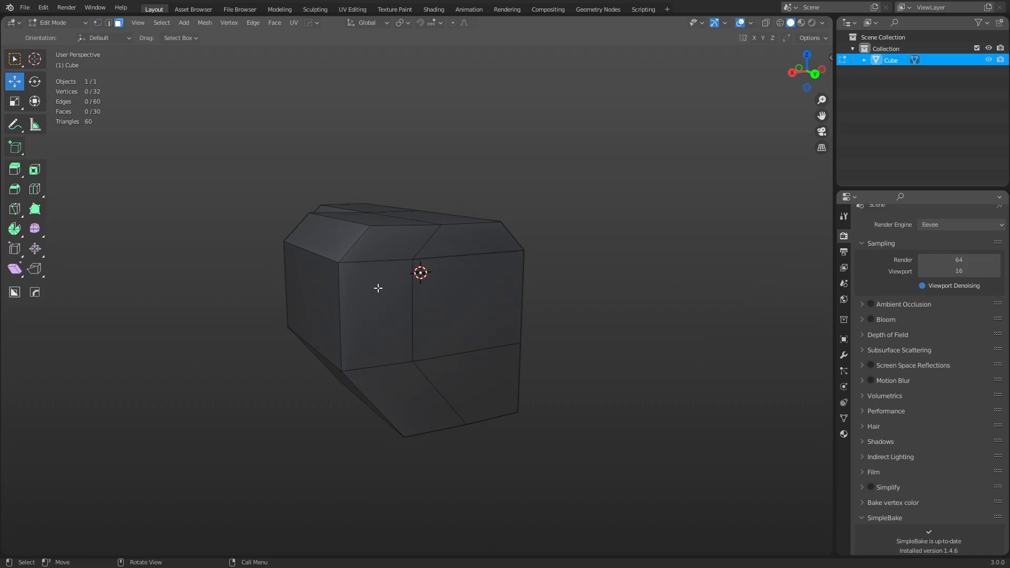
pyautogui.keyDown('alt'); pyautogui.click(385, 260); pyautogui.keyUp('alt')
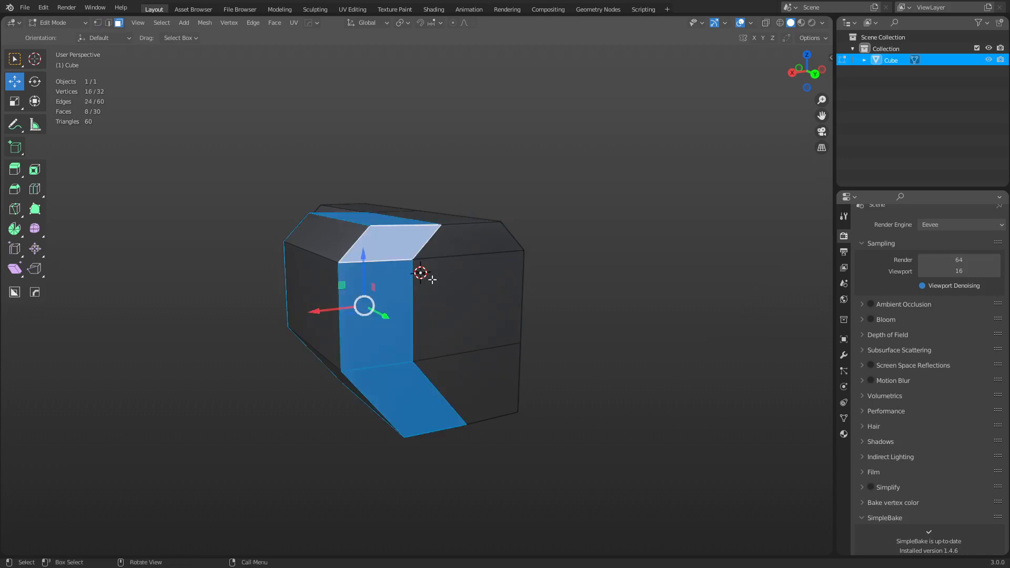
pyautogui.moveTo(447, 283); pyautogui.dragTo(421, 303, button='middle')
pyautogui.keyDown('alt'); pyautogui.click(421, 289); pyautogui.keyUp('alt')
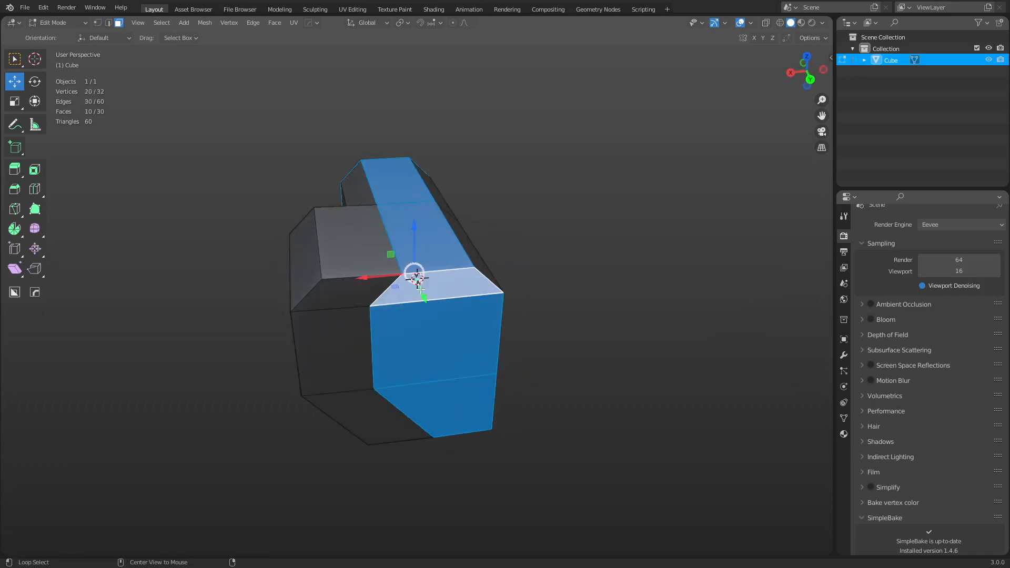
pyautogui.keyDown('alt'); pyautogui.click(384, 239); pyautogui.keyUp('alt')
pyautogui.moveTo(368, 247); pyautogui.dragTo(502, 263, button='middle')
pyautogui.keyDown('alt'); pyautogui.click(361, 308); pyautogui.keyUp('alt')
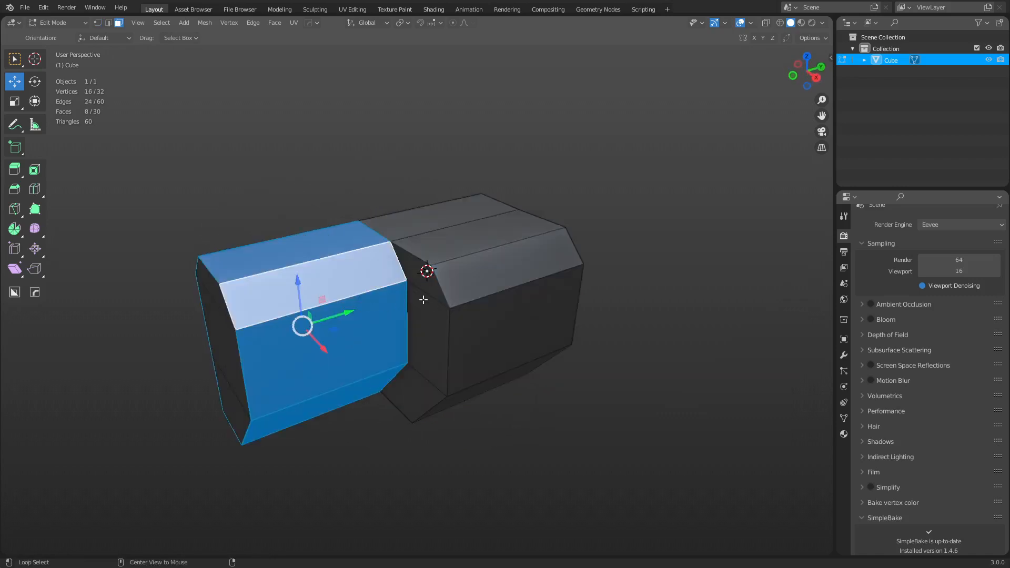
pyautogui.moveTo(424, 300); pyautogui.dragTo(404, 346, button='middle')
pyautogui.keyDown('alt'); pyautogui.click(412, 331); pyautogui.keyUp('alt')
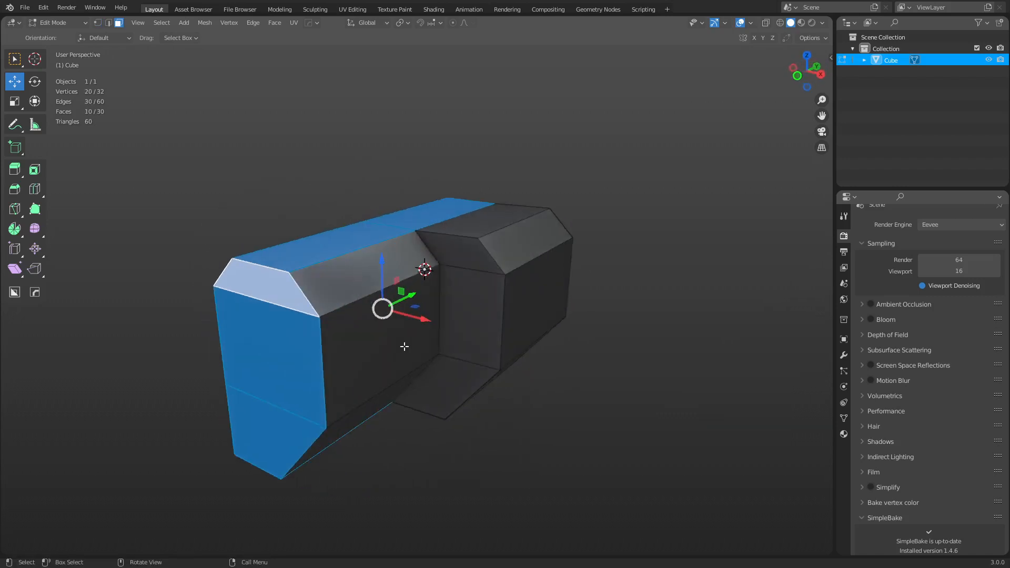
# Add a Subdivision Surface modifier to the cube and set its viewport levels to 3.
pyautogui.click(844, 355)
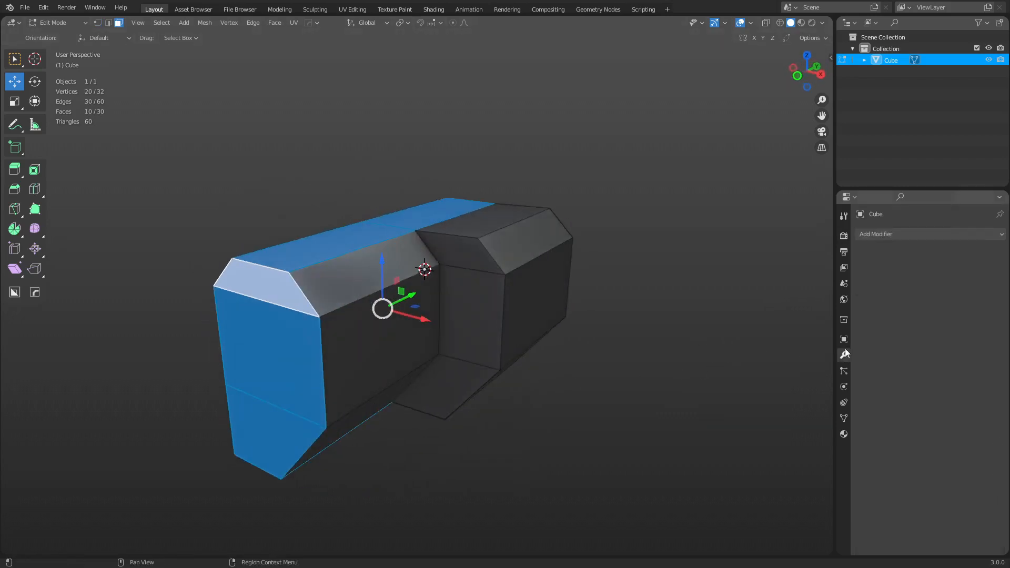
pyautogui.click(902, 235)
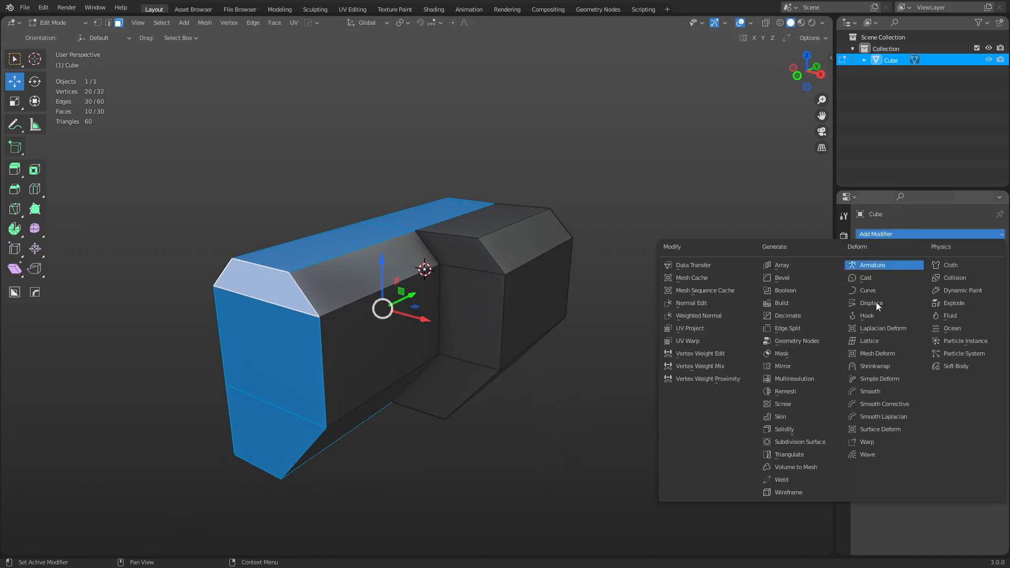
pyautogui.click(825, 443)
pyautogui.click(982, 284)
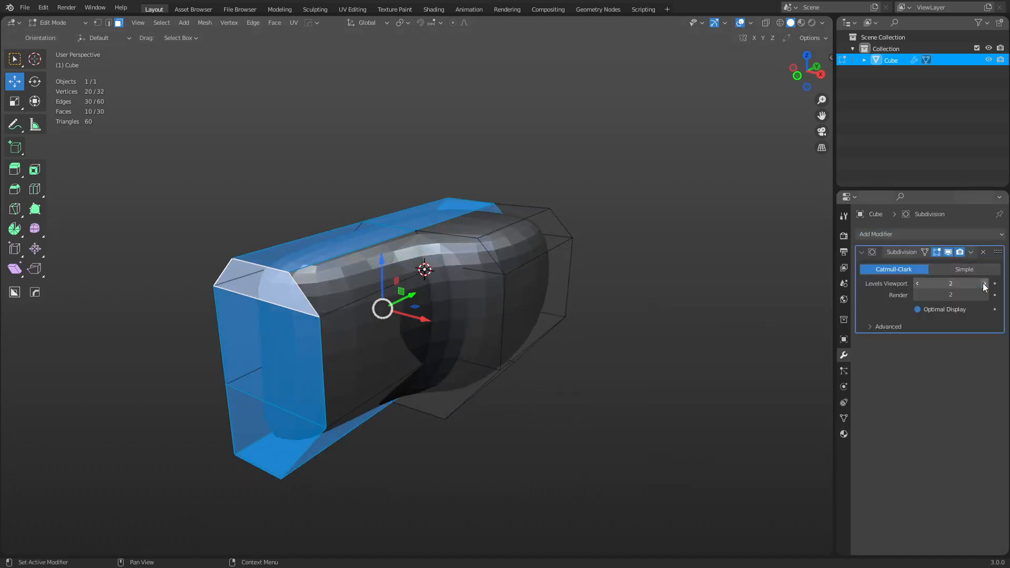
pyautogui.click(983, 284)
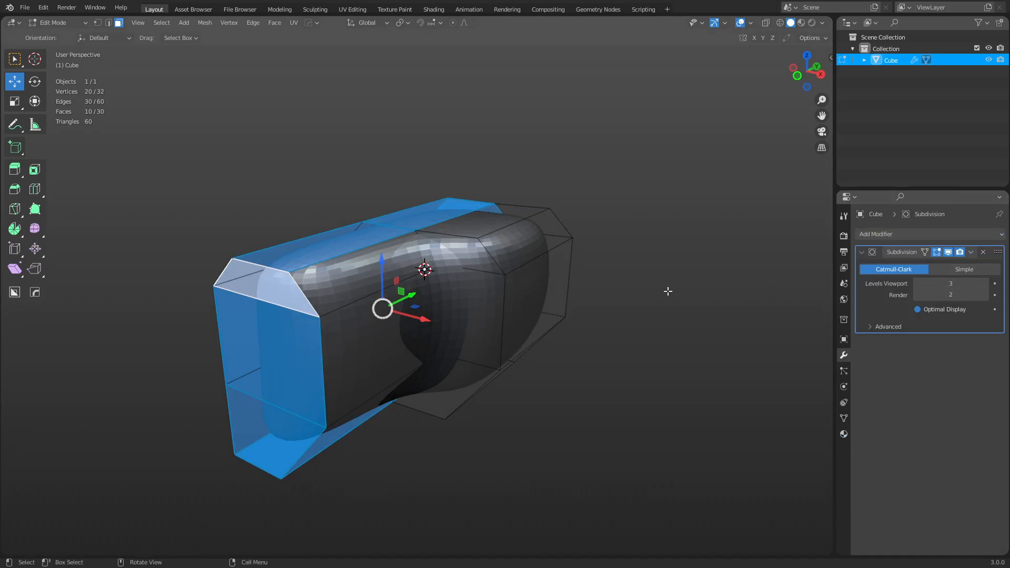
# Turn off the subdivision display in Edit Mode, preview the smoothed shape in Object Mode, and return to Edit Mode.
pyautogui.click(937, 252)
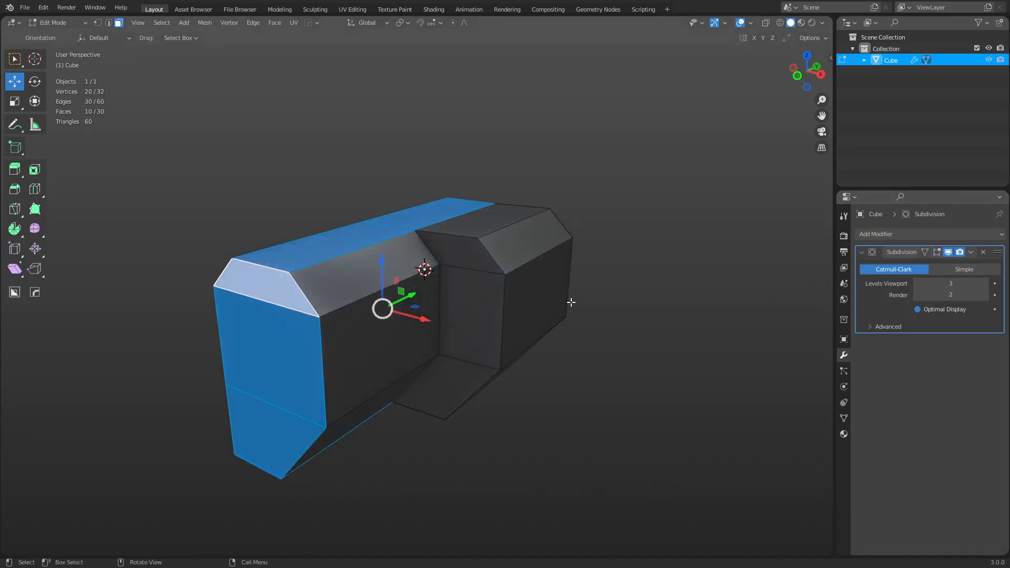
pyautogui.press('Tab')
pyautogui.click(535, 305)
pyautogui.press('Tab')
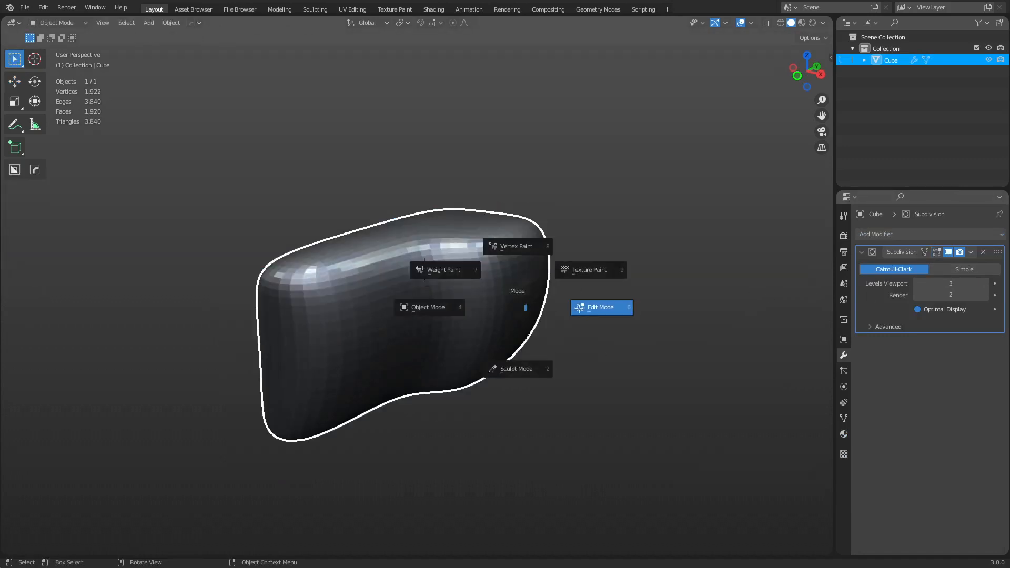
pyautogui.click(518, 307)
# Add crosswise loop cuts close to the narrow half's outer end and close to the step on the wide half.
pyautogui.moveTo(521, 327); pyautogui.dragTo(573, 334, button='middle')
pyautogui.hotkey('ctrl', 'r')
pyautogui.click(450, 305)
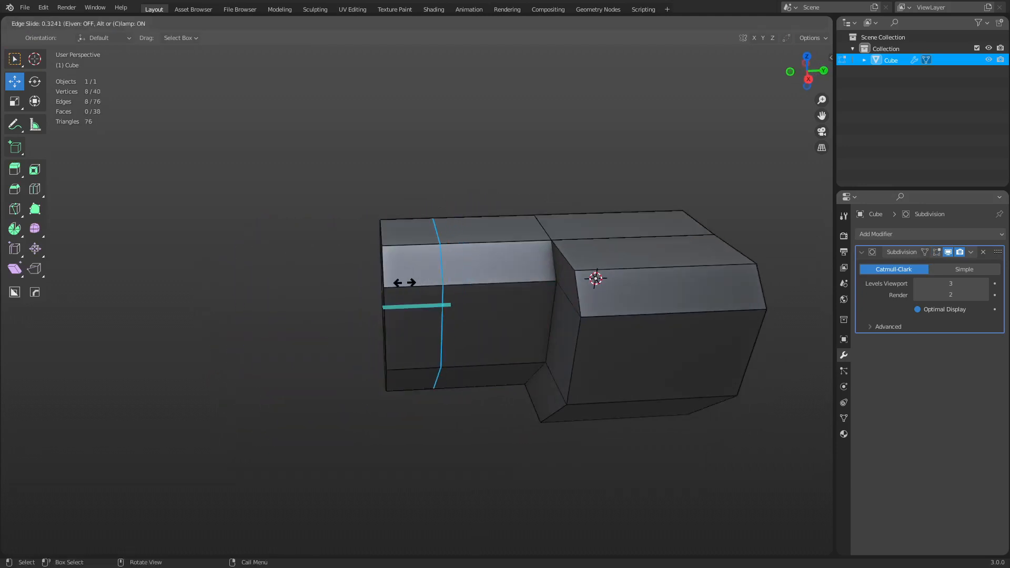
pyautogui.click(360, 291)
pyautogui.moveTo(489, 292); pyautogui.dragTo(532, 286, button='middle')
pyautogui.hotkey('ctrl', 'r')
pyautogui.click(532, 287)
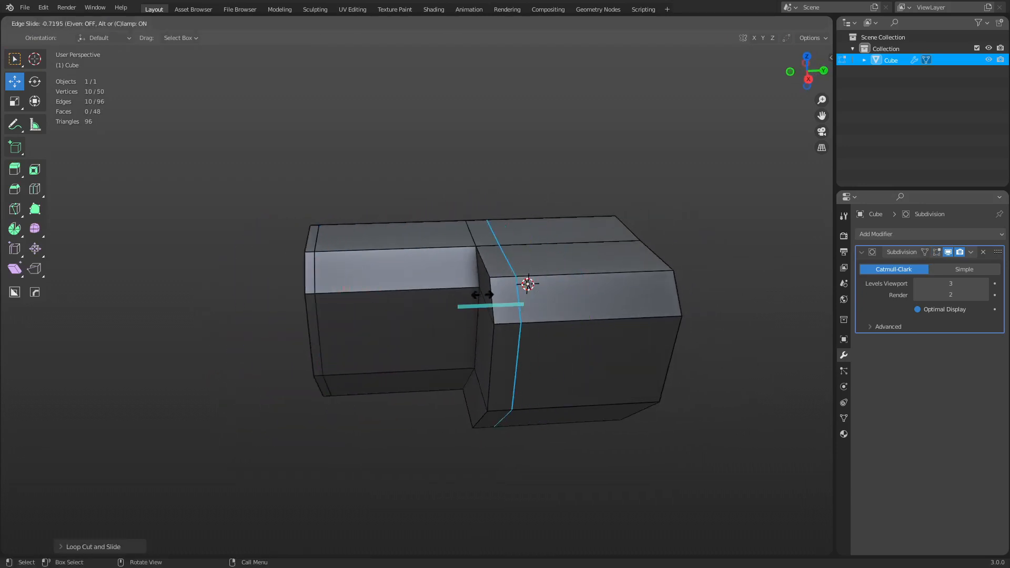
pyautogui.click(465, 297)
# Add crosswise loop cuts close to the wide half's outer end and close to the step on the narrow half.
pyautogui.hotkey('ctrl', 'r')
pyautogui.click(584, 287)
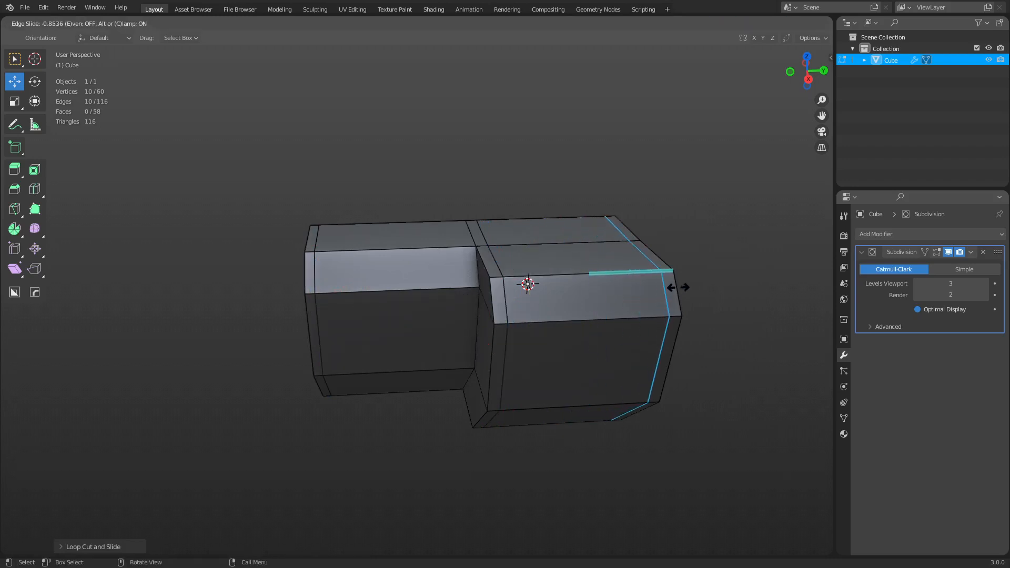
pyautogui.click(678, 287)
pyautogui.moveTo(677, 287); pyautogui.dragTo(526, 274, button='middle')
pyautogui.hotkey('ctrl', 'r')
pyautogui.click(513, 271)
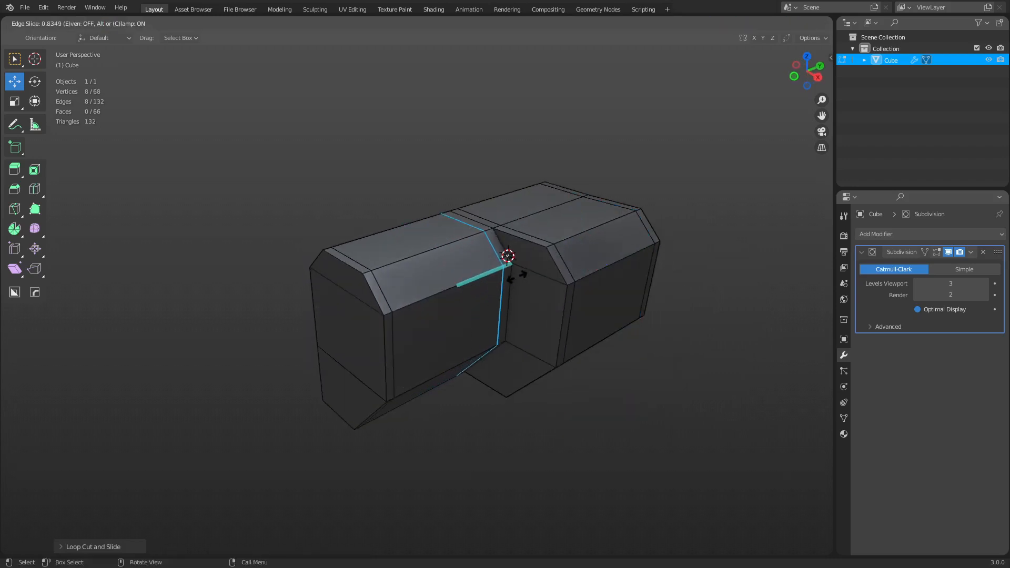
pyautogui.click(516, 279)
# Add horizontal loop cuts just above the bottom edges and just below the top edges of the upper bevel.
pyautogui.moveTo(448, 336); pyautogui.dragTo(505, 291, button='middle')
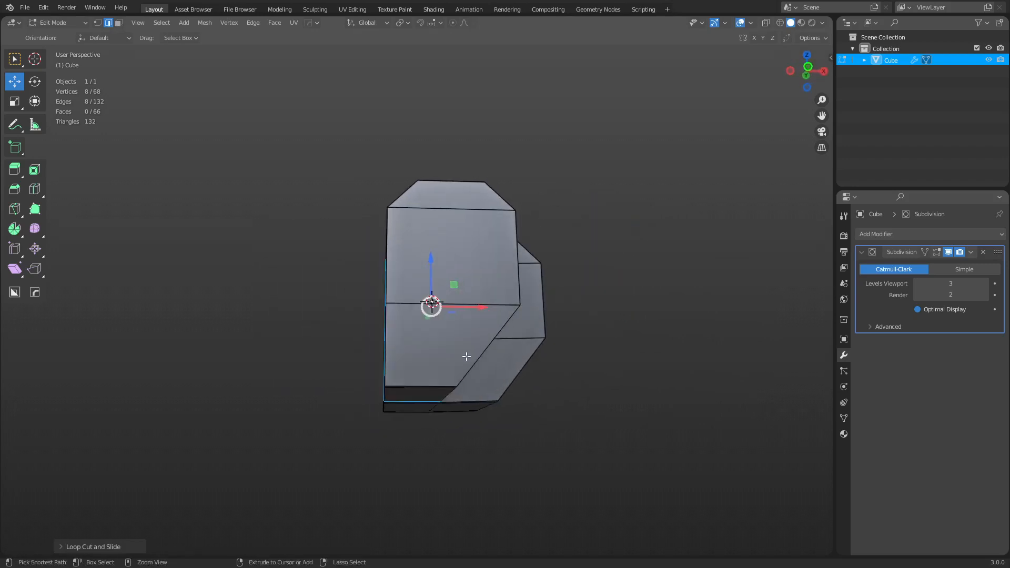
pyautogui.hotkey('ctrl', 'r')
pyautogui.click(457, 363)
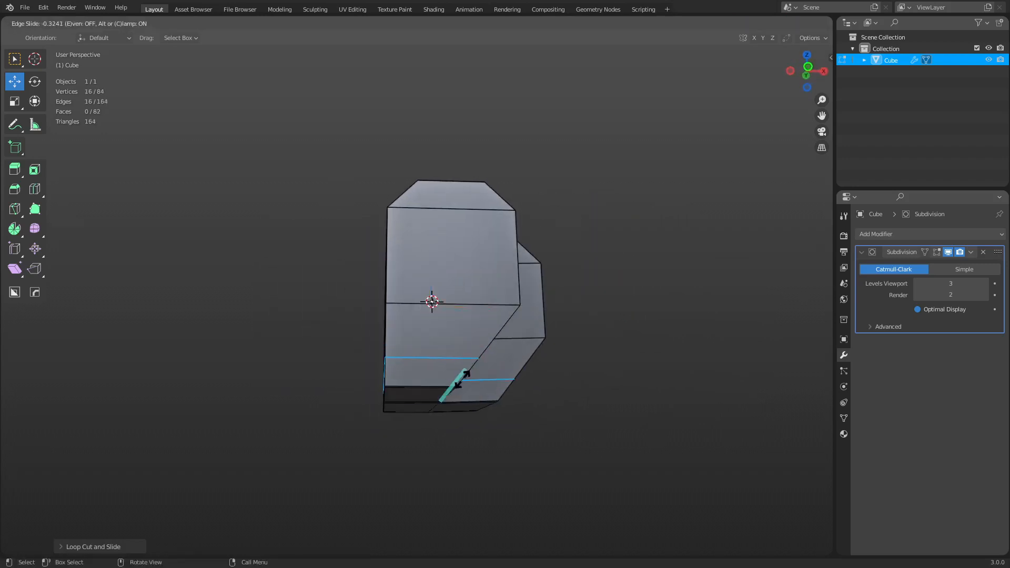
pyautogui.click(455, 417)
pyautogui.moveTo(454, 415); pyautogui.dragTo(455, 286, button='middle')
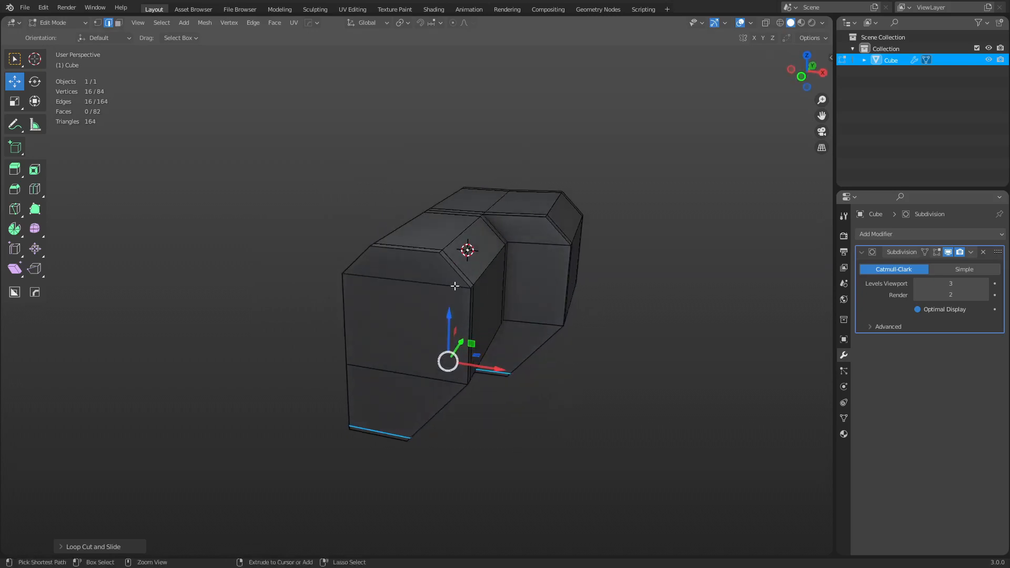
pyautogui.hotkey('ctrl', 'r')
pyautogui.click(449, 263)
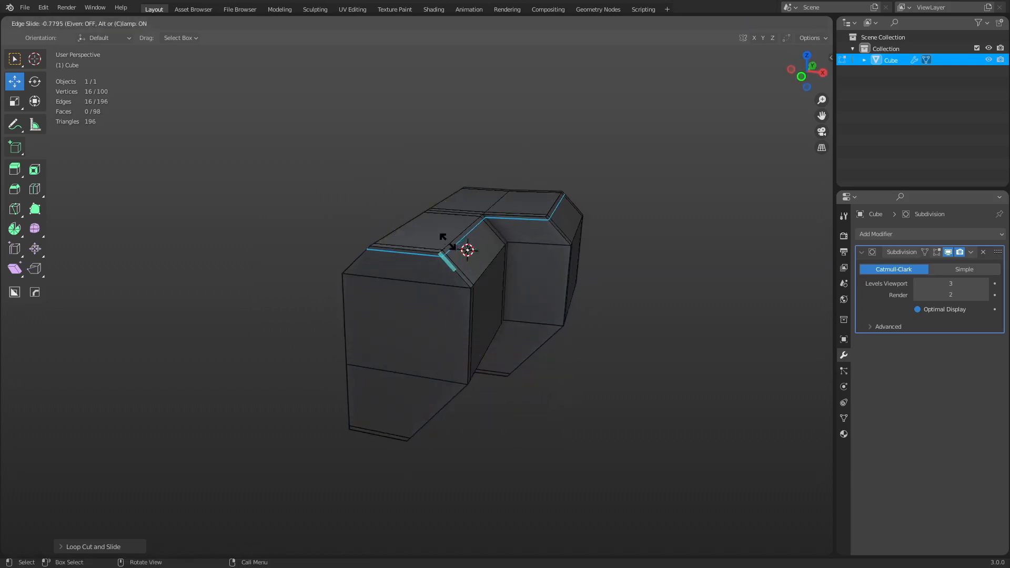
pyautogui.click(448, 241)
# Add lengthwise loop cuts close to both long sides of the body, moving the one on the flat side slightly inward along X.
pyautogui.hotkey('ctrl', 'r')
pyautogui.click(421, 252)
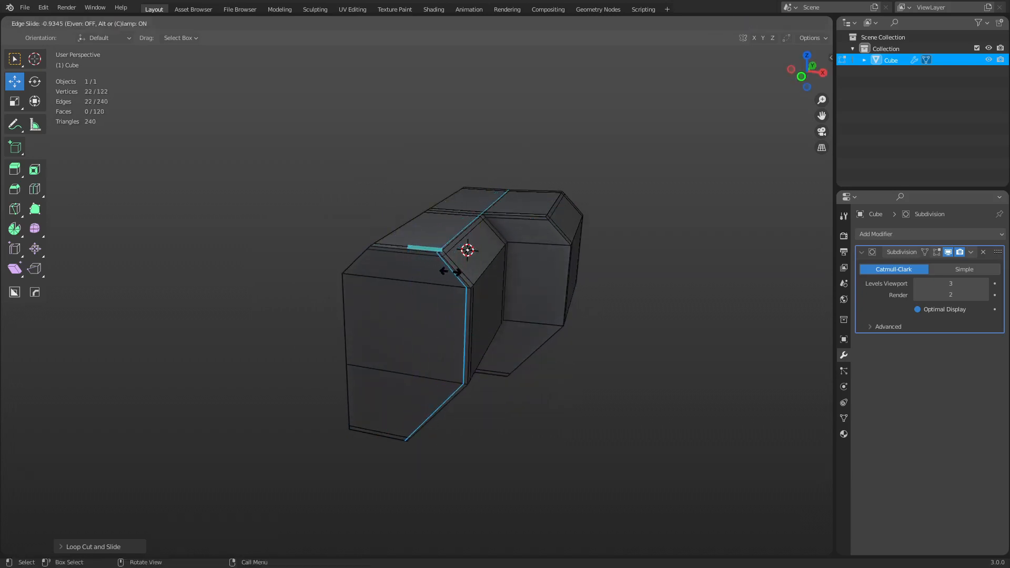
pyautogui.click(448, 271)
pyautogui.hotkey('ctrl', 'r')
pyautogui.click(391, 251)
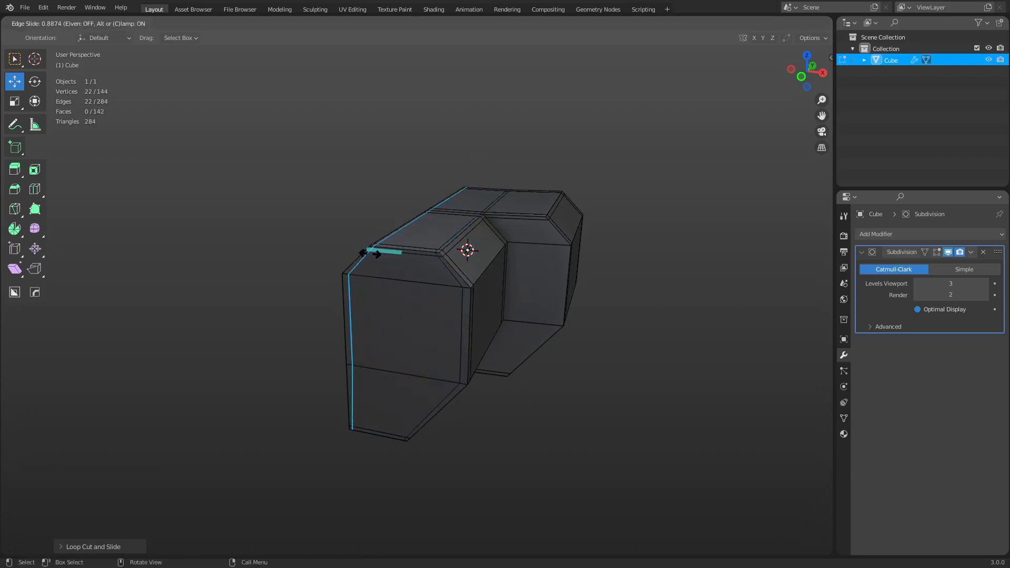
pyautogui.click(321, 252)
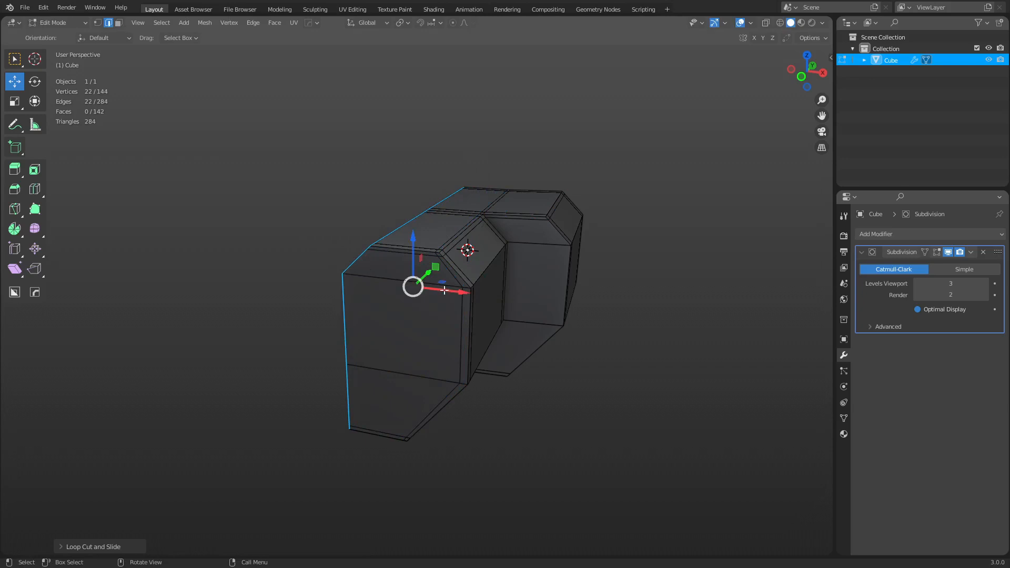
pyautogui.moveTo(444, 290); pyautogui.dragTo(461, 295)
pyautogui.moveTo(604, 314); pyautogui.dragTo(492, 318, button='middle')
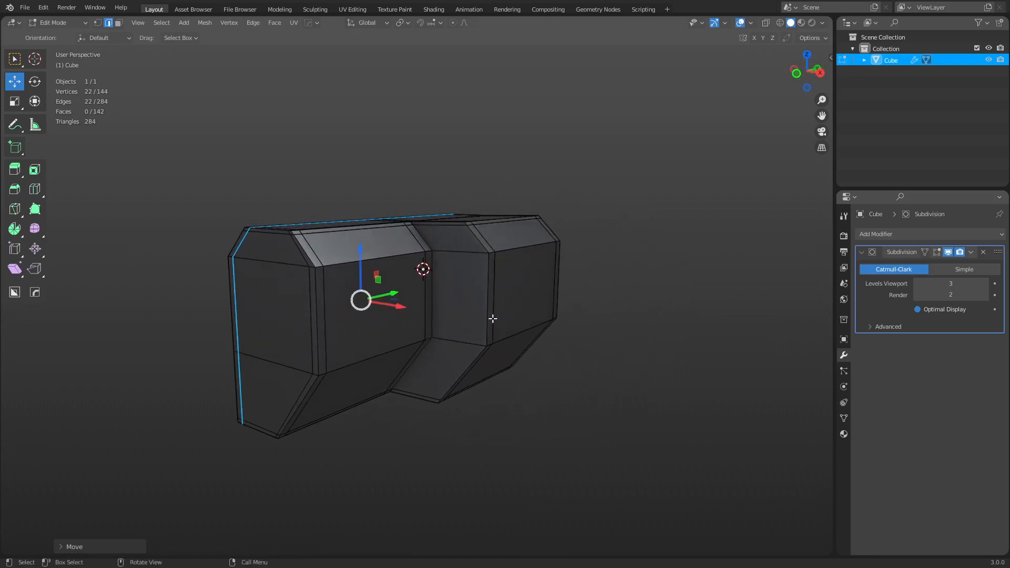
# Add vertical loop cuts on the step's connecting wall, one close to its outer corner and one close to its inner corner.
pyautogui.scroll(2, 493, 319)
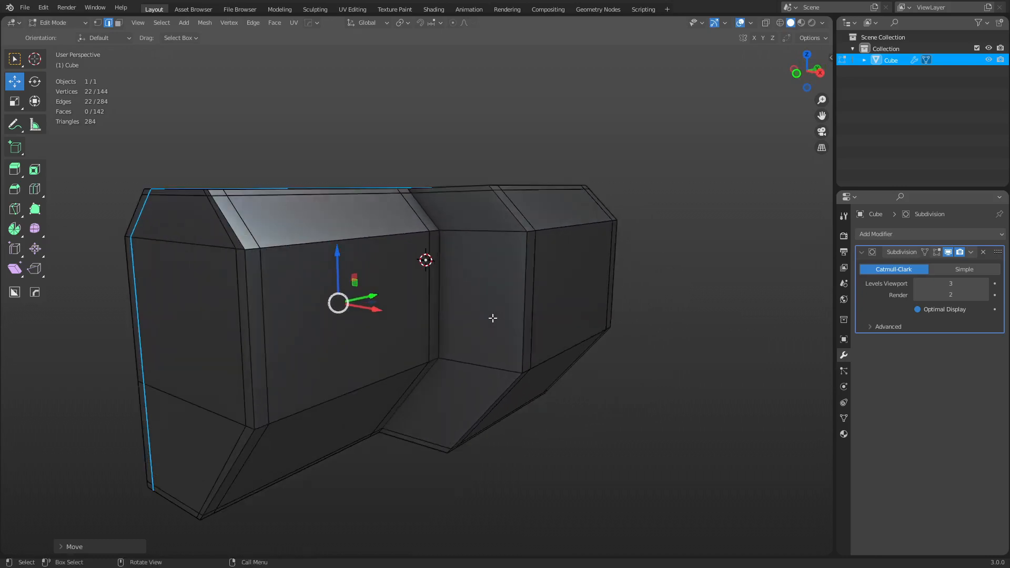
pyautogui.hotkey('ctrl', 'r')
pyautogui.click(465, 351)
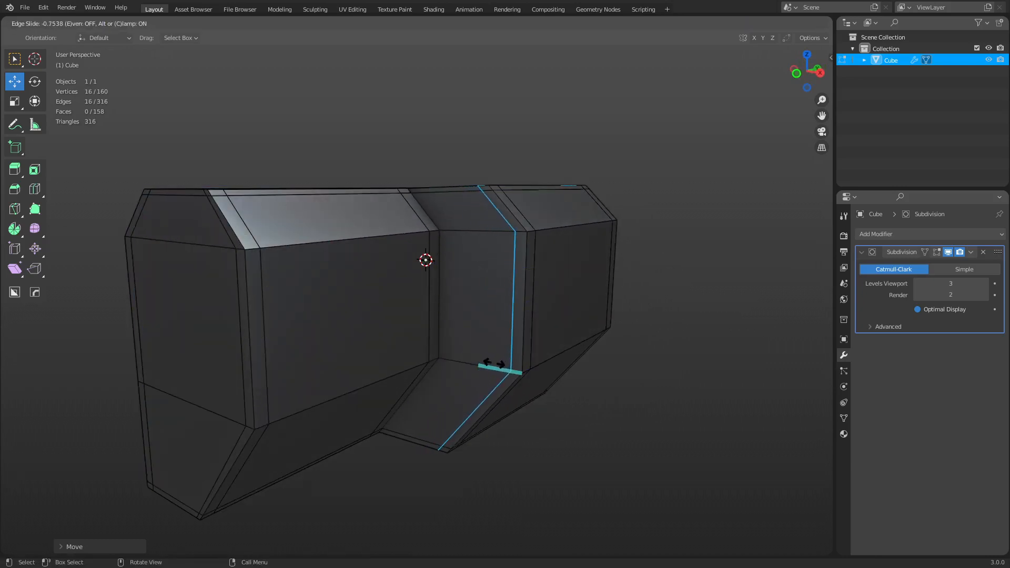
pyautogui.click(493, 363)
pyautogui.hotkey('ctrl', 'r')
pyautogui.click(494, 363)
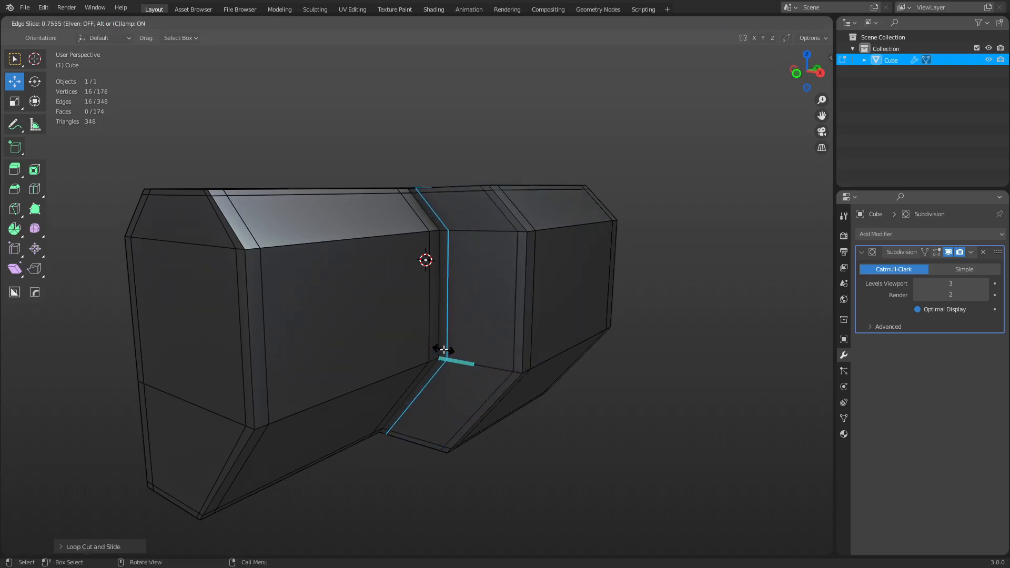
pyautogui.click(444, 350)
# Check the smoothed block in Object Mode, then return to Edit Mode.
pyautogui.moveTo(599, 363); pyautogui.dragTo(449, 375, button='middle')
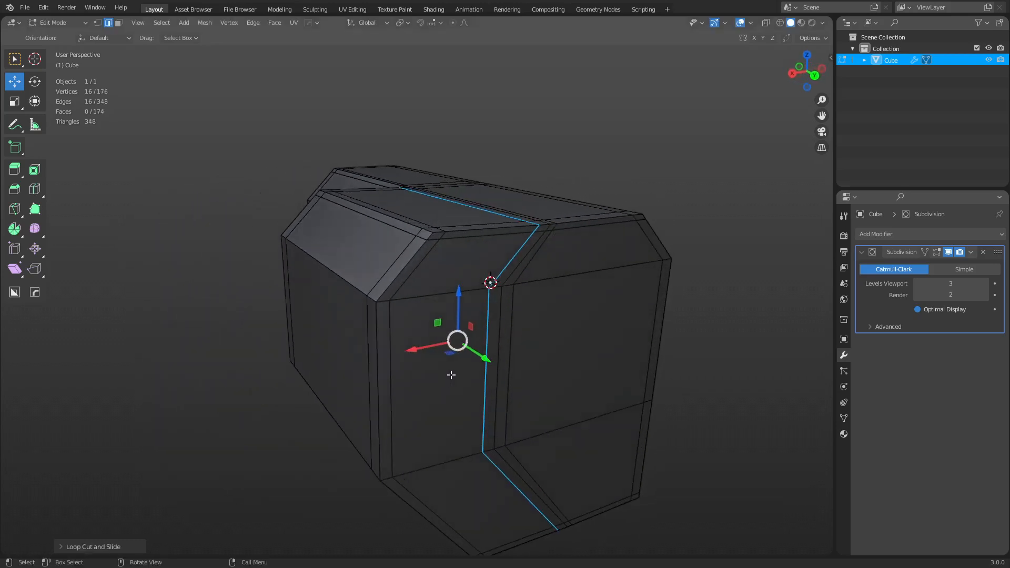
pyautogui.hotkey('ctrl', 'Tab')
pyautogui.click(384, 375)
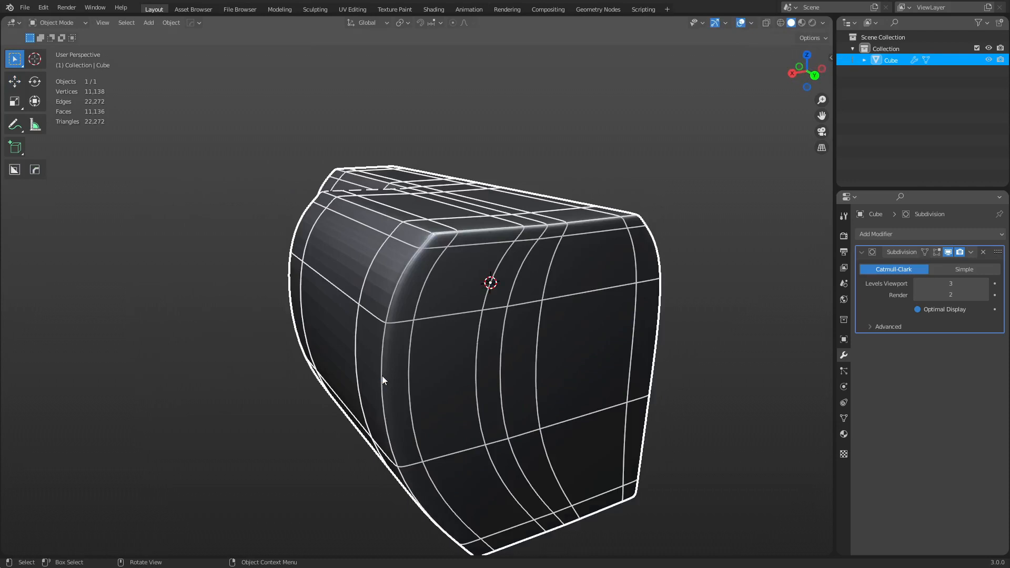
pyautogui.hotkey('ctrl', 'Tab')
pyautogui.click(448, 374)
pyautogui.moveTo(448, 375); pyautogui.dragTo(498, 363, button='middle')
pyautogui.keyDown('shift'); pyautogui.moveTo(498, 300); pyautogui.dragTo(489, 327, button='middle'); pyautogui.keyUp('shift')
pyautogui.scroll(2, 474, 327)
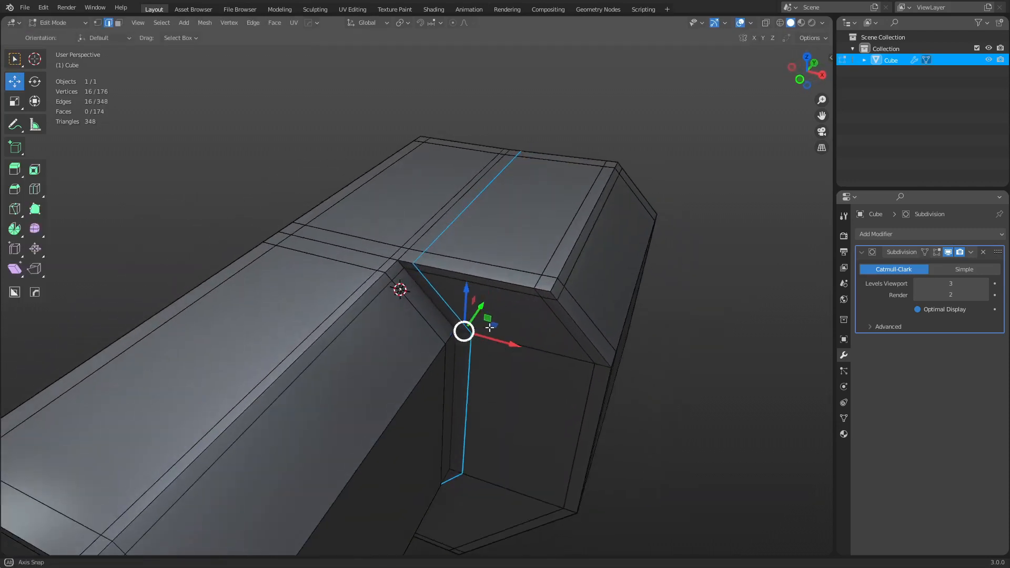
pyautogui.moveTo(425, 258)
pyautogui.mouseDown(button='middle')
pyautogui.moveTo(399, 289)
pyautogui.moveTo(400, 277)
pyautogui.moveTo(428, 294)
pyautogui.moveTo(418, 307)
pyautogui.mouseUp(button='middle')
pyautogui.keyDown('alt'); pyautogui.click(385, 270); pyautogui.keyUp('alt')
pyautogui.press('c')
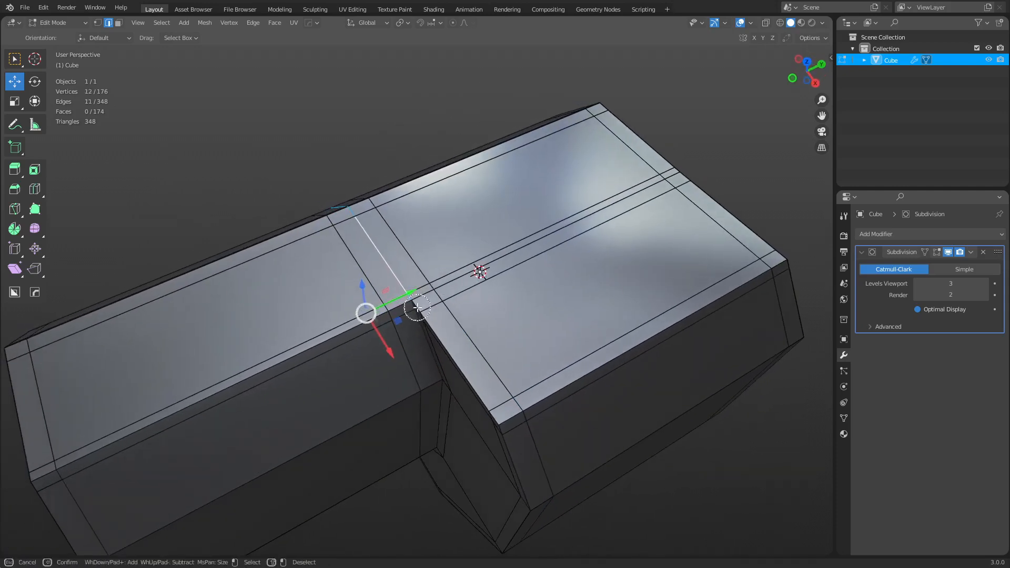
pyautogui.keyDown('shift'); pyautogui.click(418, 307); pyautogui.keyUp('shift')
pyautogui.press('Escape')
pyautogui.keyDown('alt'); pyautogui.keyDown('shift'); pyautogui.click(449, 285); pyautogui.keyUp('shift'); pyautogui.keyUp('alt')
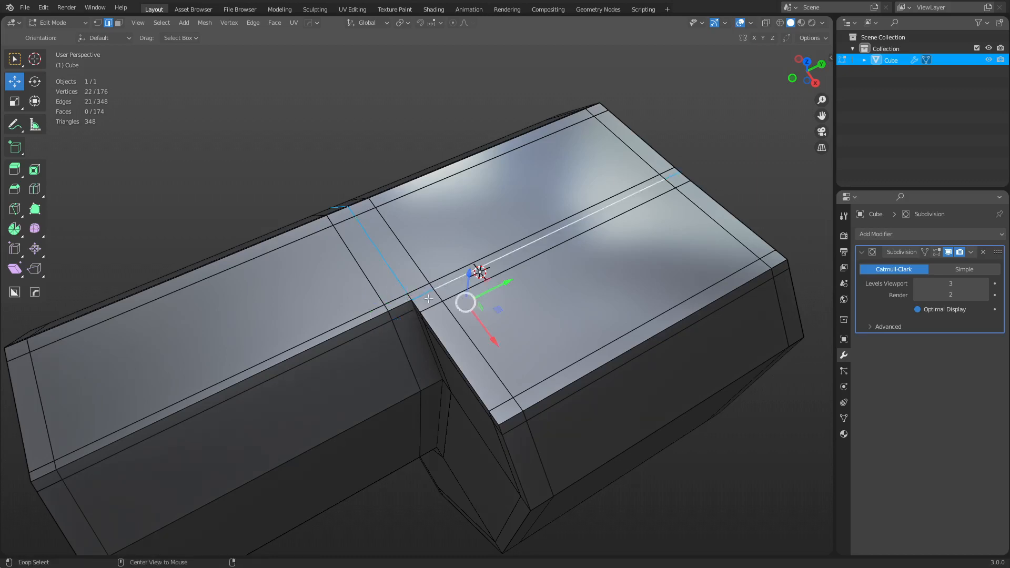
# Edge-slide the crosswise loop at the step onto the neighbouring loop on the wide half, leaving out the edges at the inner corner.
pyautogui.keyDown('alt'); pyautogui.click(400, 282); pyautogui.keyUp('alt')
pyautogui.press('c')
pyautogui.keyDown('shift'); pyautogui.click(420, 310); pyautogui.keyUp('shift')
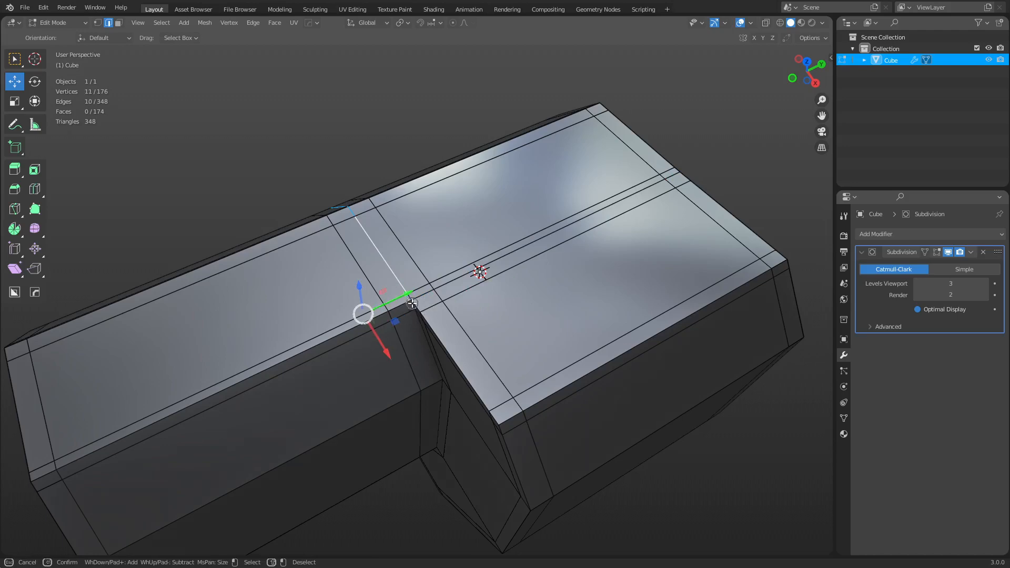
pyautogui.press('Escape')
pyautogui.moveTo(447, 401); pyautogui.dragTo(393, 377, button='middle')
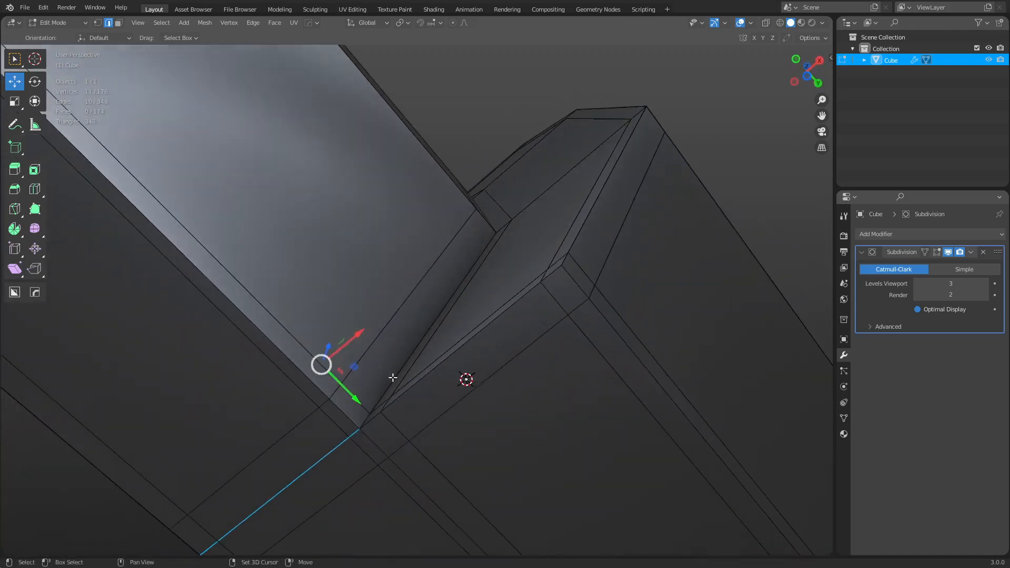
pyautogui.keyDown('shift'); pyautogui.click(365, 426); pyautogui.keyUp('shift')
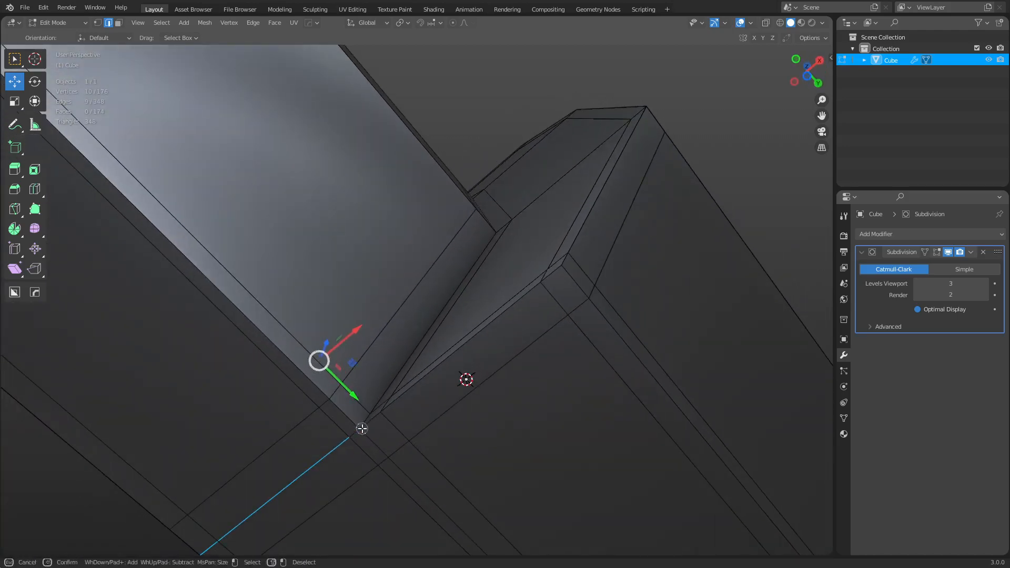
pyautogui.moveTo(513, 270); pyautogui.dragTo(442, 357, button='middle')
pyautogui.press('g')
pyautogui.press('g')
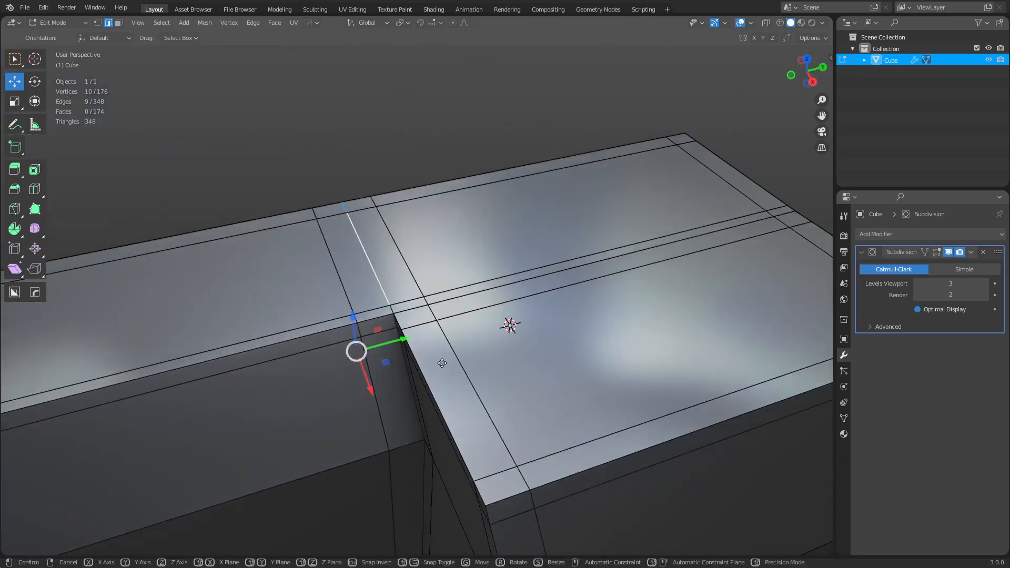
pyautogui.click(524, 357)
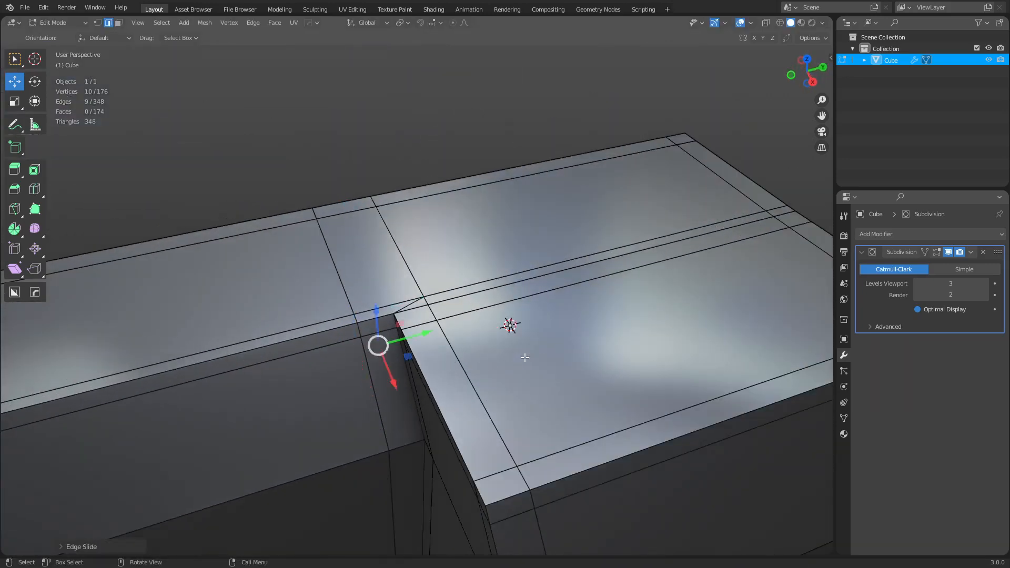
# Edge-slide the wide half's lengthwise loop running from the inner corner onto its neighbouring loop, excluding the corner edges on top and underside.
pyautogui.keyDown('alt'); pyautogui.click(478, 293); pyautogui.keyUp('alt')
pyautogui.press('c')
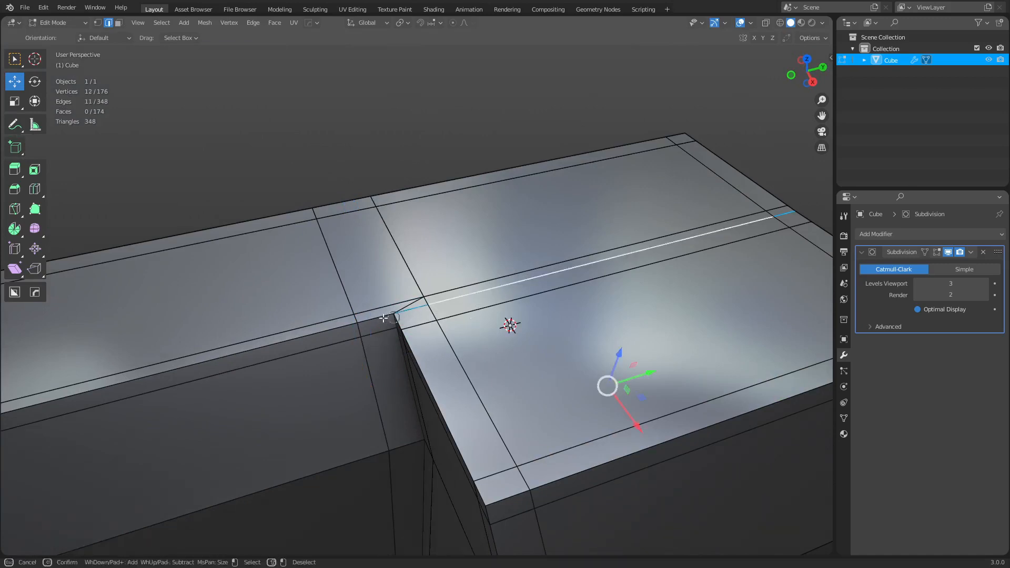
pyautogui.middleClick(394, 314)
pyautogui.rightClick(395, 322)
pyautogui.scroll(-1, 406, 370)
pyautogui.moveTo(424, 434); pyautogui.dragTo(446, 378, button='middle')
pyautogui.scroll(-2, 450, 421)
pyautogui.moveTo(453, 443)
pyautogui.mouseDown(button='middle')
pyautogui.moveTo(462, 387)
pyautogui.moveTo(453, 390)
pyautogui.mouseUp(button='middle')
pyautogui.press('c')
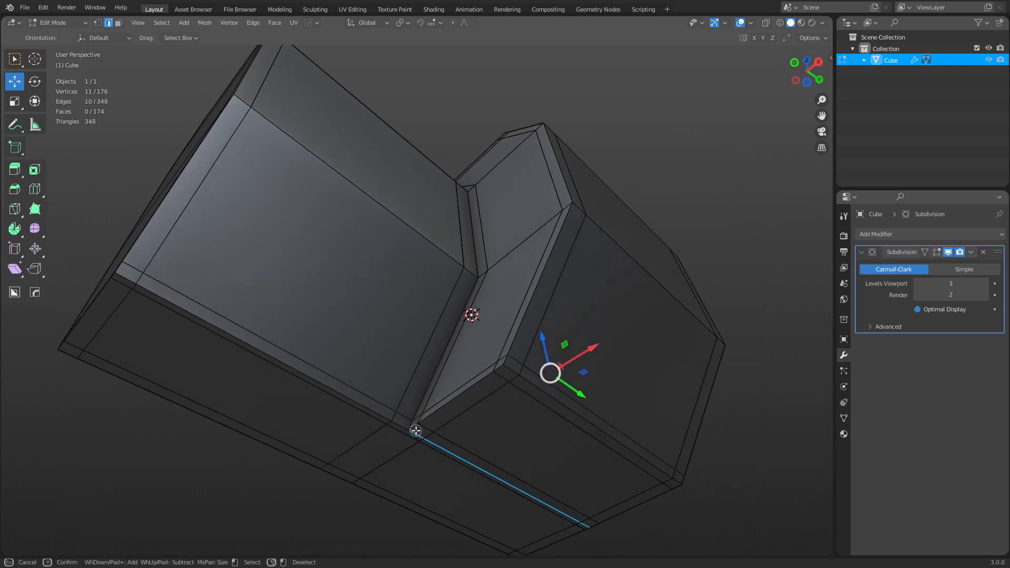
pyautogui.middleClick(415, 430)
pyautogui.rightClick(414, 430)
pyautogui.moveTo(469, 263); pyautogui.dragTo(453, 405, button='middle')
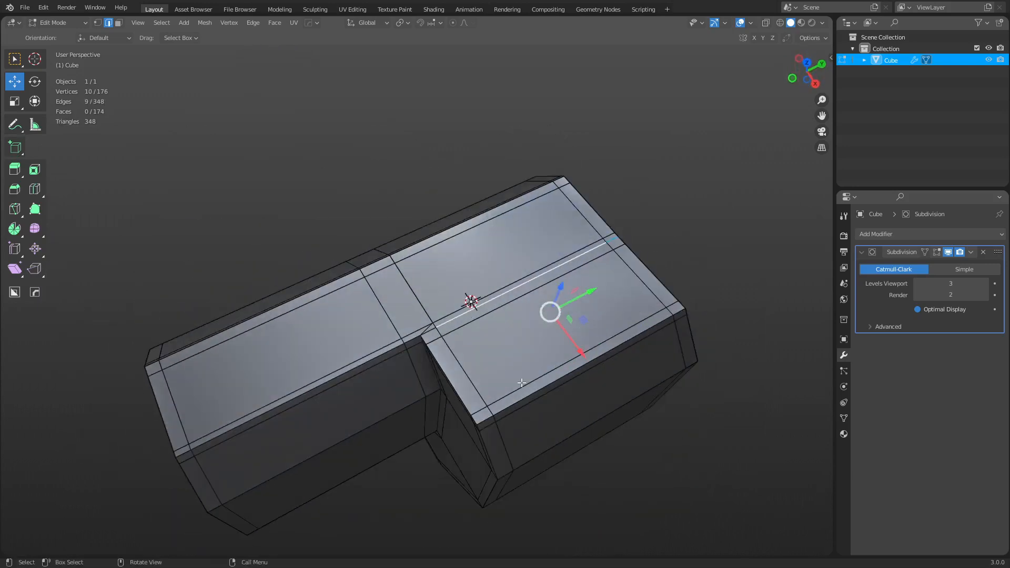
pyautogui.press('g')
pyautogui.press('g')
pyautogui.click(504, 354)
# Select the whole mesh and merge its overlapping vertices by distance.
pyautogui.moveTo(647, 379); pyautogui.dragTo(487, 321, button='middle')
pyautogui.moveTo(509, 396); pyautogui.dragTo(491, 318, button='middle')
pyautogui.press('a')
pyautogui.press('n')
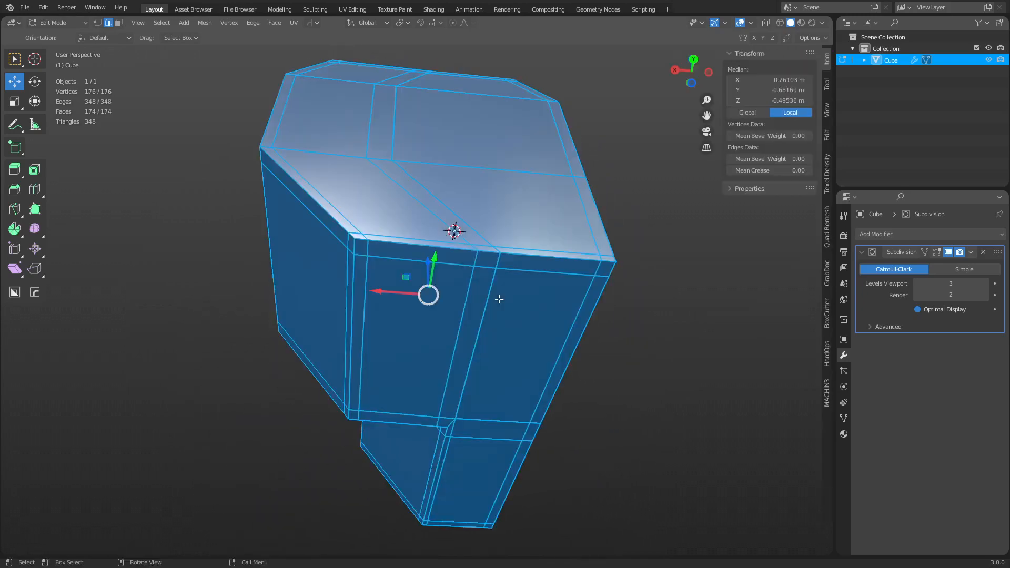
pyautogui.press('n')
pyautogui.press('m')
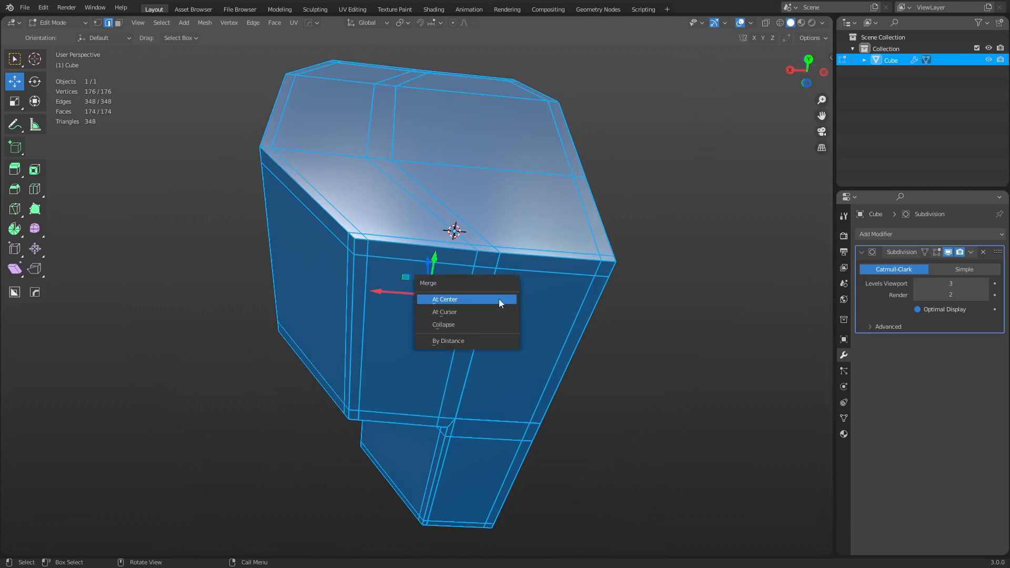
pyautogui.click(494, 342)
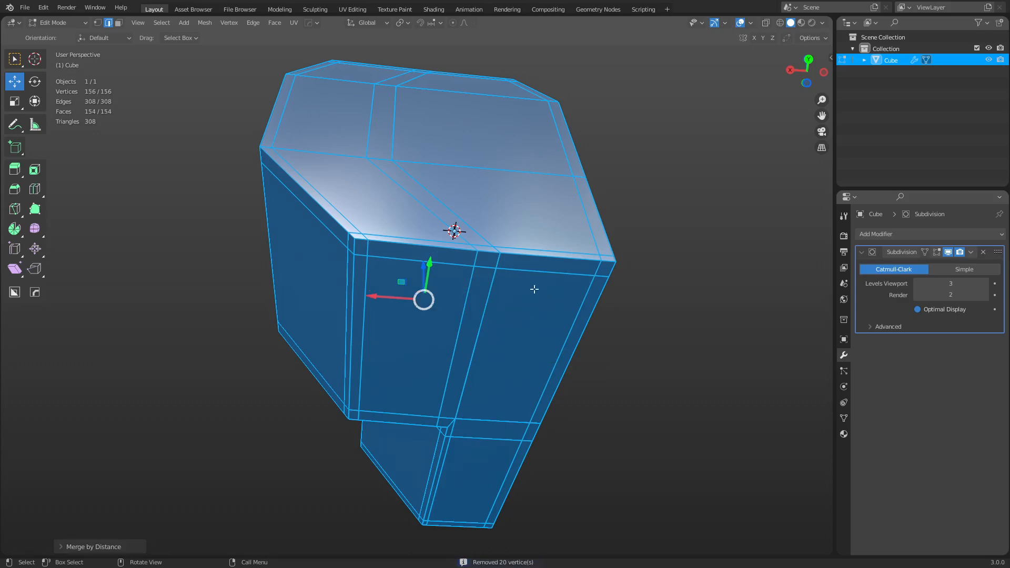
# Inspect the merged block's smoothed surface in Object Mode and go back to mesh editing.
pyautogui.moveTo(494, 343); pyautogui.dragTo(510, 342, button='middle')
pyautogui.hotkey('ctrl', 'Tab')
pyautogui.click(462, 343)
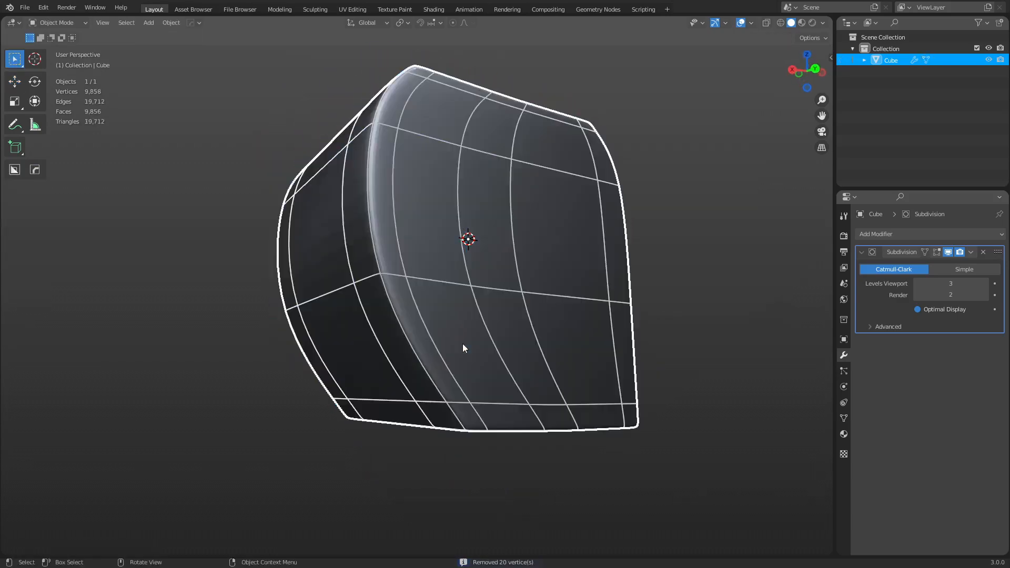
pyautogui.moveTo(394, 388); pyautogui.dragTo(577, 365, button='middle')
pyautogui.hotkey('ctrl', 'Tab')
pyautogui.click(595, 364)
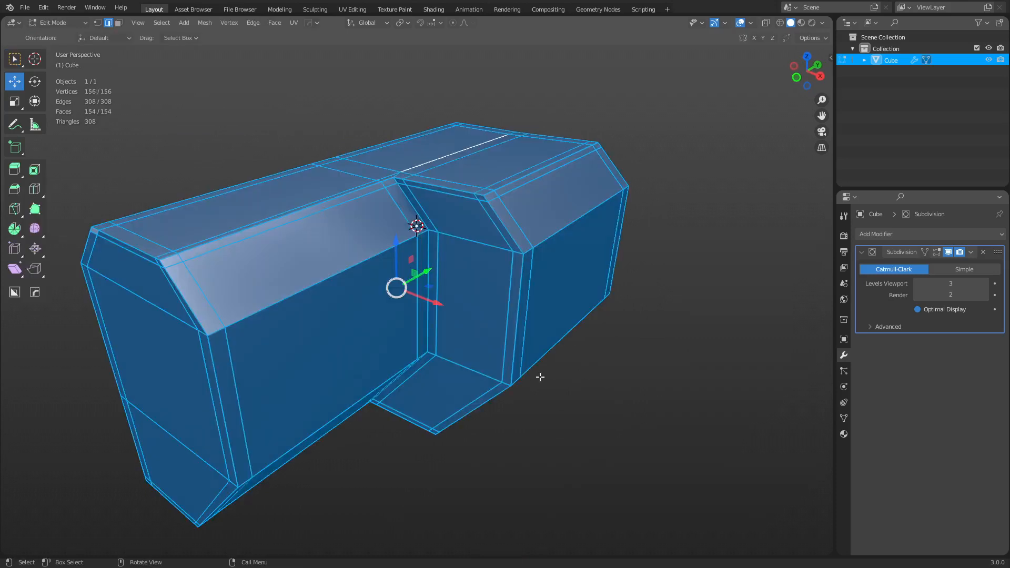
# Bevel the edge loop along the bottom of the upper bevel with width 0.0826 m, 2 segments and shape 1.000.
pyautogui.keyDown('shift'); pyautogui.moveTo(488, 371); pyautogui.dragTo(499, 359, button='middle'); pyautogui.keyUp('shift')
pyautogui.keyDown('alt'); pyautogui.click(302, 274); pyautogui.keyUp('alt')
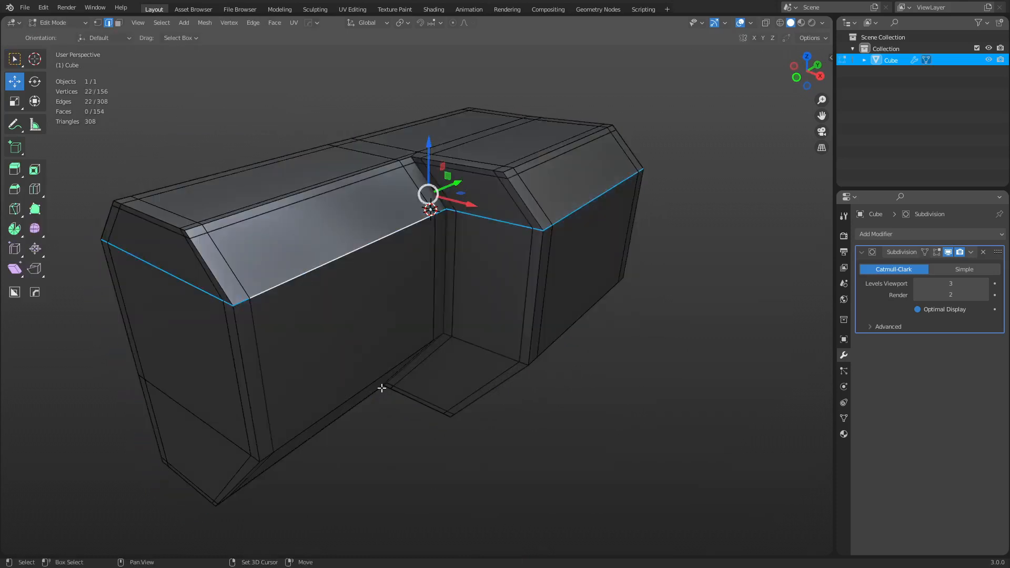
pyautogui.moveTo(383, 388); pyautogui.dragTo(463, 315, button='middle')
pyautogui.hotkey('ctrl', 'b')
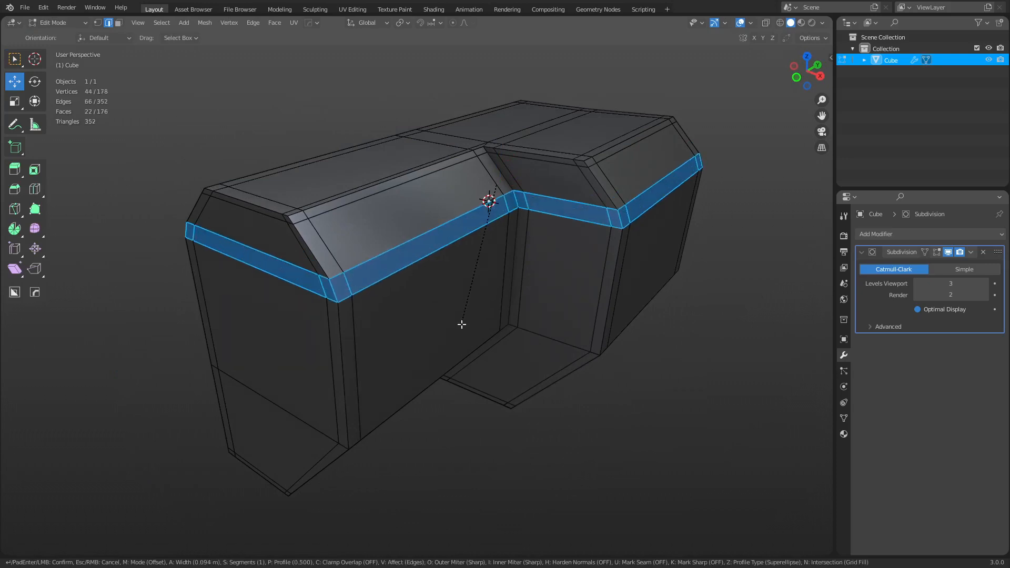
pyautogui.click(462, 324)
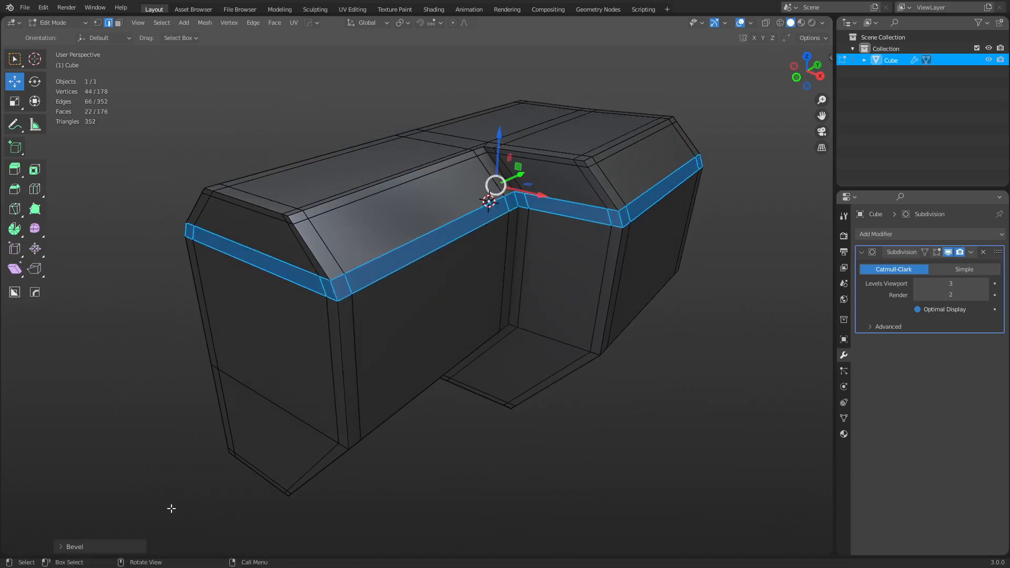
pyautogui.click(96, 545)
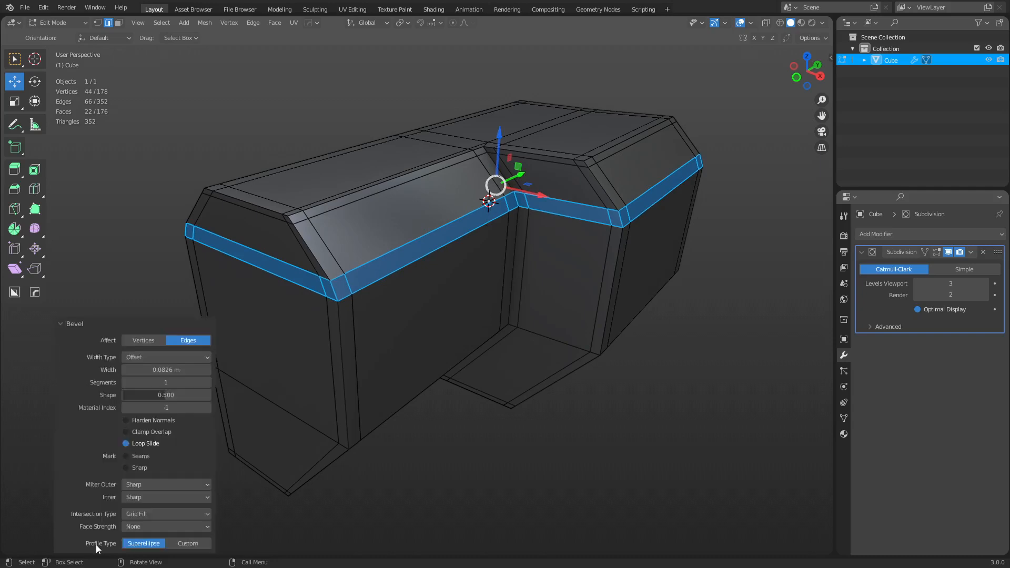
pyautogui.moveTo(149, 393); pyautogui.dragTo(176, 393)
pyautogui.click(208, 383)
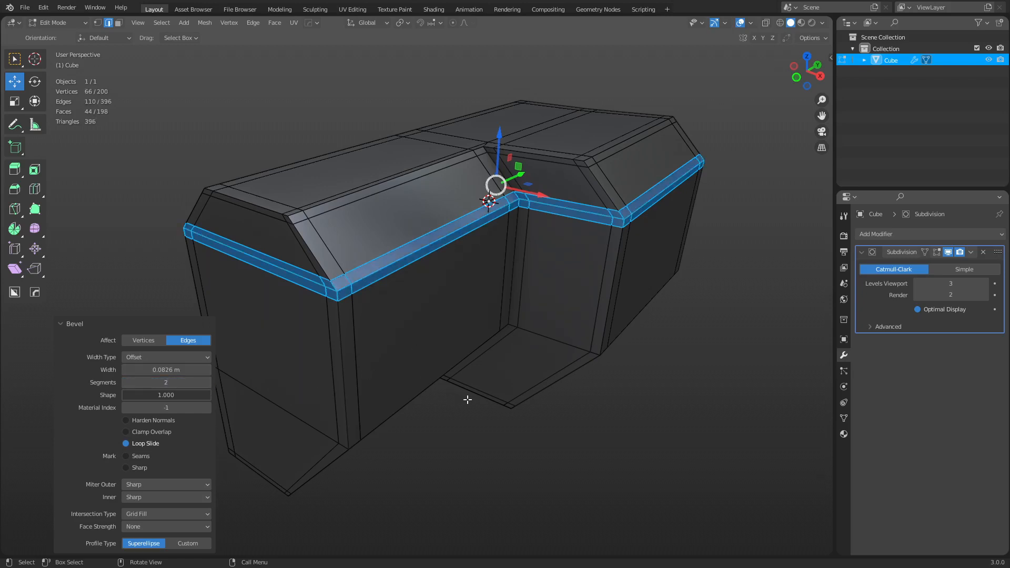
# Add offset edge loops close to both sides of the horizontal loop above the lower bevel, with factor -0.924.
pyautogui.moveTo(467, 399); pyautogui.dragTo(481, 383, button='middle')
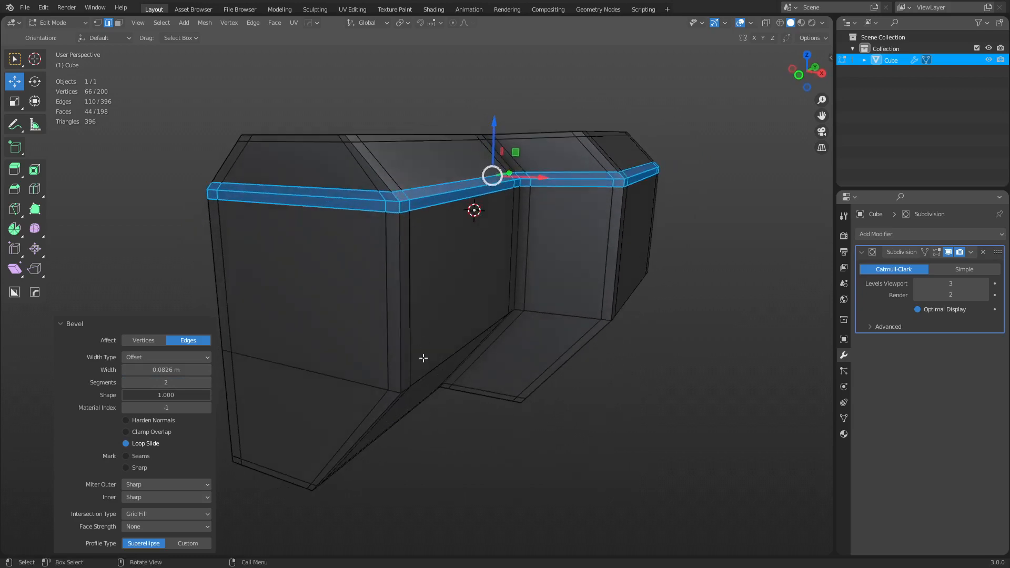
pyautogui.moveTo(424, 358); pyautogui.dragTo(424, 322, button='middle')
pyautogui.keyDown('alt'); pyautogui.click(405, 292); pyautogui.keyUp('alt')
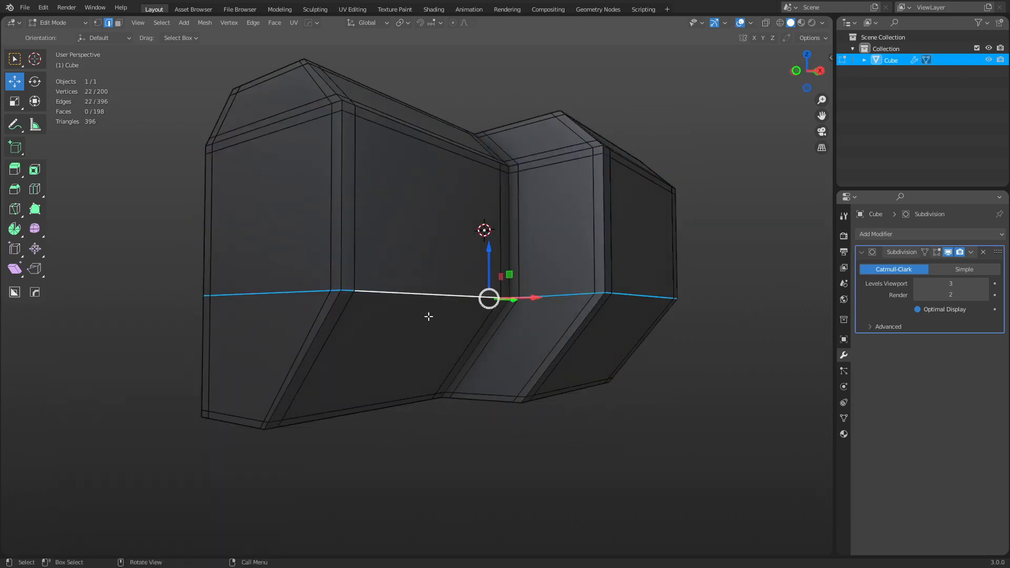
pyautogui.hotkey('ctrl', 'r')
pyautogui.click(484, 374)
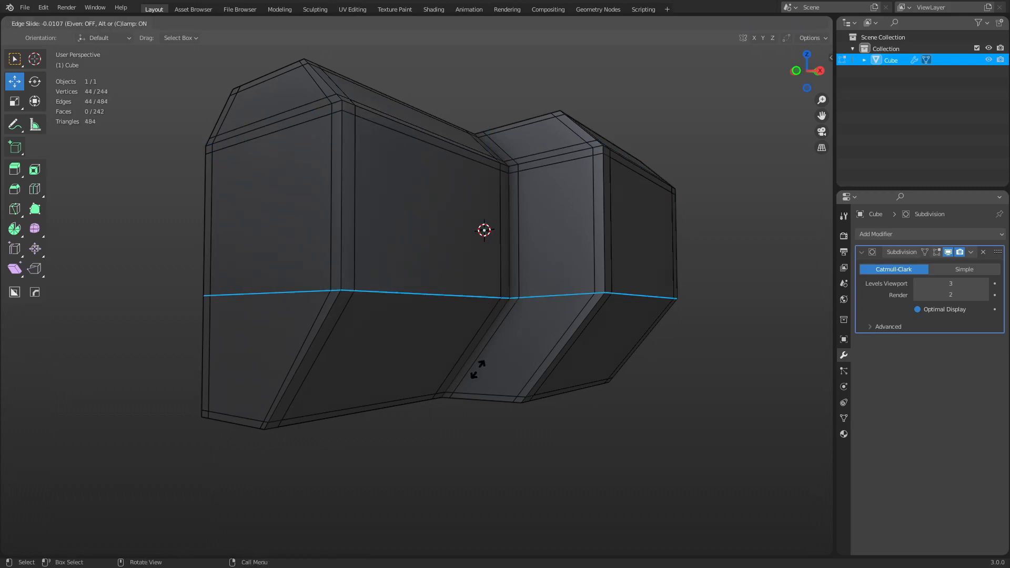
pyautogui.press('e')
pyautogui.press('f')
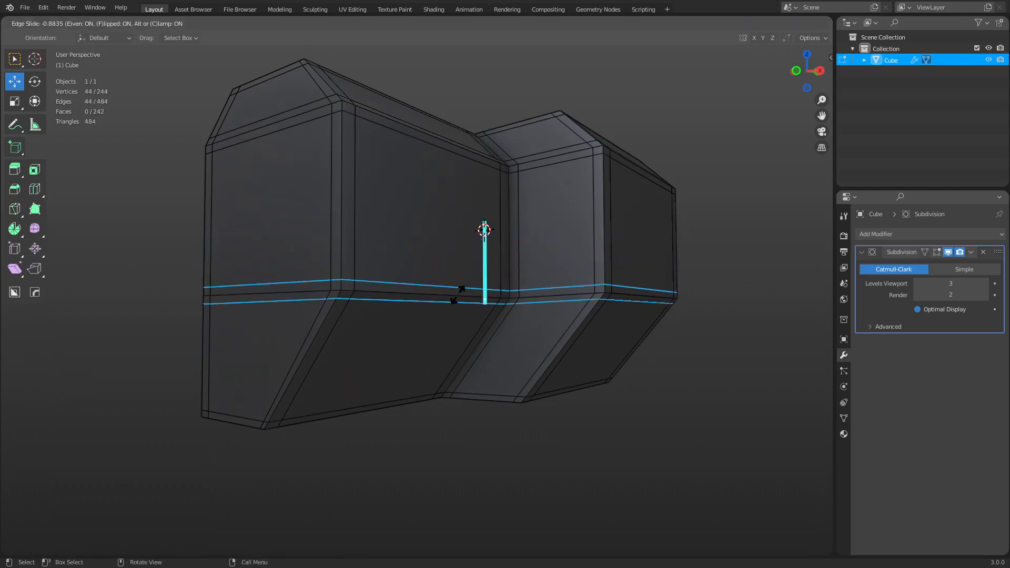
pyautogui.click(458, 292)
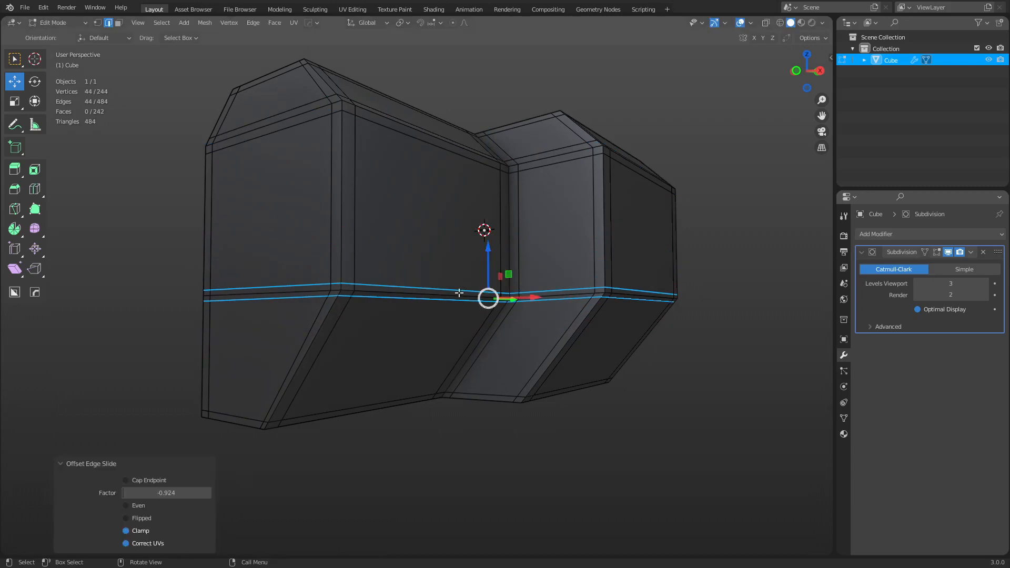
# Switch to Object Mode and hide the wireframe overlay on the smoothed block.
pyautogui.moveTo(457, 292); pyautogui.dragTo(513, 332, button='middle')
pyautogui.moveTo(565, 333)
pyautogui.mouseDown(button='middle')
pyautogui.moveTo(591, 336)
pyautogui.moveTo(408, 322)
pyautogui.moveTo(546, 340)
pyautogui.mouseUp(button='middle')
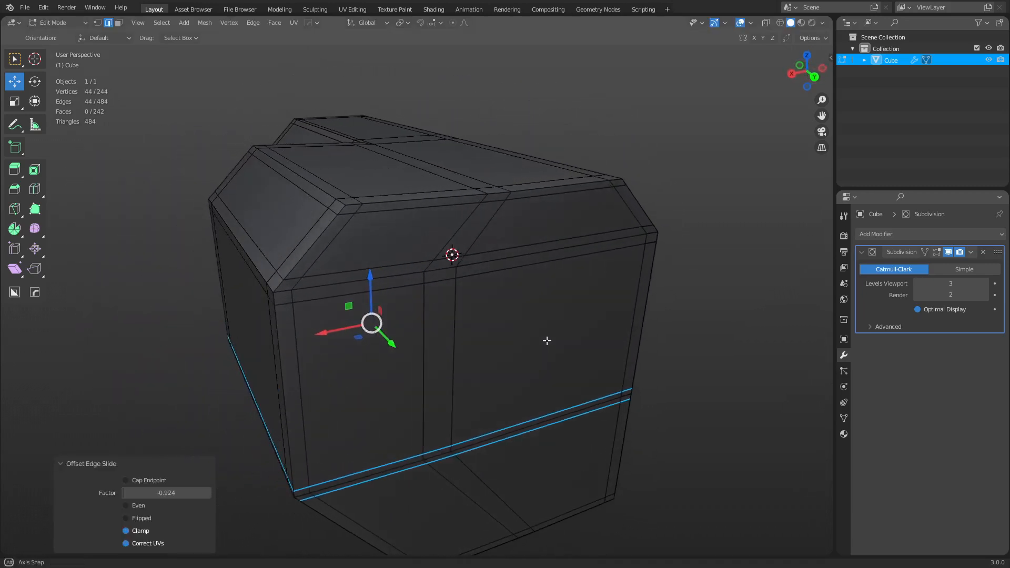
pyautogui.hotkey('ctrl', 'Tab')
pyautogui.click(456, 339)
pyautogui.scroll(-1, 455, 338)
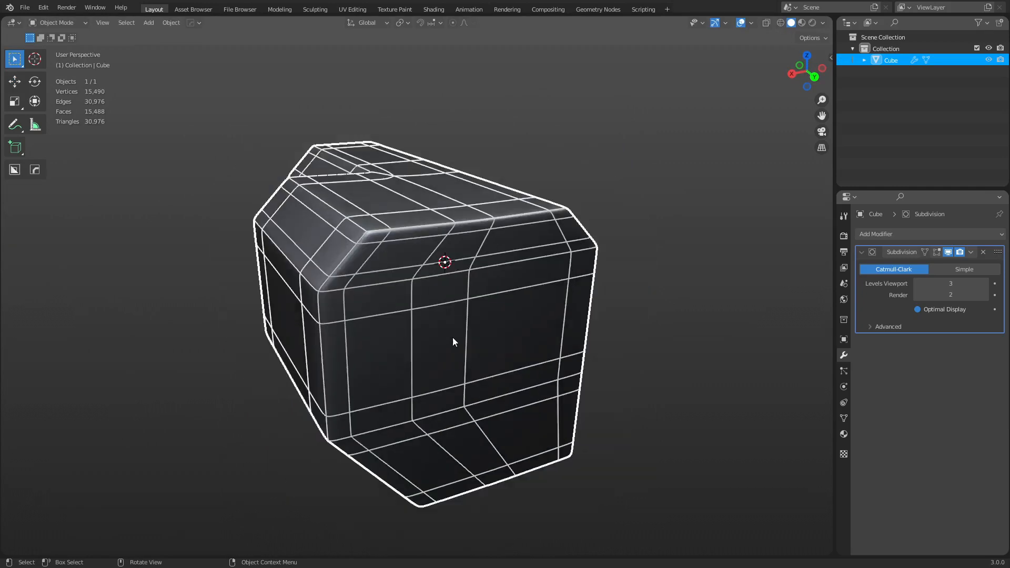
pyautogui.hotkey('shift', 'z')
pyautogui.moveTo(376, 355); pyautogui.dragTo(536, 383, button='middle')
# Add a 2 m cube and move it -7.7712 m along the global X axis, clear of the existing block.
pyautogui.hotkey('shift', 'a')
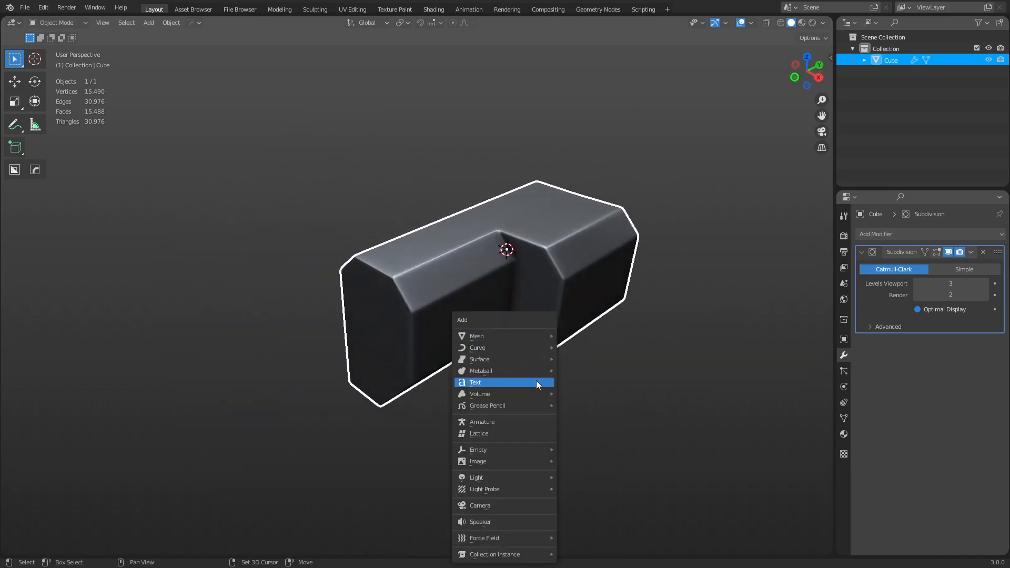
pyautogui.moveTo(514, 336)
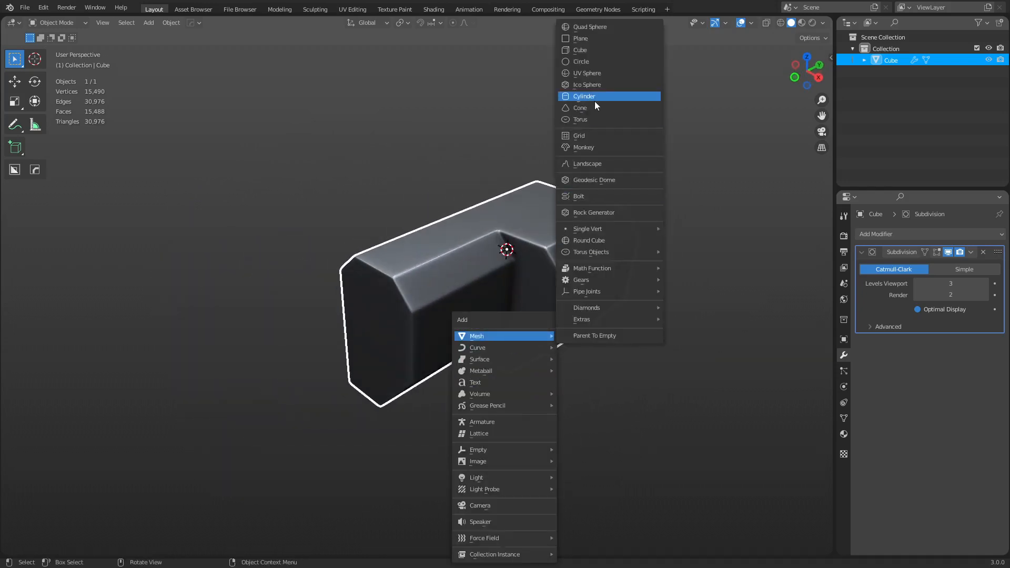
pyautogui.click(597, 49)
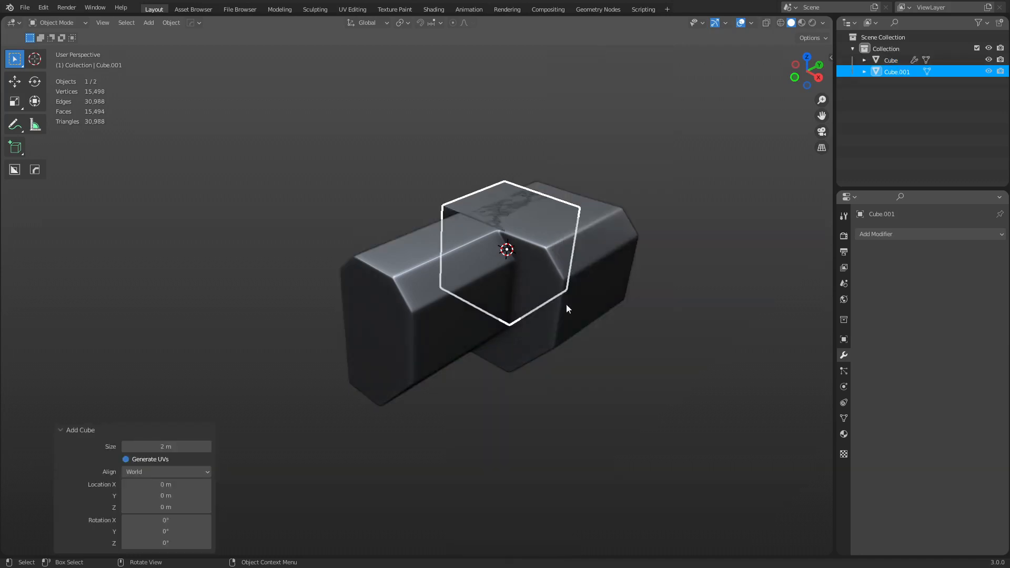
pyautogui.press('g')
pyautogui.press('g')
pyautogui.press('y')
pyautogui.press('x')
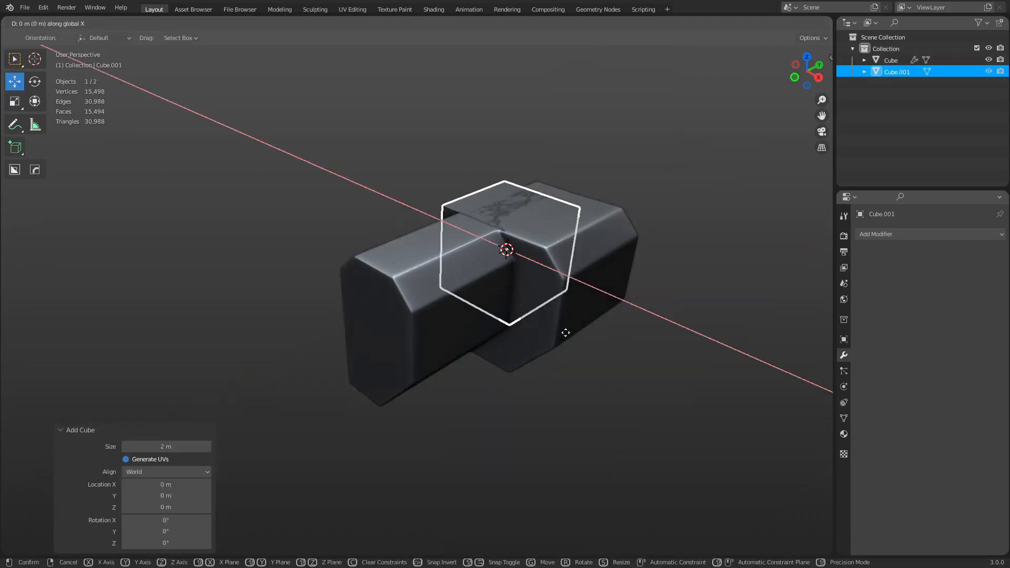
pyautogui.click(354, 242)
pyautogui.press('`')
pyautogui.click(383, 269)
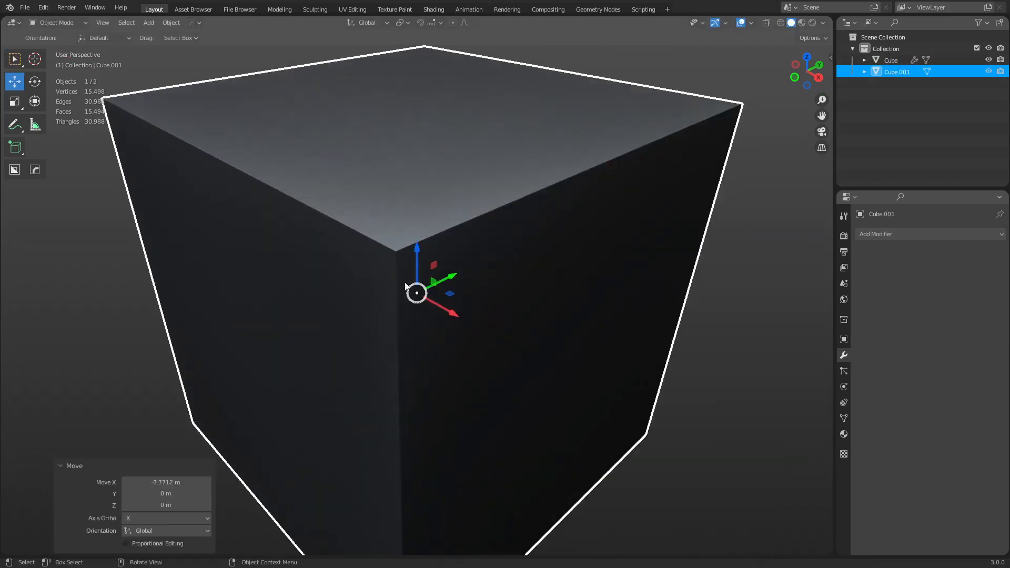
pyautogui.scroll(-6, 510, 337)
pyautogui.scroll(3, 510, 337)
# Edit the new cube's mesh and lengthen it by moving its front end face -3.2368 m along Y.
pyautogui.hotkey('ctrl', 'Tab')
pyautogui.click(531, 340)
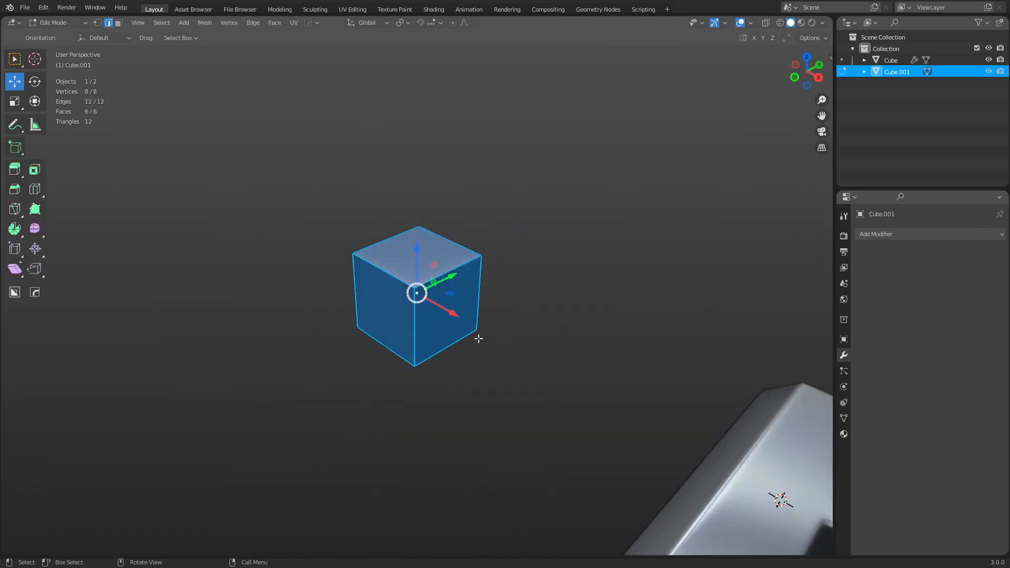
pyautogui.press('3')
pyautogui.click(387, 311)
pyautogui.moveTo(415, 296); pyautogui.dragTo(287, 359)
pyautogui.hotkey('ctrl', 'r')
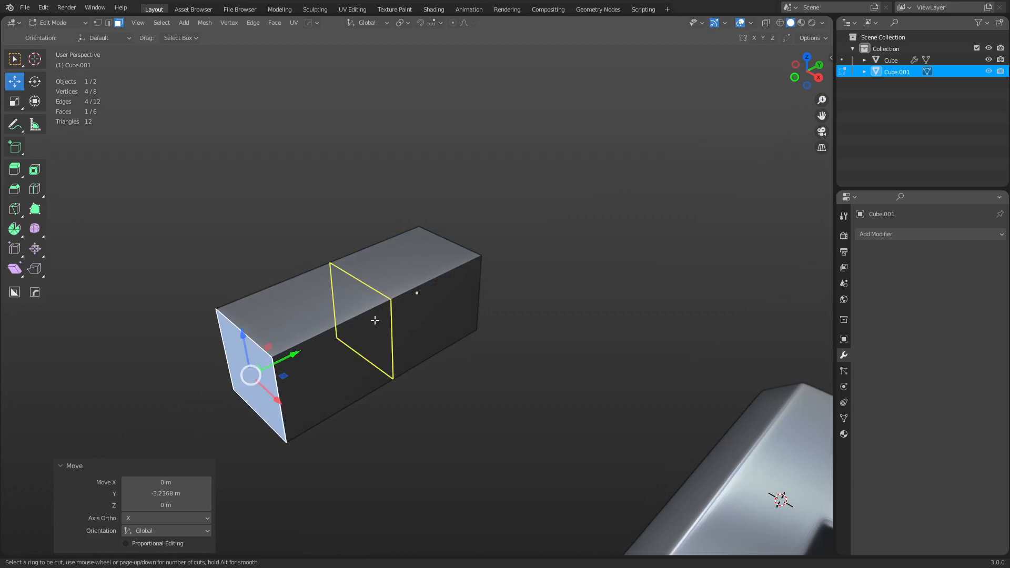
pyautogui.click(375, 320)
pyautogui.rightClick(362, 342)
pyautogui.hotkey('ctrl', 'z')
pyautogui.hotkey('ctrl', 'z')
pyautogui.hotkey('ctrl', 'z')
pyautogui.hotkey('ctrl', 'z')
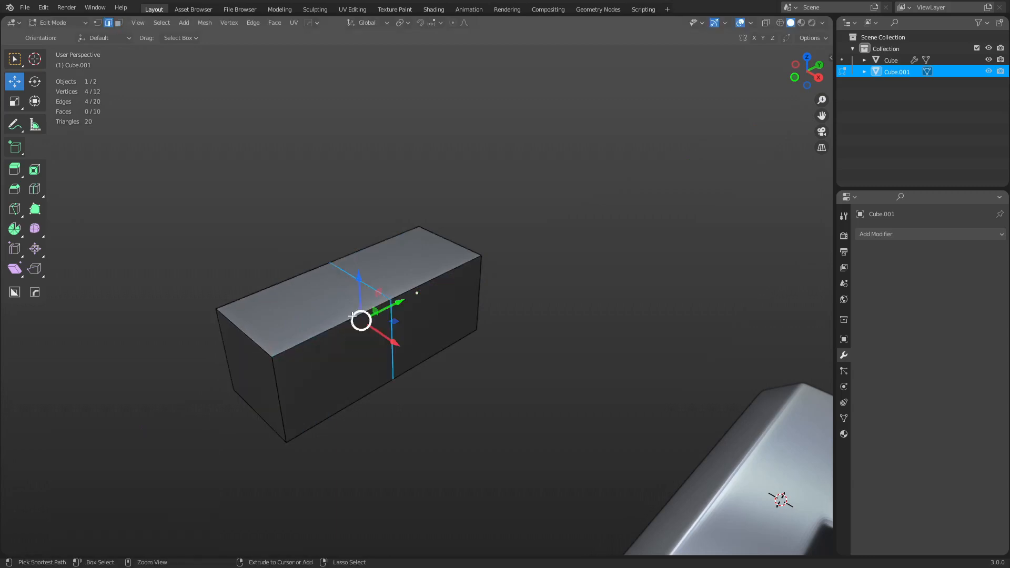
# Raise the box's top face 1.2346 m along Z and turn on X-ray display.
pyautogui.moveTo(355, 344); pyautogui.dragTo(380, 319, button='middle')
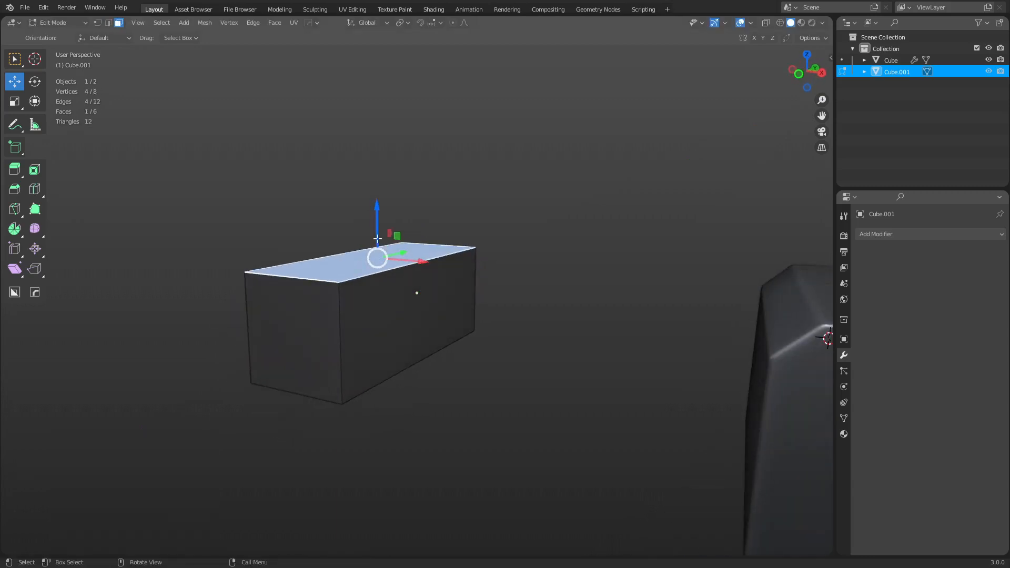
pyautogui.moveTo(377, 235); pyautogui.dragTo(380, 169)
pyautogui.hotkey('alt', 'z')
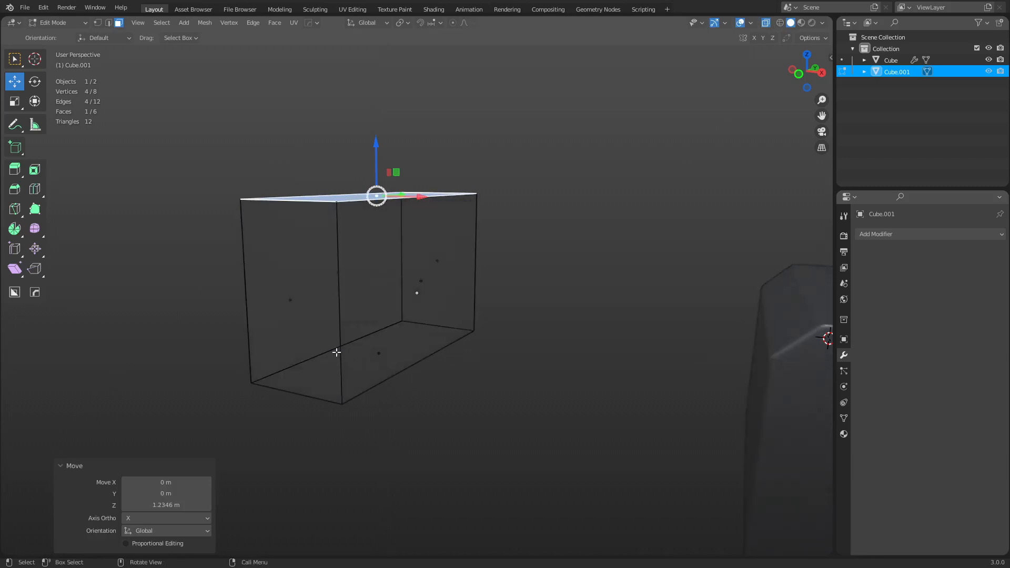
# Bevel the box's four lengthwise top and bottom edges with width 0.424 m and 1 segment.
pyautogui.click(333, 347)
pyautogui.press('2')
pyautogui.click(317, 354)
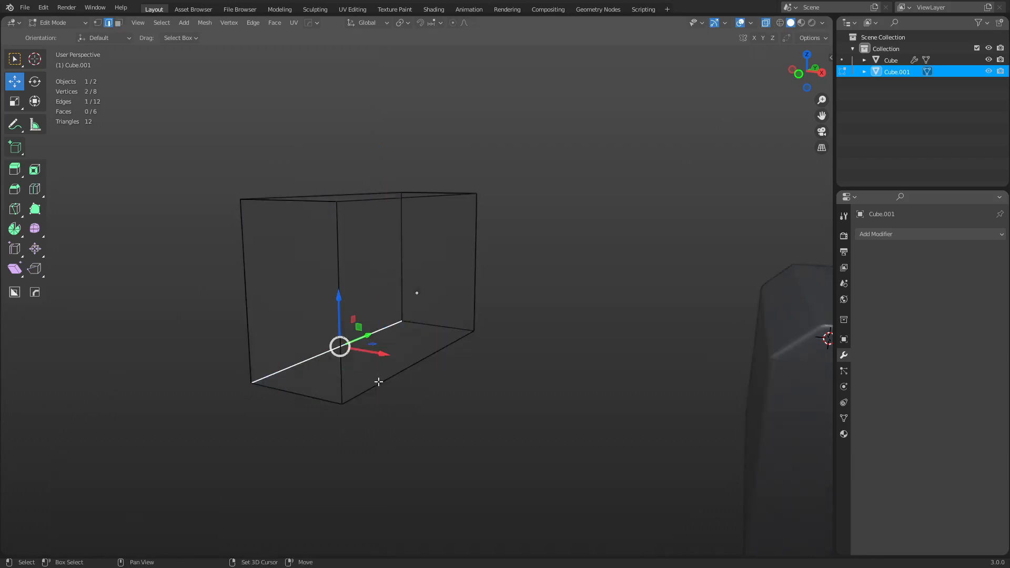
pyautogui.keyDown('shift'); pyautogui.click(379, 383); pyautogui.keyUp('shift')
pyautogui.keyDown('shift'); pyautogui.click(396, 199); pyautogui.keyUp('shift')
pyautogui.keyDown('shift'); pyautogui.click(345, 194); pyautogui.keyUp('shift')
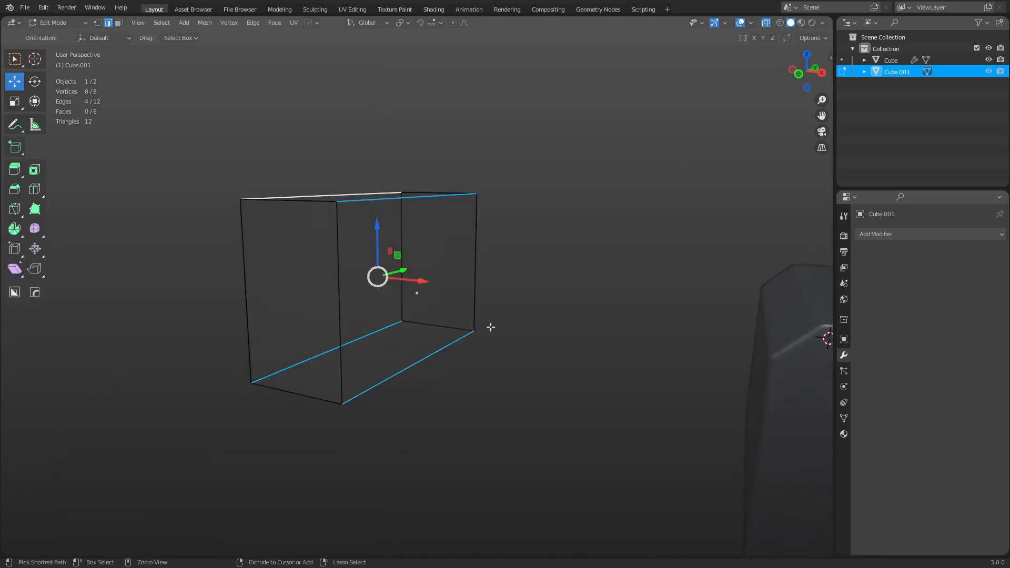
pyautogui.hotkey('ctrl', 'b')
pyautogui.scroll(-1, 502, 337)
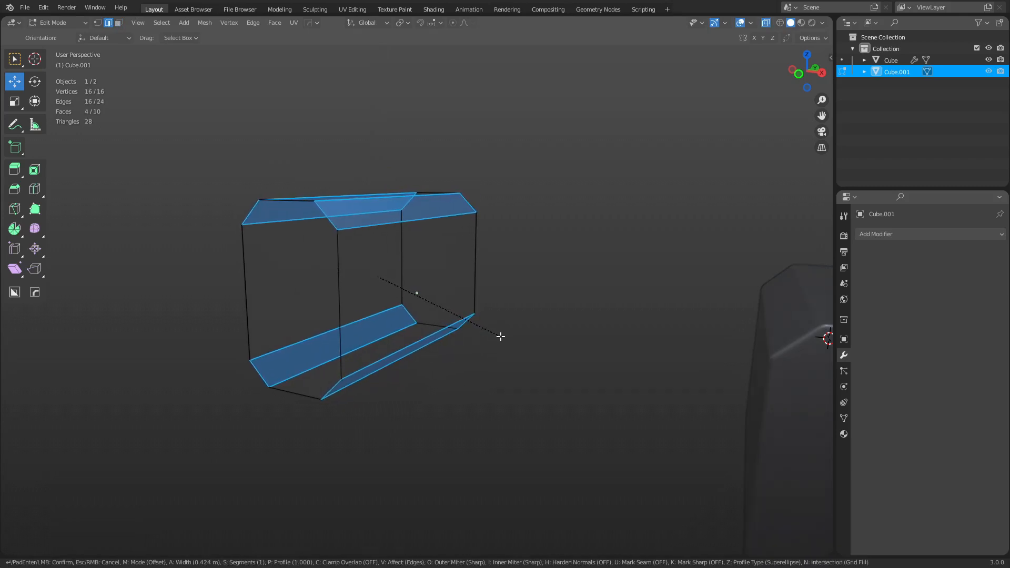
pyautogui.click(500, 337)
# Cut one centred edge loop across the middle of the bevelled box's length.
pyautogui.hotkey('ctrl', 'r')
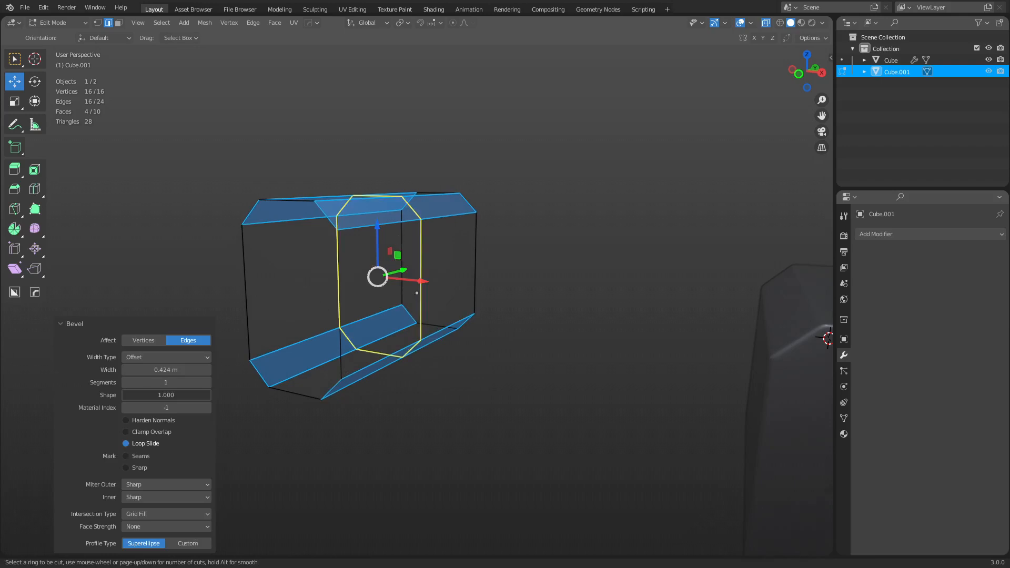
pyautogui.click(393, 226)
pyautogui.rightClick(392, 226)
# Extrude the rear half of the box's long side face outward by 1.4867 m.
pyautogui.press('3')
pyautogui.click(438, 258)
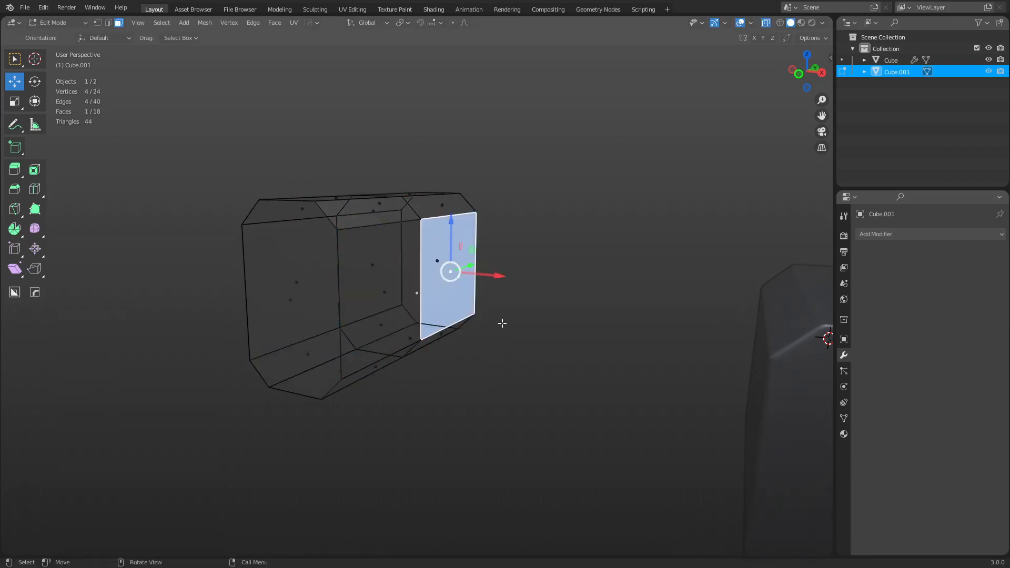
pyautogui.moveTo(500, 322); pyautogui.dragTo(528, 329, button='middle')
pyautogui.press('e')
pyautogui.click(596, 337)
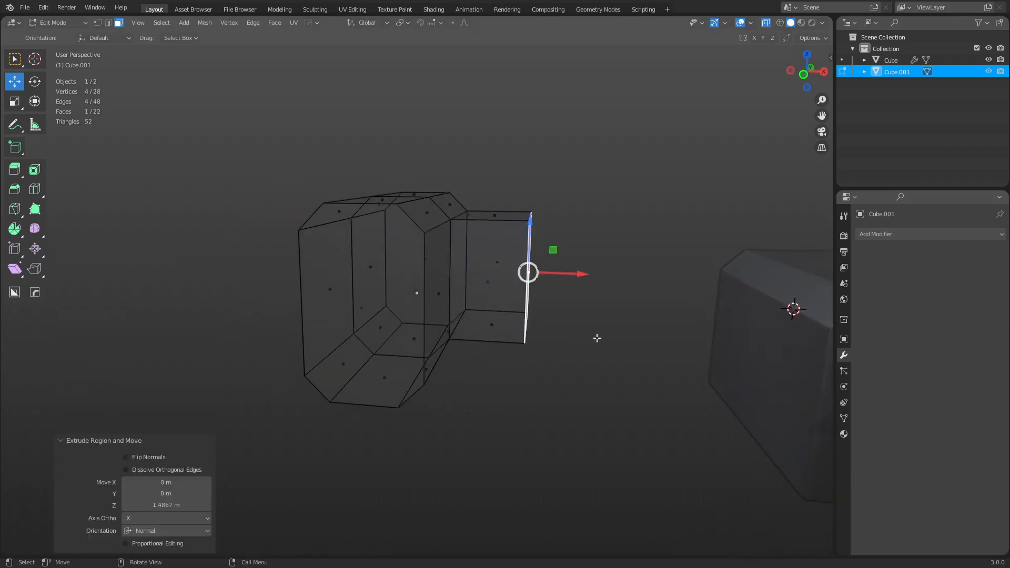
# Scale the extruded end face to 0.291 along Z to taper the side extension.
pyautogui.press('s')
pyautogui.press('s')
pyautogui.press('z')
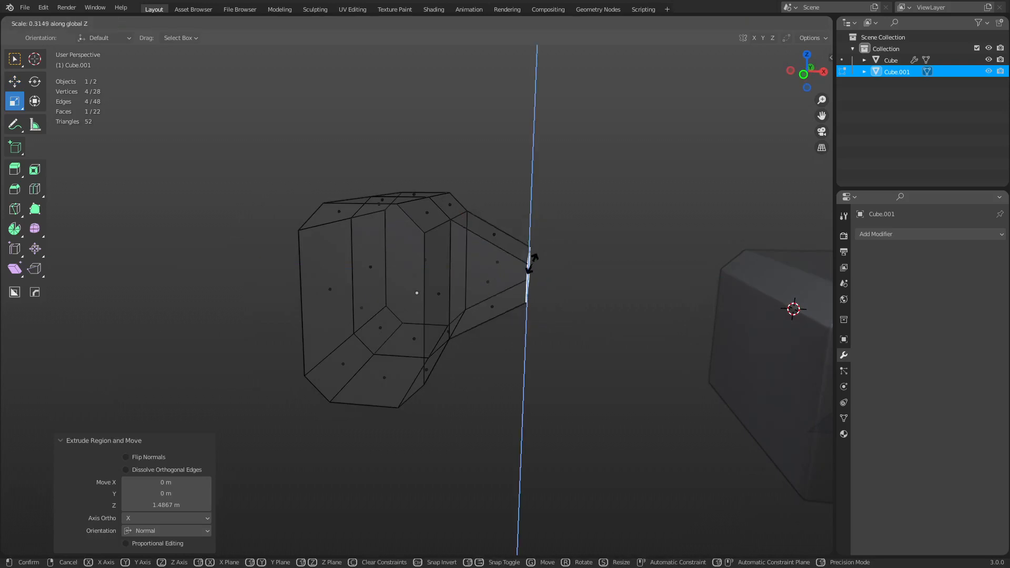
pyautogui.click(531, 265)
# Turn off X-ray and flatten the extension's underside together with the two adjoining lower bevel faces, using LoopTools Flatten with Best fit.
pyautogui.moveTo(548, 342); pyautogui.dragTo(538, 304, button='middle')
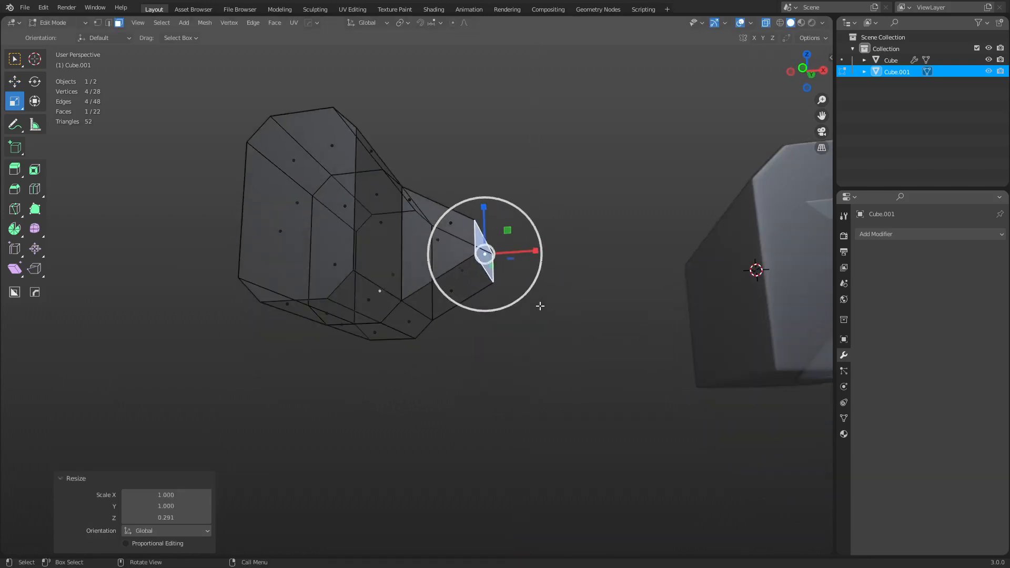
pyautogui.hotkey('ctrl', 'Tab')
pyautogui.click(568, 315)
pyautogui.hotkey('alt', 'z')
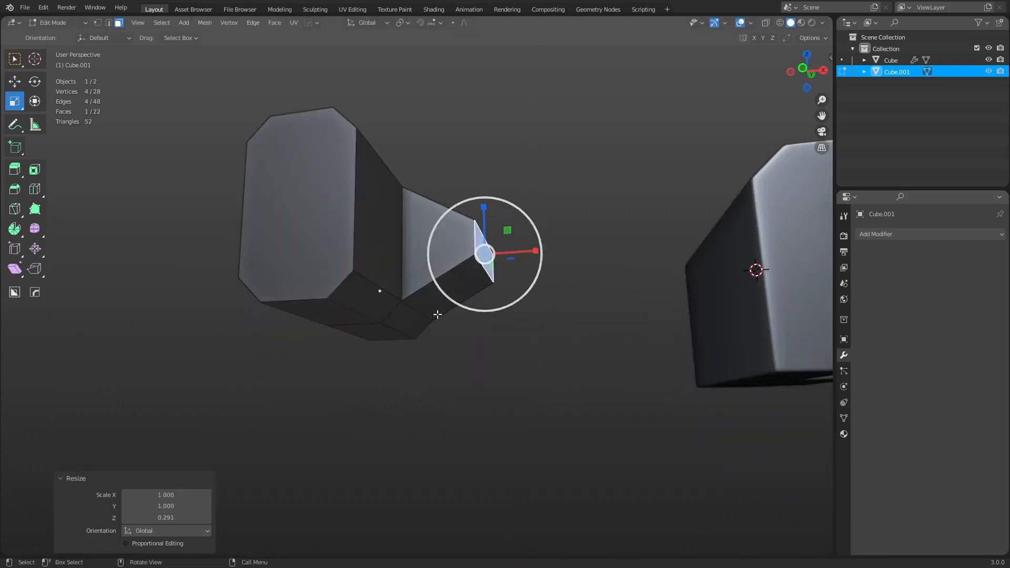
pyautogui.keyDown('shift'); pyautogui.click(367, 298); pyautogui.keyUp('shift')
pyautogui.keyDown('shift'); pyautogui.click(439, 296); pyautogui.keyUp('shift')
pyautogui.rightClick(573, 285)
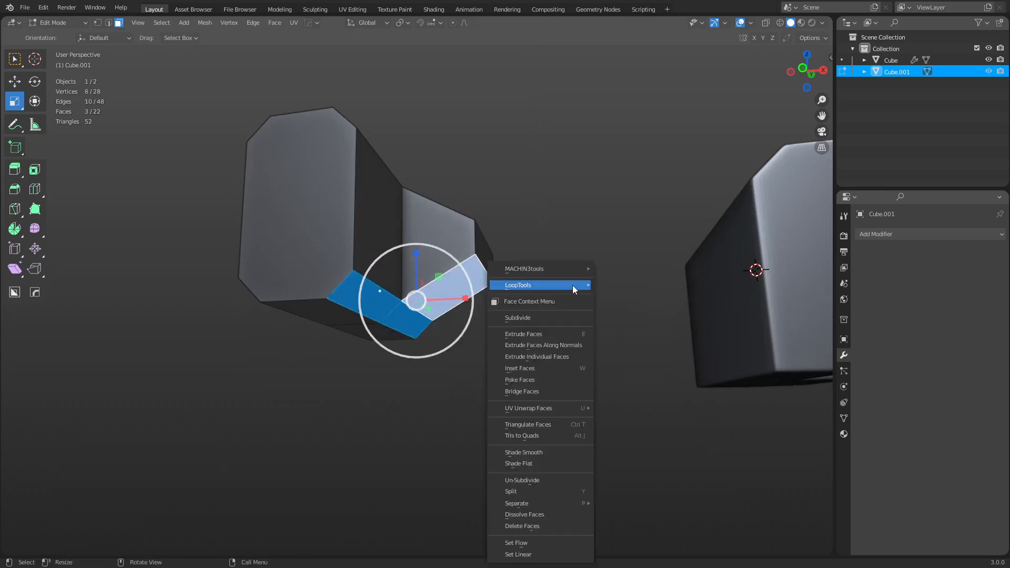
pyautogui.moveTo(572, 285)
pyautogui.click(633, 316)
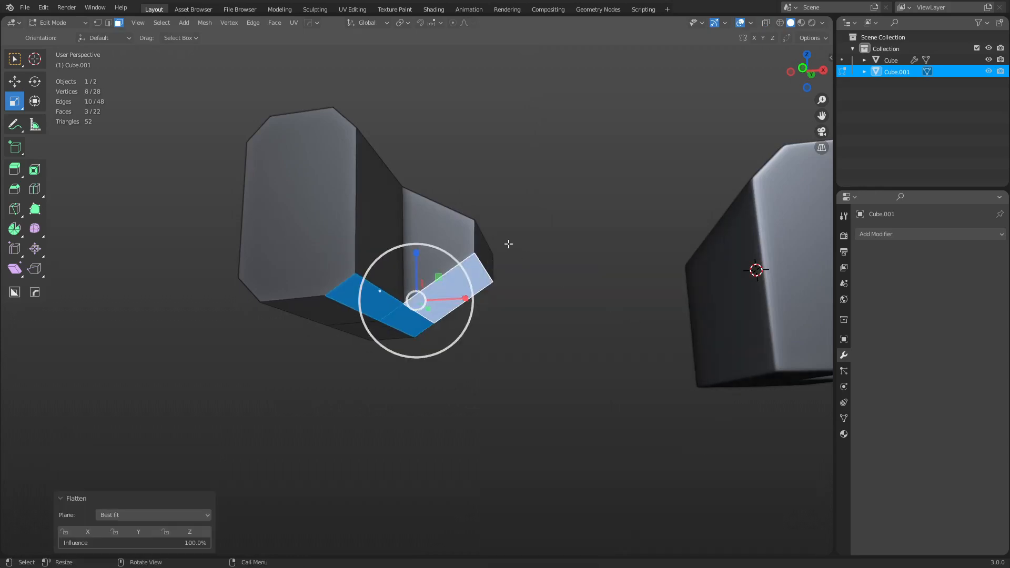
pyautogui.moveTo(502, 241); pyautogui.dragTo(497, 307, button='middle')
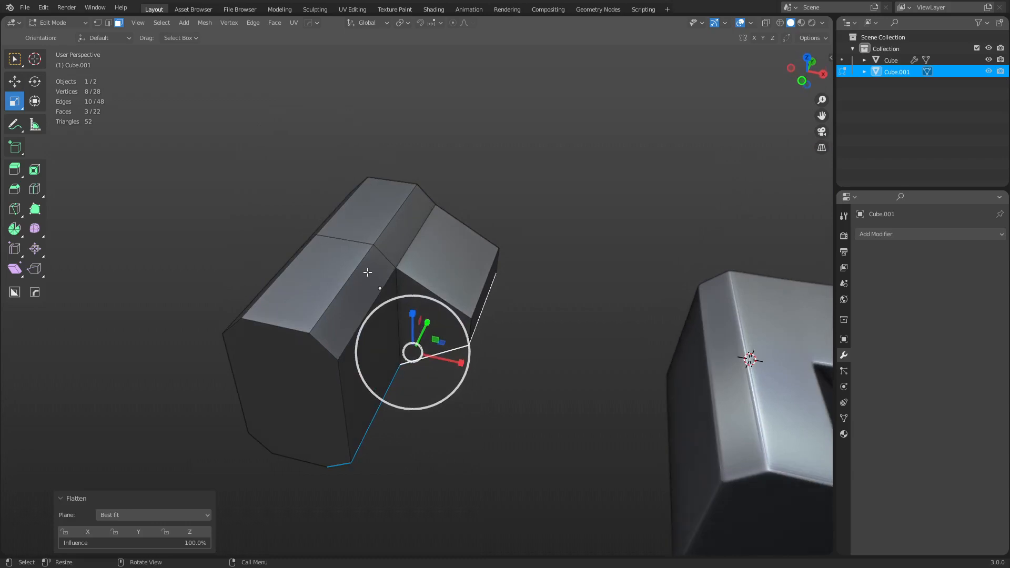
# Flatten the extension's sloped upper face together with the two adjoining upper bevel faces, using LoopTools Flatten with Best fit.
pyautogui.hotkey('ctrl', 'z')
pyautogui.rightClick(469, 276)
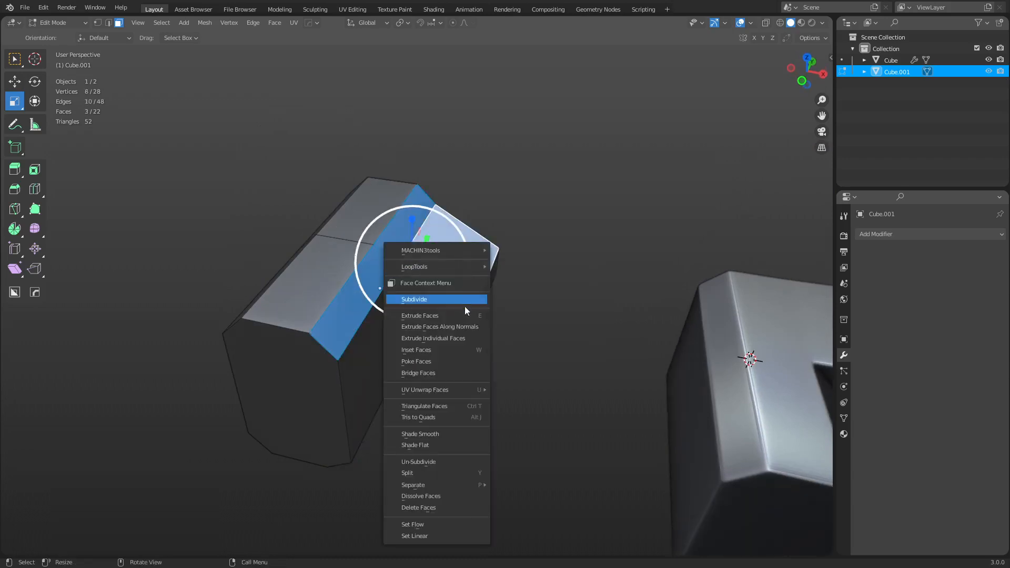
pyautogui.moveTo(457, 266)
pyautogui.click(525, 304)
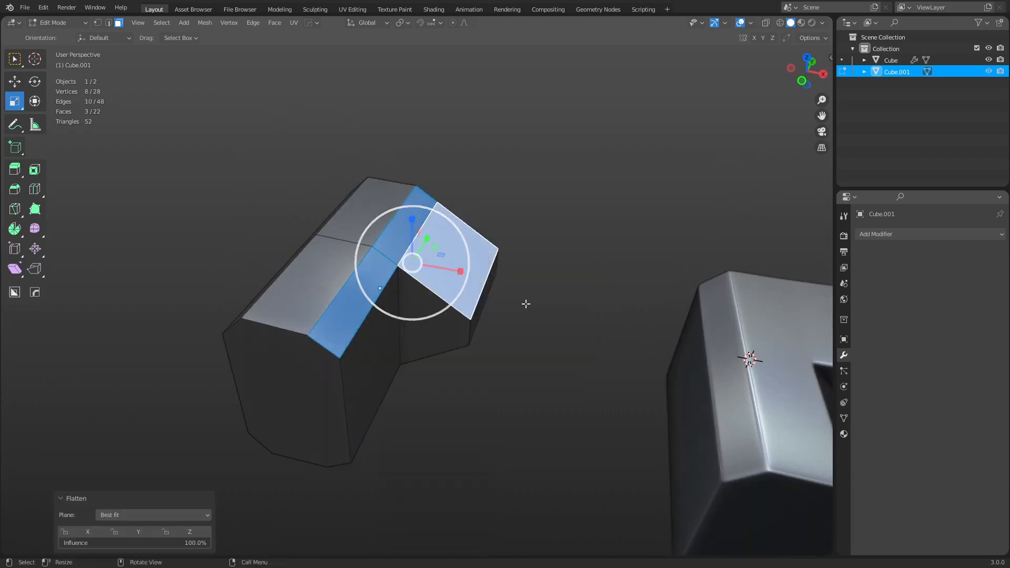
pyautogui.moveTo(525, 304); pyautogui.dragTo(476, 338, button='middle')
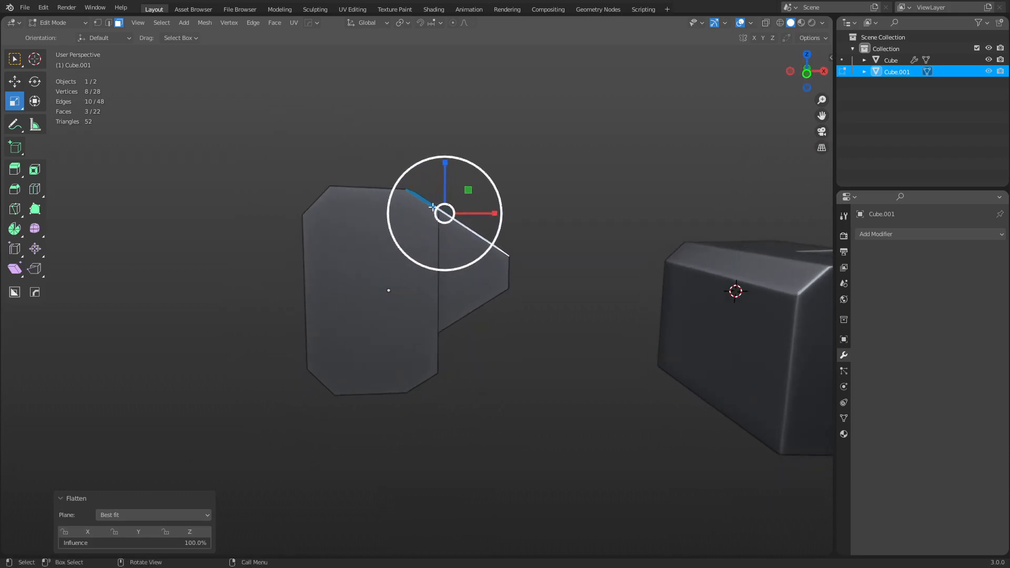
# Level the block's two top faces by aligning them to the minimum on the local Z axis.
pyautogui.moveTo(449, 242); pyautogui.dragTo(437, 241, button='middle')
pyautogui.click(358, 270)
pyautogui.moveTo(357, 270); pyautogui.dragTo(471, 387, button='middle')
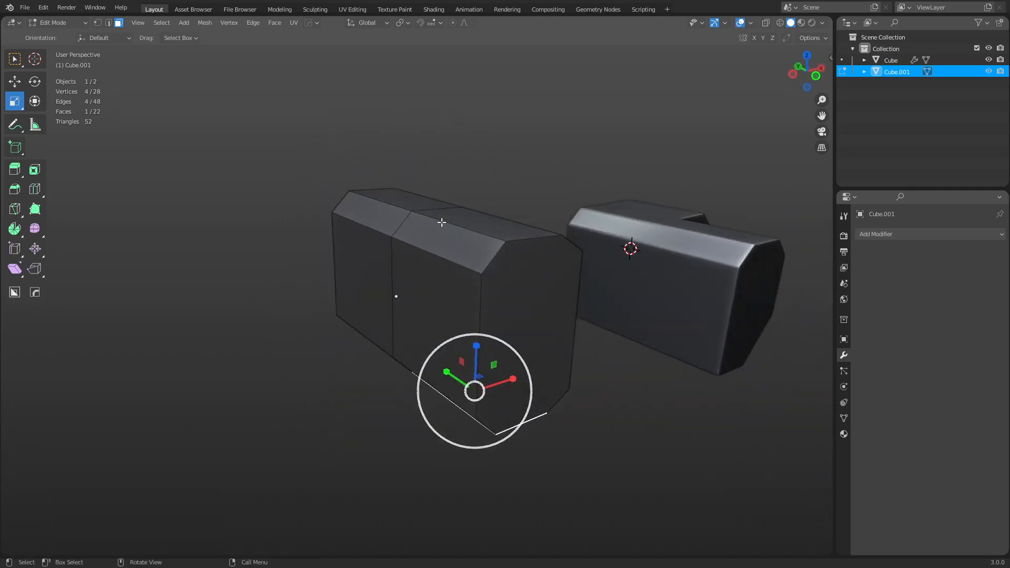
pyautogui.click(440, 239)
pyautogui.moveTo(440, 239); pyautogui.dragTo(391, 250, button='middle')
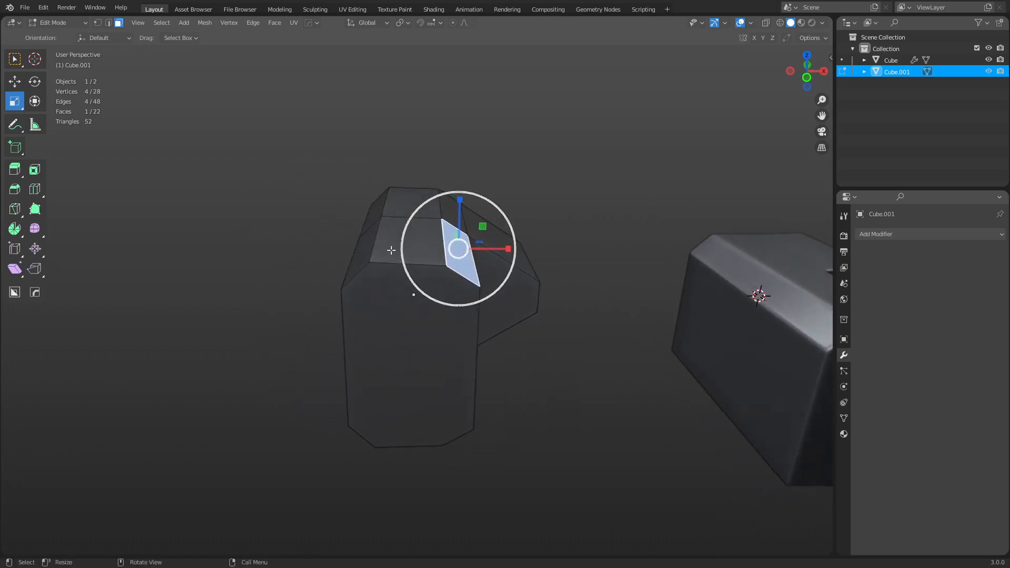
pyautogui.click(414, 256)
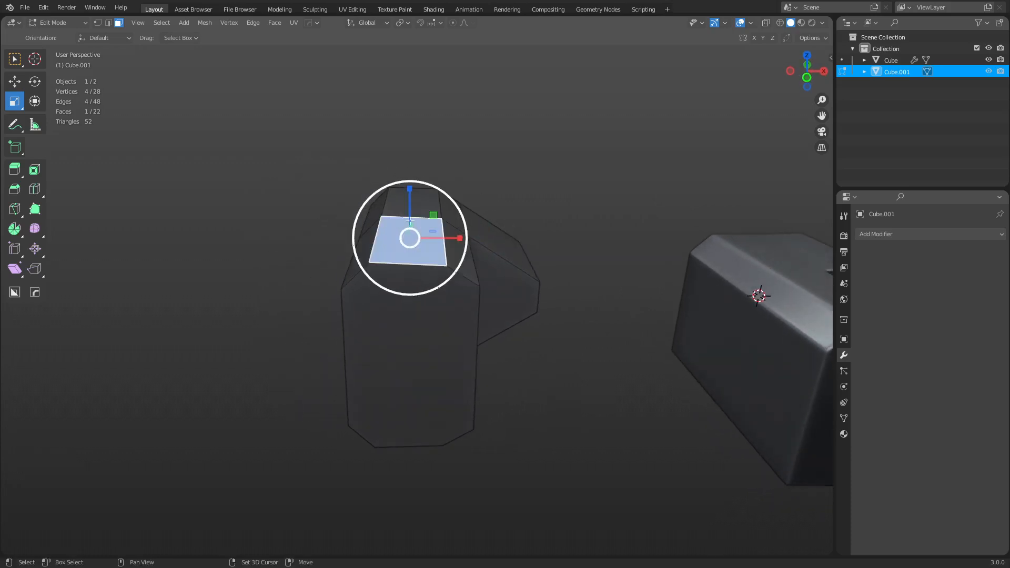
pyautogui.keyDown('shift'); pyautogui.click(413, 202); pyautogui.keyUp('shift')
pyautogui.moveTo(446, 326); pyautogui.dragTo(461, 306, button='middle')
pyautogui.press('`')
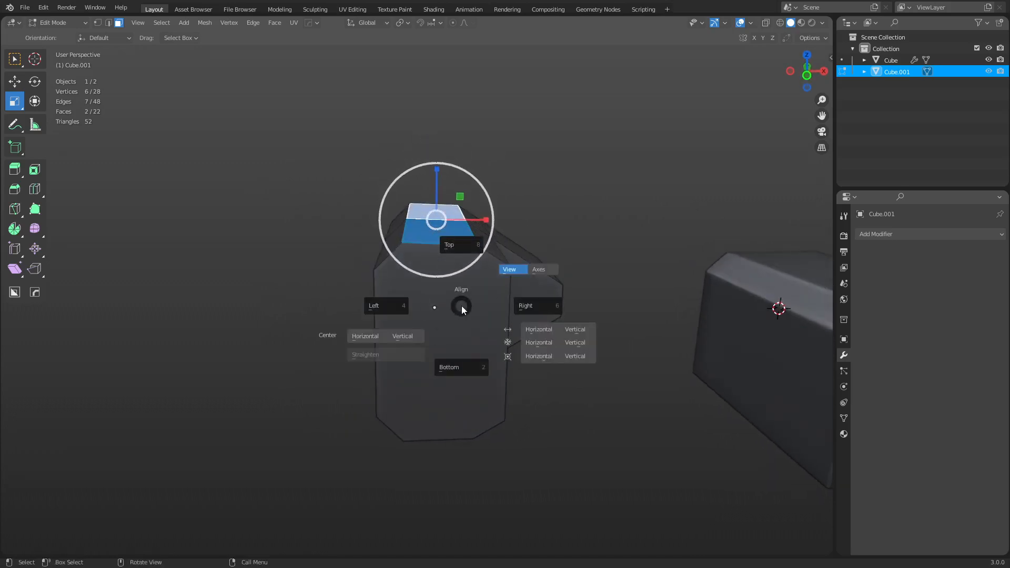
pyautogui.click(460, 356)
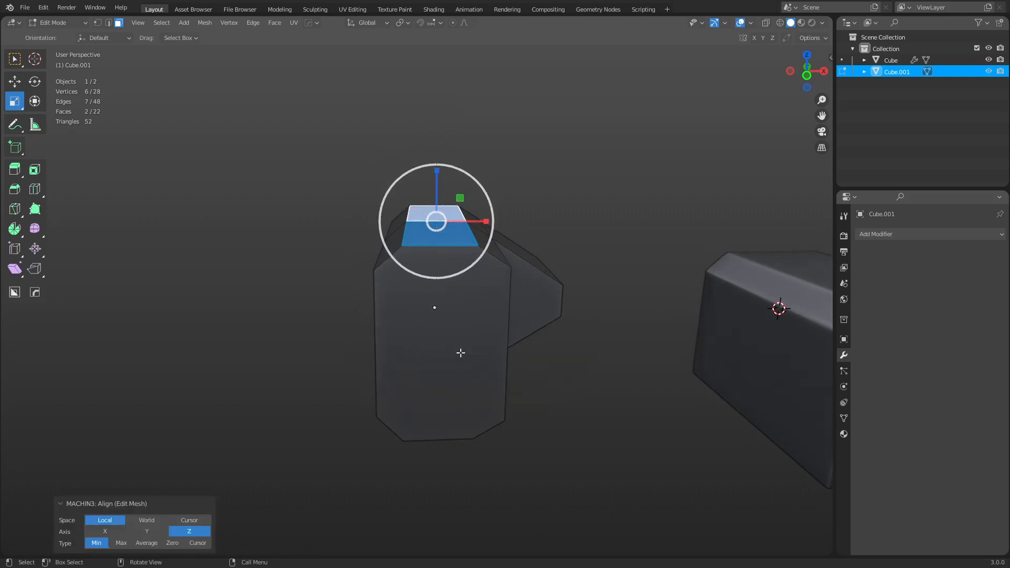
# Level the block's two bottom faces by aligning them to the maximum on the local Z axis.
pyautogui.moveTo(464, 372); pyautogui.dragTo(452, 323, button='middle')
pyautogui.click(447, 294)
pyautogui.keyDown('shift'); pyautogui.click(446, 336); pyautogui.keyUp('shift')
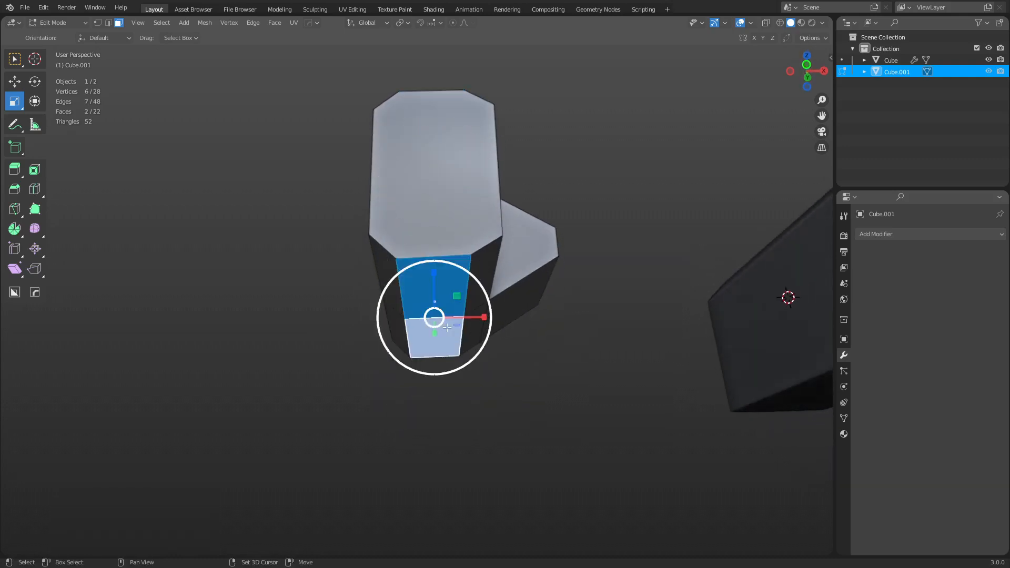
pyautogui.press('`')
pyautogui.click(443, 293)
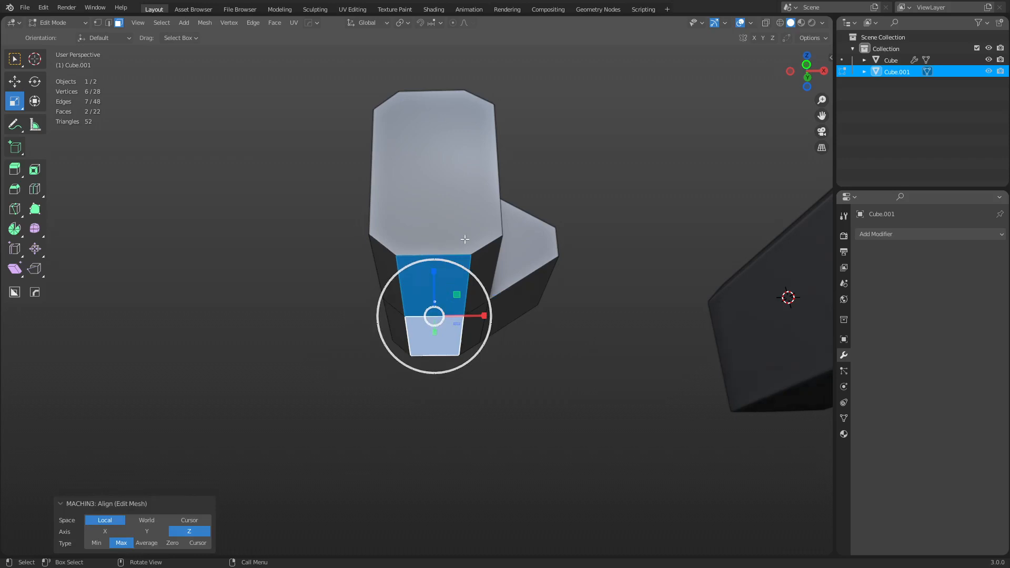
# Select the two upper bevel faces opposite the extension and examine the block's profile from the front.
pyautogui.moveTo(442, 293); pyautogui.dragTo(460, 263, button='middle')
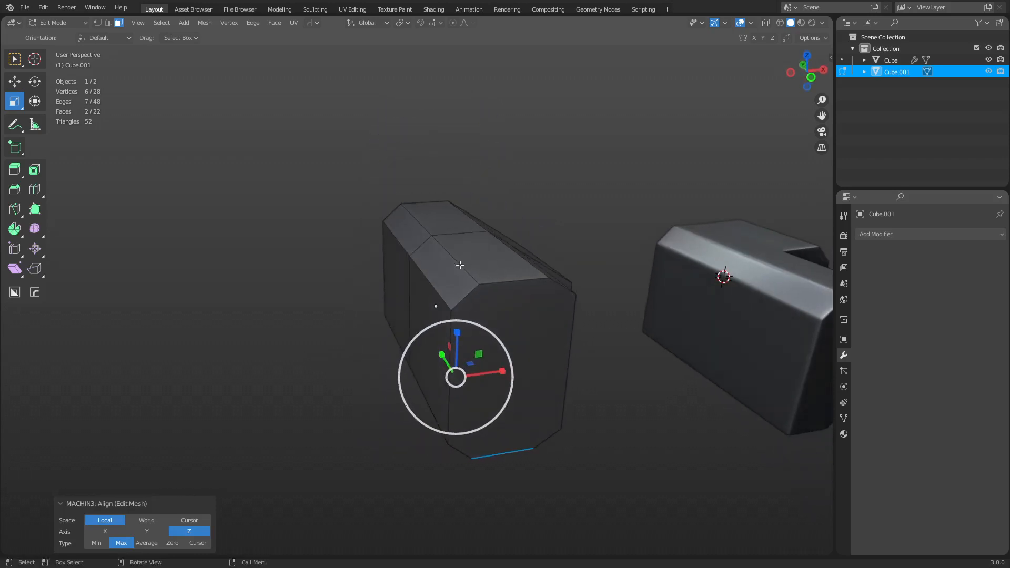
pyautogui.click(450, 279)
pyautogui.keyDown('shift'); pyautogui.click(415, 240); pyautogui.keyUp('shift')
pyautogui.moveTo(539, 345); pyautogui.dragTo(523, 316, button='middle')
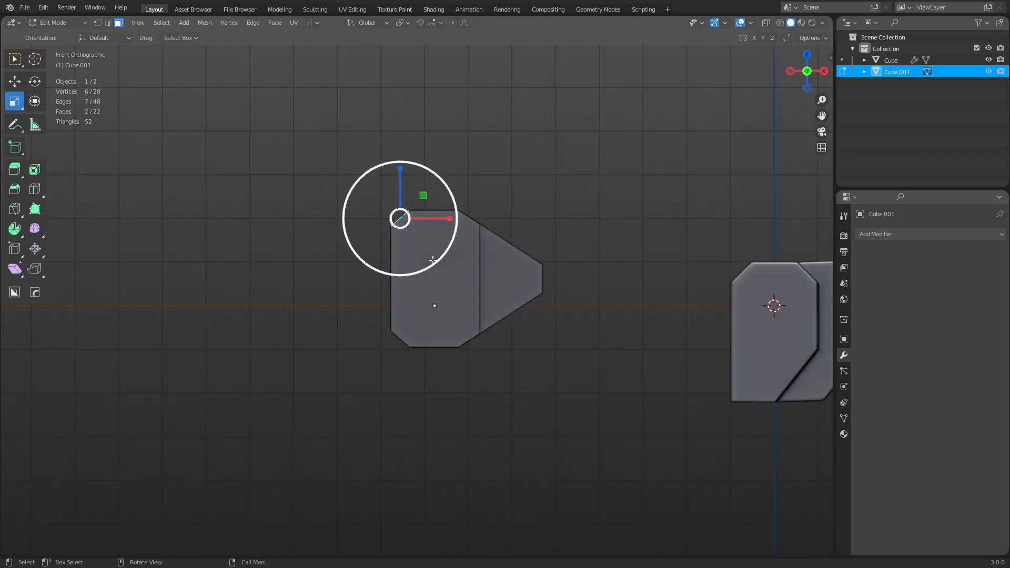
# Add a Mirror modifier on the X axis to the block with the side extension.
pyautogui.moveTo(466, 232); pyautogui.dragTo(476, 318, button='middle')
pyautogui.press('Tab')
pyautogui.click(879, 235)
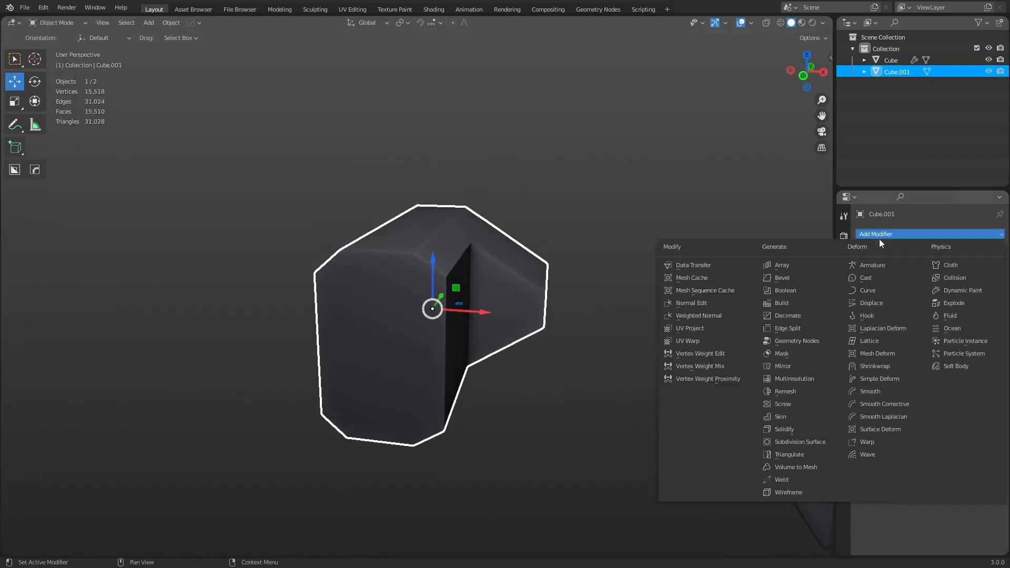
pyautogui.click(801, 367)
pyautogui.moveTo(568, 351); pyautogui.dragTo(579, 346, button='middle')
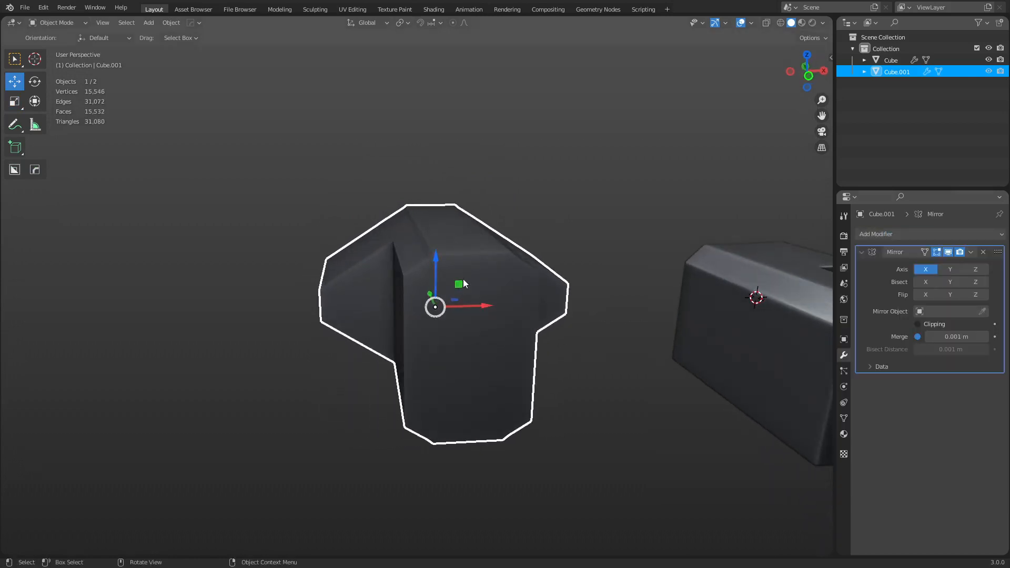
pyautogui.moveTo(463, 278); pyautogui.dragTo(460, 283, button='middle')
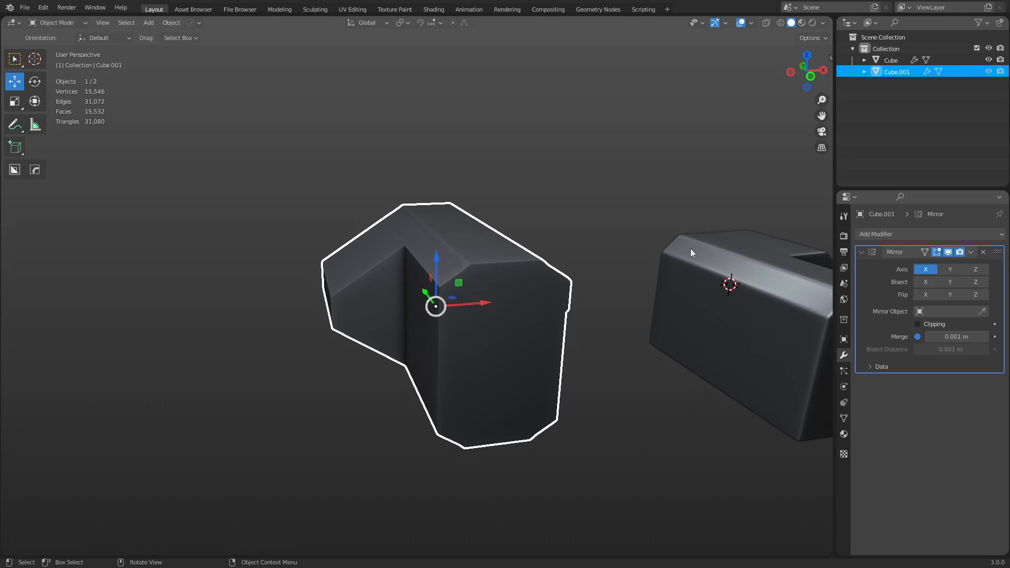
# Enable X Bisect with Flip left off on the Mirror modifier, and apply the modifier.
pyautogui.click(927, 282)
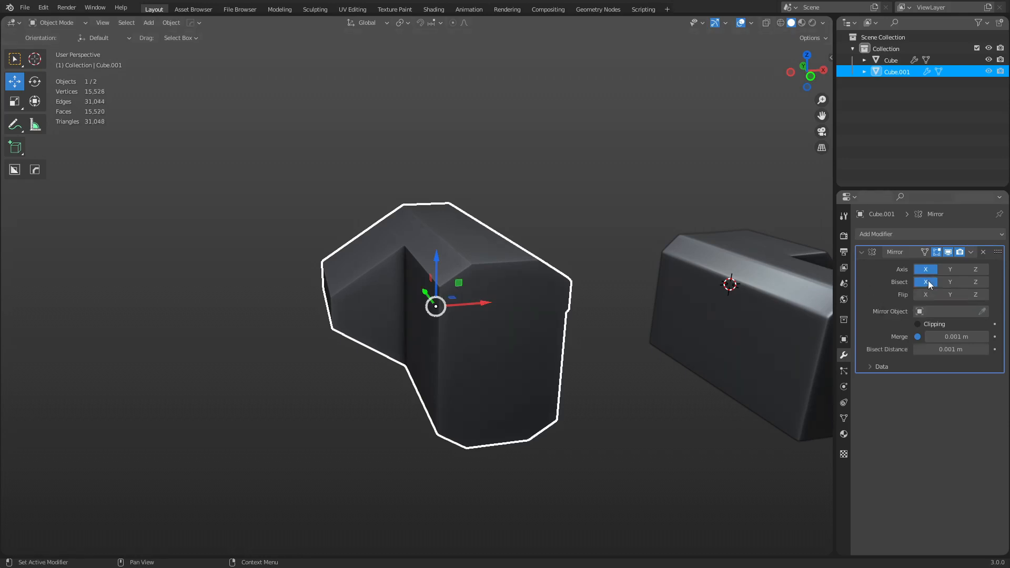
pyautogui.click(926, 295)
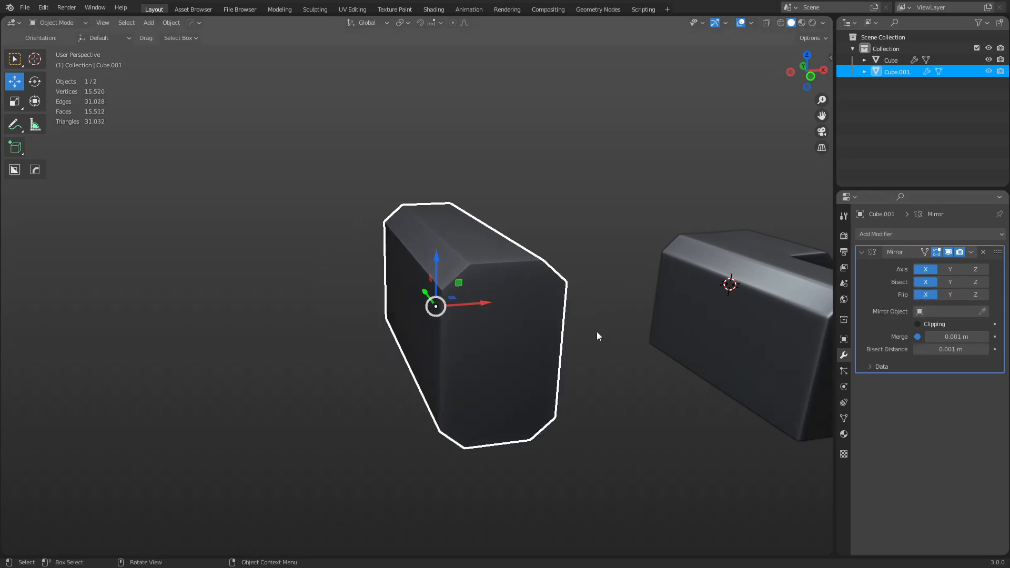
pyautogui.moveTo(597, 336); pyautogui.dragTo(551, 331, button='middle')
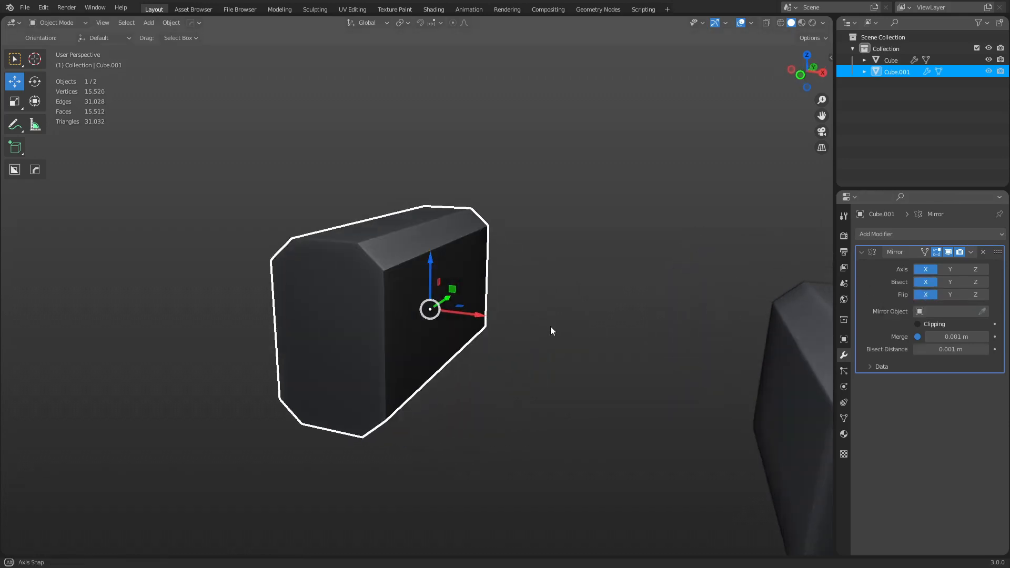
pyautogui.click(927, 296)
pyautogui.moveTo(434, 288)
pyautogui.mouseDown(button='middle')
pyautogui.moveTo(513, 290)
pyautogui.moveTo(446, 295)
pyautogui.mouseUp(button='middle')
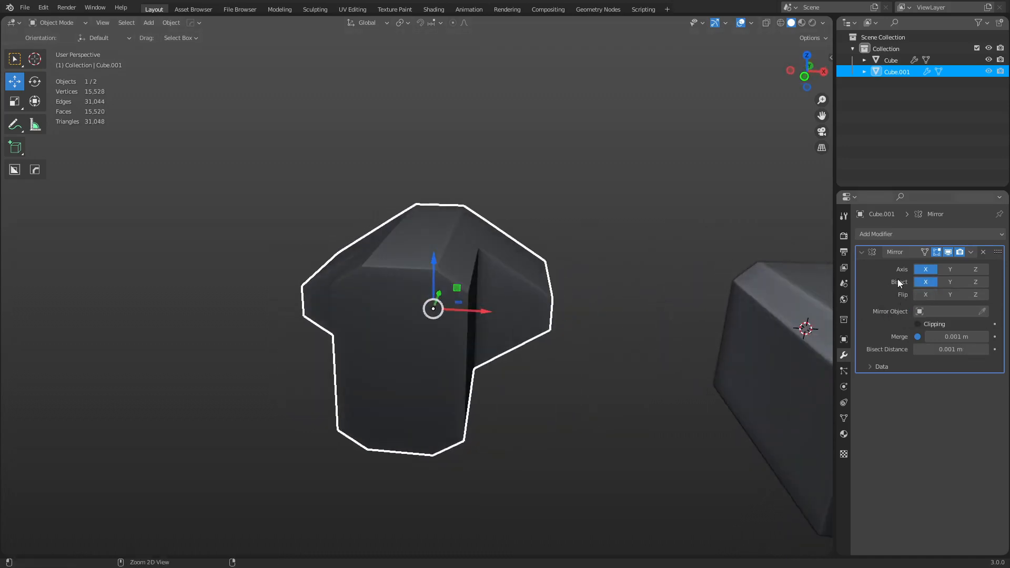
pyautogui.hotkey('ctrl', 'a')
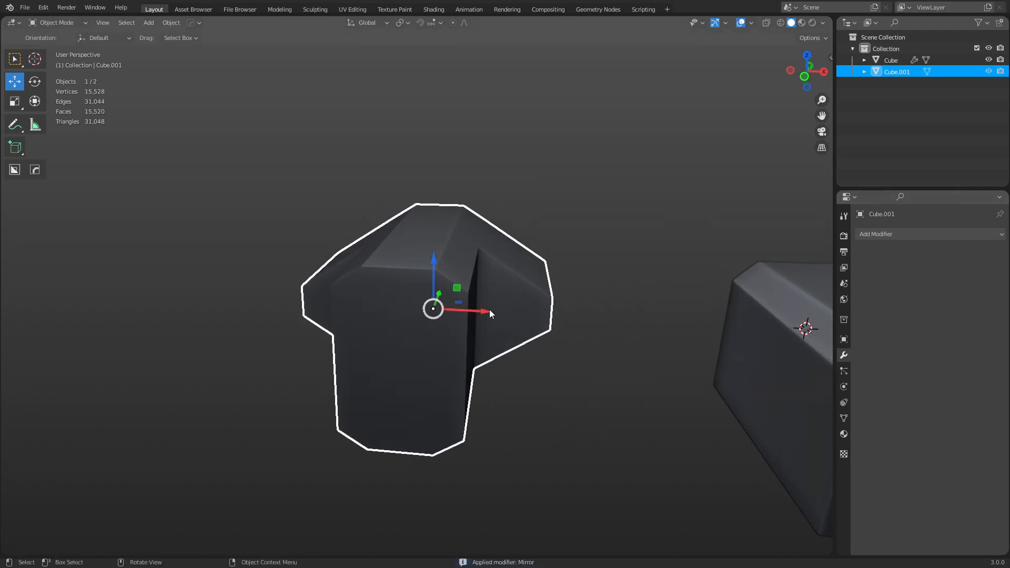
# Delete the five faces forming the mirrored extension on the block's negative X side.
pyautogui.press('Tab')
pyautogui.moveTo(541, 322); pyautogui.dragTo(502, 324, button='middle')
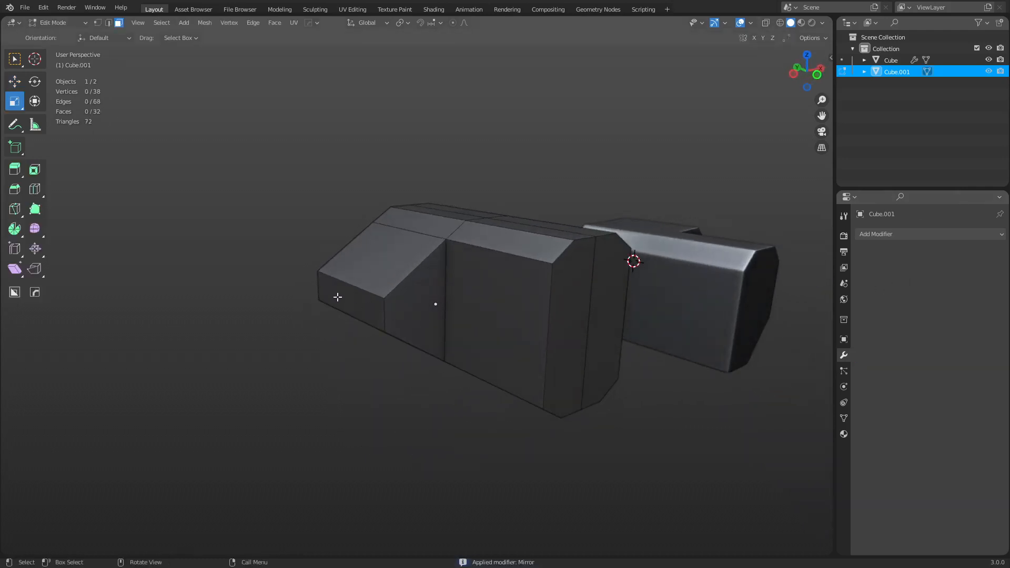
pyautogui.click(337, 297)
pyautogui.moveTo(347, 295); pyautogui.dragTo(440, 314, button='middle')
pyautogui.keyDown('alt'); pyautogui.keyDown('shift'); pyautogui.click(440, 283); pyautogui.keyUp('shift'); pyautogui.keyUp('alt')
pyautogui.press('x')
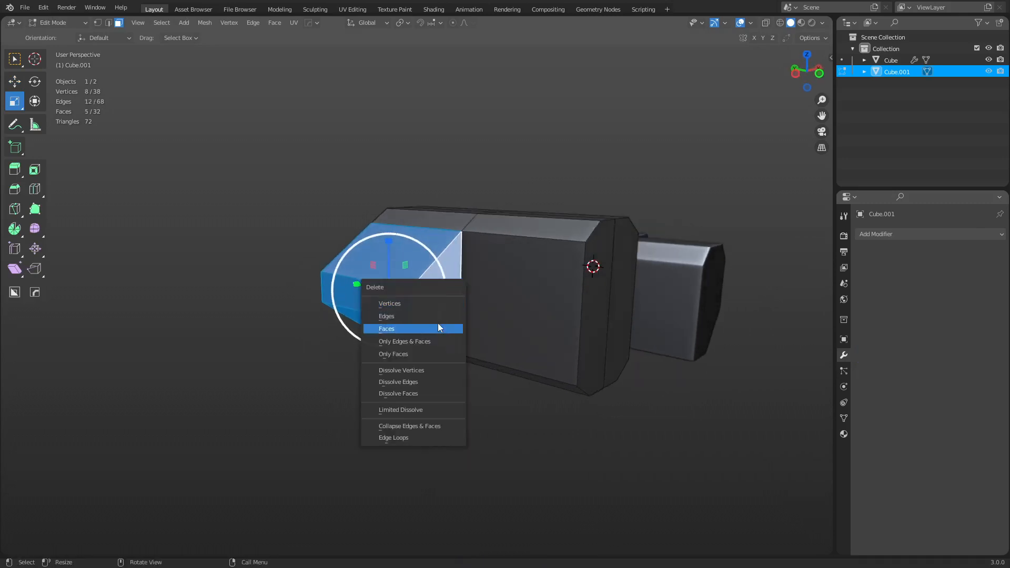
pyautogui.click(438, 327)
# Fill the opening left by the deleted extension with a face between its upper and lower edges, and check it in Object Mode.
pyautogui.click(427, 342)
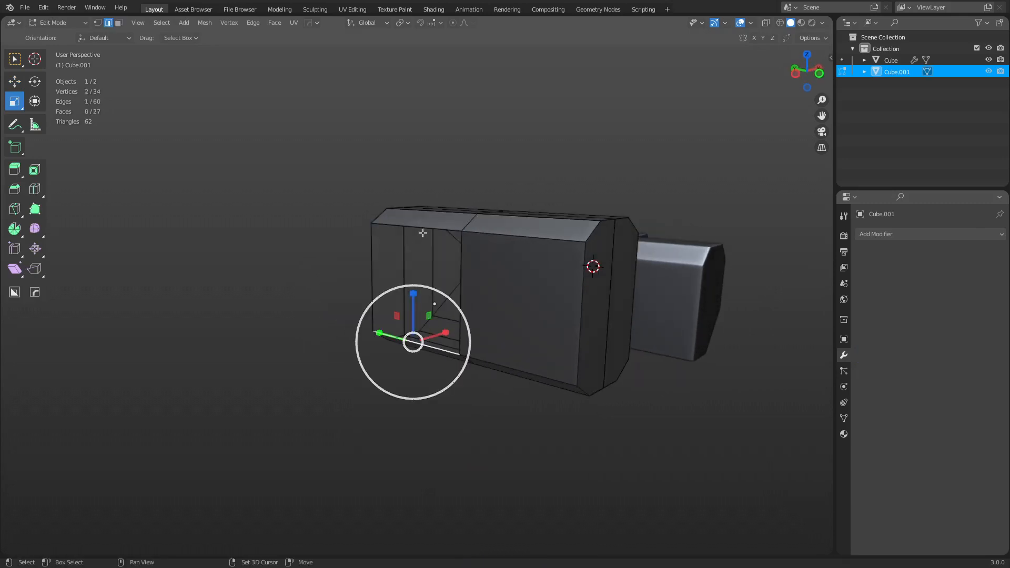
pyautogui.keyDown('shift'); pyautogui.click(416, 235); pyautogui.keyUp('shift')
pyautogui.press('f')
pyautogui.hotkey('ctrl', 'Tab')
pyautogui.click(627, 319)
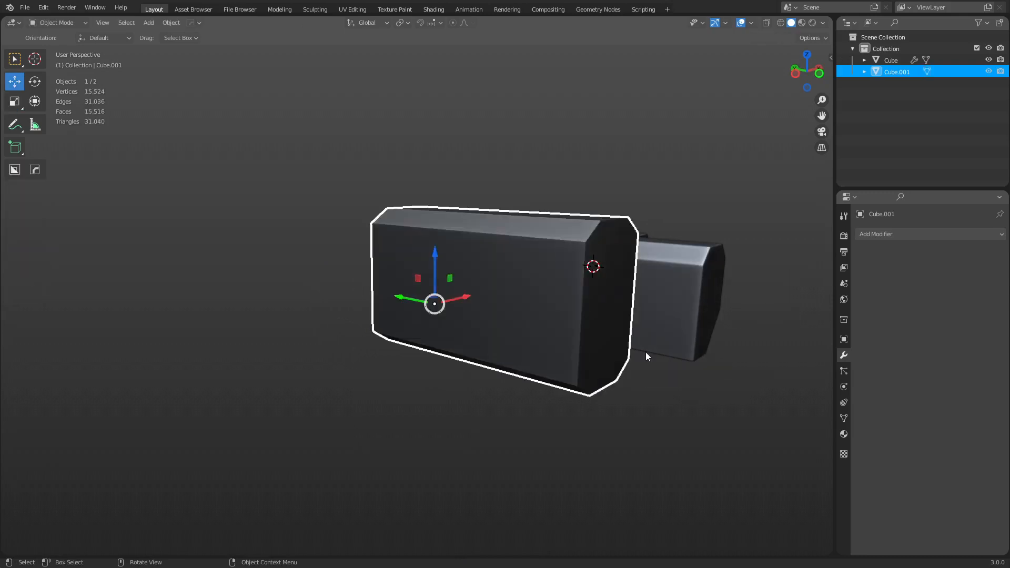
pyautogui.moveTo(645, 352); pyautogui.dragTo(411, 275, button='middle')
pyautogui.hotkey('ctrl', 'Tab')
pyautogui.click(531, 360)
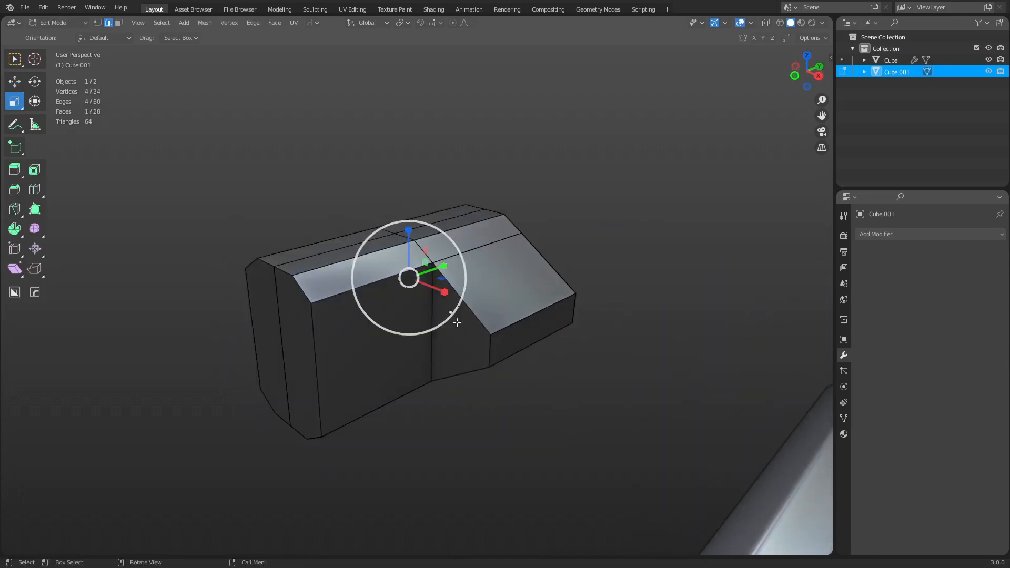
# Try moving the vertical corner edge where the remaining extension meets the block, and undo the move.
pyautogui.click(433, 320)
pyautogui.moveTo(457, 313); pyautogui.dragTo(427, 326)
pyautogui.hotkey('ctrl', 'z')
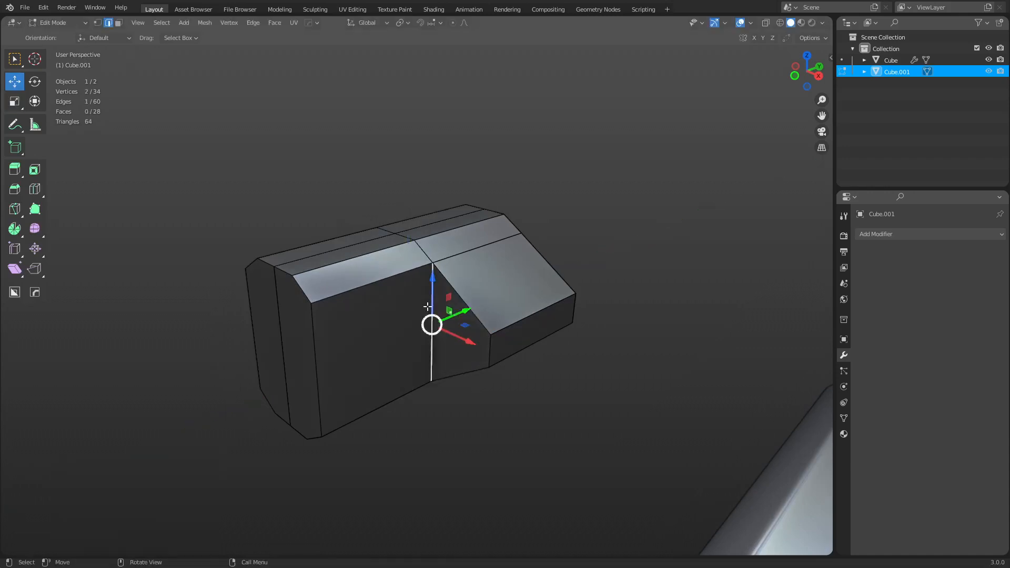
# Move the edge loop where the extension begins along Y toward the block's front end, and check the shape in Object Mode.
pyautogui.keyDown('alt'); pyautogui.click(422, 253); pyautogui.keyUp('alt')
pyautogui.moveTo(454, 367)
pyautogui.mouseDown(button='middle')
pyautogui.moveTo(458, 316)
pyautogui.moveTo(471, 329)
pyautogui.moveTo(445, 362)
pyautogui.mouseUp(button='middle')
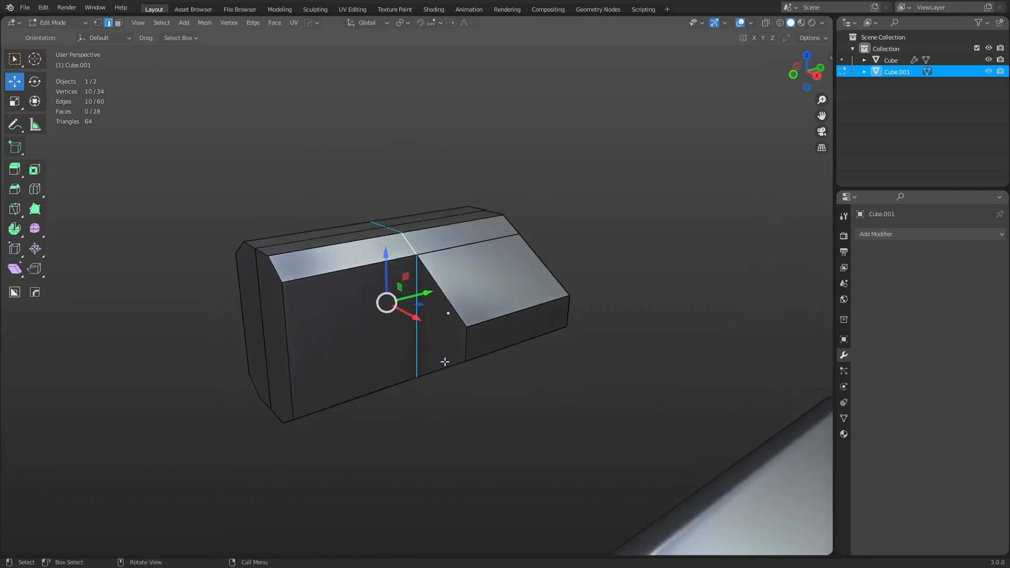
pyautogui.moveTo(424, 292); pyautogui.dragTo(386, 303)
pyautogui.hotkey('ctrl', 'Tab')
pyautogui.click(354, 304)
pyautogui.moveTo(386, 318); pyautogui.dragTo(400, 414, button='middle')
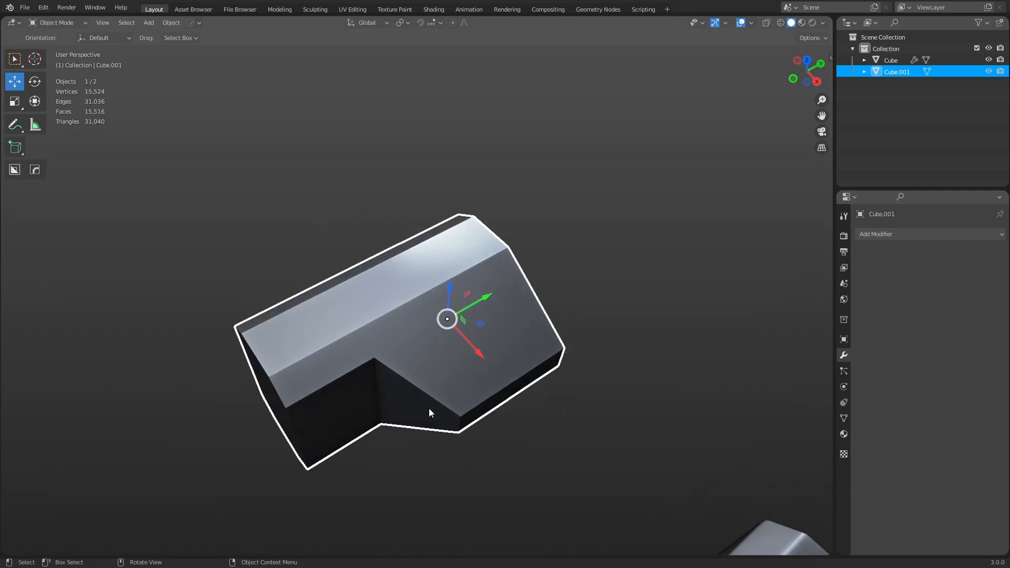
pyautogui.moveTo(507, 403); pyautogui.dragTo(443, 239, button='middle')
# Shade the extended block smooth.
pyautogui.hotkey('ctrl', 'Tab')
pyautogui.click(536, 273)
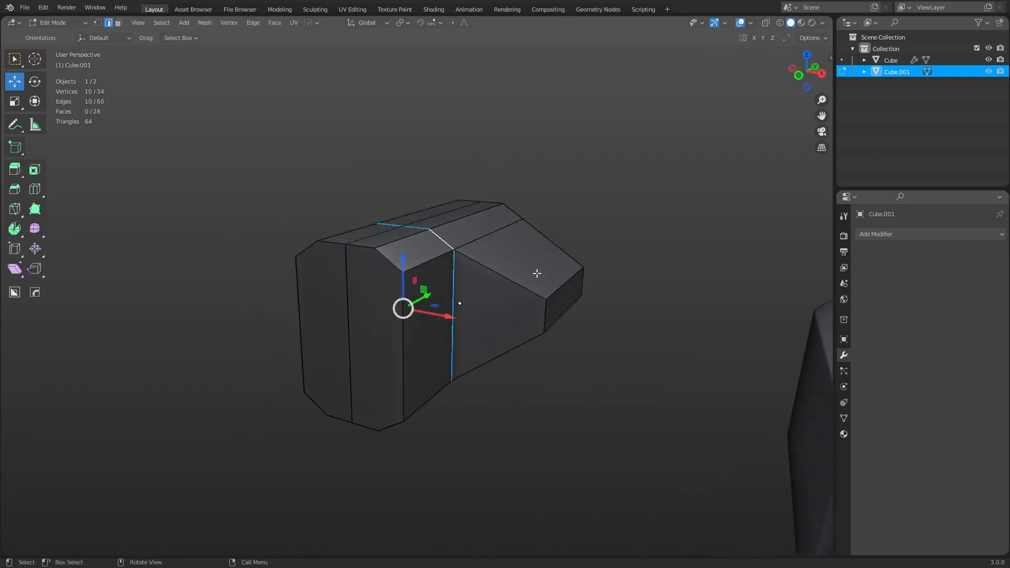
pyautogui.press('3')
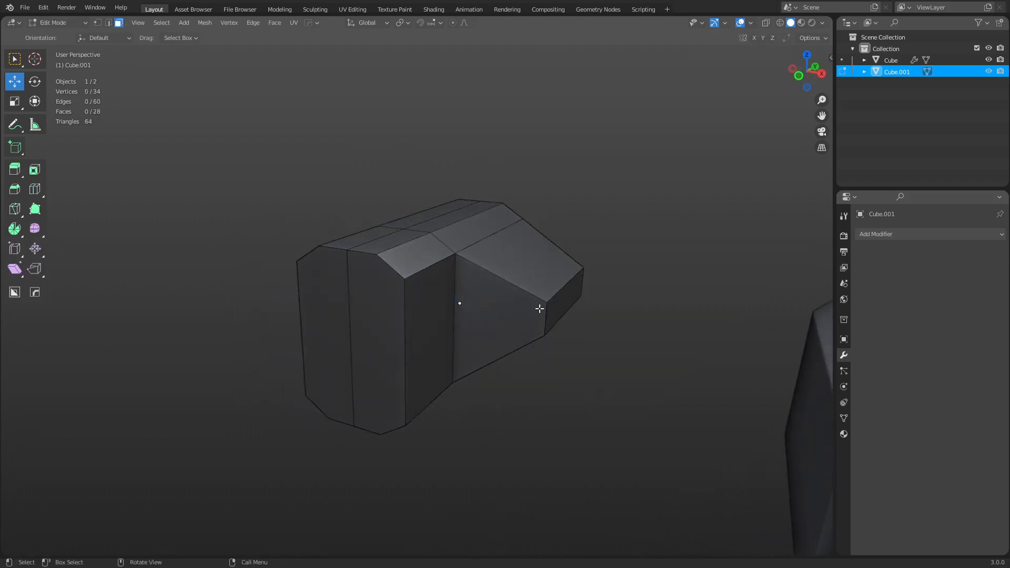
pyautogui.hotkey('ctrl', 'Tab')
pyautogui.click(495, 317)
pyautogui.rightClick(494, 318)
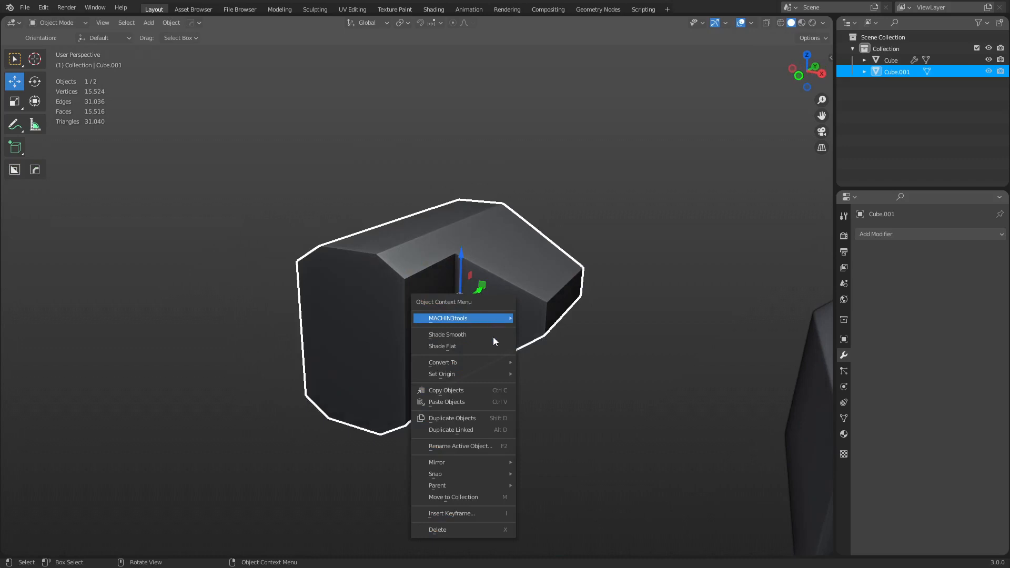
pyautogui.click(494, 337)
# Add a Subdivision modifier with viewport level 3 to the block.
pyautogui.hotkey('ctrl', 'Tab')
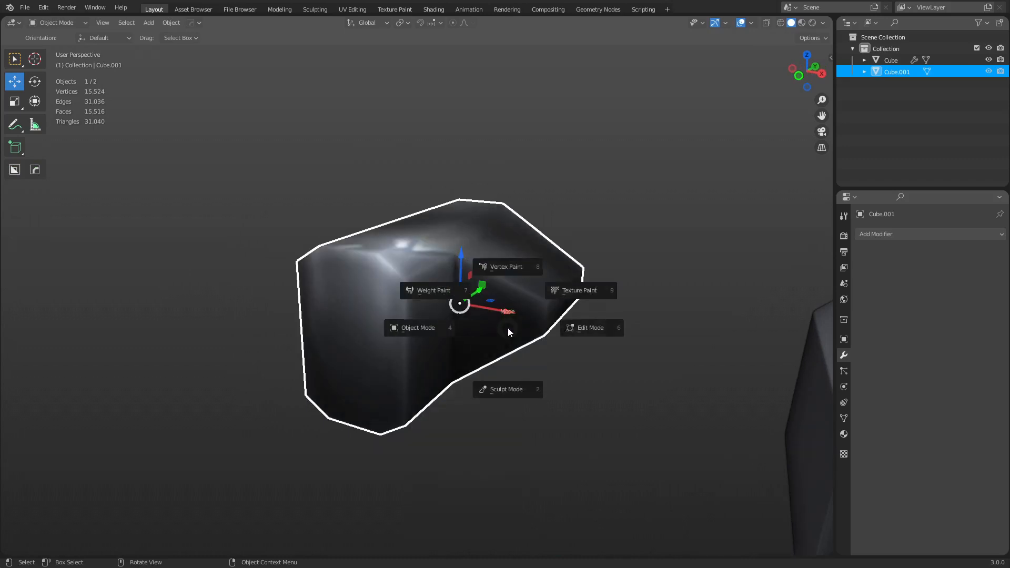
pyautogui.click(547, 332)
pyautogui.hotkey('ctrl', 'Tab')
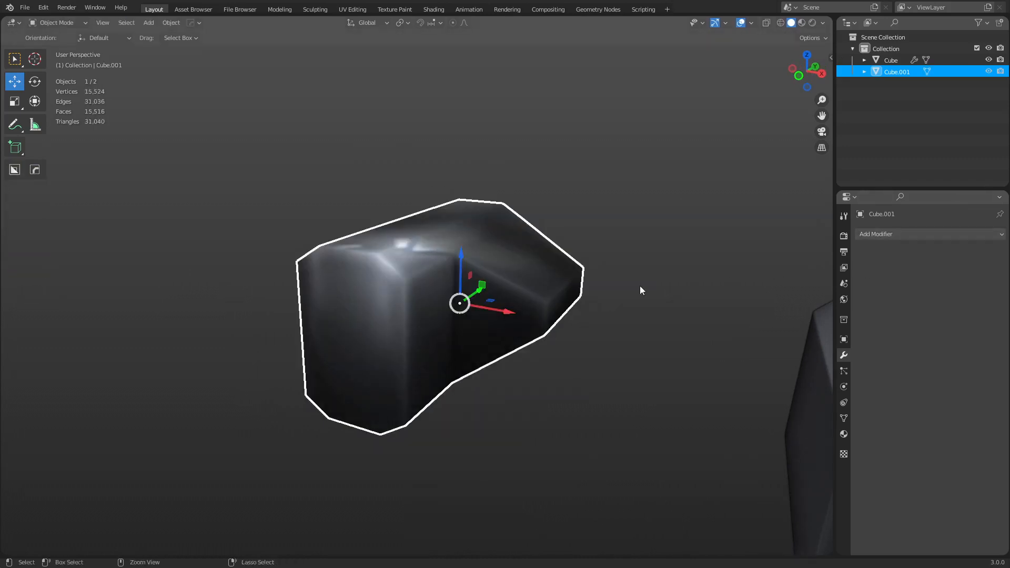
pyautogui.hotkey('ctrl', '3')
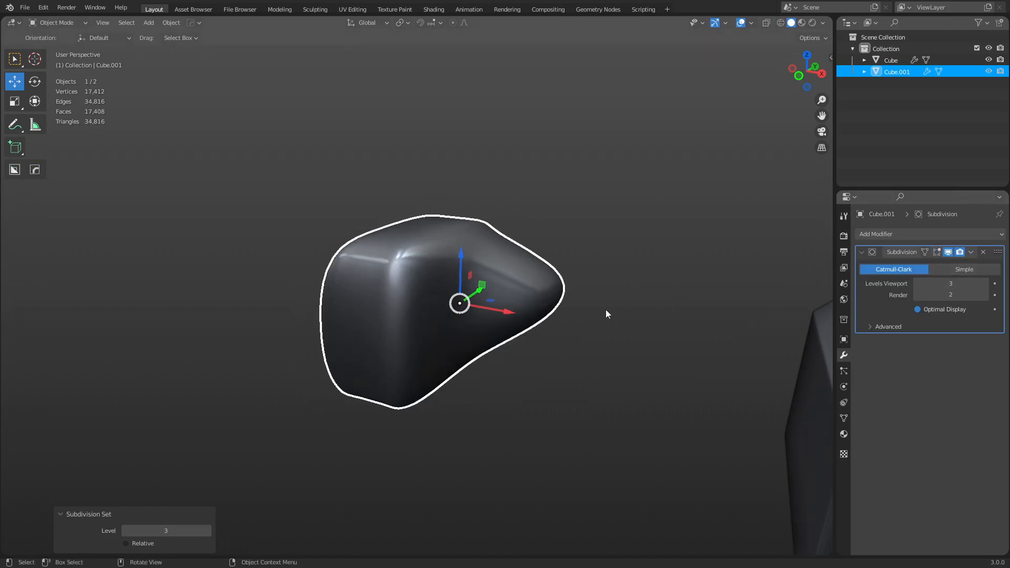
# Add a supporting loop cut close to the block's front end with a slide factor of -0.914.
pyautogui.press('Tab')
pyautogui.moveTo(638, 311); pyautogui.dragTo(579, 323, button='middle')
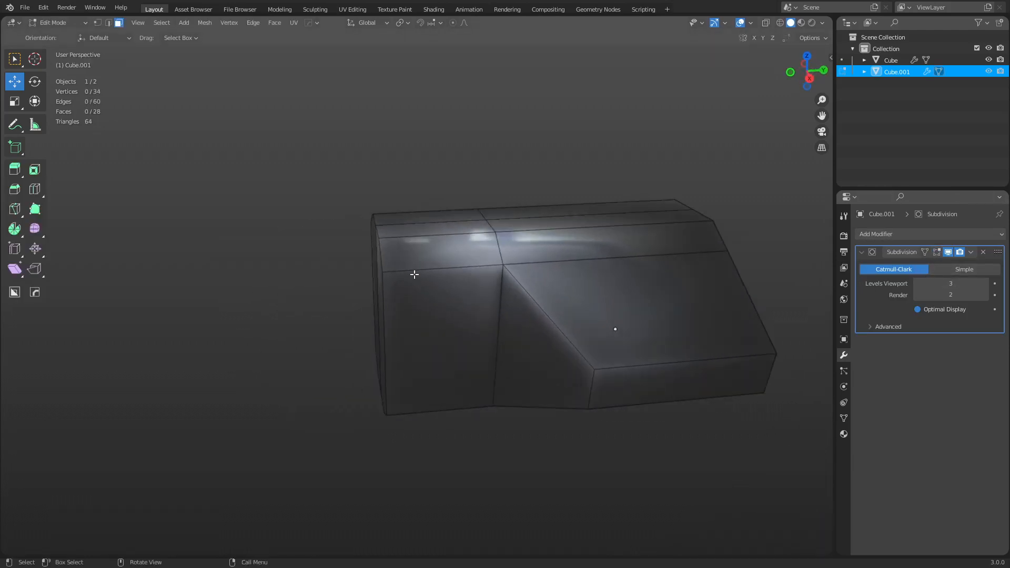
pyautogui.hotkey('ctrl', 'r')
pyautogui.click(415, 275)
pyautogui.click(363, 273)
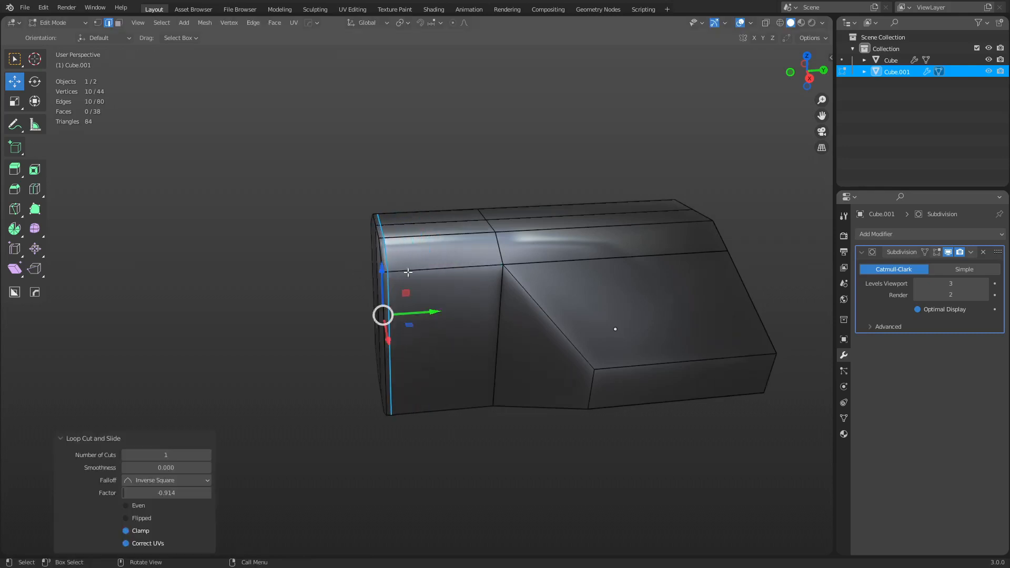
# Add supporting loop cuts at both ends of the extension, with slide factors of -0.930 near its start and -0.938 near its far end.
pyautogui.moveTo(546, 279); pyautogui.dragTo(476, 307, button='middle')
pyautogui.hotkey('ctrl', 'r')
pyautogui.click(476, 306)
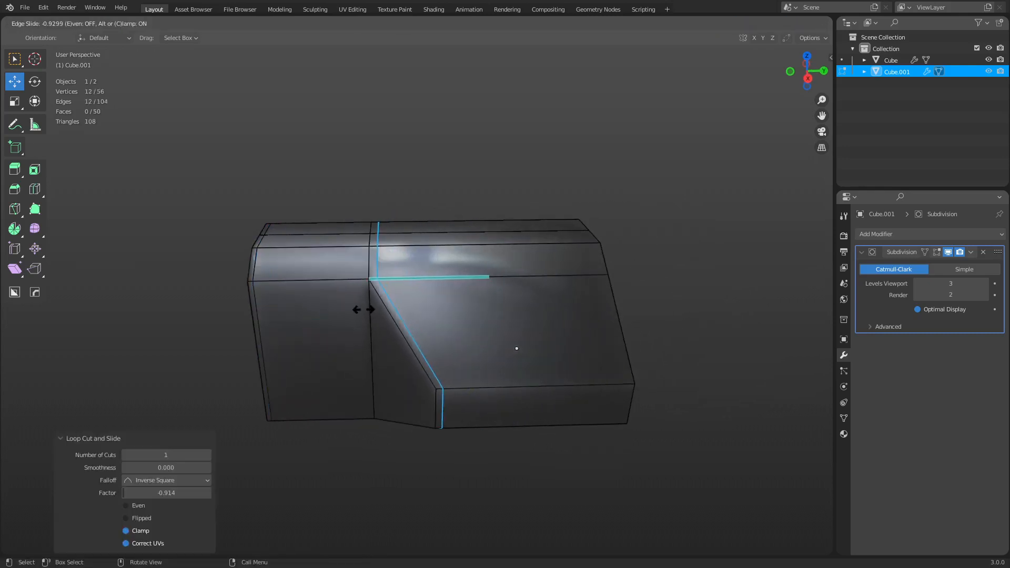
pyautogui.click(365, 309)
pyautogui.hotkey('ctrl', 'r')
pyautogui.click(556, 272)
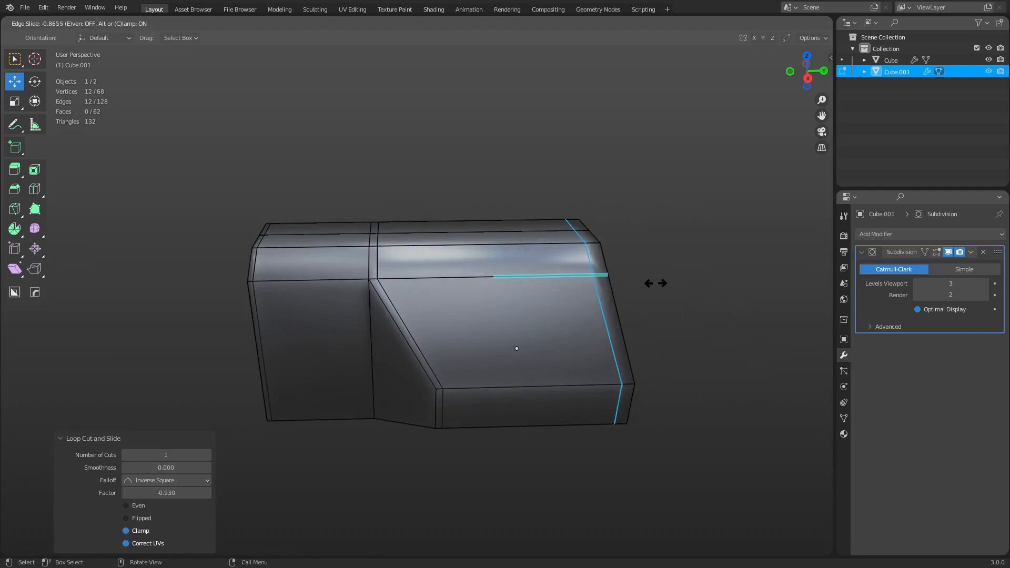
pyautogui.click(664, 284)
# Add a supporting loop cut on the narrow section just before the extension, with a slide factor of -0.872.
pyautogui.moveTo(511, 314); pyautogui.dragTo(381, 282, button='middle')
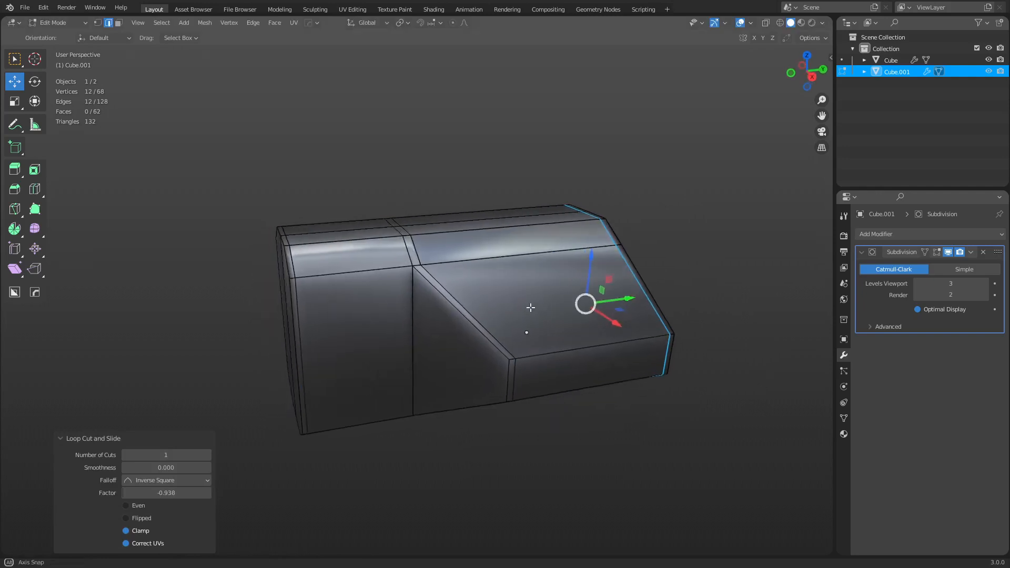
pyautogui.hotkey('ctrl', 'r')
pyautogui.click(368, 279)
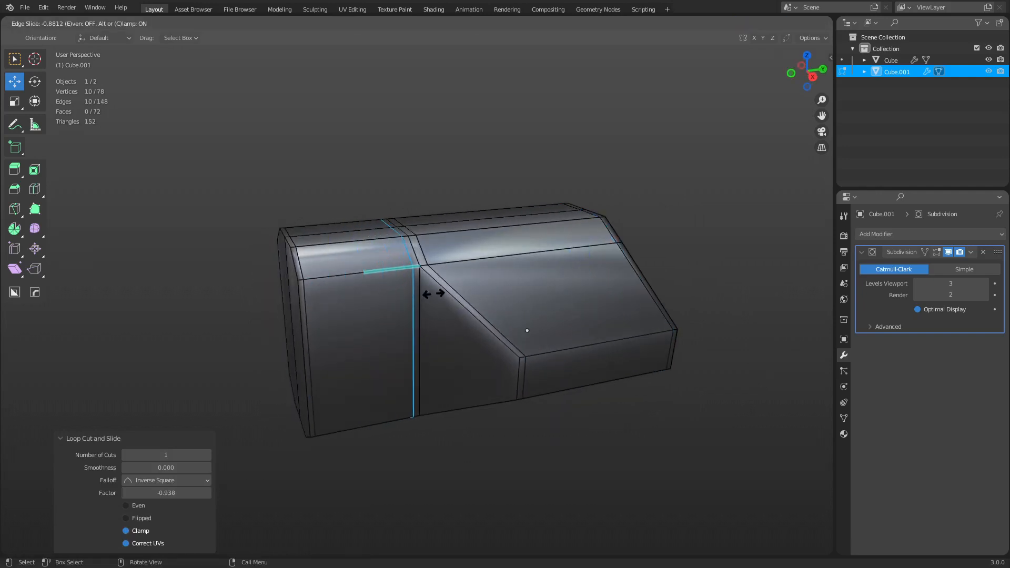
pyautogui.click(432, 294)
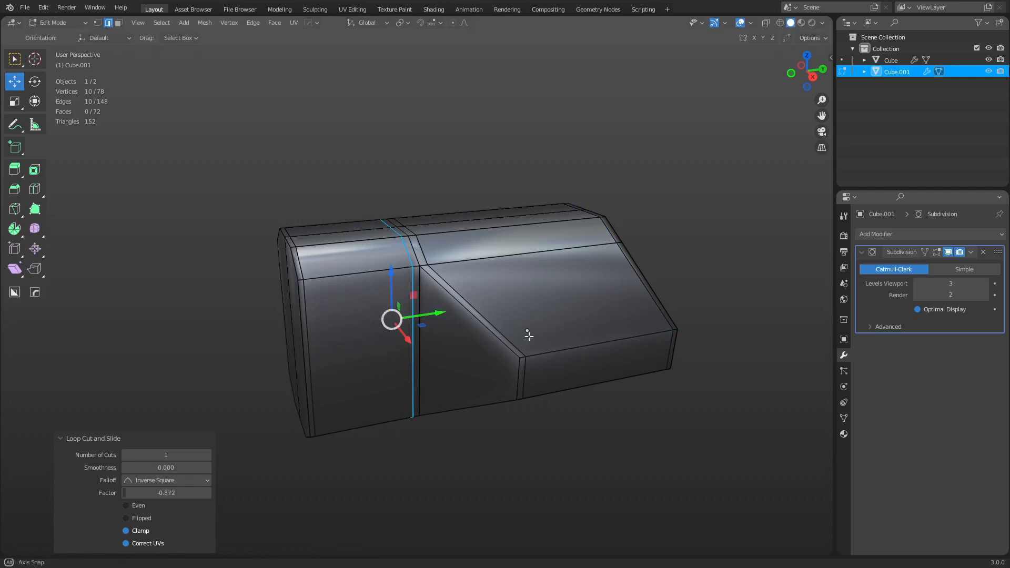
# Connect the two upper side corner vertices across the front end face with a horizontal edge.
pyautogui.moveTo(528, 336); pyautogui.dragTo(499, 314, button='middle')
pyautogui.press('1')
pyautogui.click(494, 308)
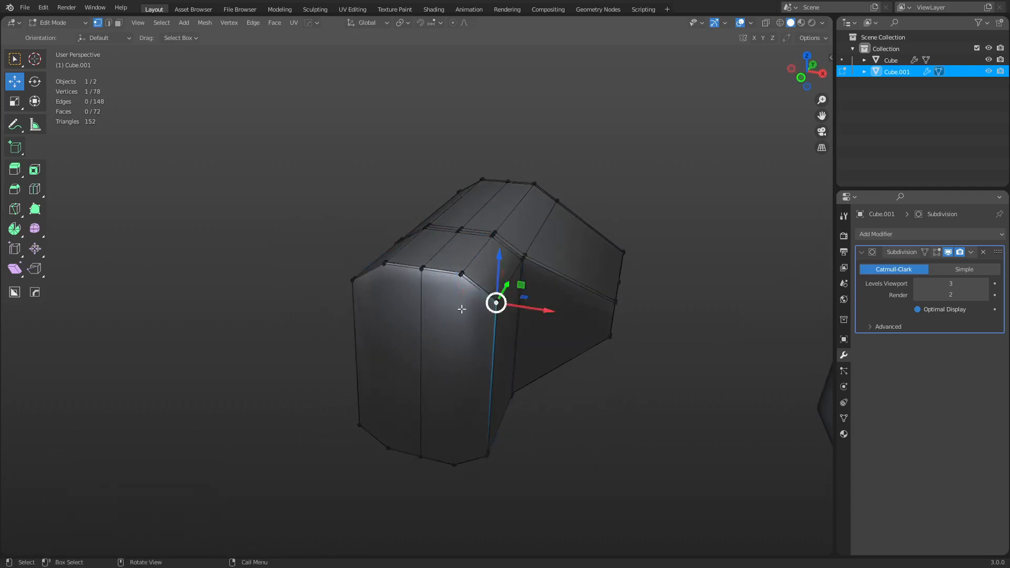
pyautogui.keyDown('shift'); pyautogui.click(352, 286); pyautogui.keyUp('shift')
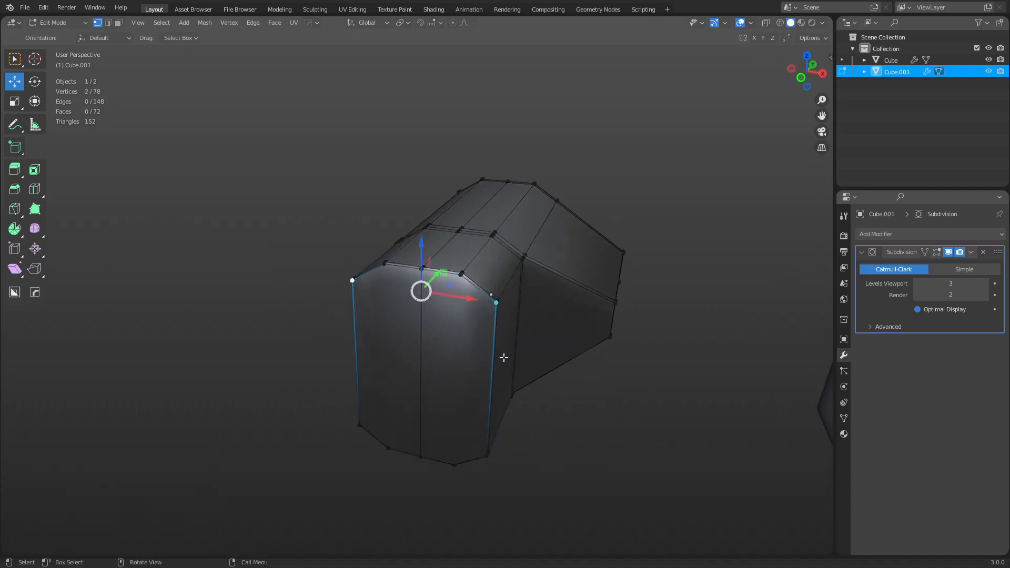
pyautogui.press('j')
# Connect the two lower side corner vertices across the front end face with a horizontal edge.
pyautogui.moveTo(489, 419); pyautogui.dragTo(484, 372, button='middle')
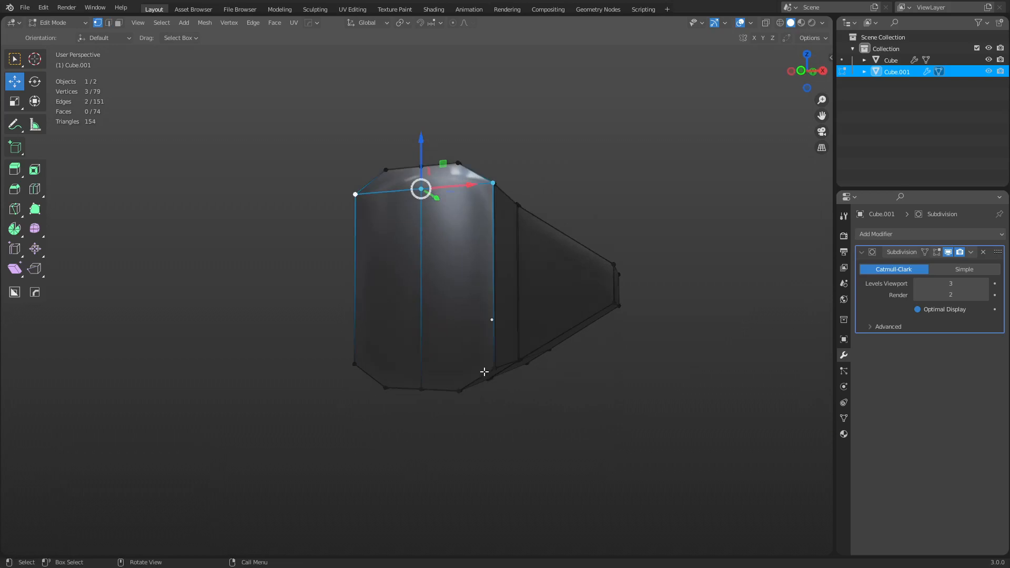
pyautogui.click(494, 368)
pyautogui.keyDown('shift'); pyautogui.click(360, 363); pyautogui.keyUp('shift')
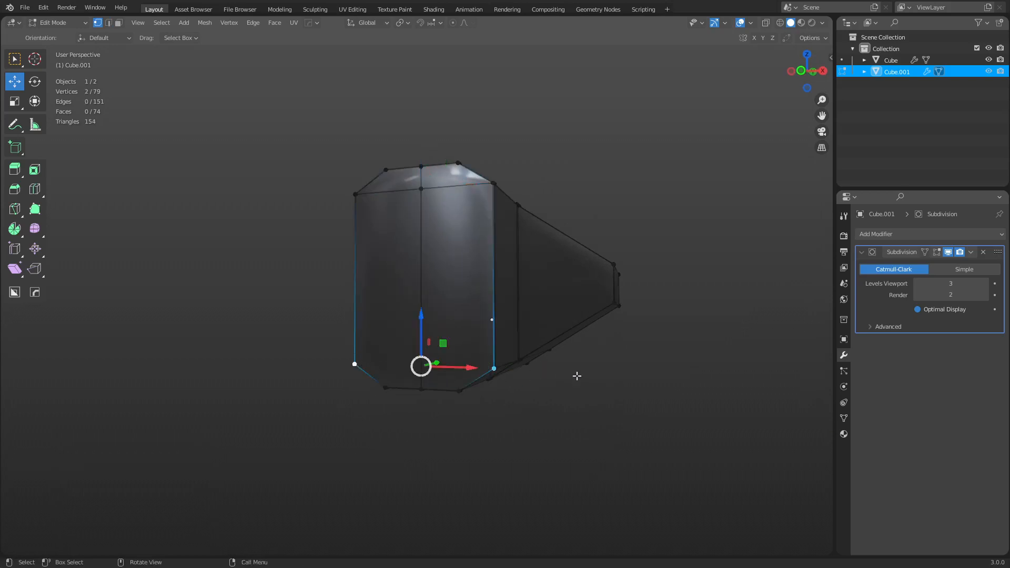
pyautogui.moveTo(577, 376); pyautogui.dragTo(556, 369, button='middle')
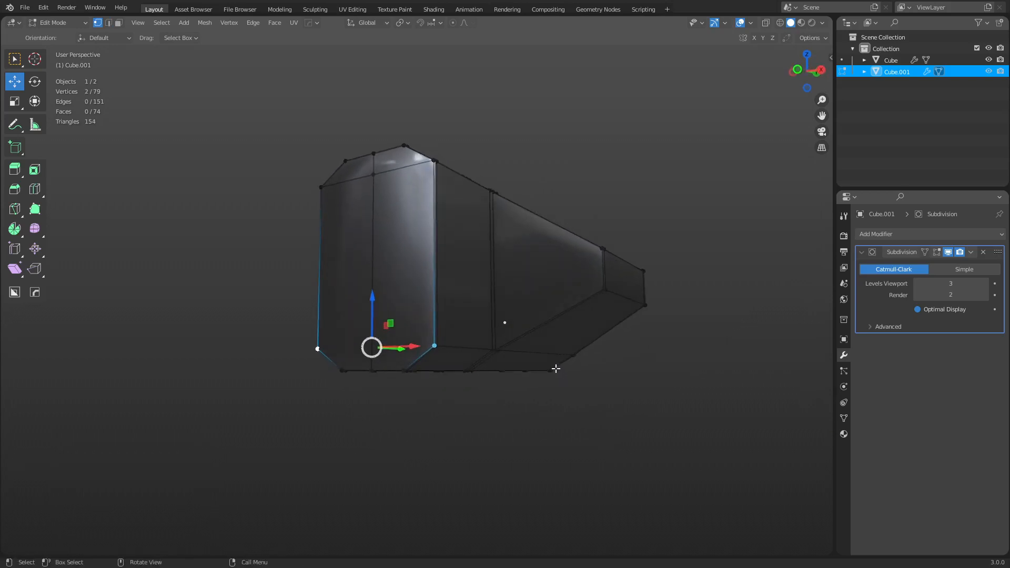
pyautogui.press('j')
# Connect the lower pair and the upper pair of side corner vertices across the opposite end face with horizontal edges.
pyautogui.moveTo(595, 323); pyautogui.dragTo(410, 368, button='middle')
pyautogui.click(372, 403)
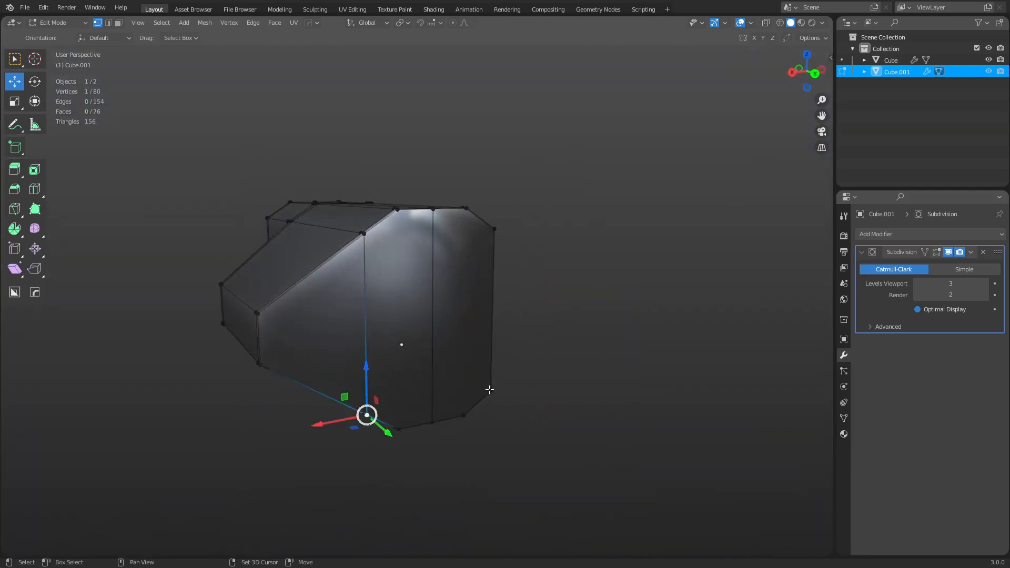
pyautogui.keyDown('shift'); pyautogui.click(489, 390); pyautogui.keyUp('shift')
pyautogui.press('j')
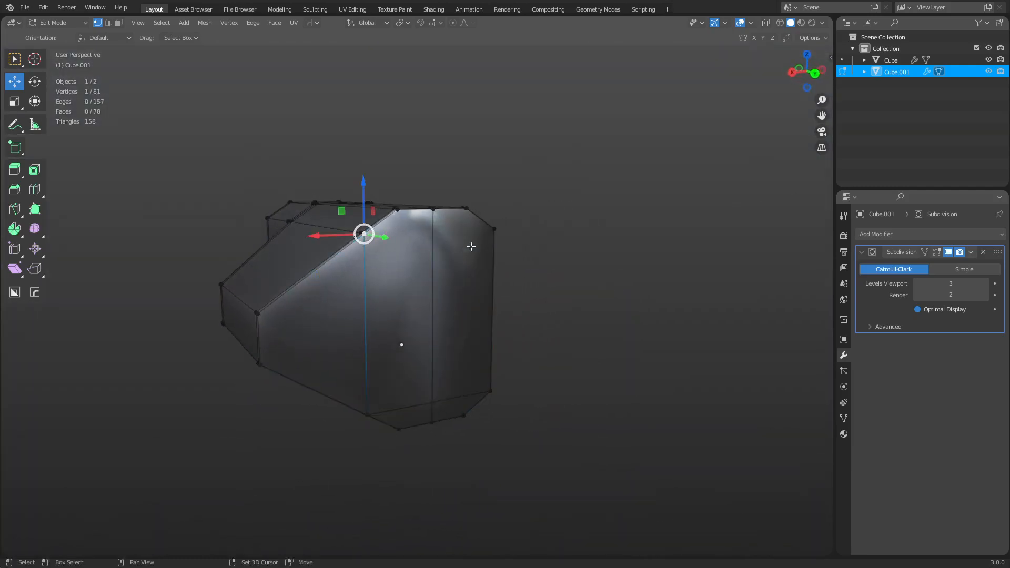
pyautogui.keyDown('shift'); pyautogui.click(493, 238); pyautogui.keyUp('shift')
pyautogui.press('j')
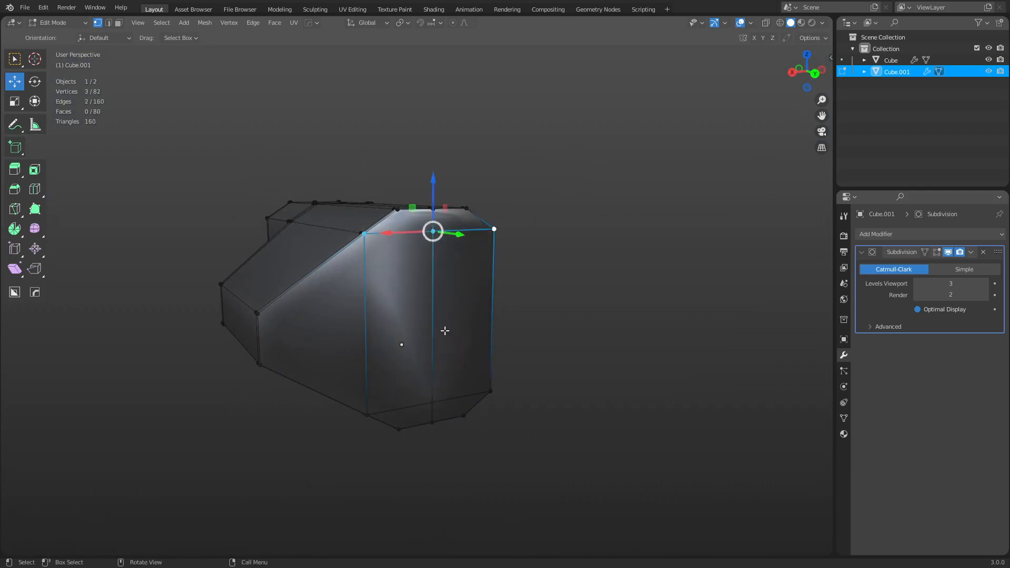
pyautogui.moveTo(443, 331); pyautogui.dragTo(546, 349, button='middle')
pyautogui.moveTo(575, 347); pyautogui.dragTo(577, 346, button='middle')
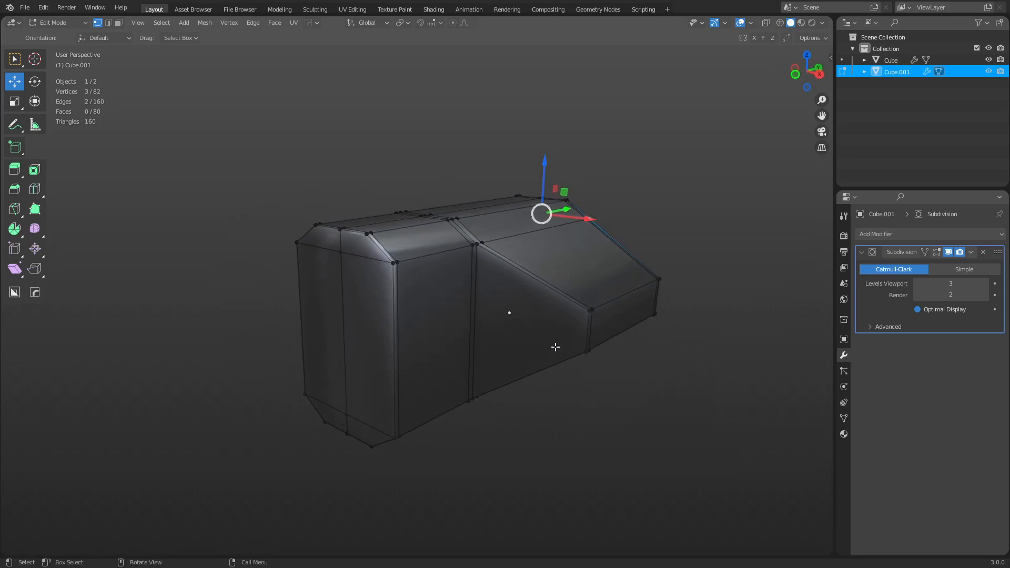
pyautogui.press('3')
pyautogui.hotkey('ctrl', 'r')
pyautogui.press('Escape')
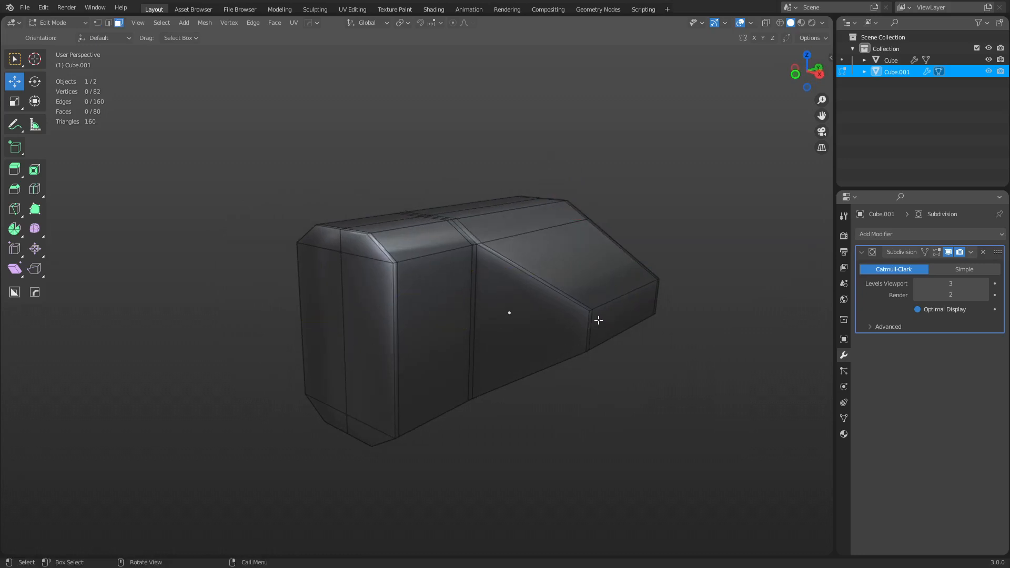
# Add a horizontal supporting loop cut around the block just below the upper side edge, with a slide factor of -0.714.
pyautogui.press('2')
pyautogui.moveTo(598, 320); pyautogui.dragTo(571, 320, button='middle')
pyautogui.keyDown('alt'); pyautogui.click(559, 320); pyautogui.keyUp('alt')
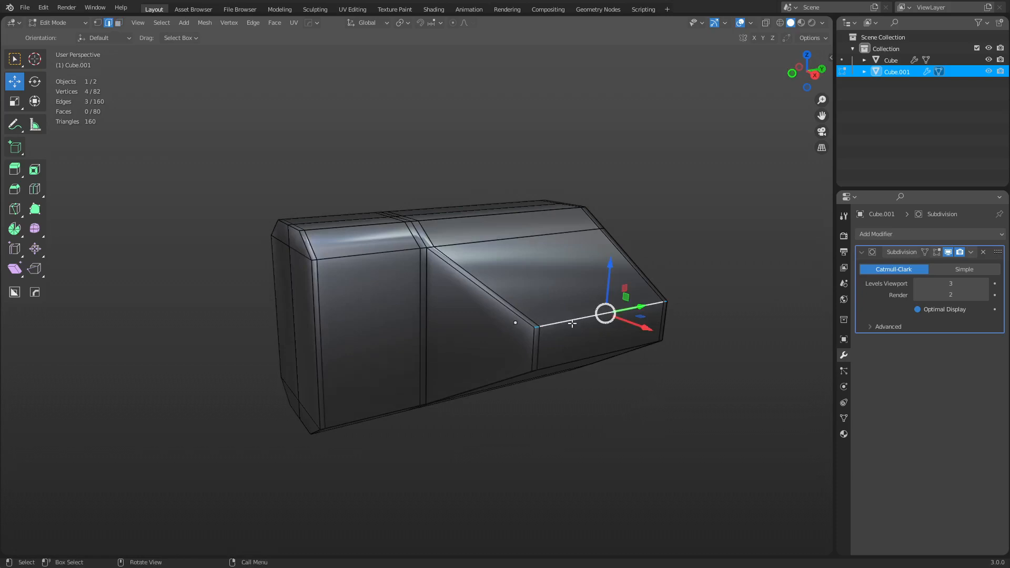
pyautogui.hotkey('ctrl', 'r')
pyautogui.click(538, 337)
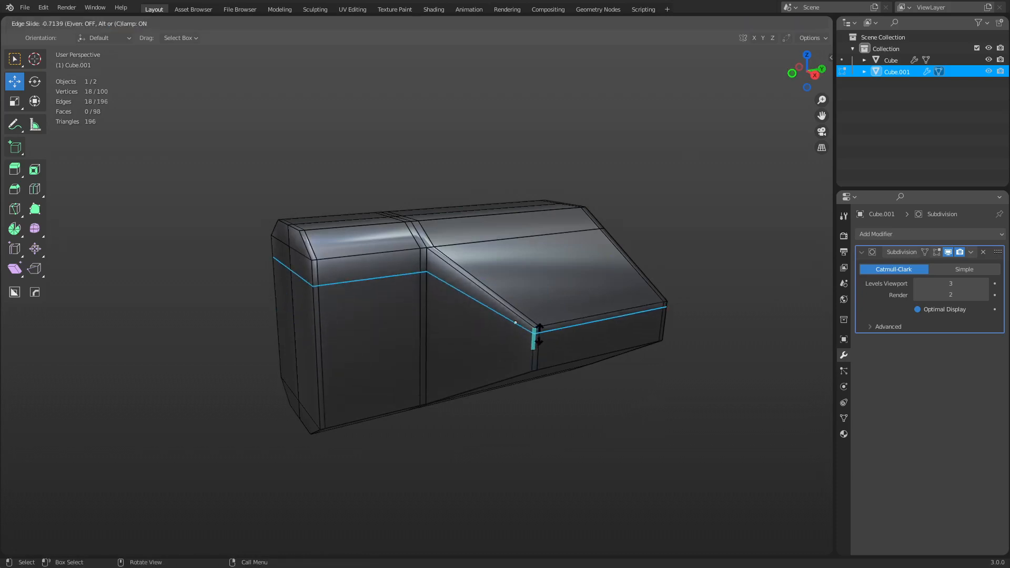
pyautogui.click(538, 337)
# Add supporting loop cuts near the extension's far end with slide factor -0.916 and just above the lower side edge with 0.910.
pyautogui.hotkey('ctrl', 'r')
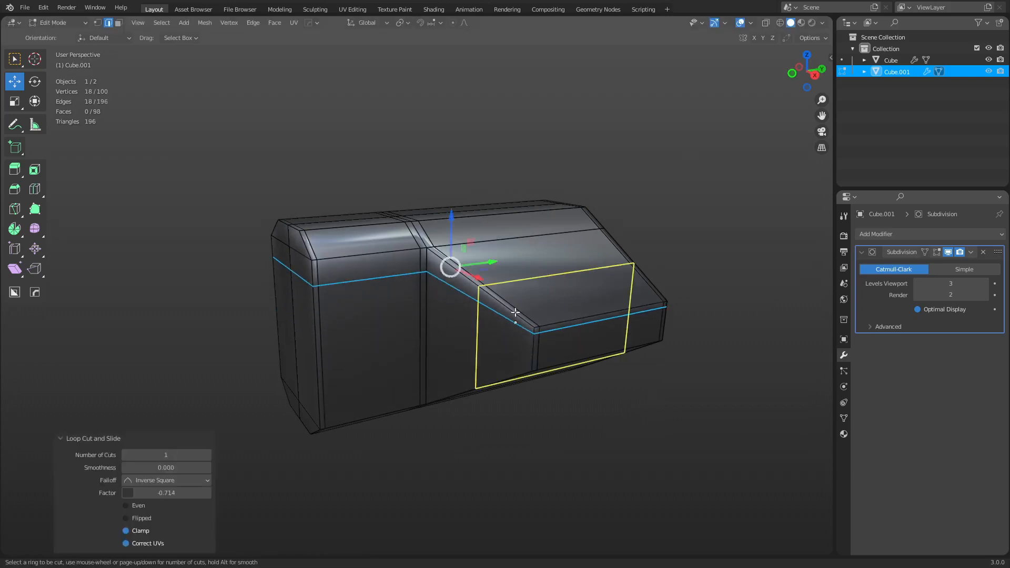
pyautogui.click(515, 313)
pyautogui.click(544, 357)
pyautogui.hotkey('ctrl', 'r')
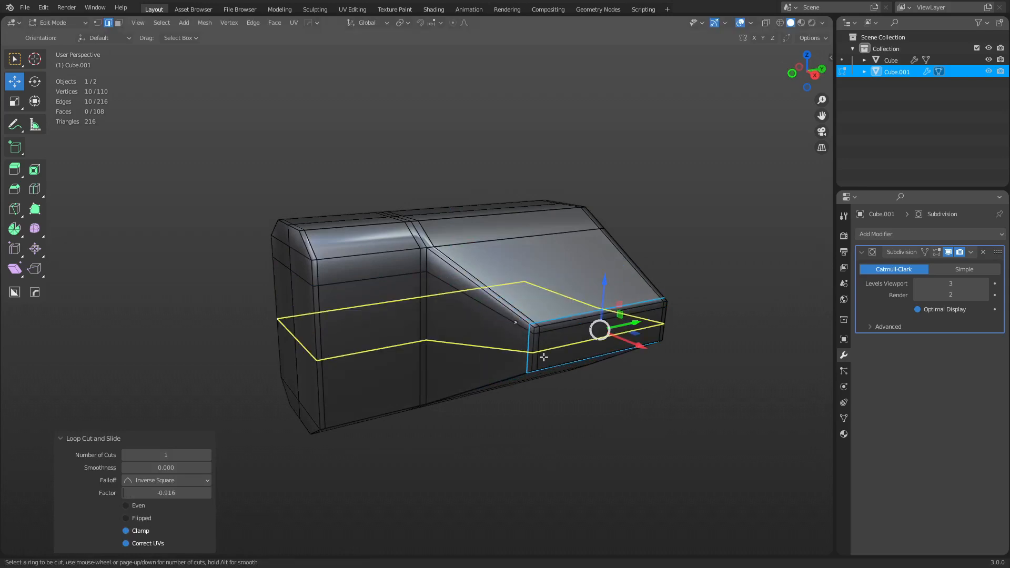
pyautogui.click(544, 357)
pyautogui.click(543, 374)
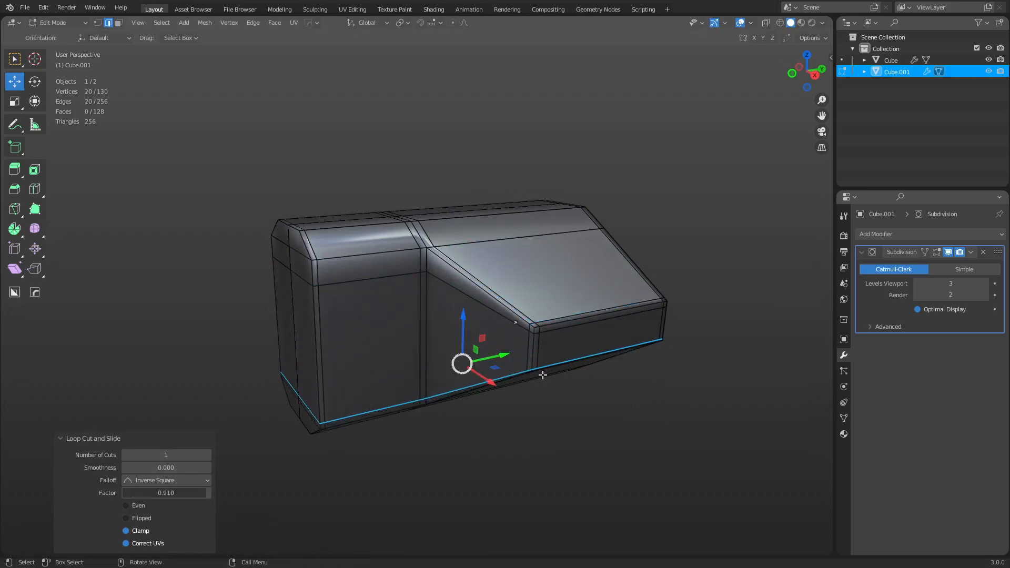
# Examine the opposite end face's layout by selecting all its faces including the extension's side, and the vertex below the upper corner.
pyautogui.moveTo(542, 375); pyautogui.dragTo(375, 355, button='middle')
pyautogui.press('3')
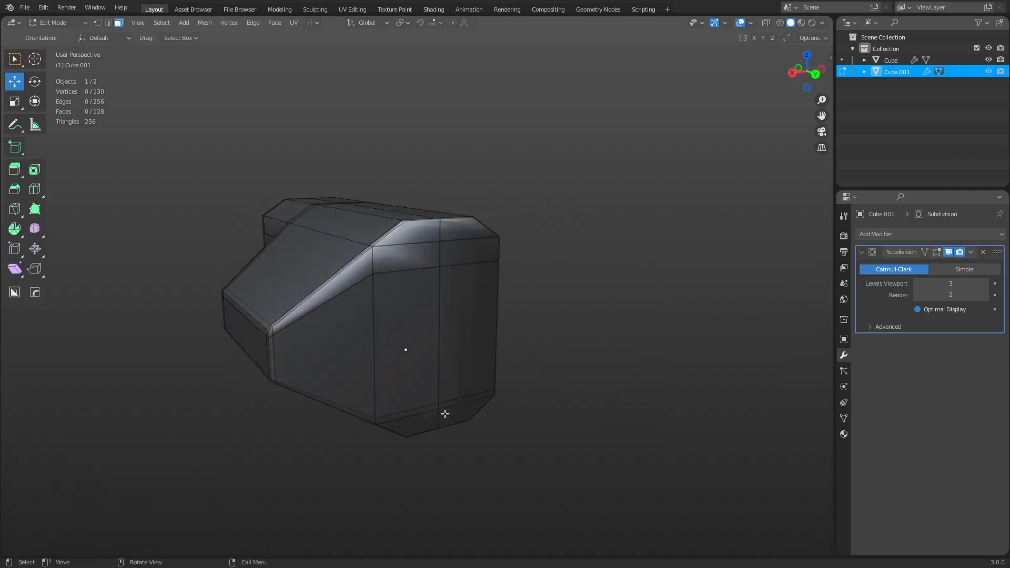
pyautogui.click(469, 413)
pyautogui.keyDown('ctrl'); pyautogui.keyDown('shift'); pyautogui.click(402, 240); pyautogui.keyUp('shift'); pyautogui.keyUp('ctrl')
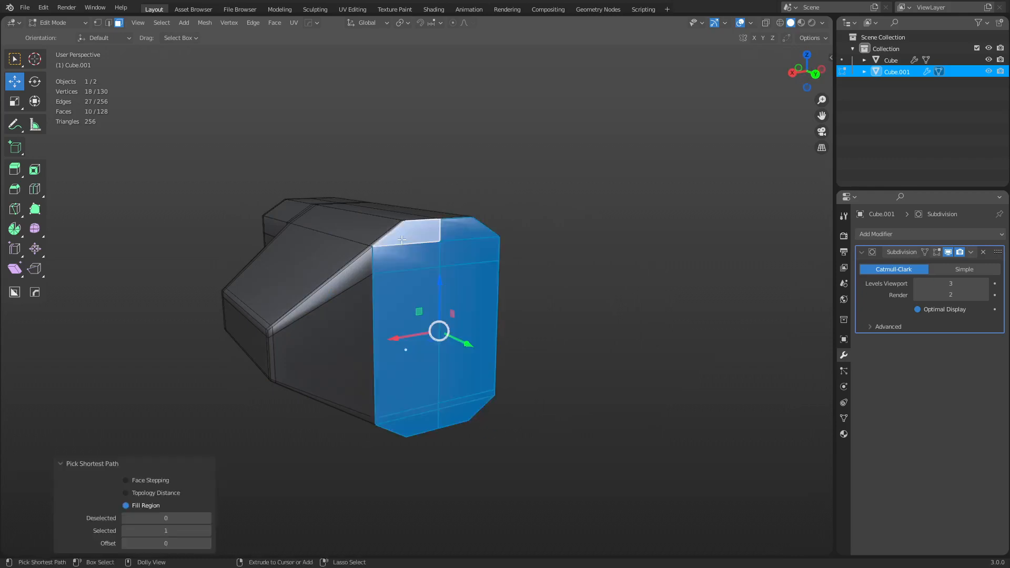
pyautogui.keyDown('ctrl'); pyautogui.click(358, 413); pyautogui.keyUp('ctrl')
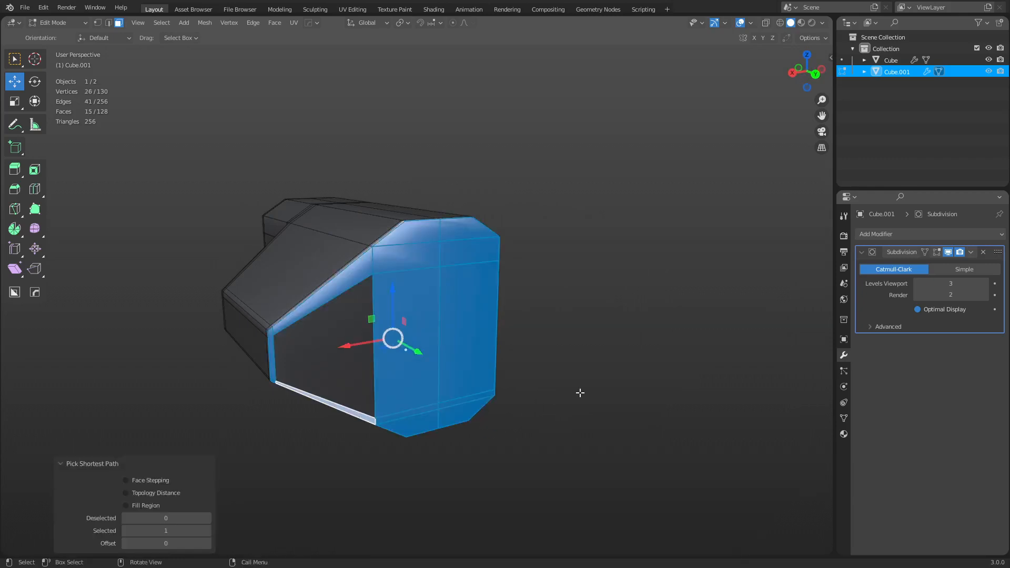
pyautogui.keyDown('shift'); pyautogui.click(349, 366); pyautogui.keyUp('shift')
pyautogui.scroll(3, 541, 370)
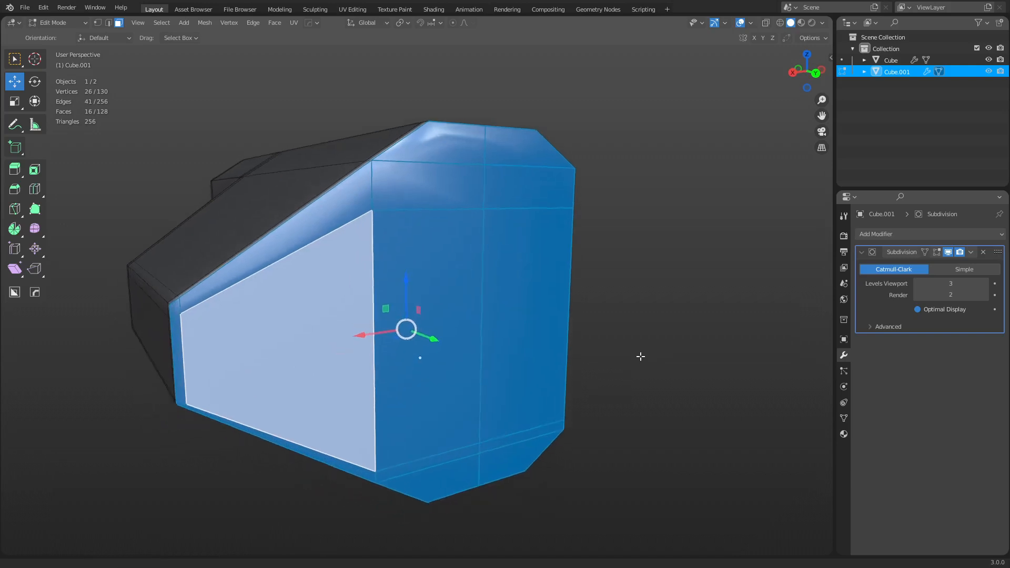
pyautogui.keyDown('shift'); pyautogui.moveTo(637, 343); pyautogui.dragTo(635, 335, button='middle'); pyautogui.keyUp('shift')
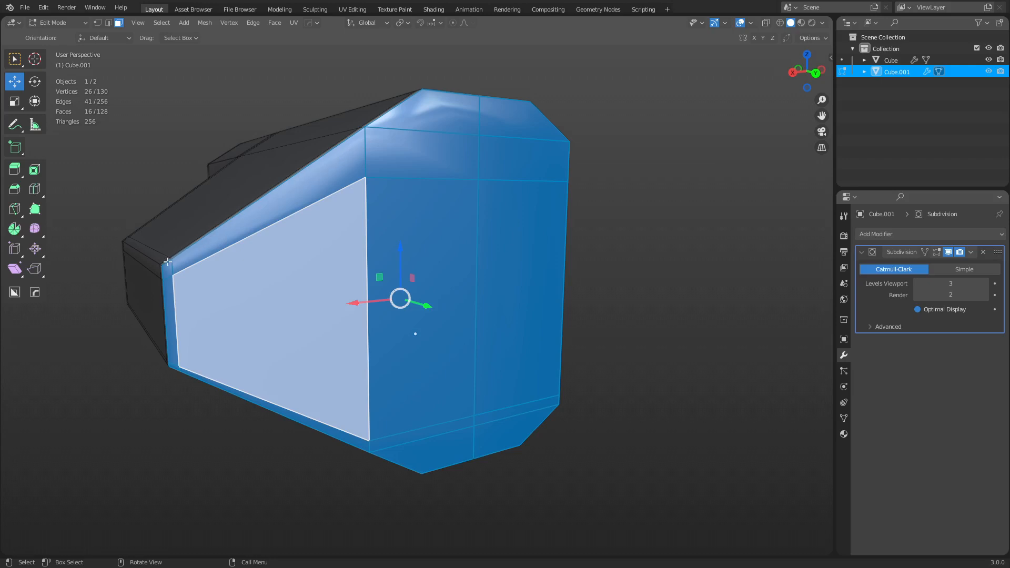
pyautogui.press('1')
pyautogui.click(366, 178)
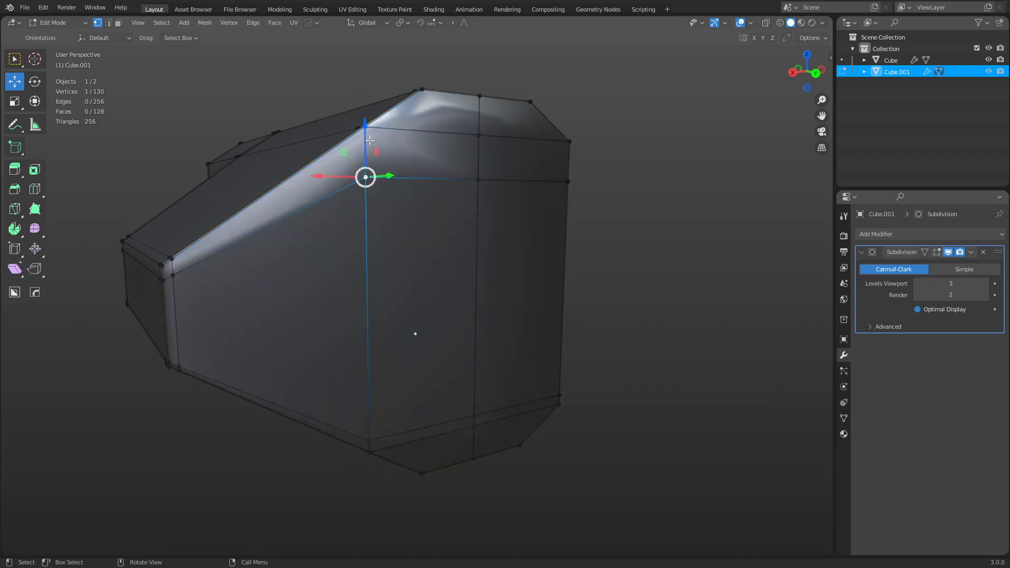
# Switch to Object Mode and disable Optimal Display on the Subdivision modifier to show the full subdivided wireframe.
pyautogui.hotkey('ctrl', 'Tab')
pyautogui.click(450, 187)
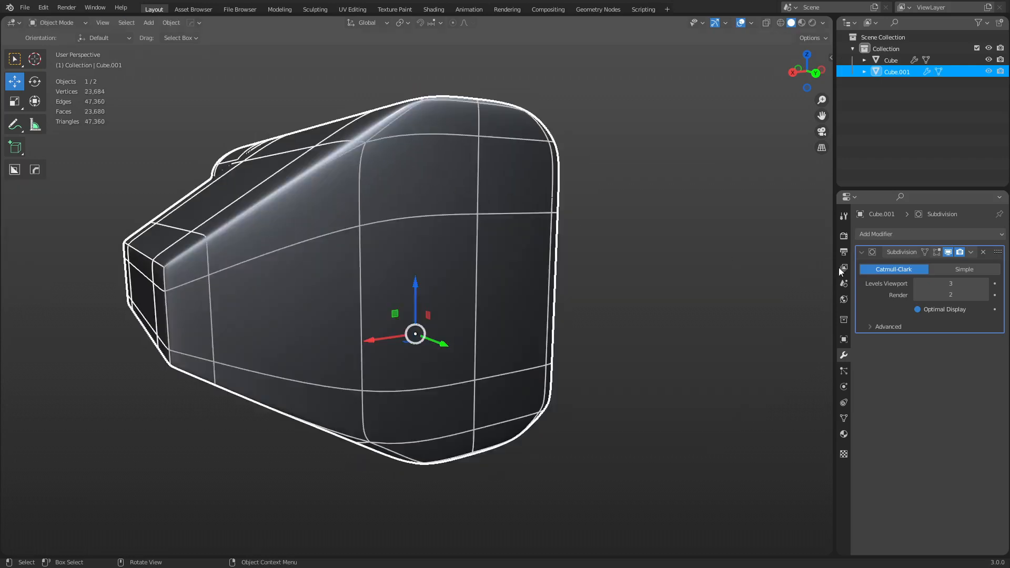
pyautogui.click(946, 309)
pyautogui.moveTo(642, 275); pyautogui.dragTo(478, 275, button='middle')
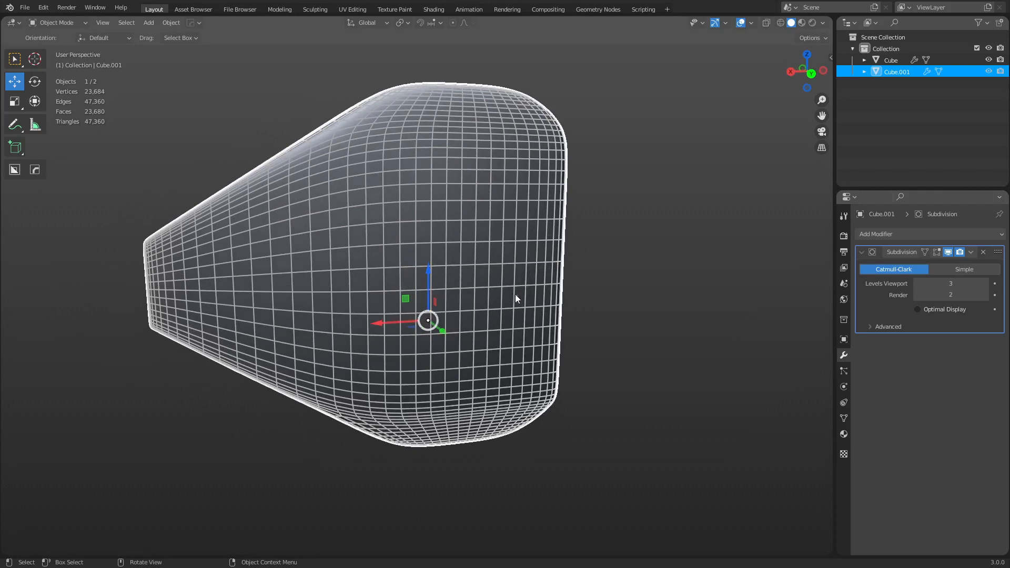
# Return to Edit Mode and add a supporting loop cut on the extension beside its junction with the block, with slide factor 0.915.
pyautogui.hotkey('ctrl', 'Tab')
pyautogui.click(604, 292)
pyautogui.moveTo(600, 293); pyautogui.dragTo(619, 292, button='middle')
pyautogui.moveTo(532, 288); pyautogui.dragTo(571, 223, button='middle')
pyautogui.hotkey('ctrl', 'r')
pyautogui.click(557, 216)
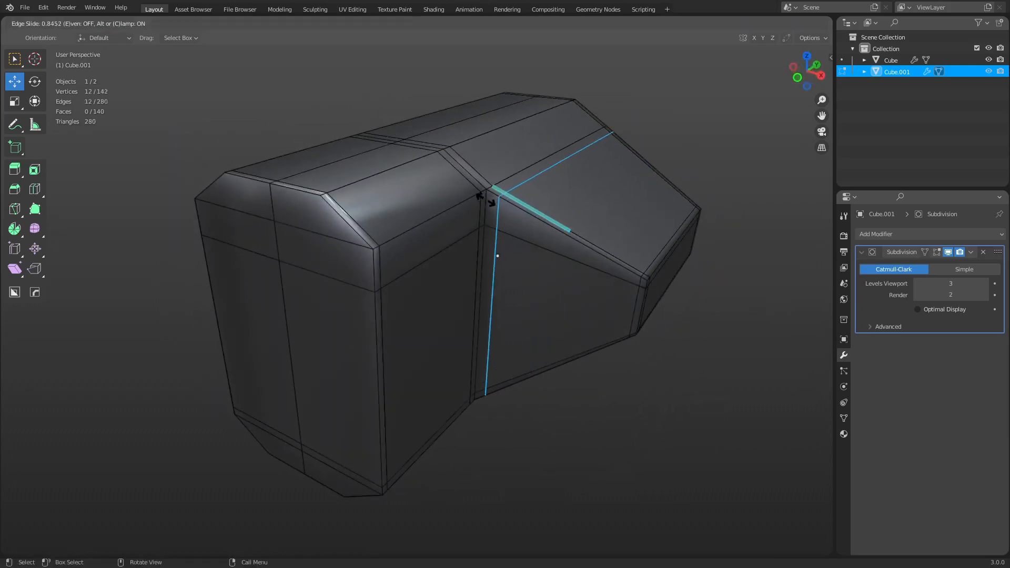
pyautogui.click(479, 197)
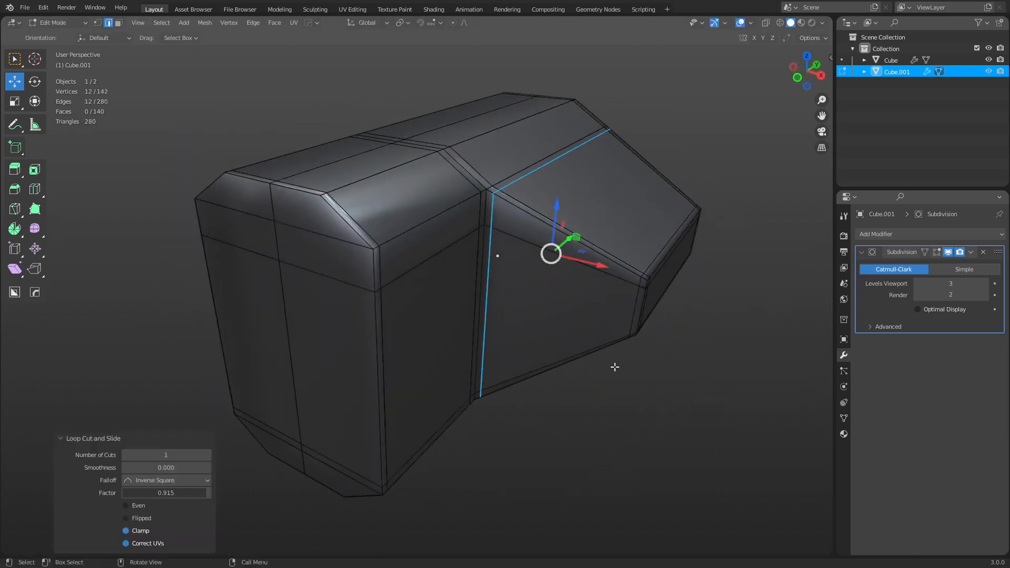
# Examine the smoothed surface in Object Mode around the corner where the extension meets the block, and return to Edit Mode.
pyautogui.moveTo(614, 367); pyautogui.dragTo(576, 384, button='middle')
pyautogui.moveTo(482, 293); pyautogui.dragTo(513, 370, button='middle')
pyautogui.hotkey('ctrl', 'Tab')
pyautogui.click(465, 359)
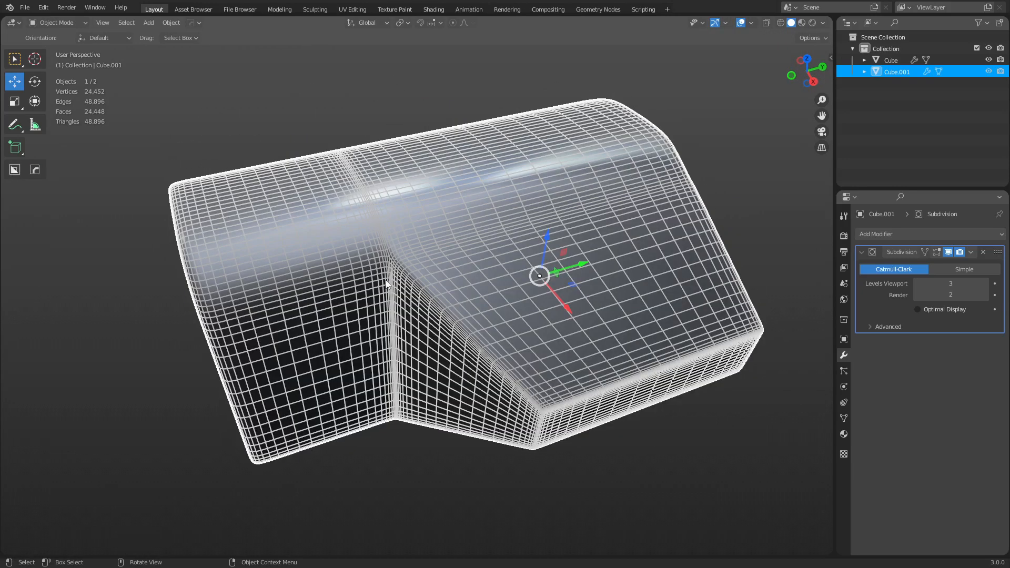
pyautogui.scroll(3, 430, 286)
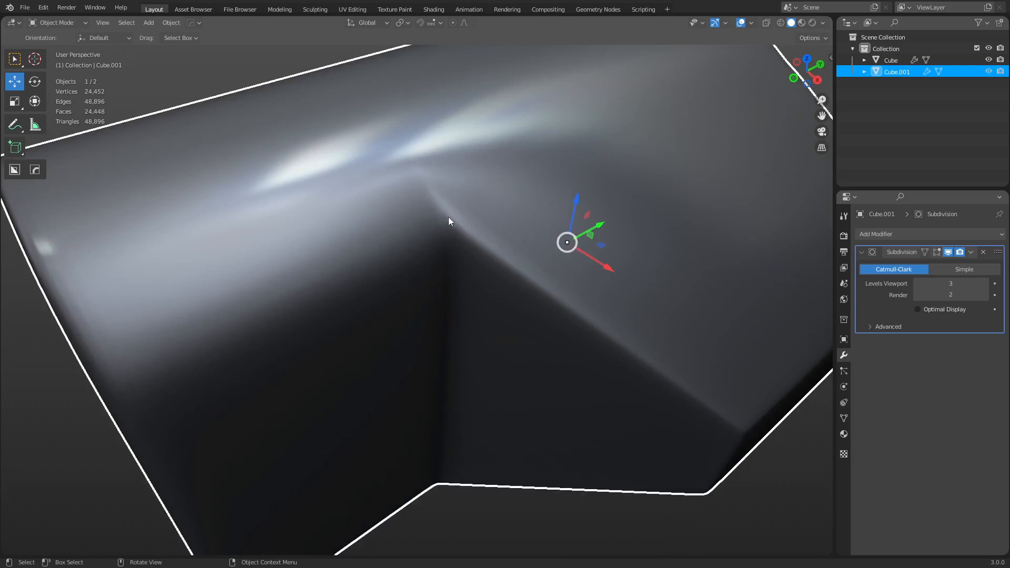
pyautogui.hotkey('ctrl', 'Tab')
pyautogui.click(498, 227)
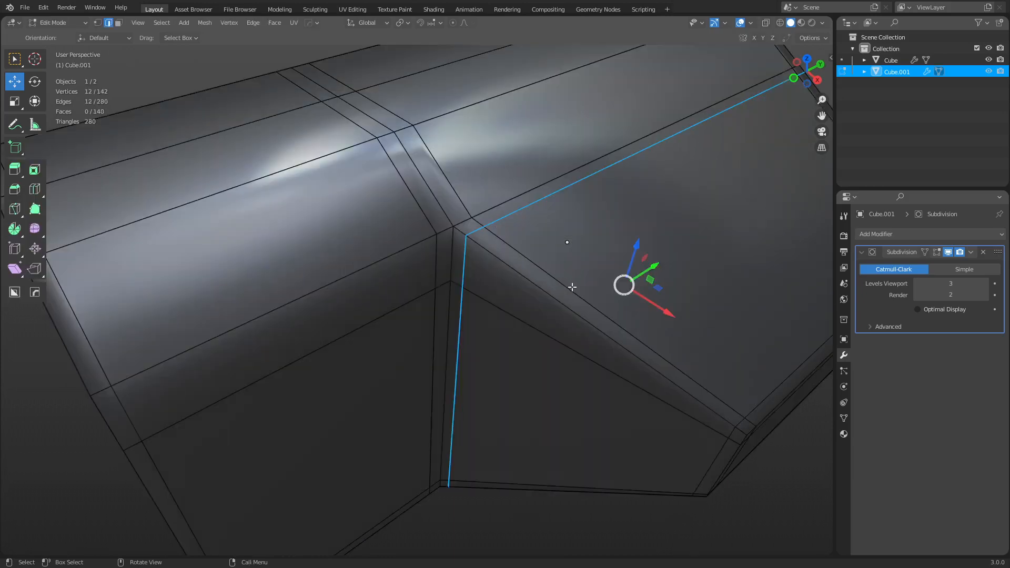
# Deselect the short corner edges of the extension's new loop with Circle Select, keeping its long edges selected.
pyautogui.moveTo(571, 286); pyautogui.dragTo(445, 340, button='middle')
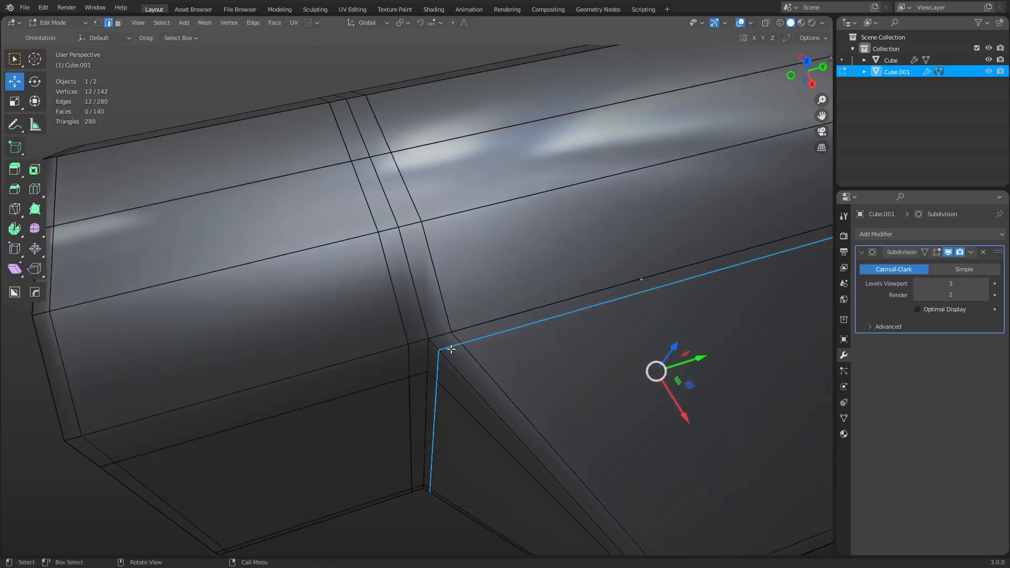
pyautogui.keyDown('shift'); pyautogui.click(471, 343); pyautogui.keyUp('shift')
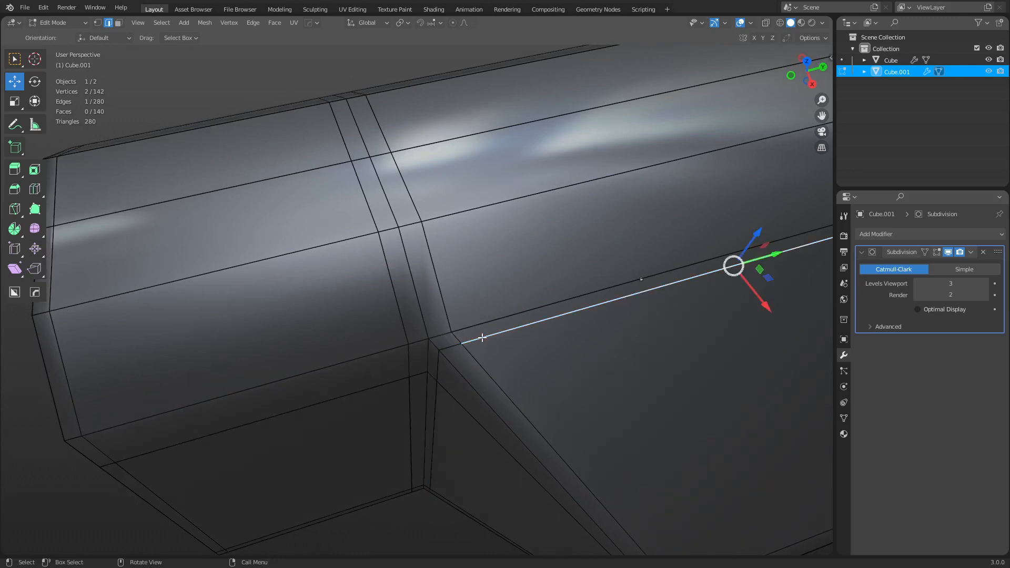
pyautogui.press('c')
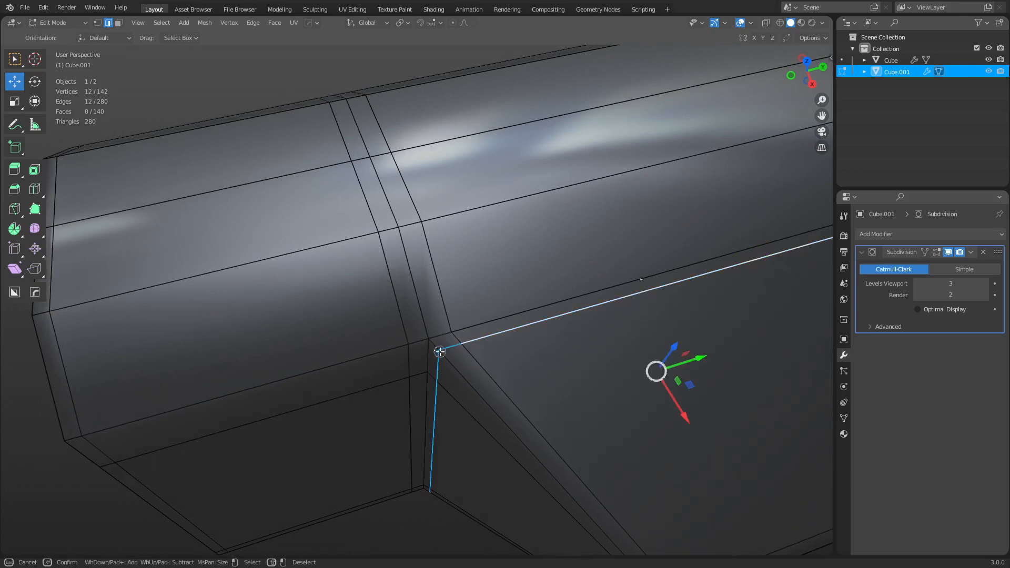
pyautogui.moveTo(440, 351)
pyautogui.mouseDown(button='middle')
pyautogui.moveTo(436, 410)
pyautogui.moveTo(481, 415)
pyautogui.moveTo(474, 344)
pyautogui.moveTo(484, 338)
pyautogui.mouseUp(button='middle')
pyautogui.press('Escape')
pyautogui.press('c')
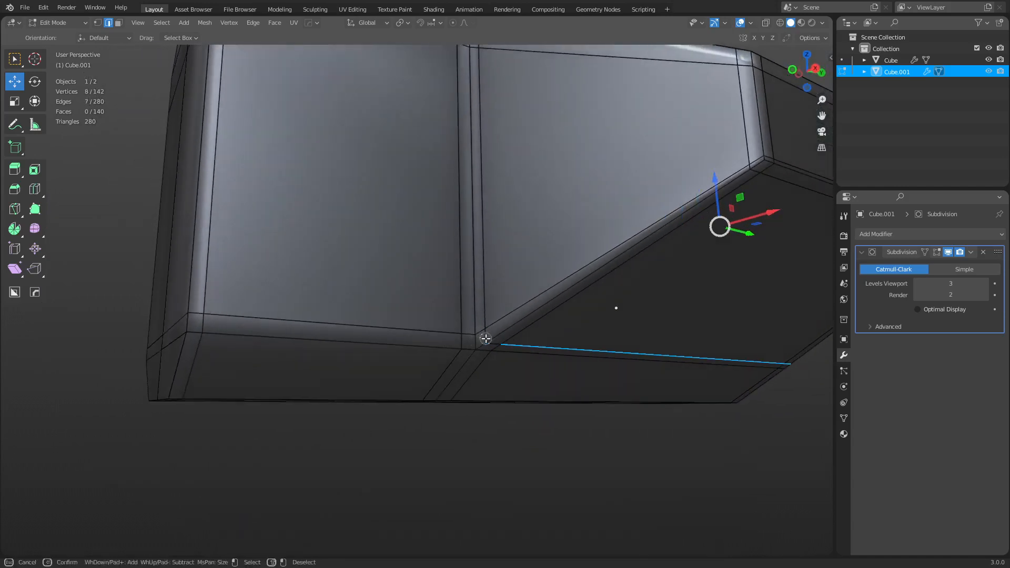
pyautogui.press('Escape')
# Add a lengthwise supporting loop cut just above the junction corner, with a slide factor of about -0.687.
pyautogui.moveTo(532, 206); pyautogui.dragTo(520, 281, button='middle')
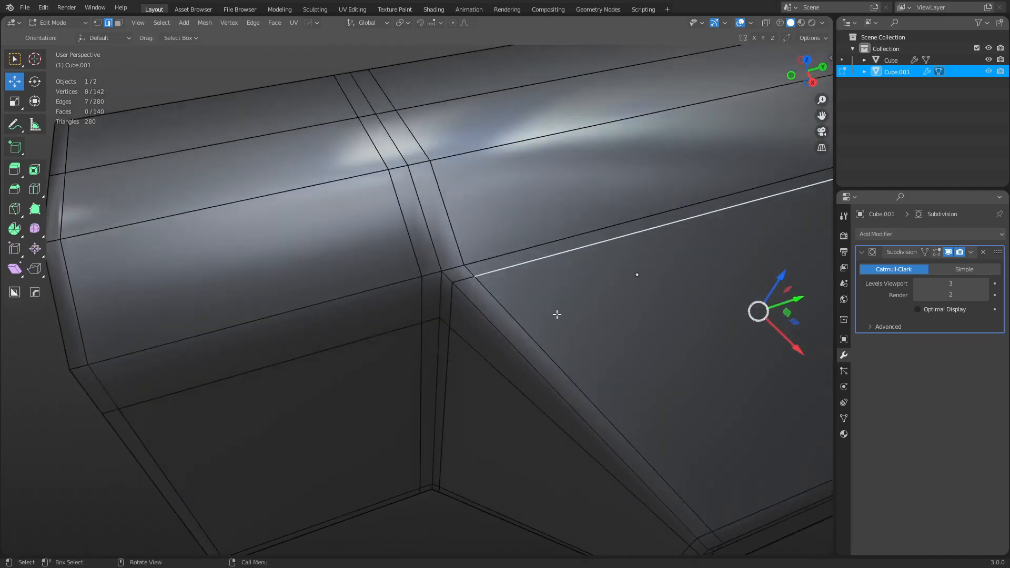
pyautogui.moveTo(557, 314); pyautogui.dragTo(510, 323, button='middle')
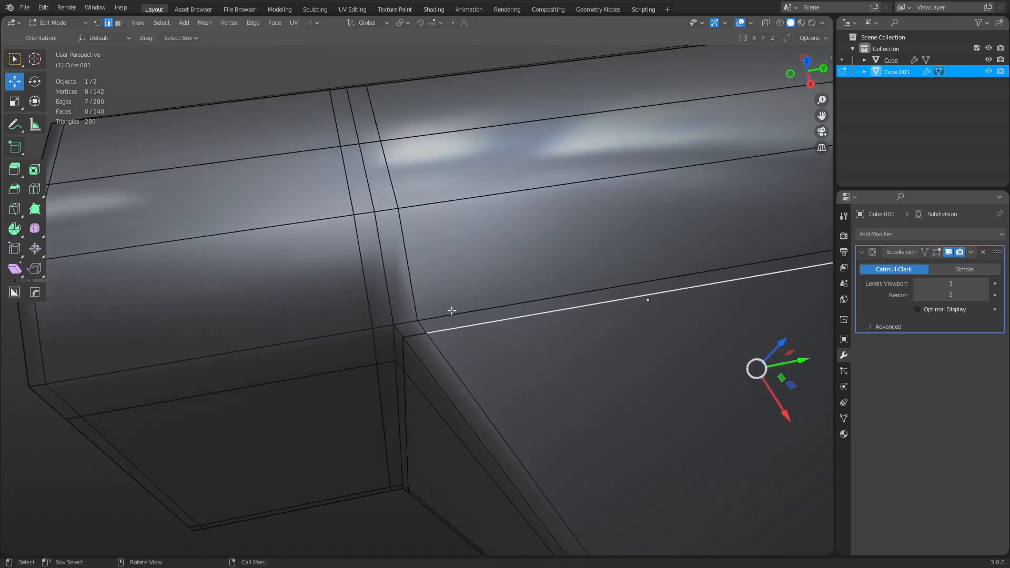
pyautogui.hotkey('ctrl', 'r')
pyautogui.click(420, 296)
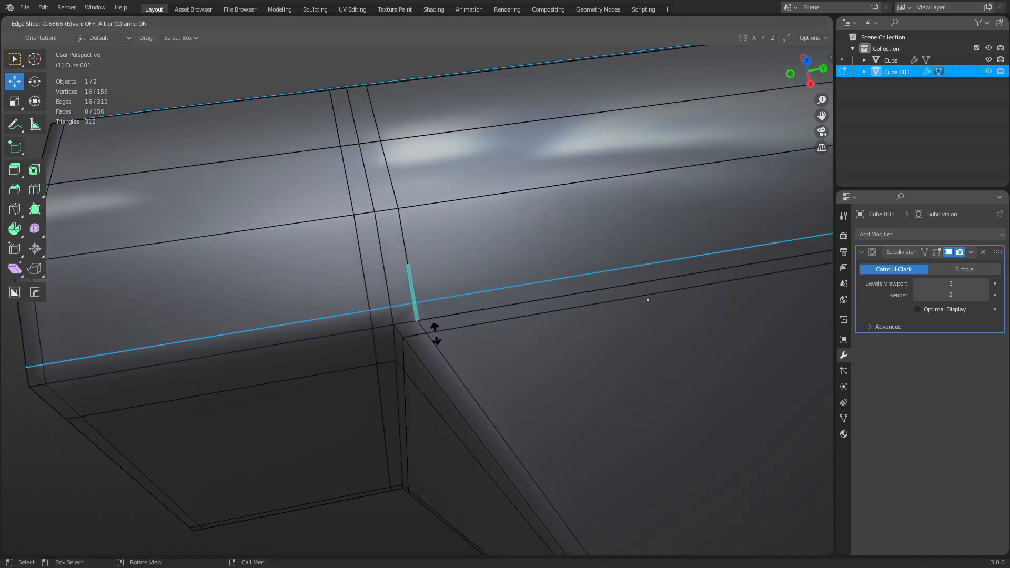
pyautogui.click(437, 322)
# Add a lengthwise supporting loop cut just below the junction corner on the block's underside, with a slide factor of -0.686.
pyautogui.keyDown('alt'); pyautogui.click(439, 317); pyautogui.keyUp('alt')
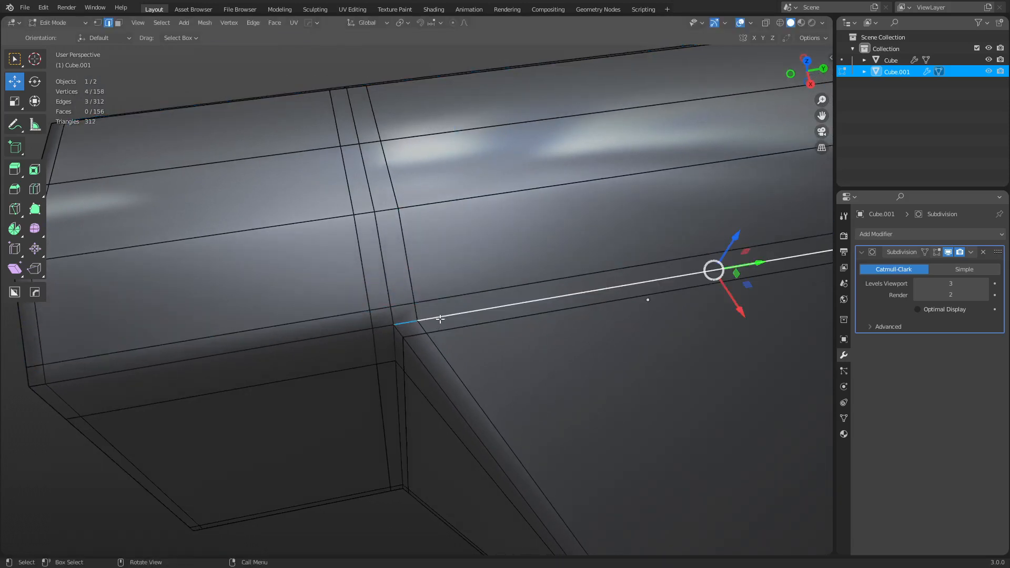
pyautogui.moveTo(416, 401); pyautogui.dragTo(416, 267, button='middle')
pyautogui.moveTo(448, 166)
pyautogui.mouseDown(button='middle')
pyautogui.moveTo(447, 190)
pyautogui.moveTo(437, 174)
pyautogui.mouseUp(button='middle')
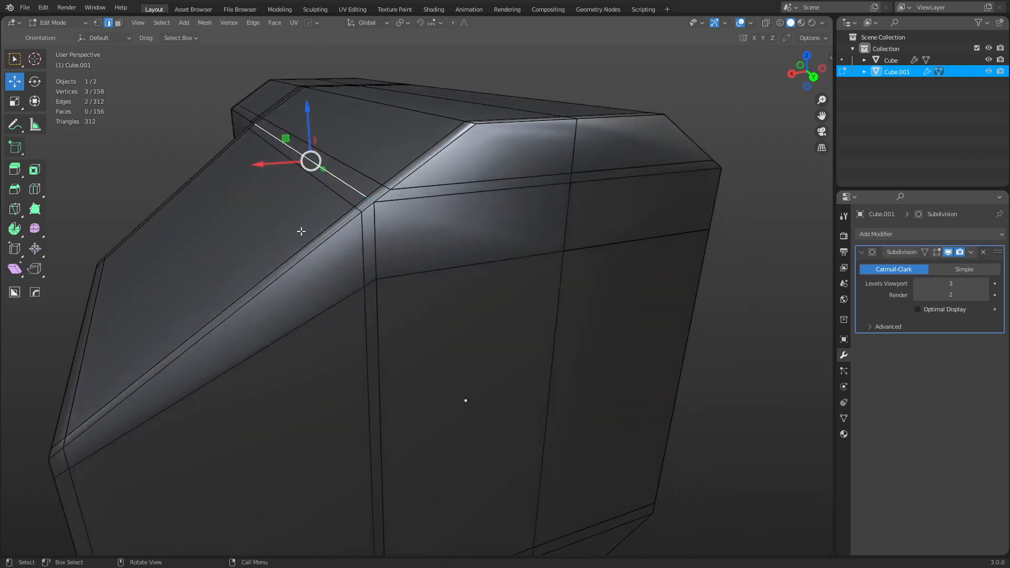
pyautogui.keyDown('alt'); pyautogui.click(383, 325); pyautogui.keyUp('alt')
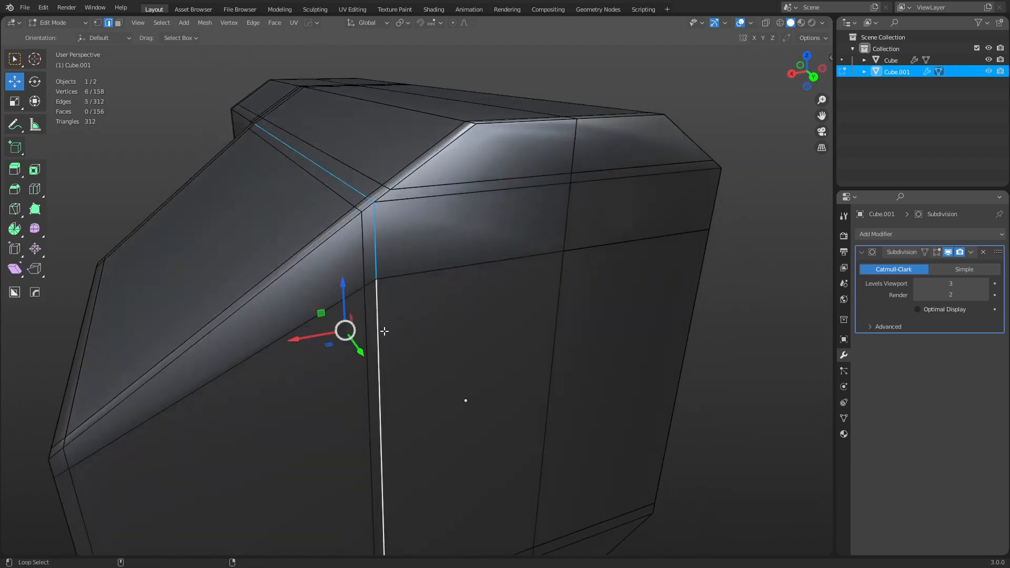
pyautogui.moveTo(333, 408); pyautogui.dragTo(361, 347, button='middle')
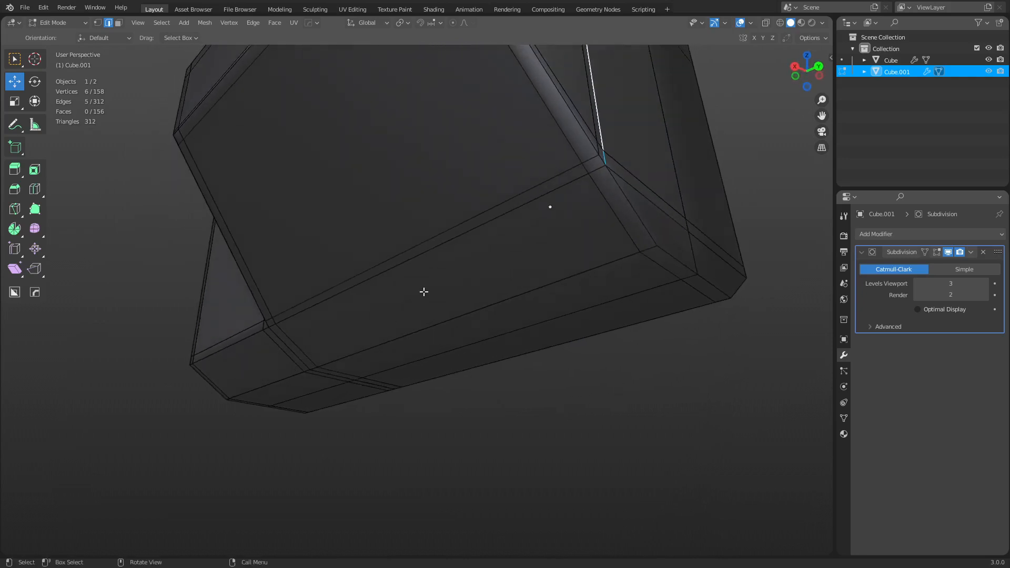
pyautogui.moveTo(424, 291); pyautogui.dragTo(521, 322, button='middle')
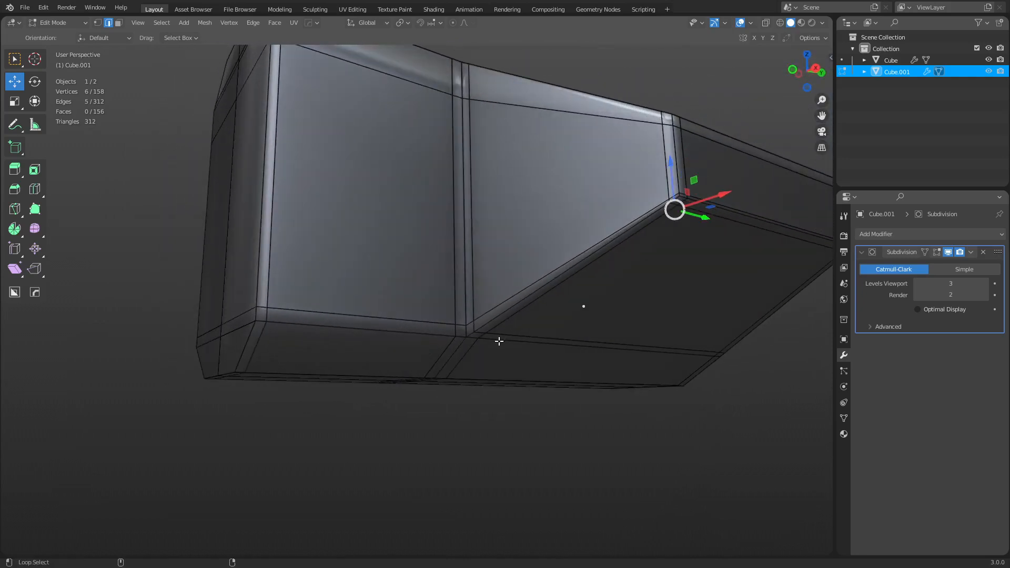
pyautogui.hotkey('ctrl', 'r')
pyautogui.click(451, 408)
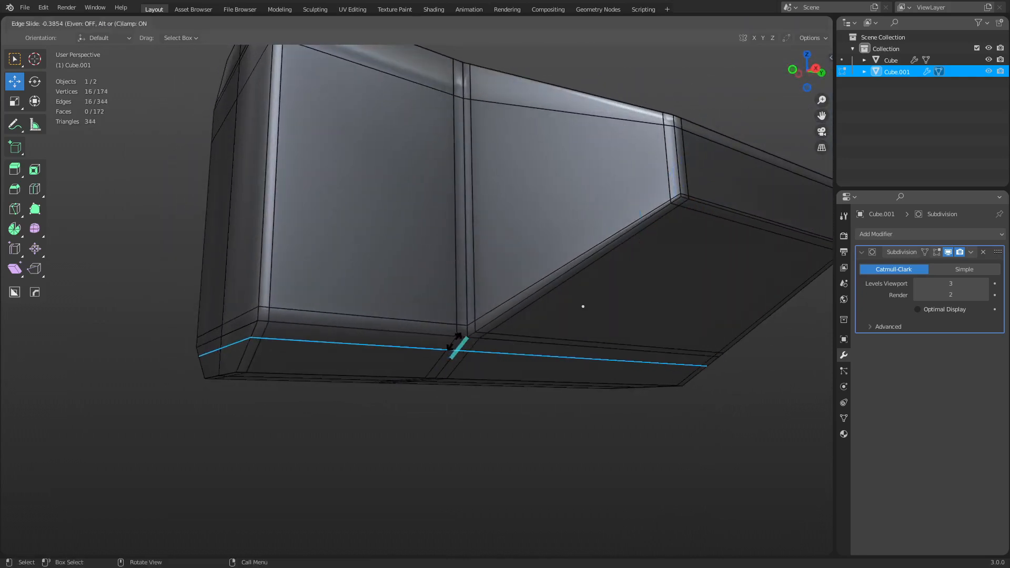
pyautogui.click(459, 336)
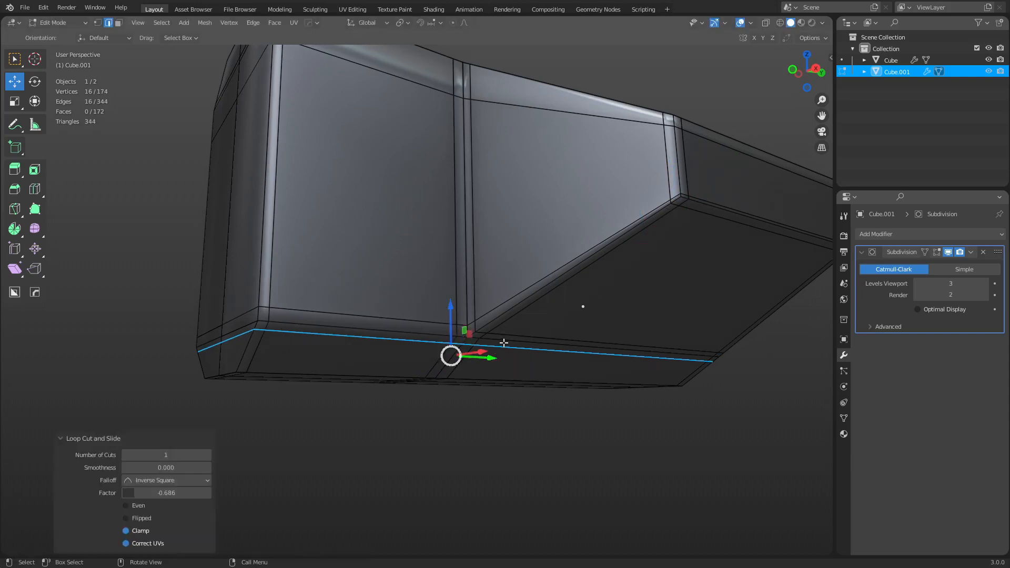
# Slide the original lengthwise junction edges onto the neighbouring support loops with factor -1.000, excluding the short corner edges with Circle Select.
pyautogui.keyDown('alt'); pyautogui.click(504, 343); pyautogui.keyUp('alt')
pyautogui.moveTo(757, 299); pyautogui.dragTo(459, 286, button='middle')
pyautogui.keyDown('alt'); pyautogui.keyDown('shift'); pyautogui.click(489, 338); pyautogui.keyUp('shift'); pyautogui.keyUp('alt')
pyautogui.keyDown('alt'); pyautogui.keyDown('shift'); pyautogui.click(459, 288); pyautogui.keyUp('shift'); pyautogui.keyUp('alt')
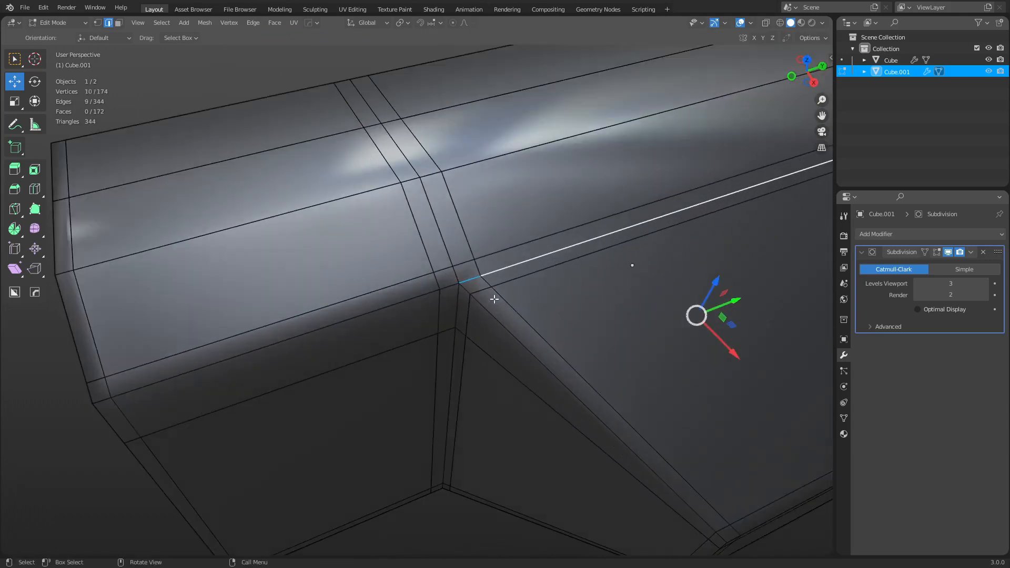
pyautogui.press('c')
pyautogui.middleClick(459, 286)
pyautogui.rightClick(460, 286)
pyautogui.moveTo(503, 362)
pyautogui.mouseDown(button='middle')
pyautogui.moveTo(513, 266)
pyautogui.moveTo(550, 320)
pyautogui.mouseUp(button='middle')
pyautogui.press('c')
pyautogui.middleClick(478, 301)
pyautogui.rightClick(476, 299)
pyautogui.press('g')
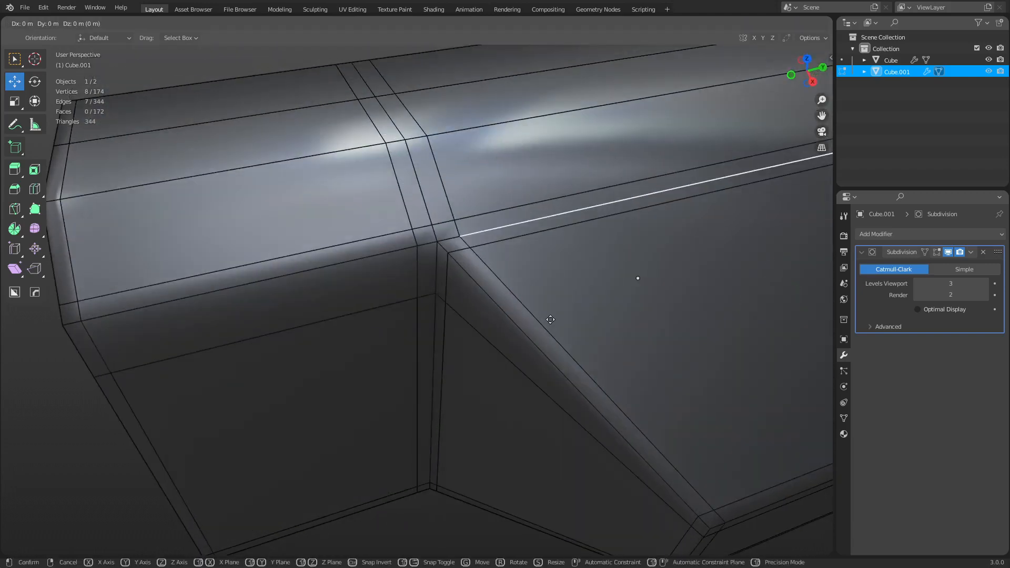
pyautogui.press('g')
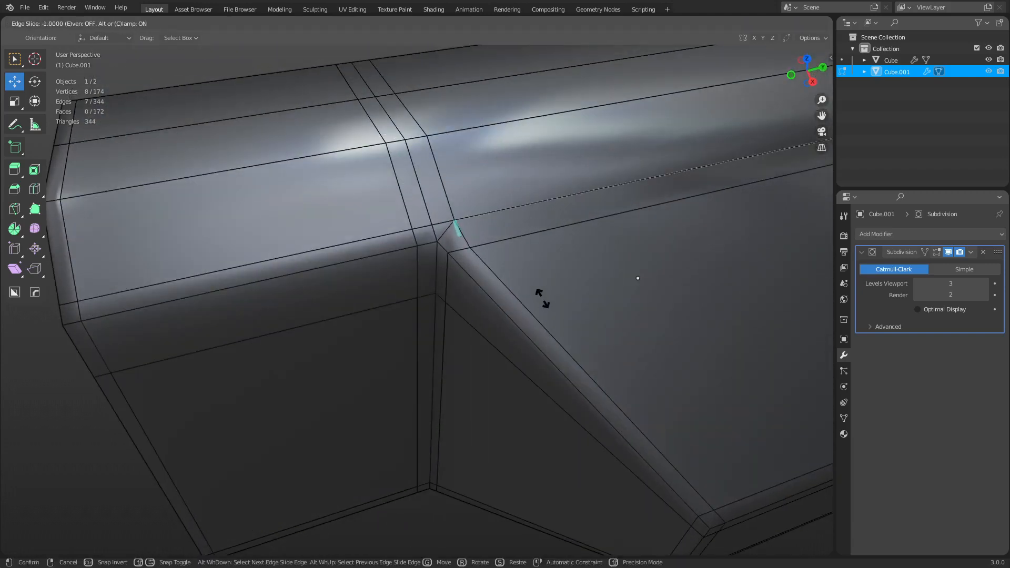
pyautogui.click(542, 298)
# Slide the middle crosswise loop onto the adjacent loop on the extension side with factor -1.000, leaving out the edges at the corners.
pyautogui.moveTo(563, 295); pyautogui.dragTo(616, 133, button='middle')
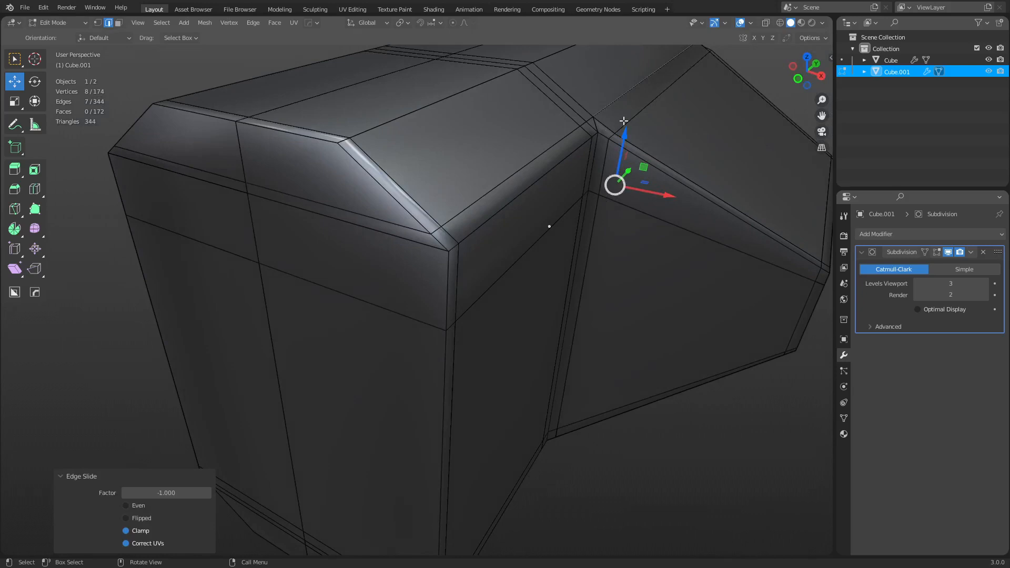
pyautogui.moveTo(665, 108); pyautogui.dragTo(399, 220, button='middle')
pyautogui.moveTo(476, 388); pyautogui.dragTo(406, 273, button='middle')
pyautogui.keyDown('alt'); pyautogui.click(405, 268); pyautogui.keyUp('alt')
pyautogui.press('c')
pyautogui.middleClick(419, 241)
pyautogui.rightClick(419, 240)
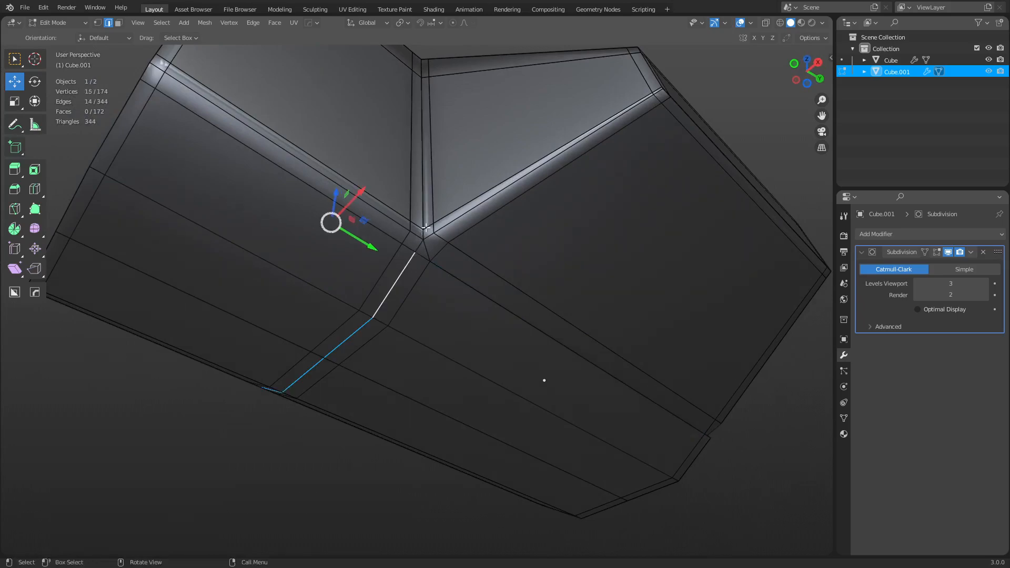
pyautogui.moveTo(470, 150); pyautogui.dragTo(469, 263, button='middle')
pyautogui.press('c')
pyautogui.middleClick(428, 267)
pyautogui.rightClick(428, 266)
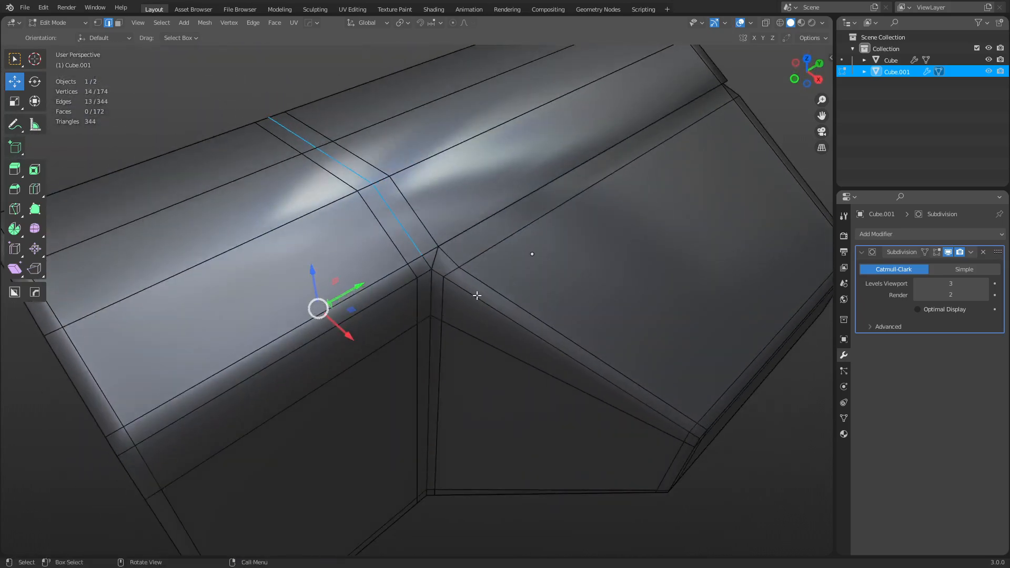
pyautogui.press('g')
pyautogui.press('g')
pyautogui.click(543, 291)
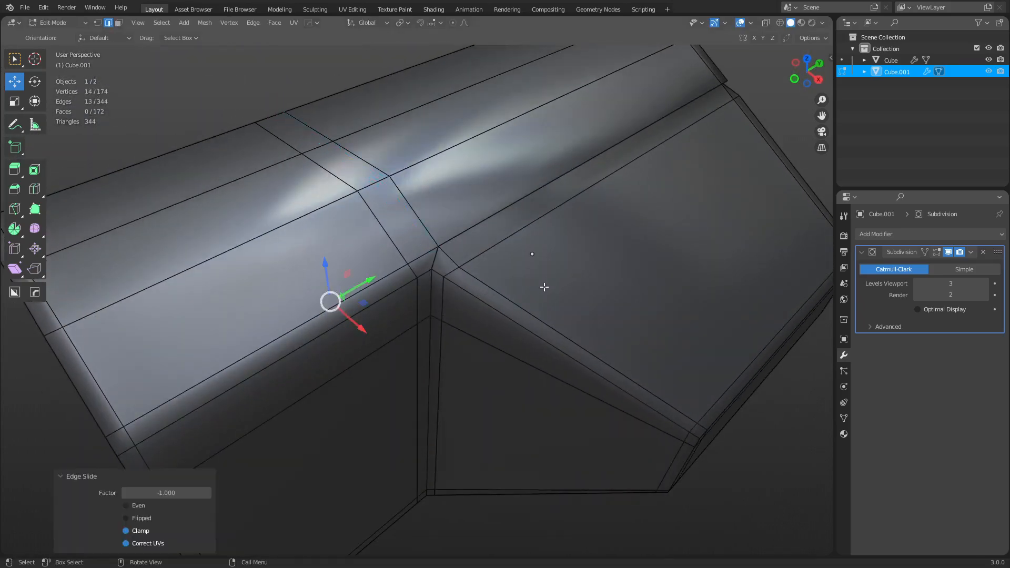
# Merge all of the block's vertices by distance.
pyautogui.press('a')
pyautogui.press('m')
pyautogui.click(543, 291)
# Set snapping to Vertex and try to snap the stray vertex on the block's lower bevel onto the adjacent junction corner vertex.
pyautogui.moveTo(584, 321); pyautogui.dragTo(514, 273, button='middle')
pyautogui.press('1')
pyautogui.scroll(3, 515, 273)
pyautogui.click(556, 247)
pyautogui.moveTo(557, 247); pyautogui.dragTo(519, 272, button='middle')
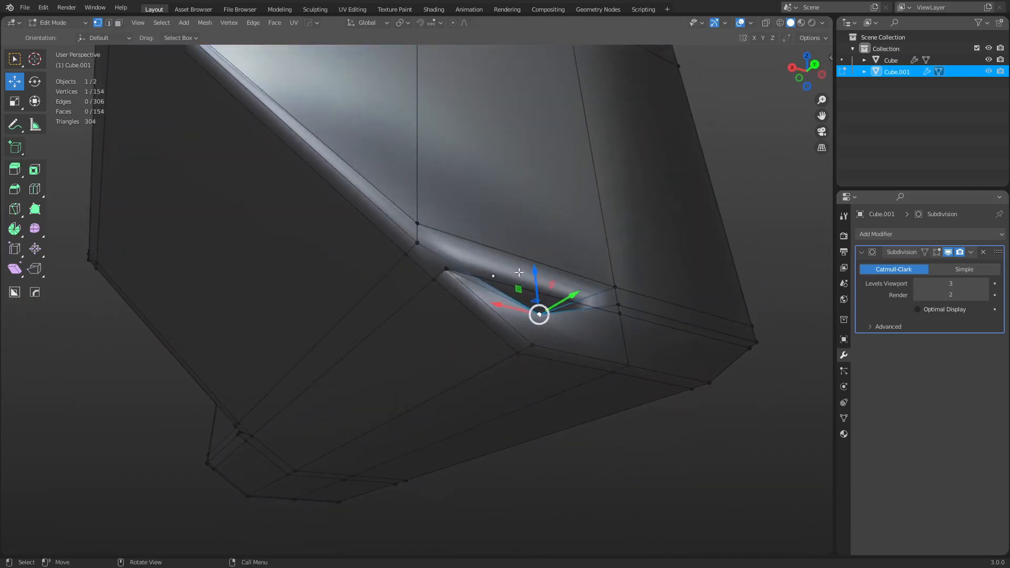
pyautogui.click(440, 25)
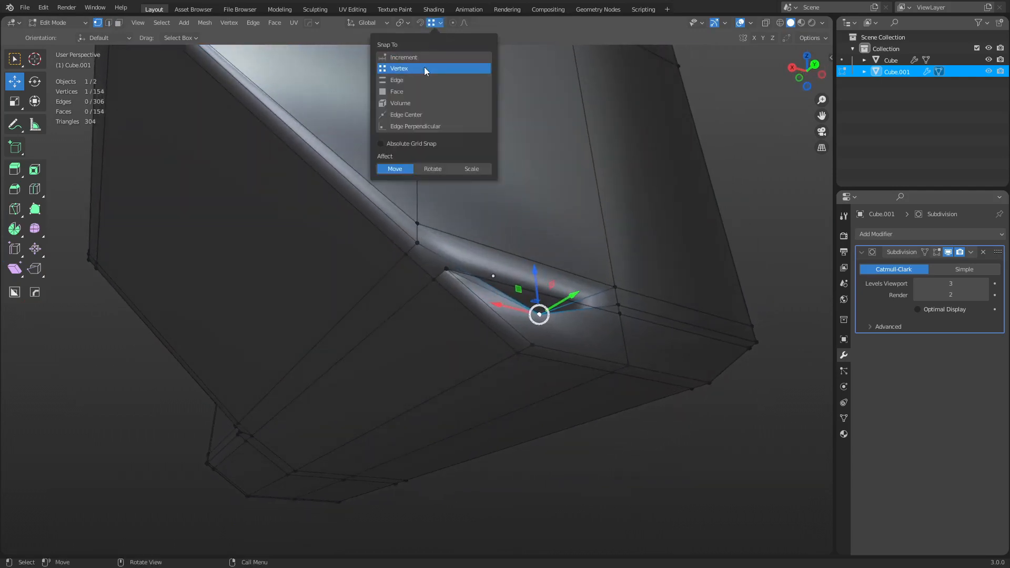
pyautogui.click(424, 67)
pyautogui.press('g')
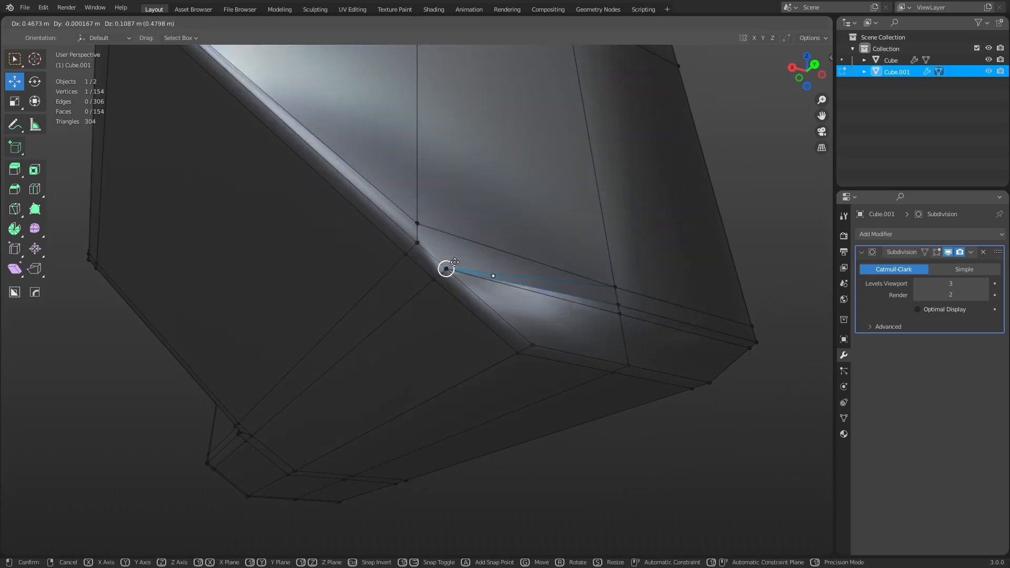
pyautogui.click(443, 262)
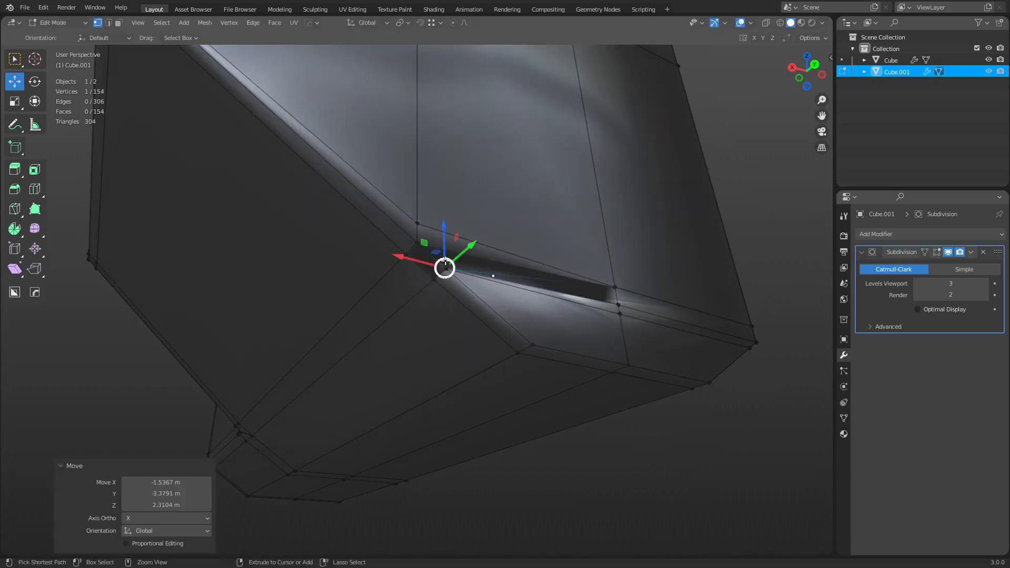
# Snap the matching stray vertex on the upper bevel onto the junction corner vertex, and merge all vertices by distance.
pyautogui.moveTo(526, 169); pyautogui.dragTo(530, 213, button='middle')
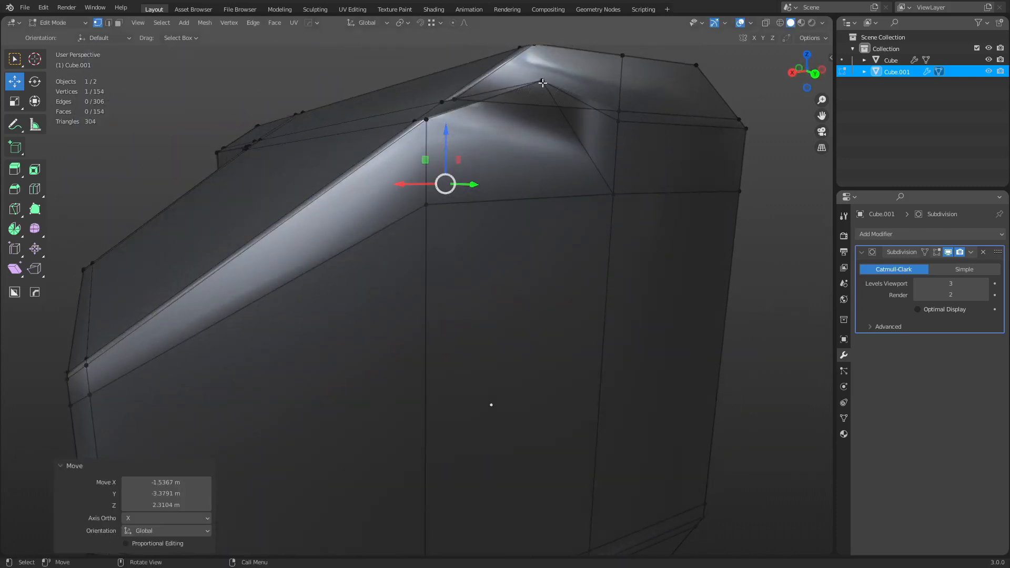
pyautogui.press('g')
pyautogui.click(455, 99)
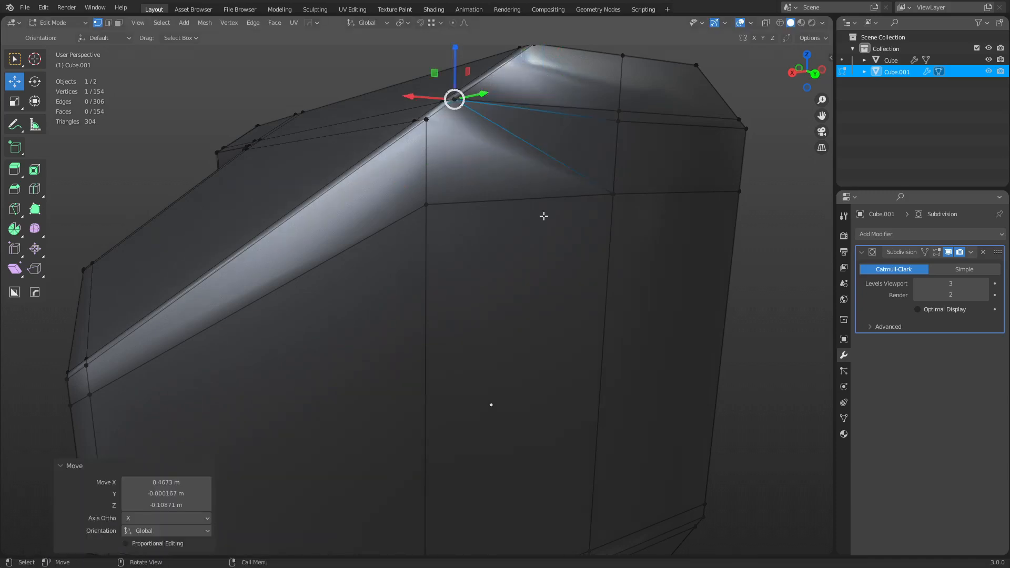
pyautogui.press('a')
pyautogui.press('m')
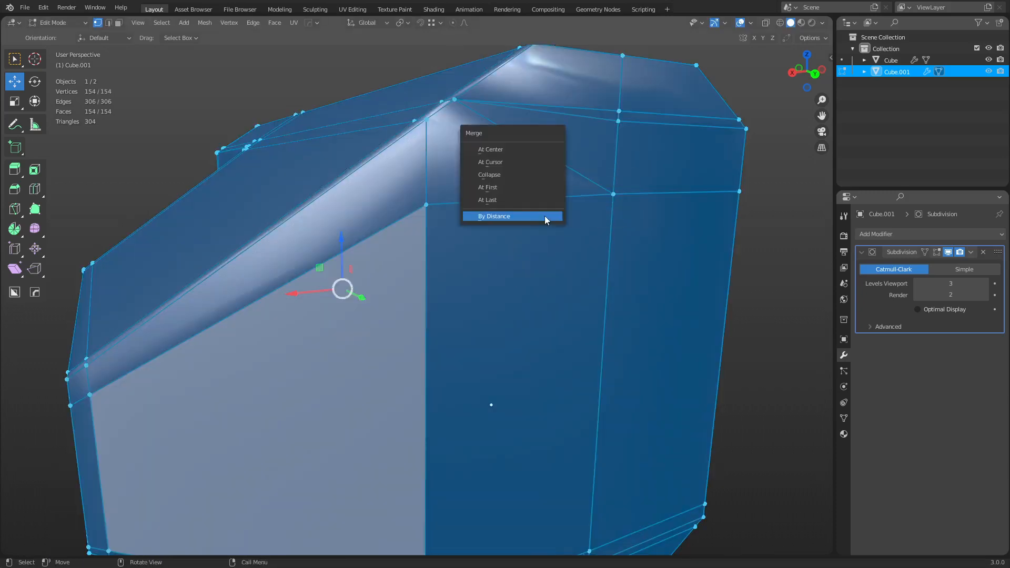
pyautogui.click(544, 215)
# Try four evenly spaced horizontal loop cuts around the block and extension, and undo them.
pyautogui.moveTo(529, 209); pyautogui.dragTo(670, 224, button='middle')
pyautogui.moveTo(557, 322); pyautogui.dragTo(491, 293, button='middle')
pyautogui.scroll(-5, 604, 317)
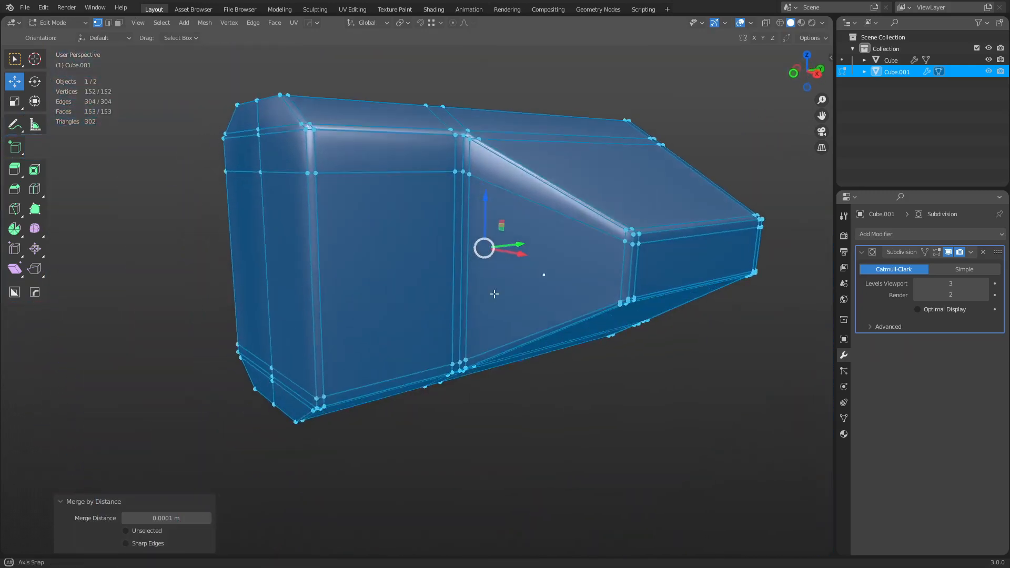
pyautogui.hotkey('ctrl', 'r')
pyautogui.scroll(3, 319, 196)
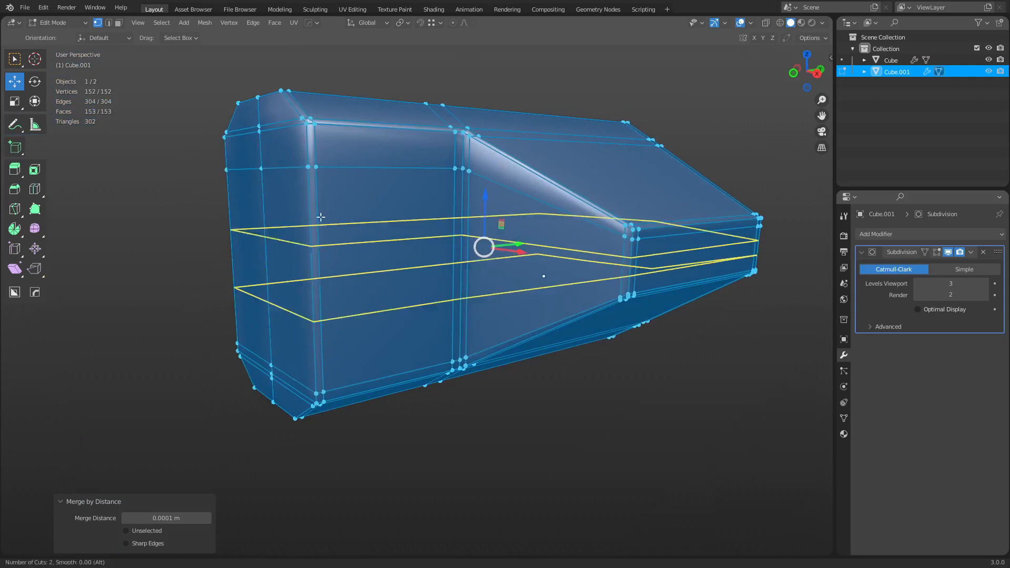
pyautogui.click(321, 216)
pyautogui.rightClick(320, 216)
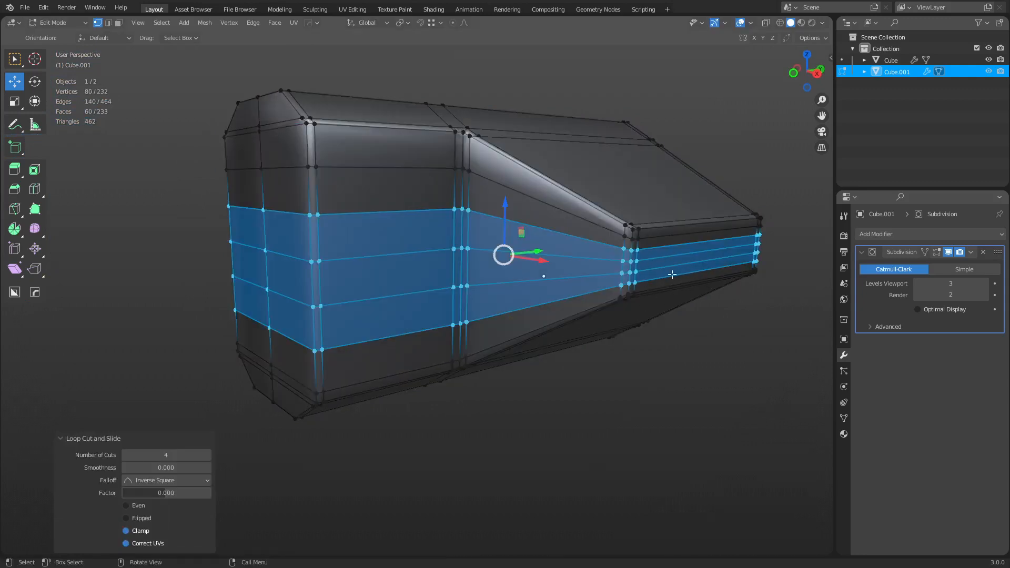
pyautogui.hotkey('ctrl', 'z')
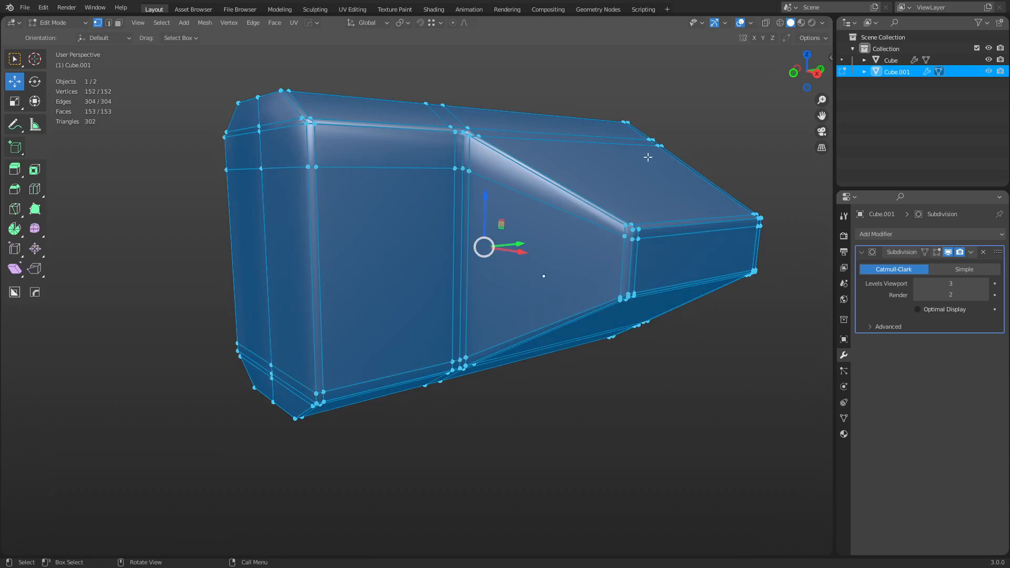
# Examine the topology and shading around the block's upper and lower bevel corners from several sides.
pyautogui.moveTo(648, 157); pyautogui.dragTo(307, 99, button='middle')
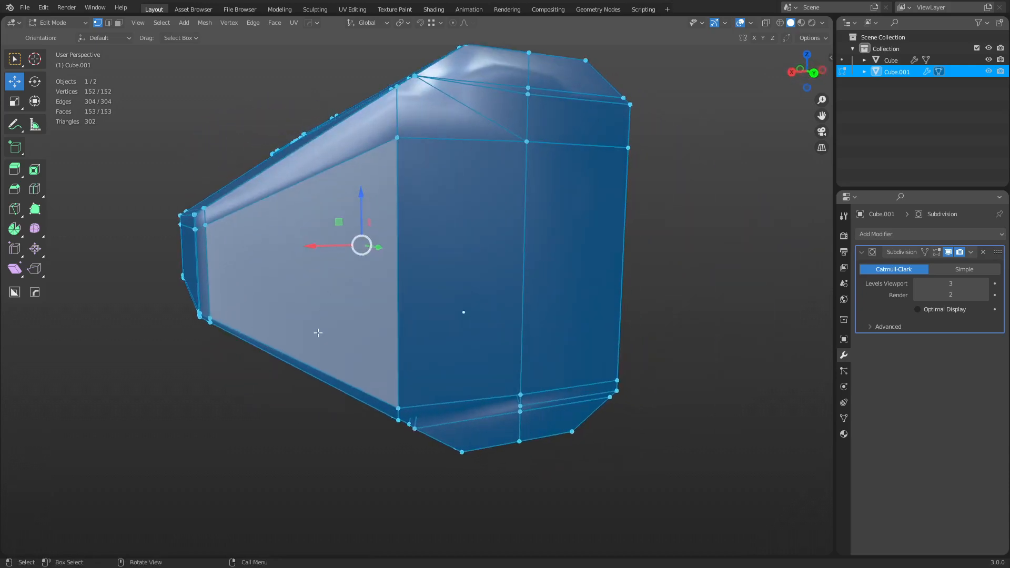
pyautogui.moveTo(318, 332); pyautogui.dragTo(507, 216, button='middle')
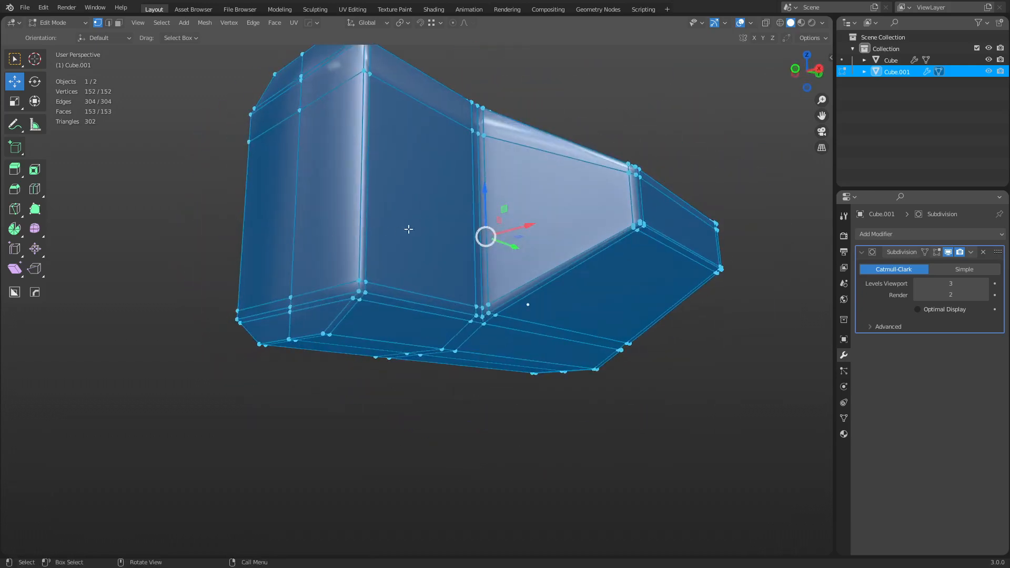
pyautogui.moveTo(327, 256); pyautogui.dragTo(620, 284, button='middle')
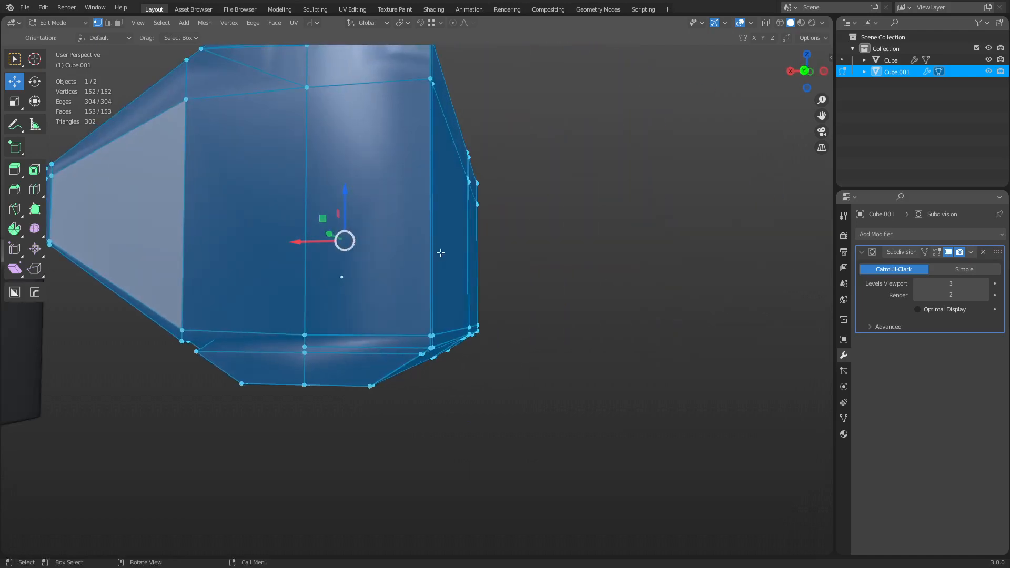
pyautogui.moveTo(441, 253); pyautogui.dragTo(548, 278, button='middle')
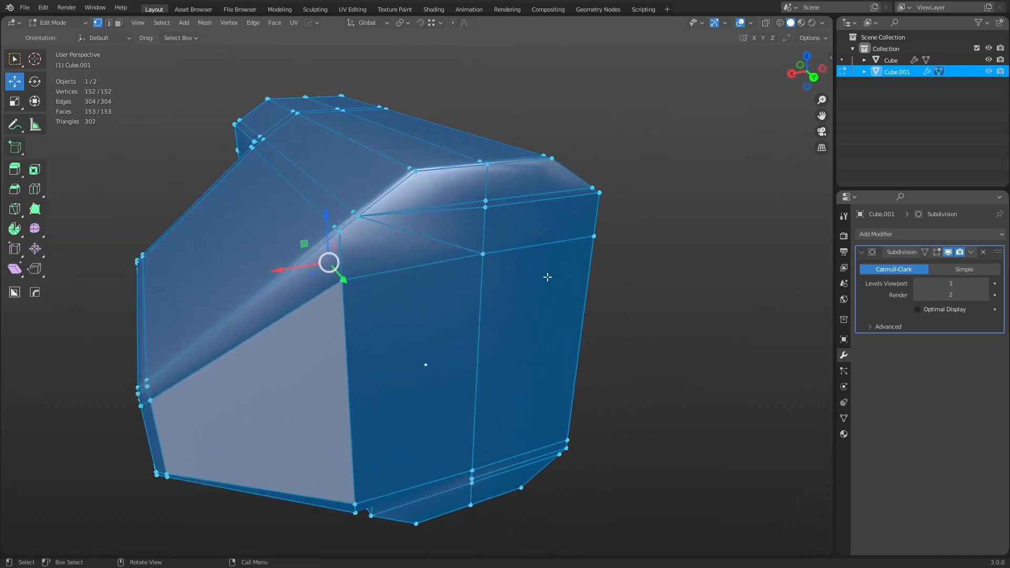
pyautogui.click(492, 214)
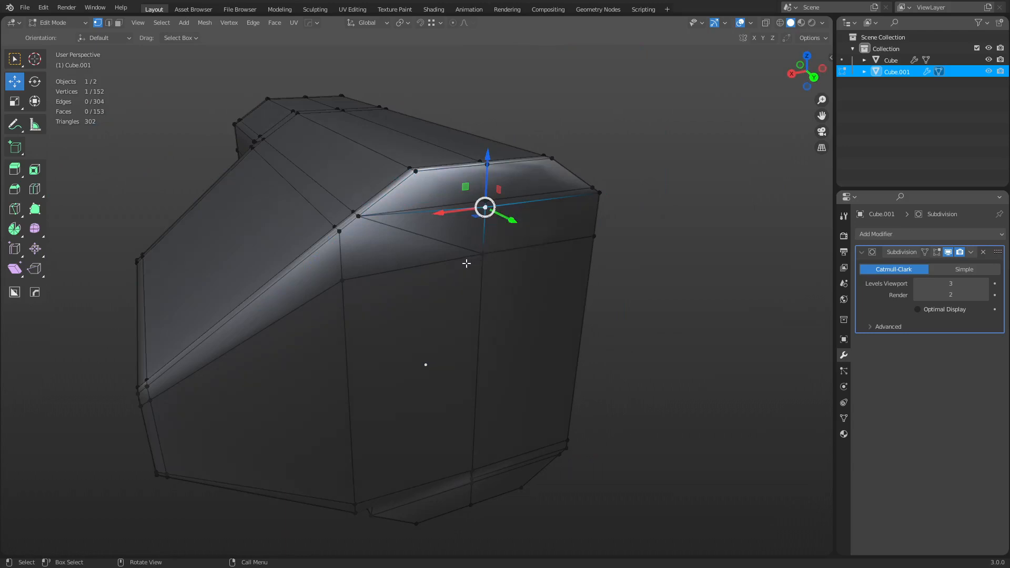
pyautogui.press('3')
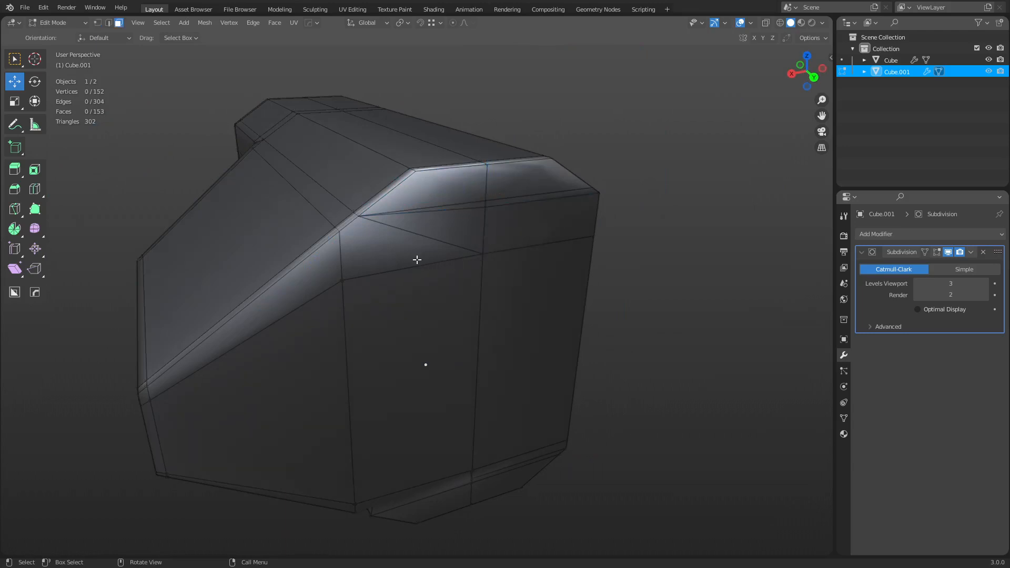
pyautogui.moveTo(417, 260); pyautogui.dragTo(404, 302, button='middle')
# Select the five stray diagonal edges running from the lower bevel corner through the block and delete them as edges.
pyautogui.press('1')
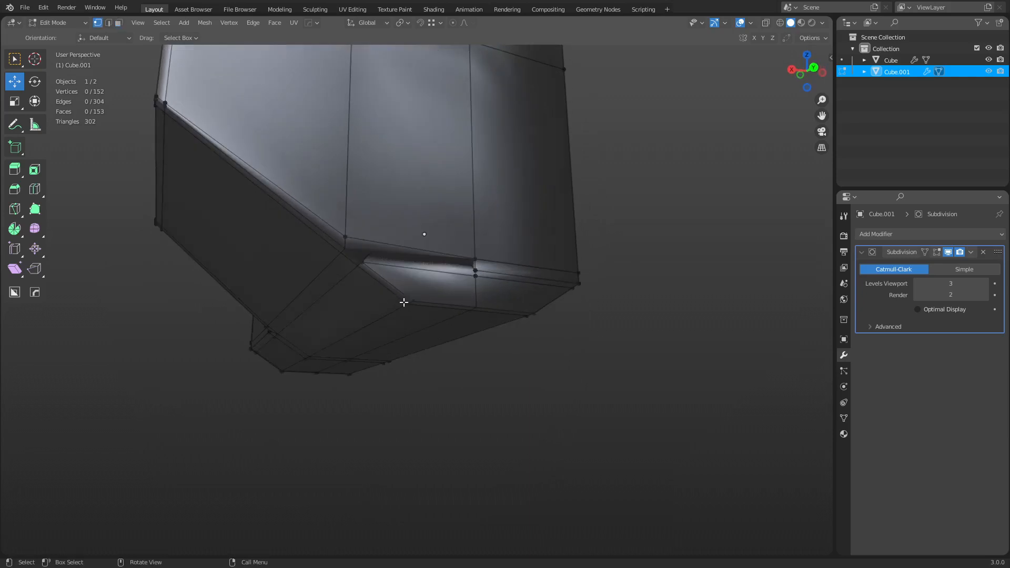
pyautogui.hotkey('alt', 'z')
pyautogui.moveTo(402, 234); pyautogui.dragTo(454, 264, button='middle')
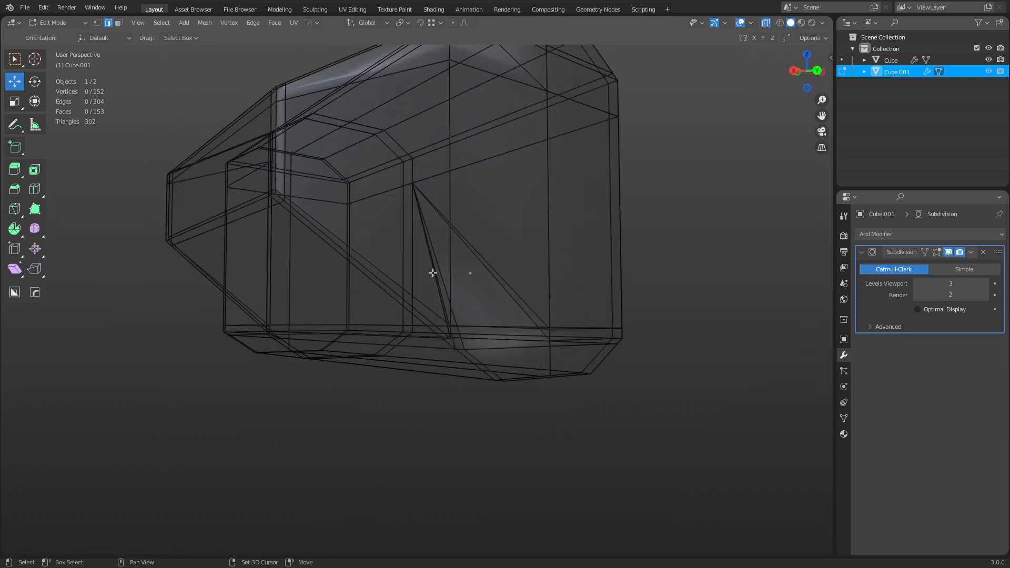
pyautogui.click(434, 273)
pyautogui.keyDown('shift'); pyautogui.click(437, 271); pyautogui.keyUp('shift')
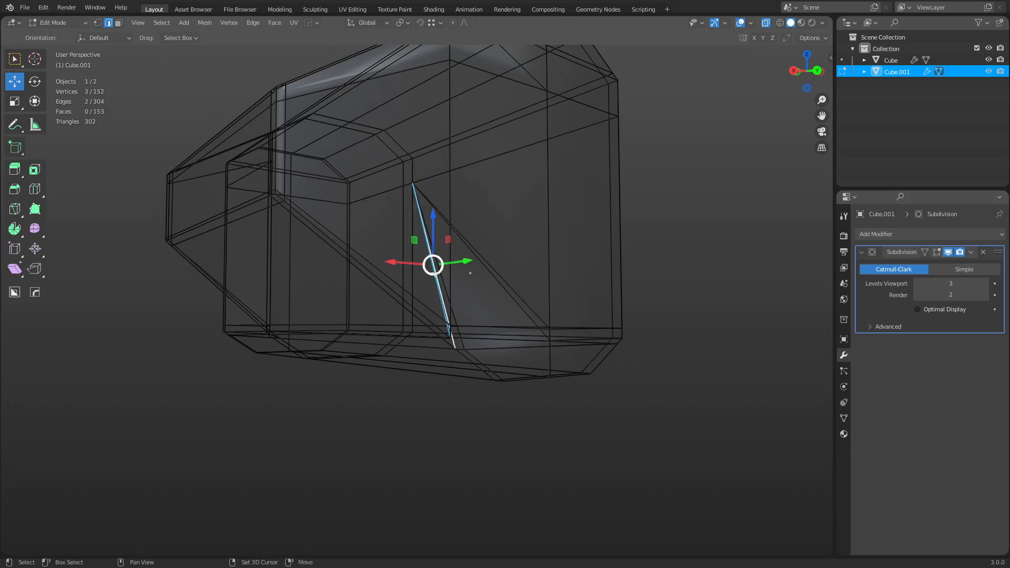
pyautogui.keyDown('shift'); pyautogui.click(490, 265); pyautogui.keyUp('shift')
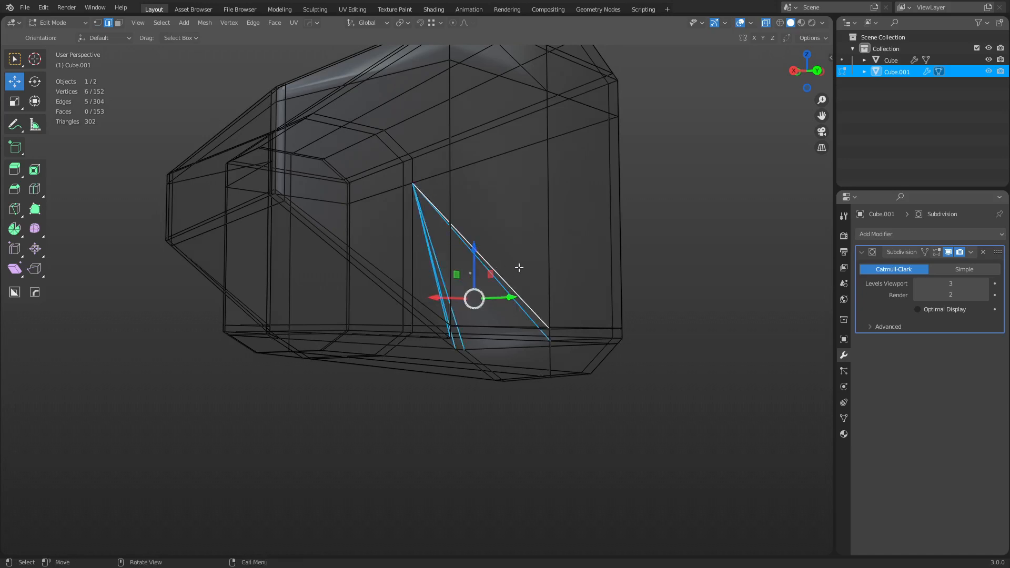
pyautogui.press('x')
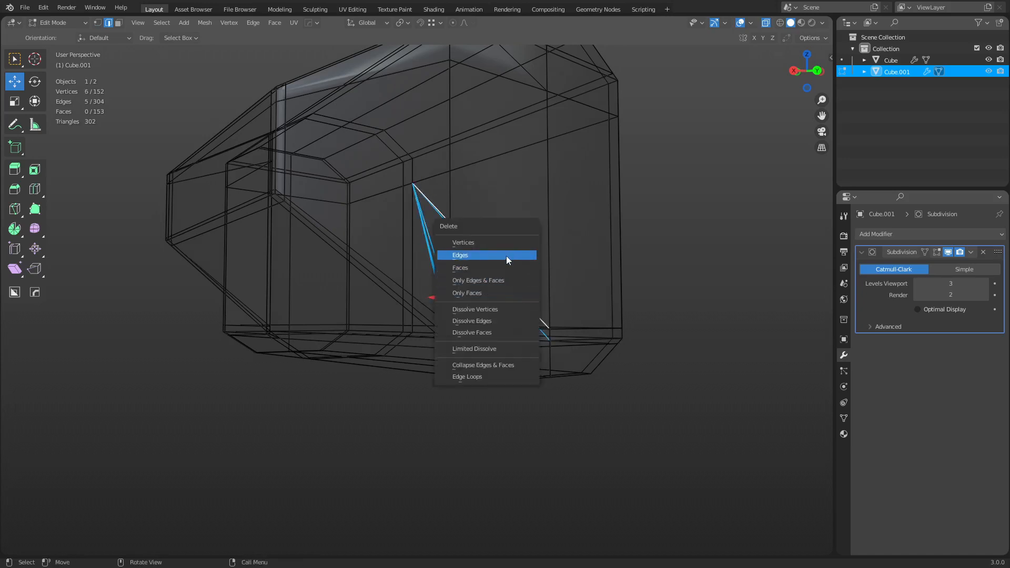
pyautogui.click(506, 256)
# Fill the two open strips along the block's lower bevel beside the junction with faces between opposite edges.
pyautogui.moveTo(507, 255); pyautogui.dragTo(482, 268, button='middle')
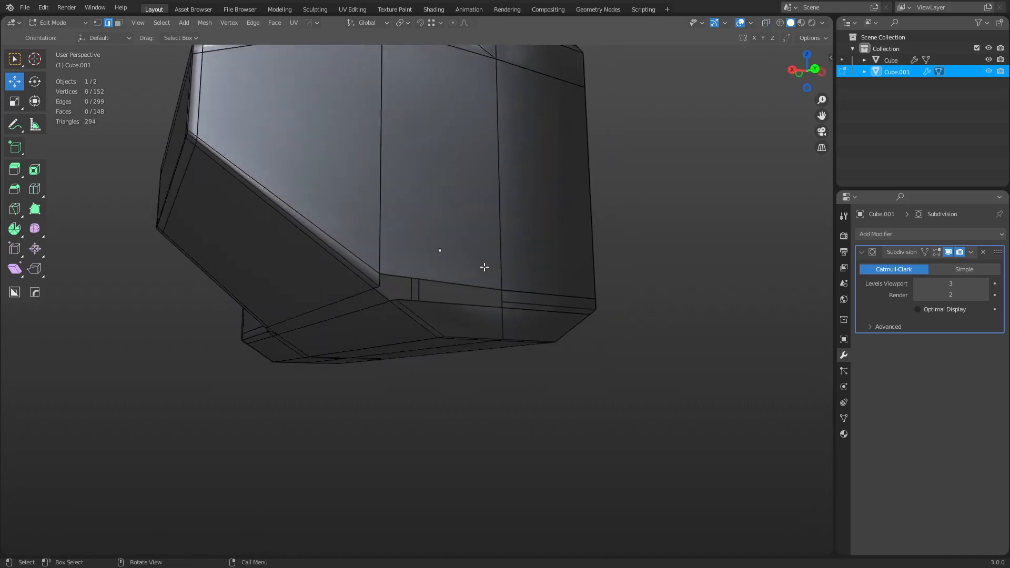
pyautogui.scroll(1, 482, 268)
pyautogui.click(360, 276)
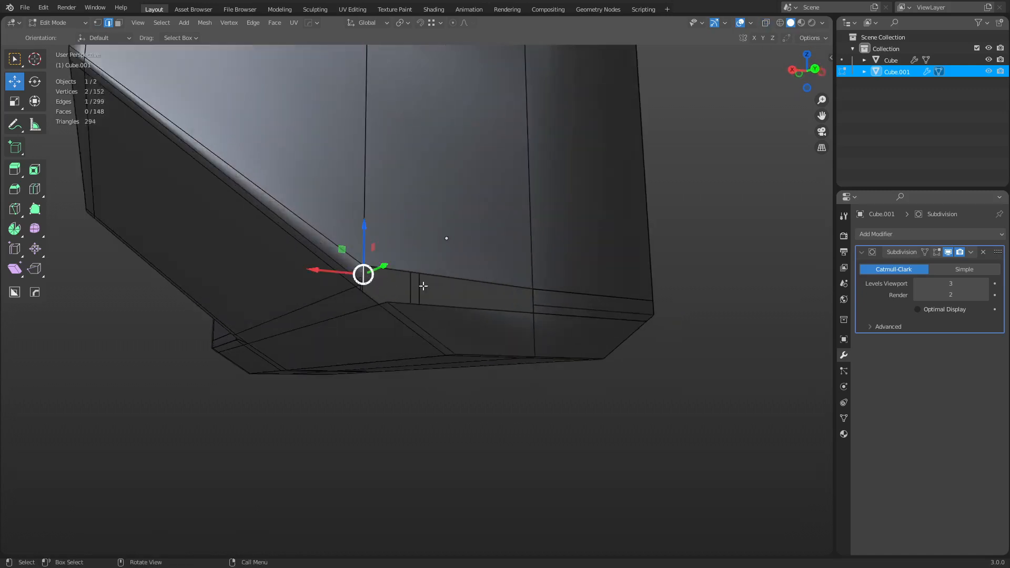
pyautogui.keyDown('shift'); pyautogui.click(529, 296); pyautogui.keyUp('shift')
pyautogui.press('f')
pyautogui.click(495, 311)
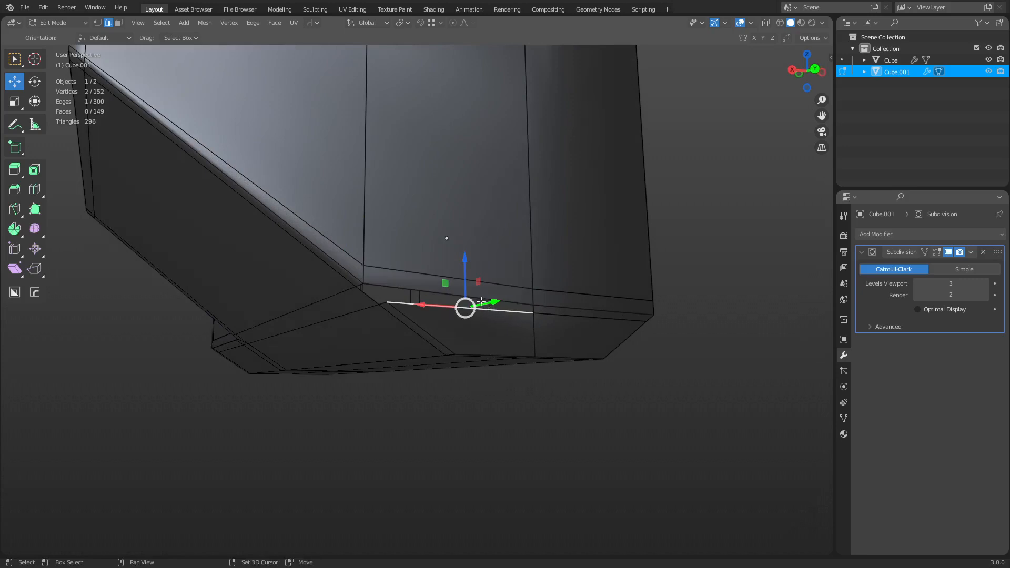
pyautogui.keyDown('shift'); pyautogui.click(458, 295); pyautogui.keyUp('shift')
pyautogui.press('f')
# Fill the remaining small gap at the lower junction corner with a face between its two short opposite edges.
pyautogui.moveTo(458, 295); pyautogui.dragTo(478, 291, button='middle')
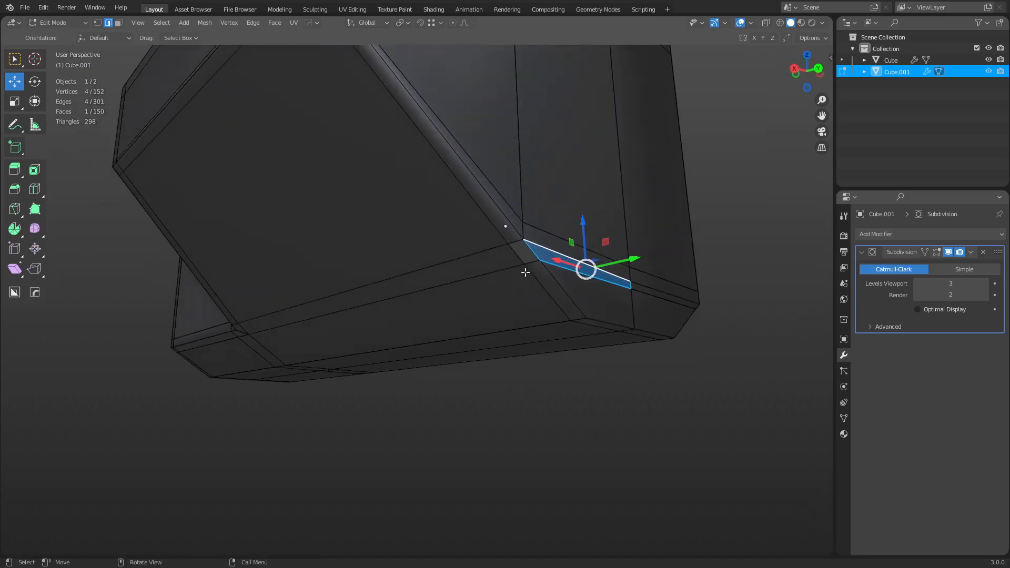
pyautogui.click(531, 265)
pyautogui.keyDown('shift'); pyautogui.click(515, 243); pyautogui.keyUp('shift')
pyautogui.press('f')
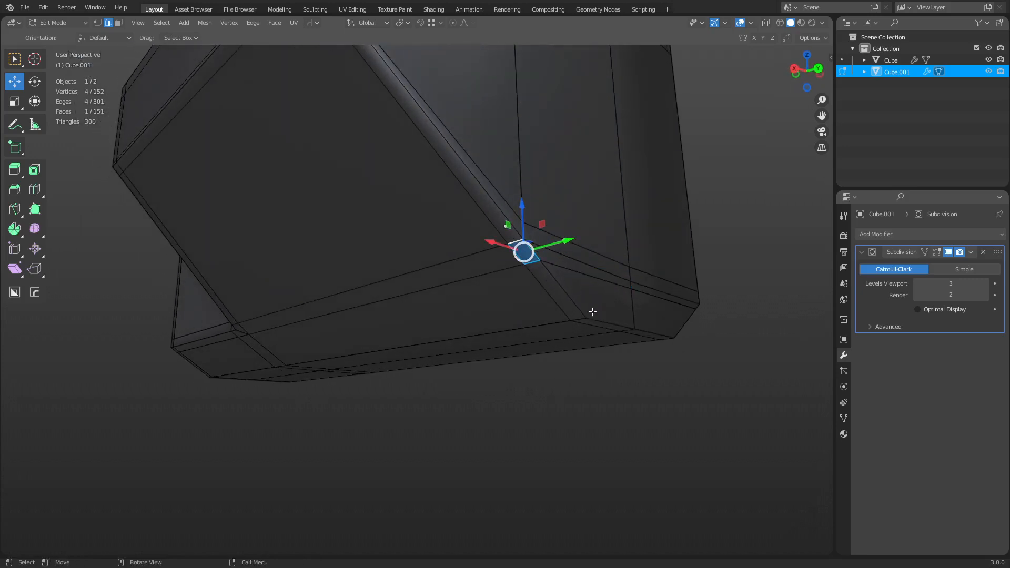
# Examine the block's subdivided shading in Object Mode from both sides and around the upper inner corner.
pyautogui.moveTo(593, 312); pyautogui.dragTo(570, 312, button='middle')
pyautogui.moveTo(509, 317); pyautogui.dragTo(522, 290, button='middle')
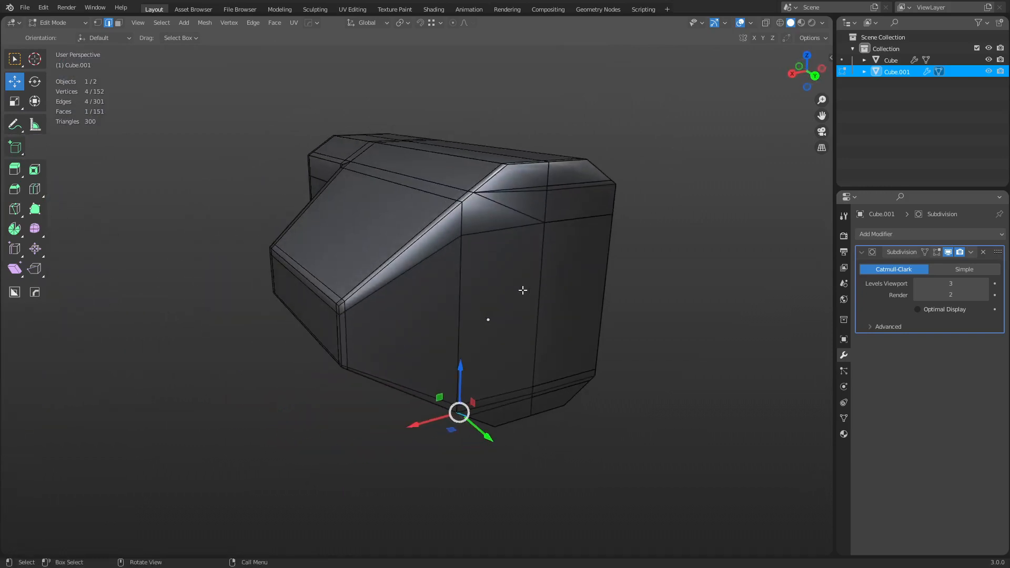
pyautogui.hotkey('ctrl', 'Tab')
pyautogui.click(482, 295)
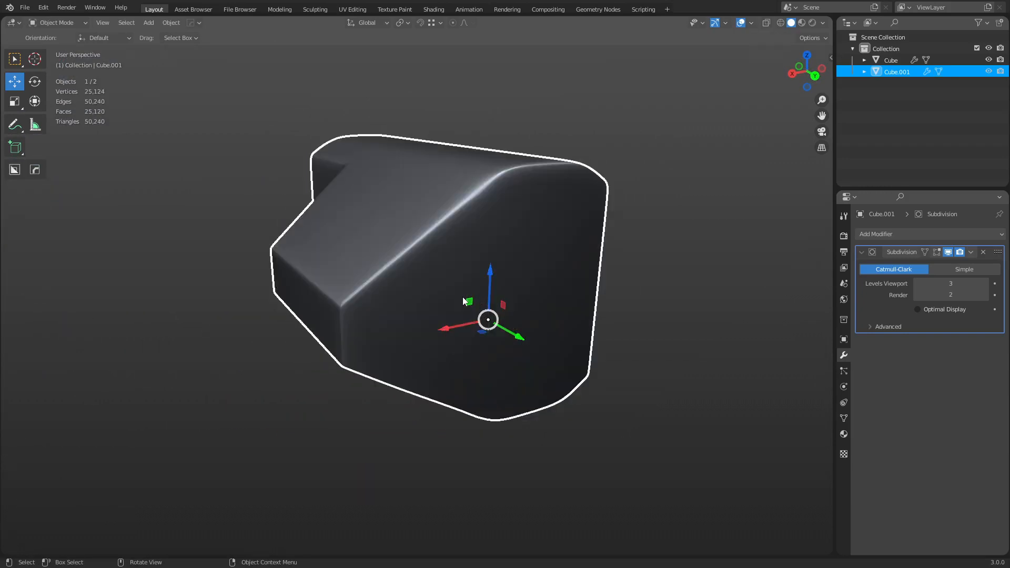
pyautogui.moveTo(463, 297); pyautogui.dragTo(596, 308, button='middle')
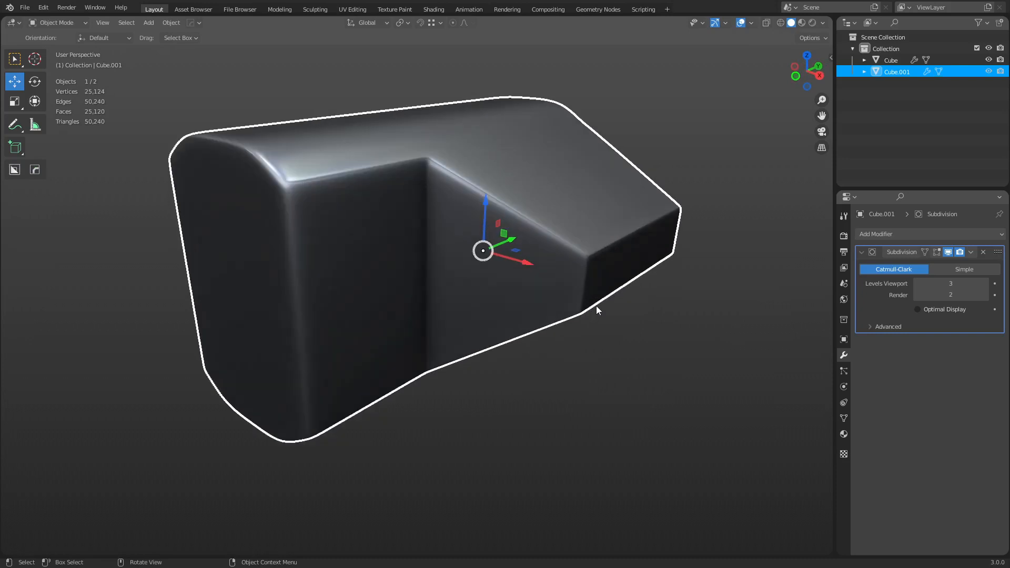
pyautogui.hotkey('ctrl', 'Tab')
pyautogui.click(582, 284)
pyautogui.hotkey('ctrl', 'Tab')
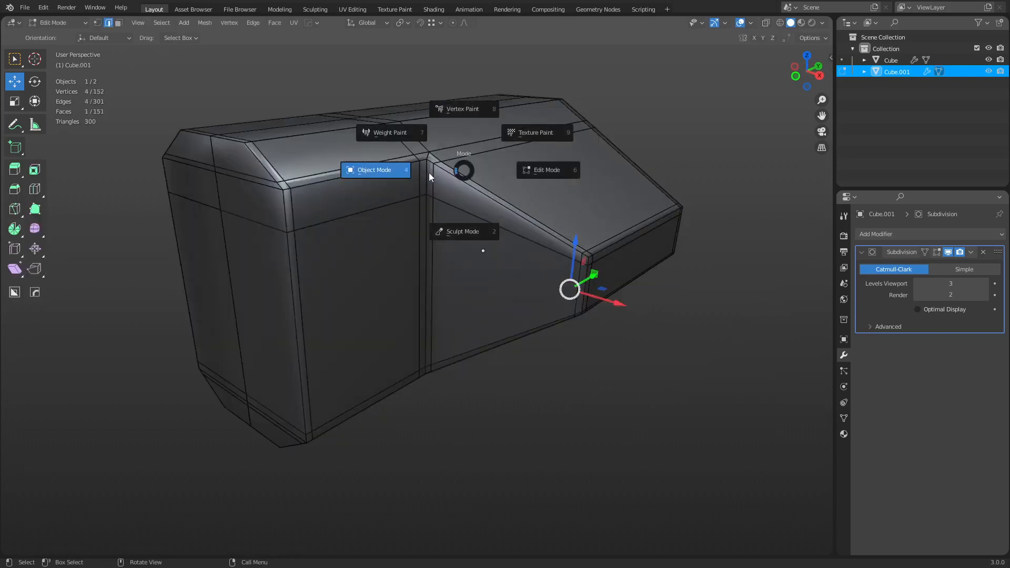
pyautogui.click(428, 173)
pyautogui.scroll(6, 442, 158)
pyautogui.keyDown('shift'); pyautogui.moveTo(459, 180); pyautogui.dragTo(411, 285, button='middle'); pyautogui.keyUp('shift')
pyautogui.moveTo(411, 285); pyautogui.dragTo(445, 284, button='middle')
pyautogui.hotkey('ctrl', 'Tab')
pyautogui.click(465, 275)
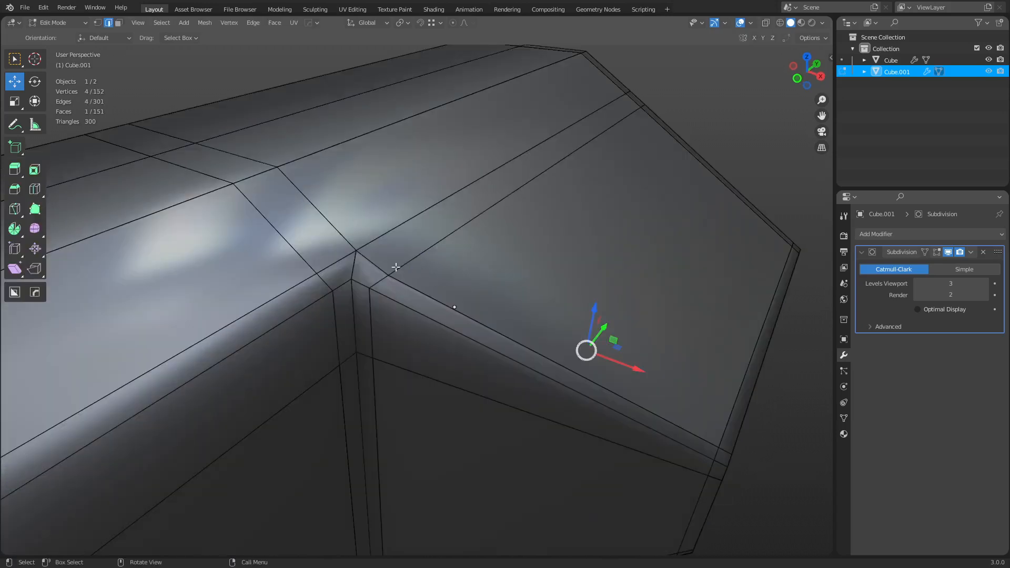
# Select the connected upper bevel and sloped top faces, including their support strips around the inner corner, and flatten them with LoopTools.
pyautogui.press('1')
pyautogui.click(363, 254)
pyautogui.moveTo(473, 250)
pyautogui.mouseDown(button='middle')
pyautogui.moveTo(498, 228)
pyautogui.moveTo(468, 250)
pyautogui.mouseUp(button='middle')
pyautogui.press('3')
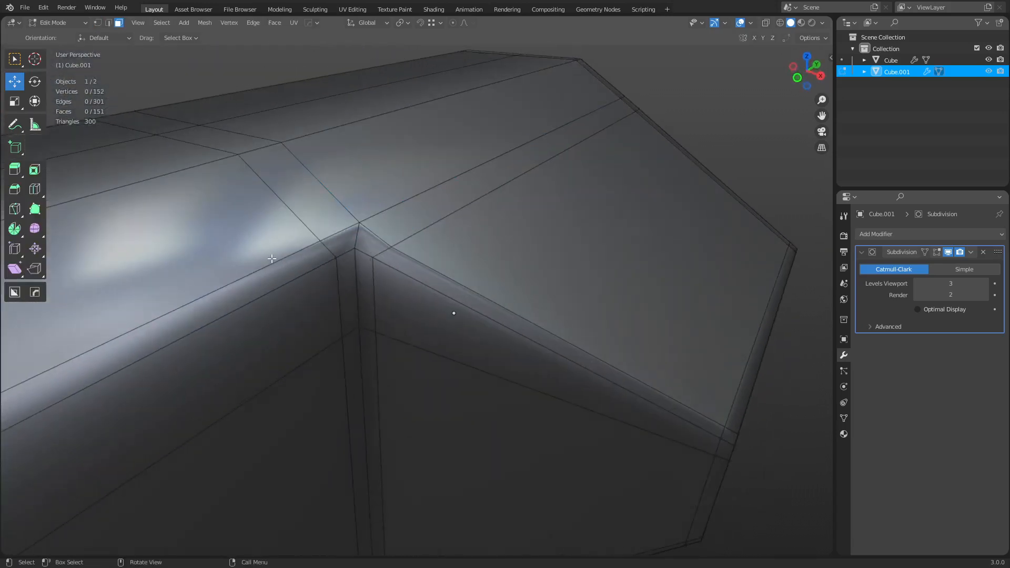
pyautogui.click(298, 254)
pyautogui.click(295, 260)
pyautogui.keyDown('ctrl'); pyautogui.keyDown('shift'); pyautogui.click(367, 170); pyautogui.keyUp('shift'); pyautogui.keyUp('ctrl')
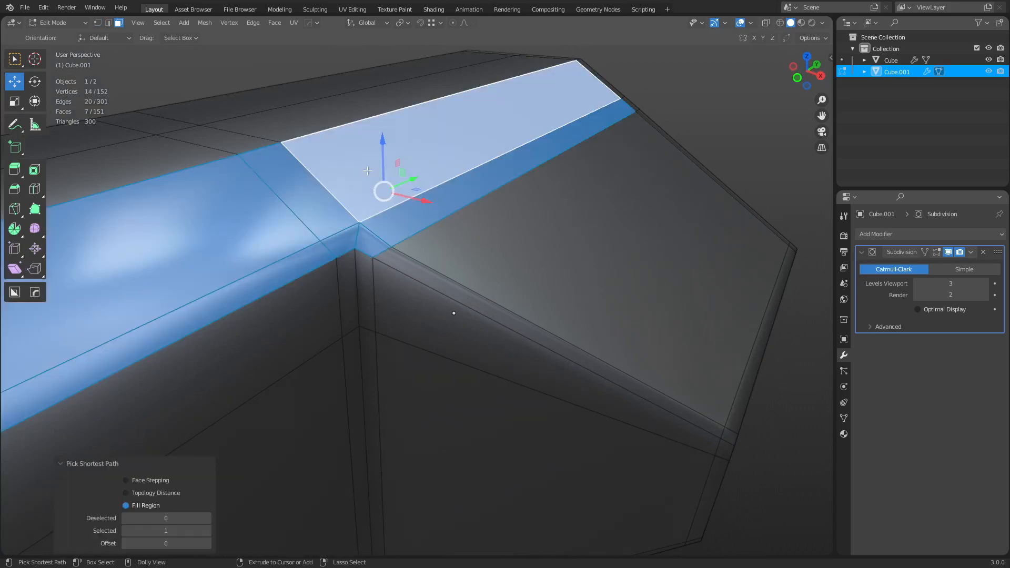
pyautogui.keyDown('shift'); pyautogui.click(451, 287); pyautogui.keyUp('shift')
pyautogui.keyDown('ctrl'); pyautogui.keyDown('shift'); pyautogui.click(573, 255); pyautogui.keyUp('shift'); pyautogui.keyUp('ctrl')
pyautogui.moveTo(574, 255); pyautogui.dragTo(606, 390, button='middle')
pyautogui.keyDown('ctrl'); pyautogui.keyDown('shift'); pyautogui.click(594, 449); pyautogui.keyUp('shift'); pyautogui.keyUp('ctrl')
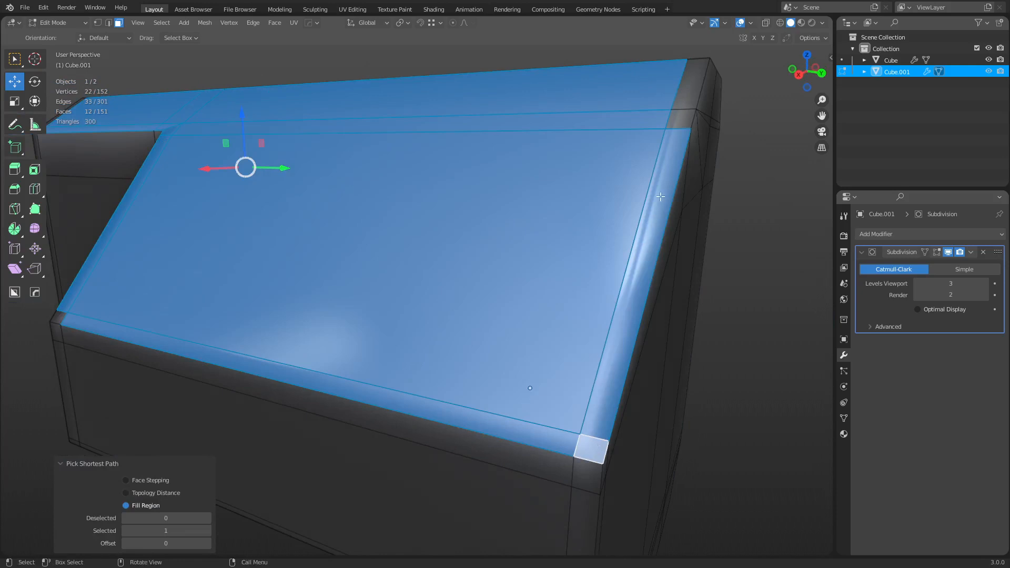
pyautogui.keyDown('ctrl'); pyautogui.keyDown('shift'); pyautogui.click(686, 127); pyautogui.keyUp('shift'); pyautogui.keyUp('ctrl')
pyautogui.moveTo(686, 127); pyautogui.dragTo(497, 238, button='middle')
pyautogui.rightClick(497, 238)
pyautogui.moveTo(497, 239)
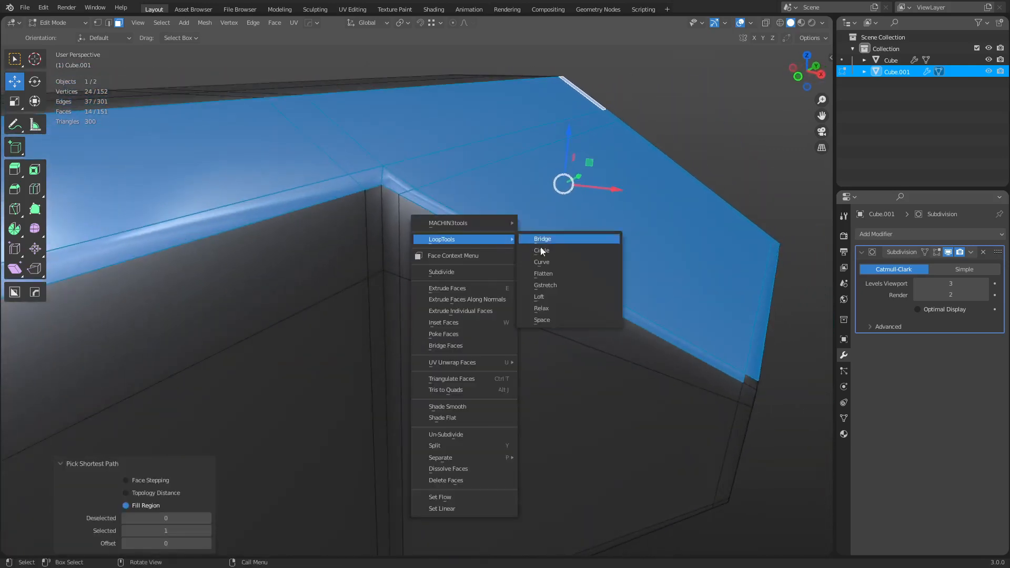
pyautogui.click(566, 274)
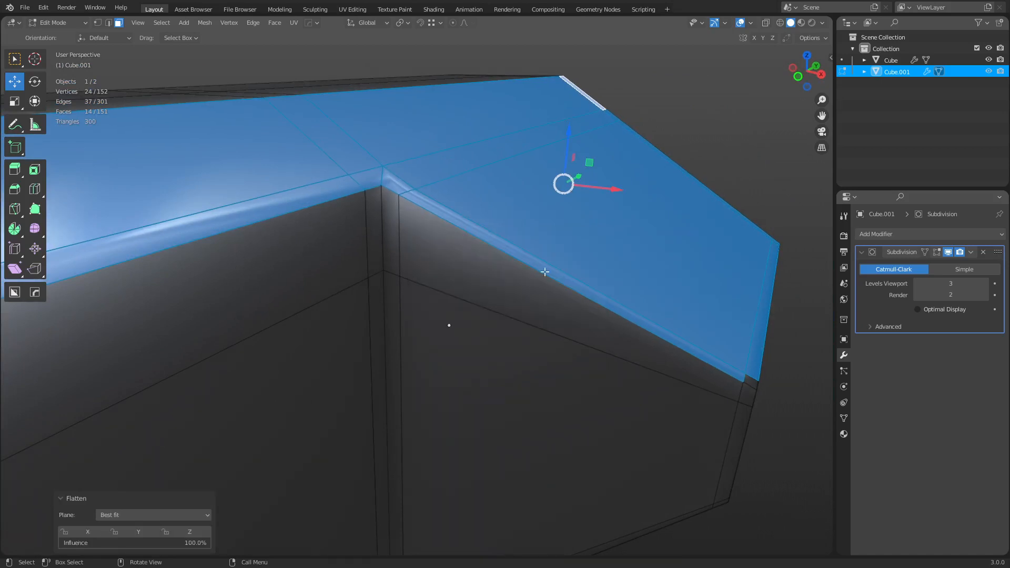
# Slide the support edge running across the sloped top from the inner corner toward its neighbouring parallel edge by a factor of 0.323.
pyautogui.hotkey('ctrl', 'Tab')
pyautogui.click(504, 277)
pyautogui.scroll(4, 499, 276)
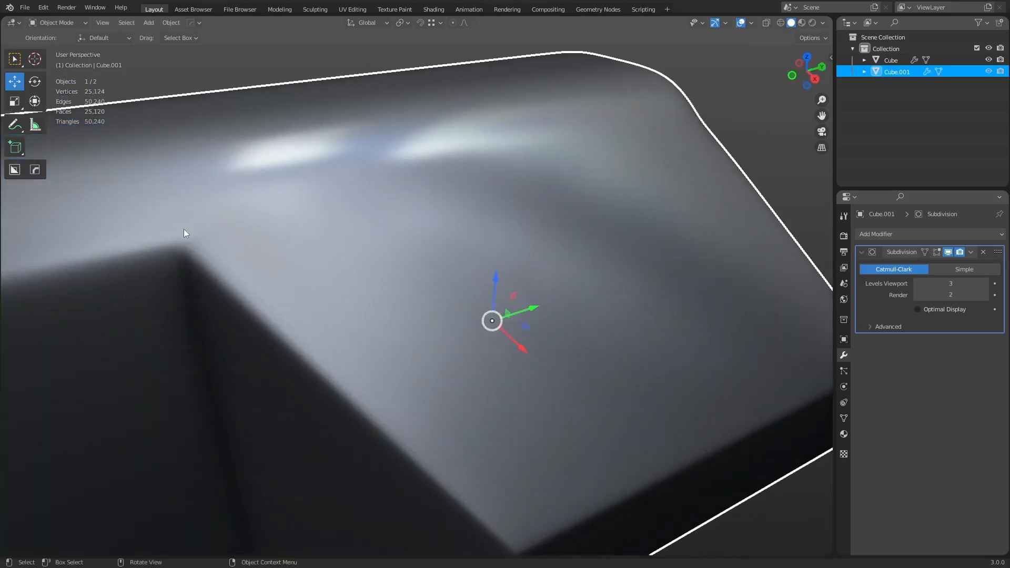
pyautogui.moveTo(201, 245); pyautogui.dragTo(383, 301, button='middle')
pyautogui.hotkey('ctrl', 'Tab')
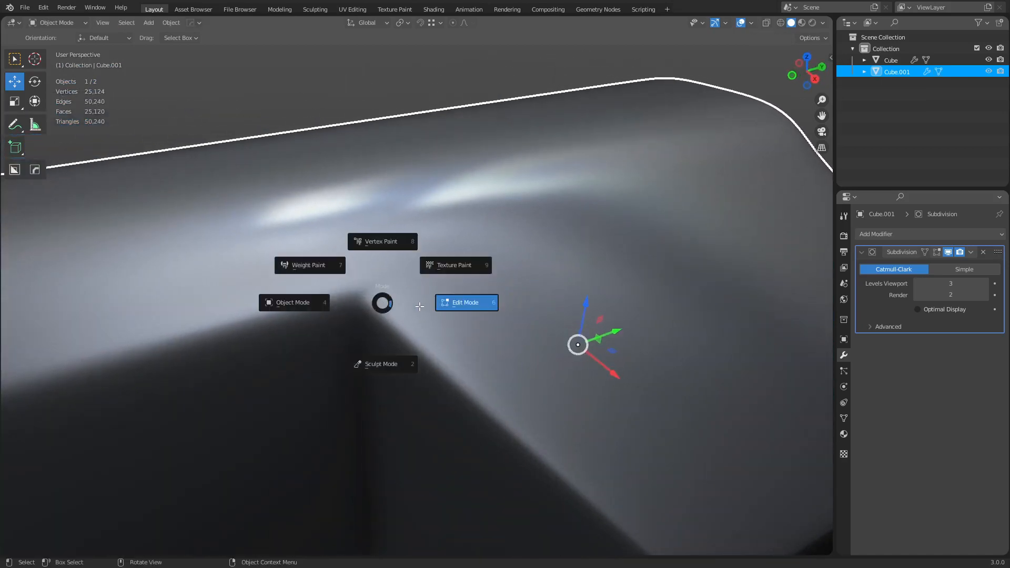
pyautogui.click(431, 329)
pyautogui.press('1')
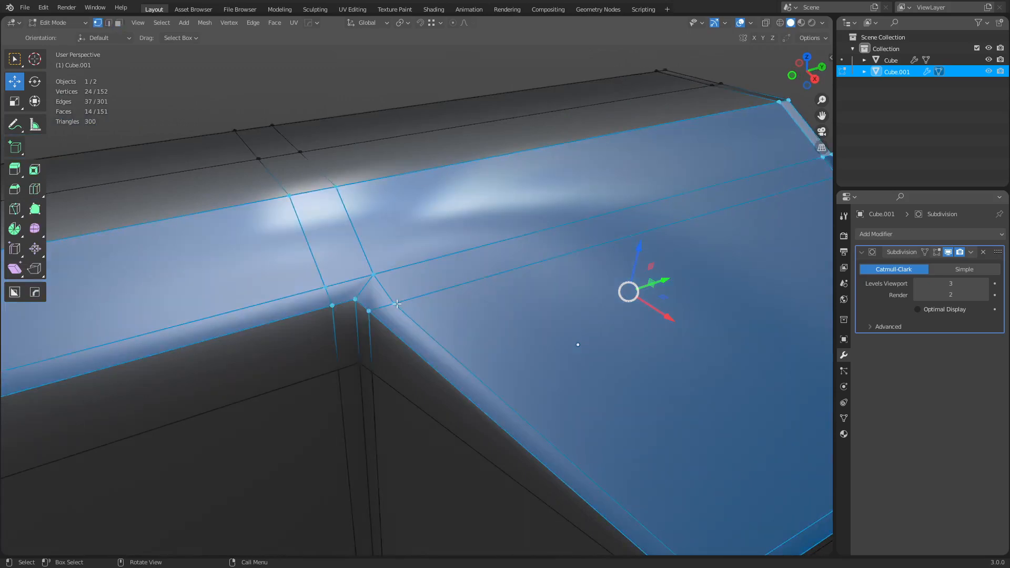
pyautogui.click(416, 314)
pyautogui.press('2')
pyautogui.click(450, 289)
pyautogui.press('g')
pyautogui.press('g')
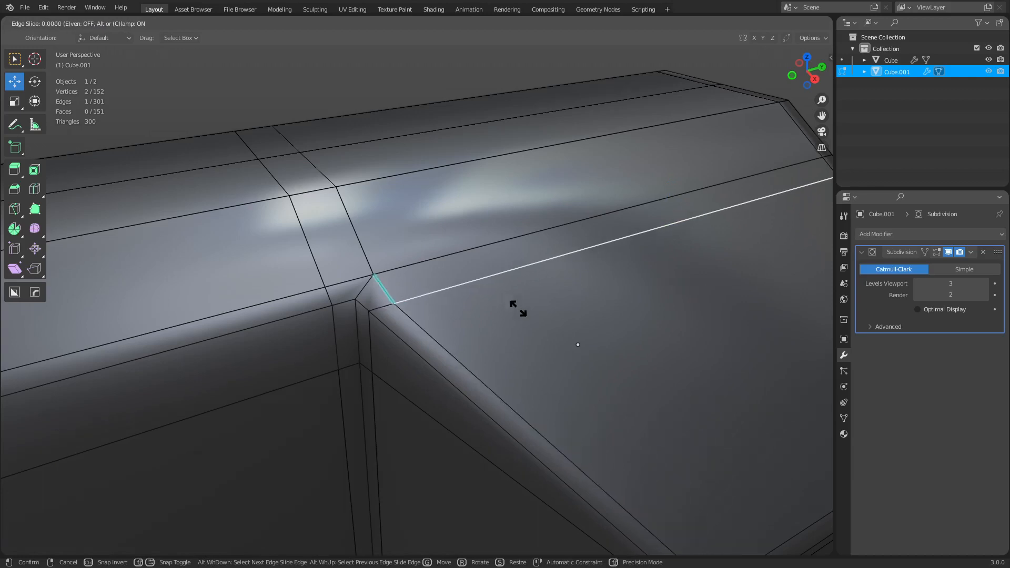
pyautogui.click(461, 267)
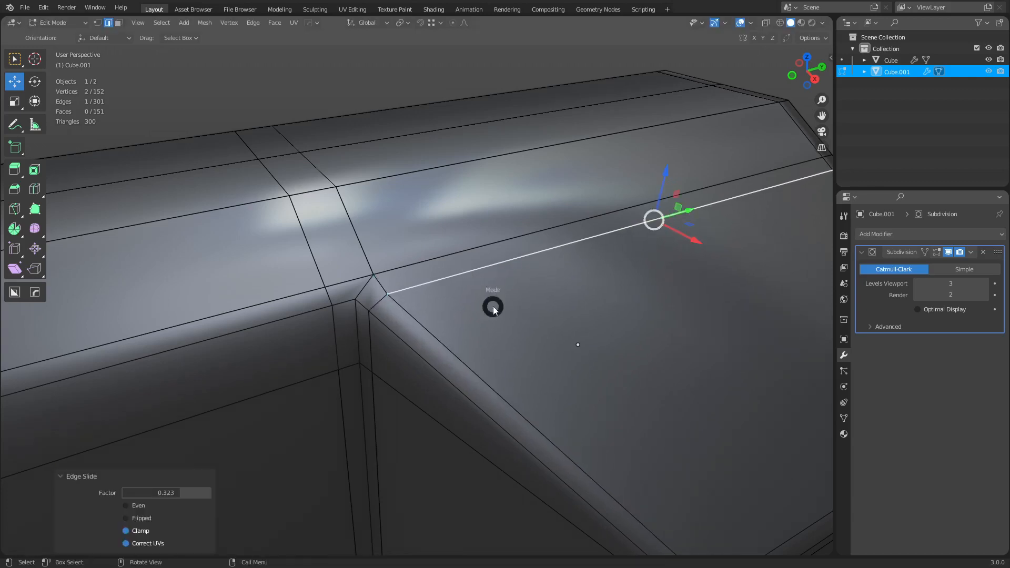
# Try sliding the same support edge back away from its neighbour and compare the subdivided shading at the inner corner.
pyautogui.press('Tab')
pyautogui.press('g')
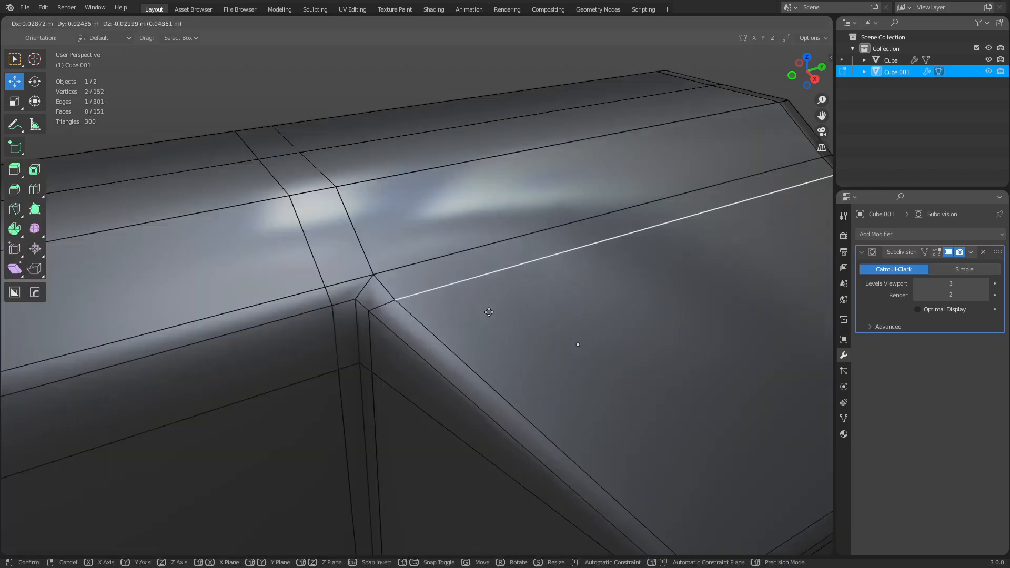
pyautogui.press('g')
pyautogui.click(493, 321)
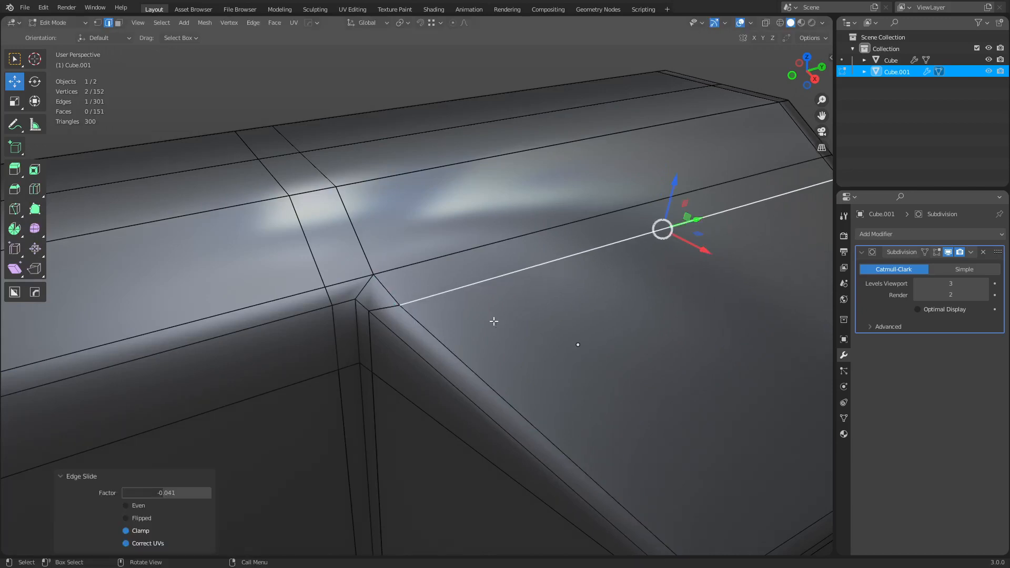
pyautogui.press('Tab')
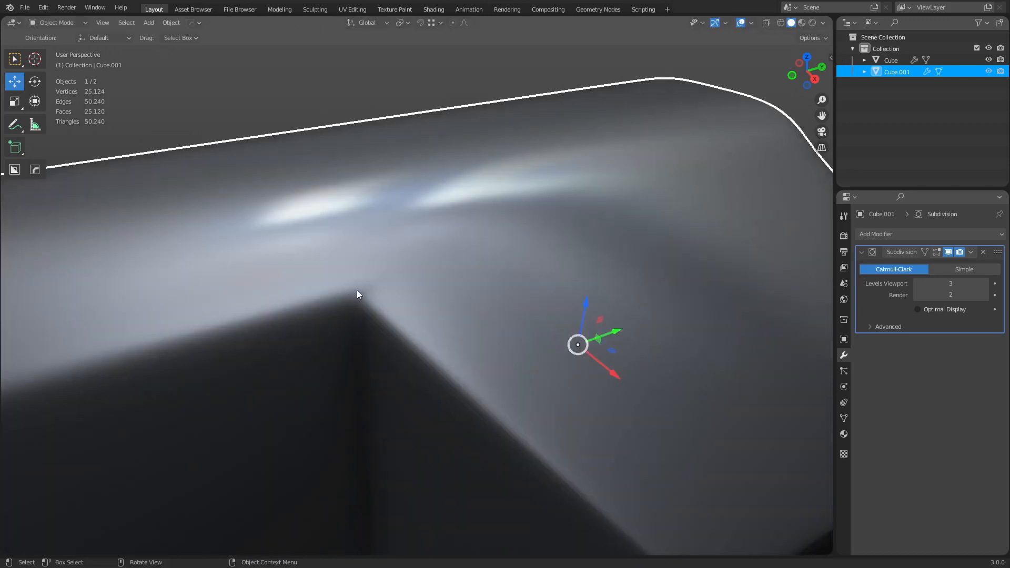
pyautogui.hotkey('ctrl', 'Tab')
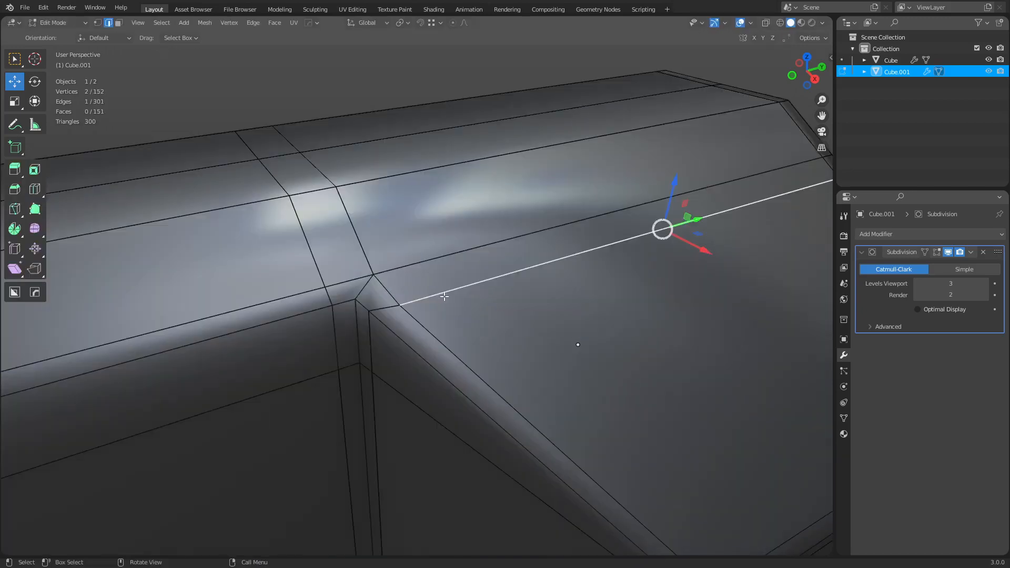
pyautogui.press('Tab')
pyautogui.press('Tab')
# Add a loop cut across the extension close to the inner corner, with a slide factor of -0.906, and preview the subdivided shading.
pyautogui.hotkey('ctrl', 'r')
pyautogui.click(441, 274)
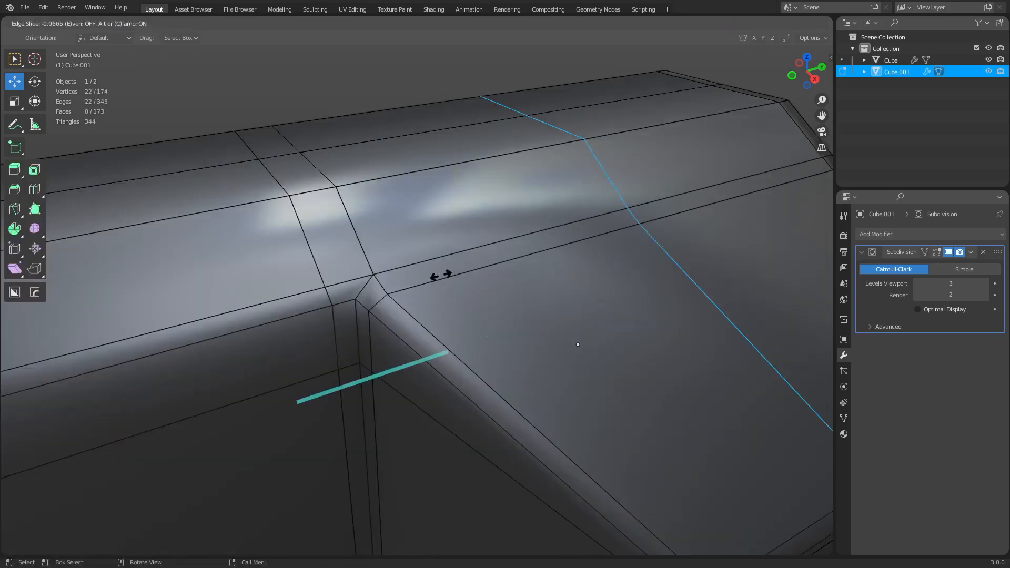
pyautogui.click(258, 320)
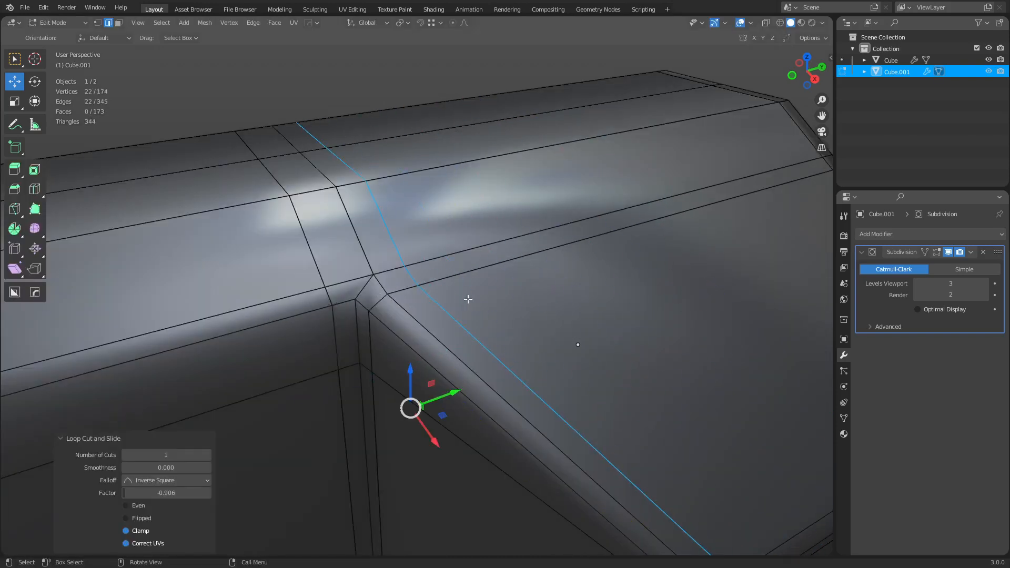
pyautogui.moveTo(468, 298); pyautogui.dragTo(309, 262, button='middle')
pyautogui.press('Tab')
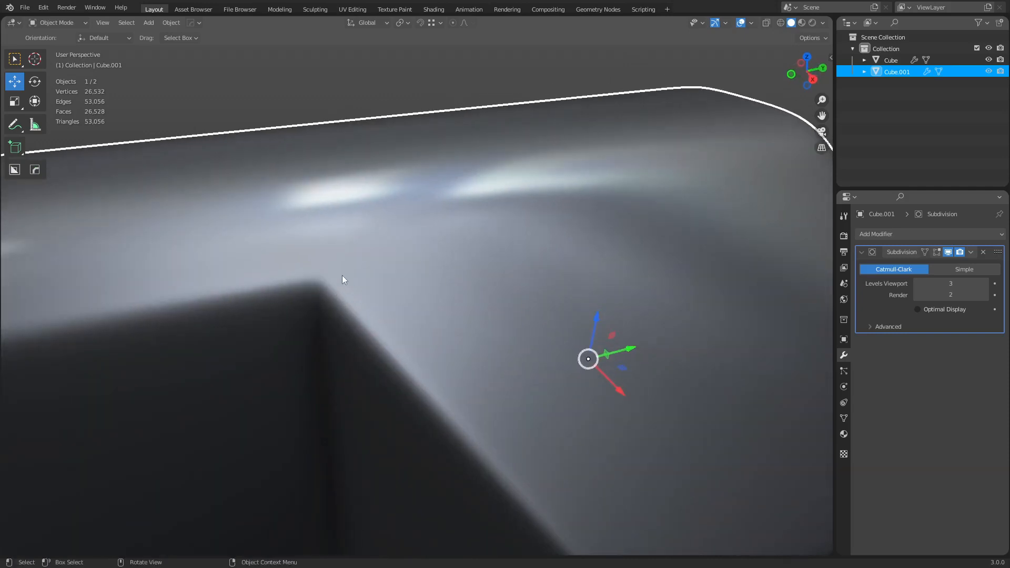
# Add a lengthwise loop cut along the upper bevel, positioned close to the edge meeting the inner corner.
pyautogui.press('Tab')
pyautogui.hotkey('ctrl', 'r')
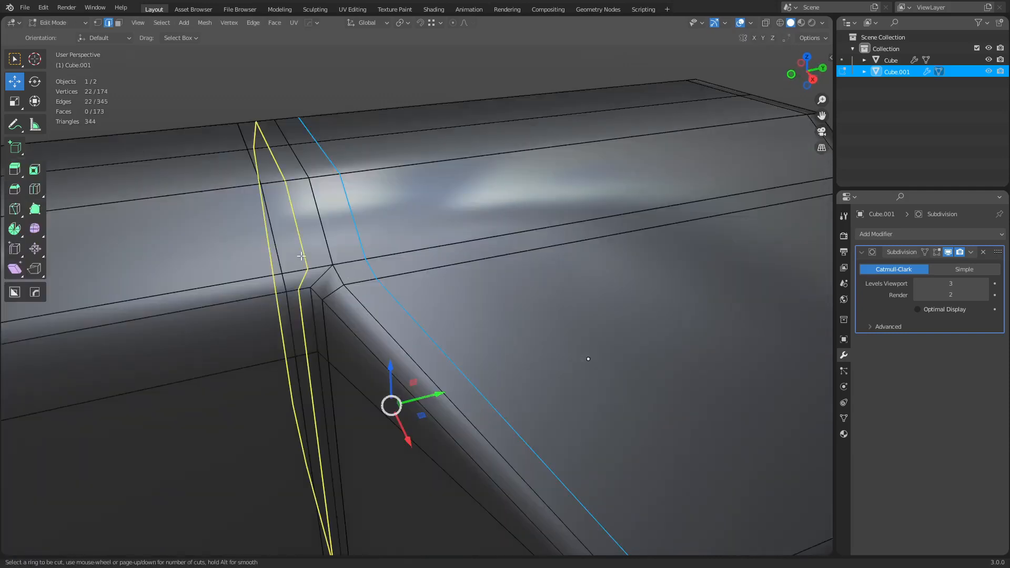
pyautogui.click(293, 266)
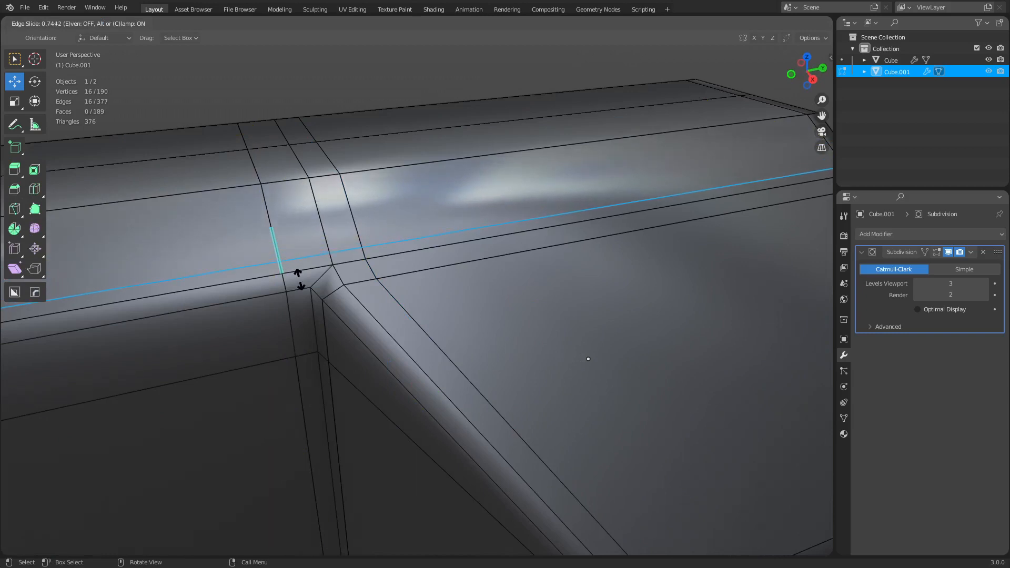
pyautogui.click(291, 273)
# Examine the subdivided shading around the upper inner corner and the sloped end bevel in Object Mode.
pyautogui.press('3')
pyautogui.click(358, 255)
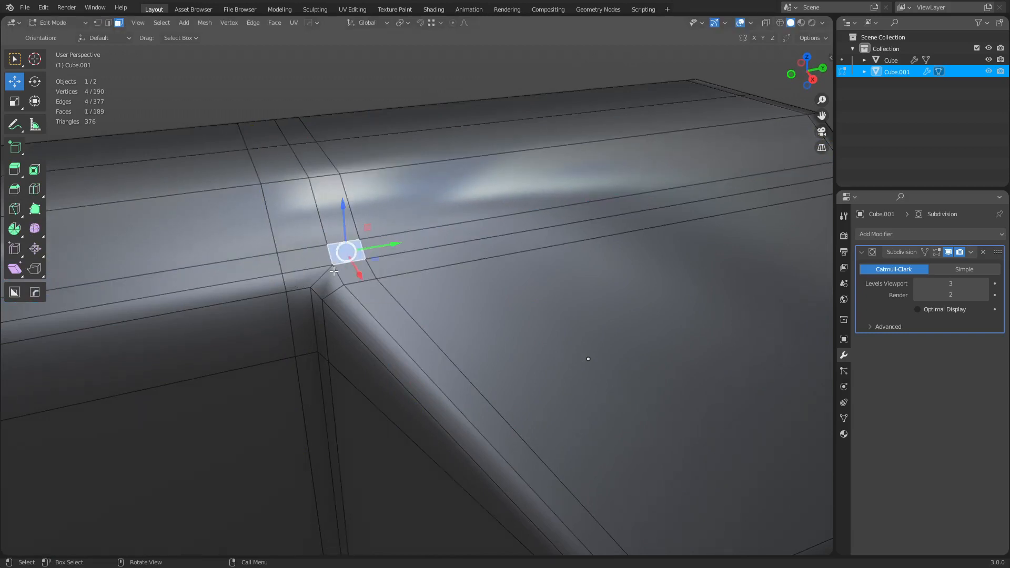
pyautogui.hotkey('ctrl', 'Tab')
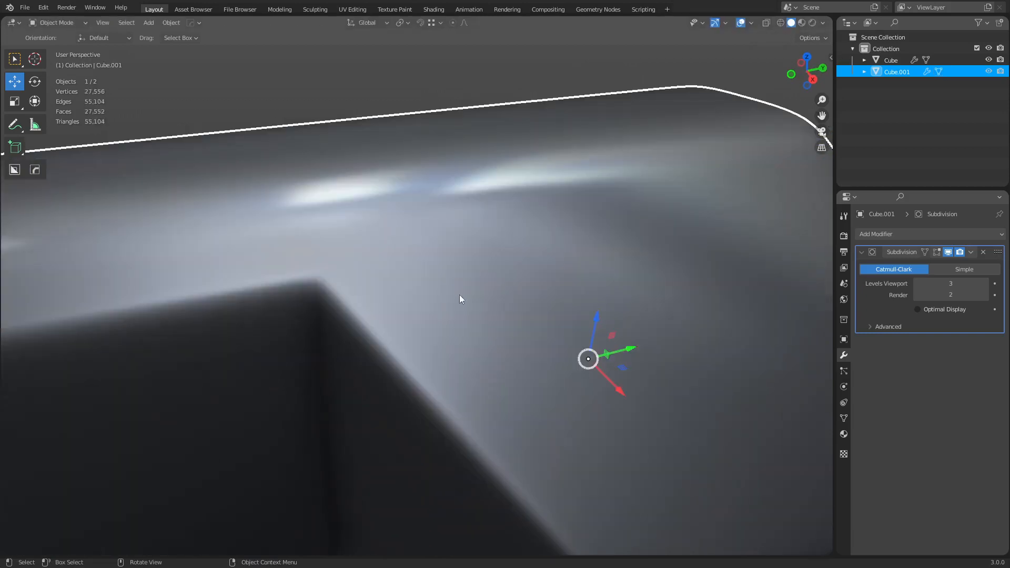
pyautogui.moveTo(459, 295); pyautogui.dragTo(336, 279, button='middle')
pyautogui.scroll(-5, 420, 293)
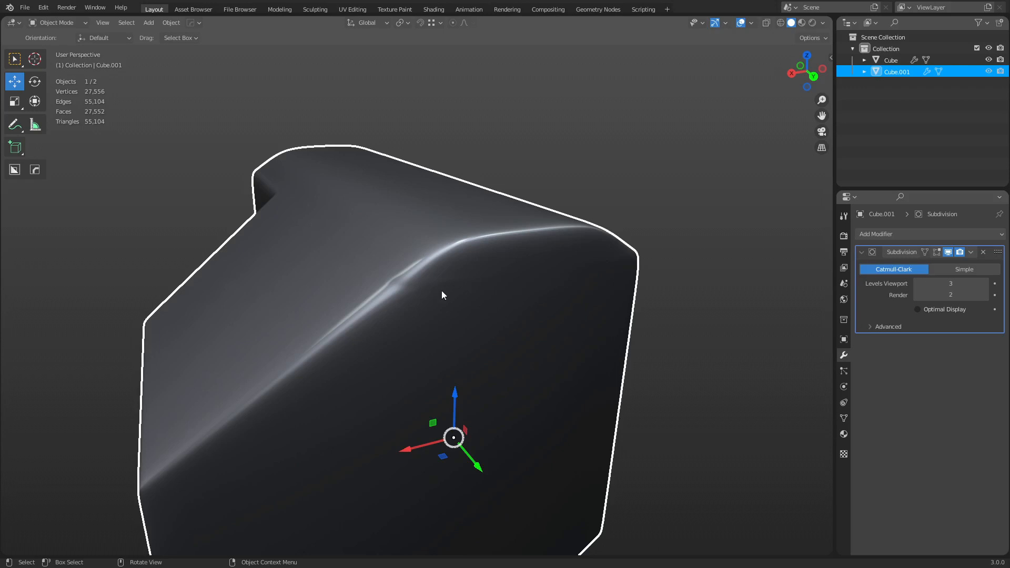
# Connect the lower bevel vertex to the upper bevel vertex where the diagonal begins, cutting a vertical edge run down the end face.
pyautogui.press('Tab')
pyautogui.press('2')
pyautogui.click(466, 309)
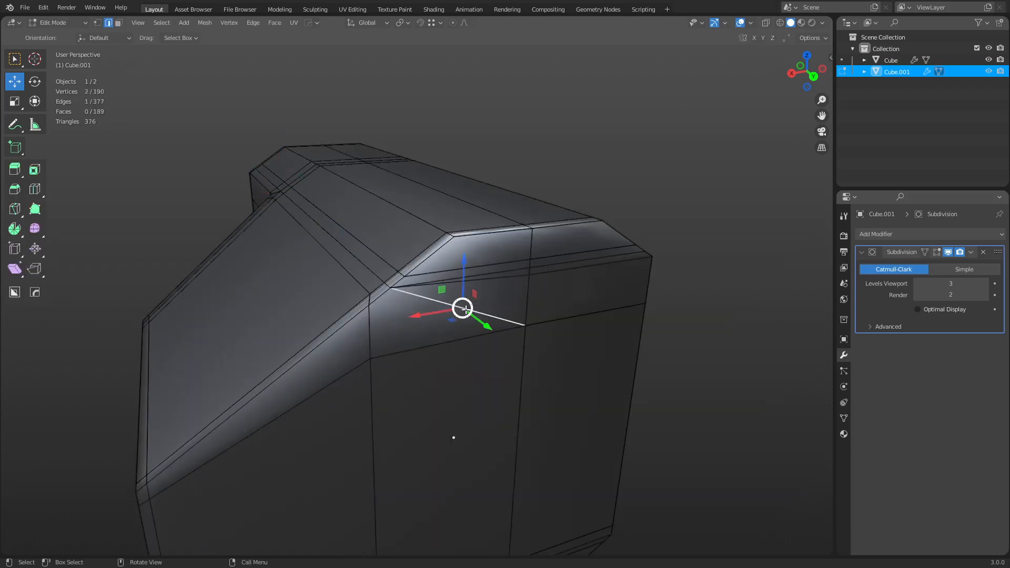
pyautogui.moveTo(466, 310); pyautogui.dragTo(473, 264, button='middle')
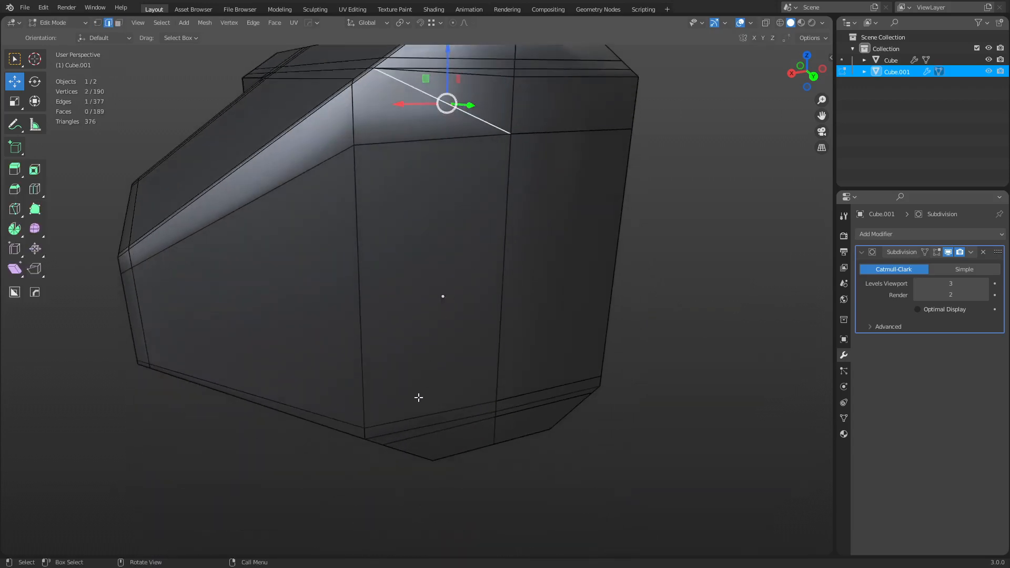
pyautogui.press('1')
pyautogui.click(382, 444)
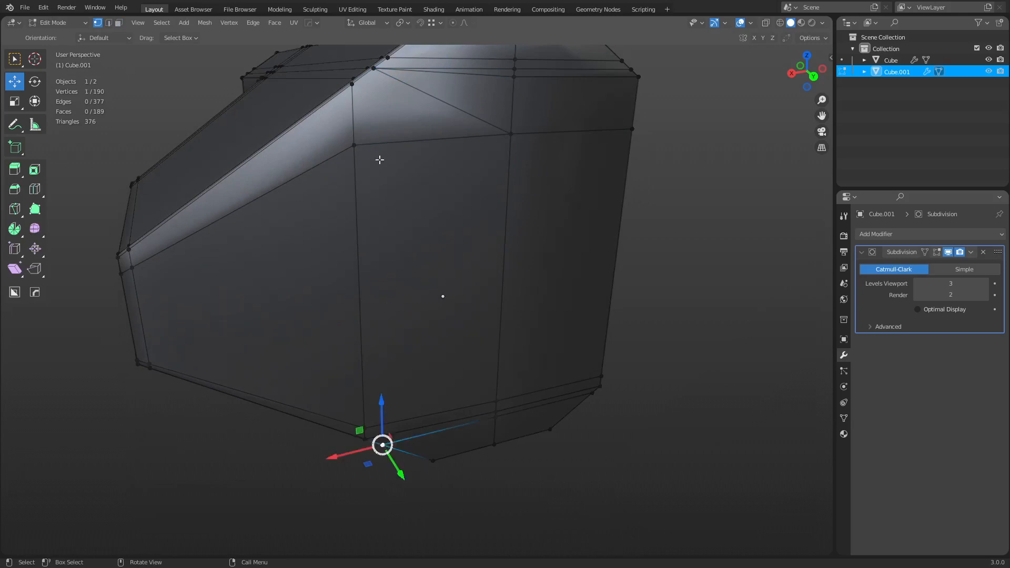
pyautogui.keyDown('shift'); pyautogui.click(378, 74); pyautogui.keyUp('shift')
pyautogui.press('j')
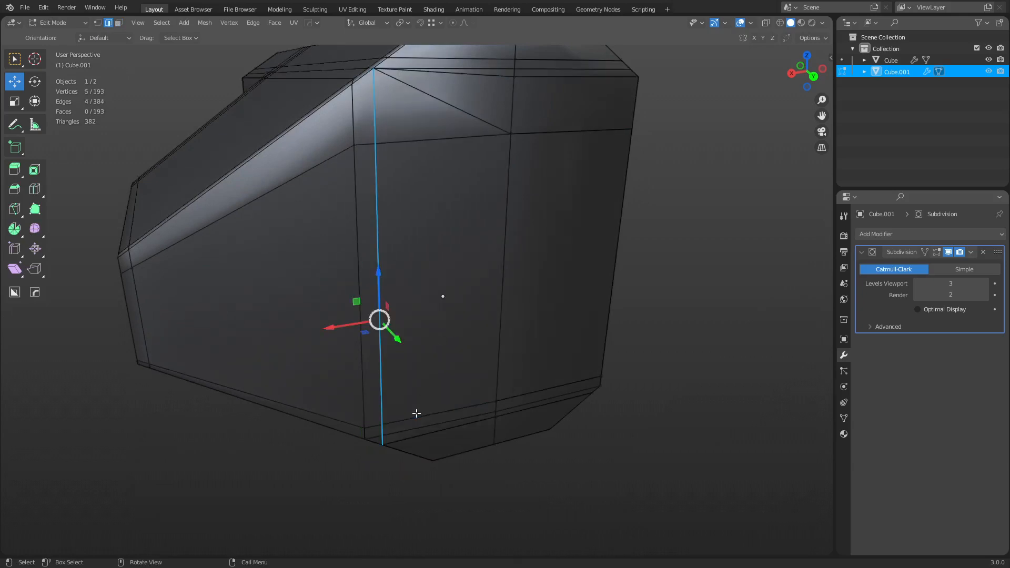
# Dissolve the diagonal edge crossing the upper strip of the end face.
pyautogui.click(459, 111)
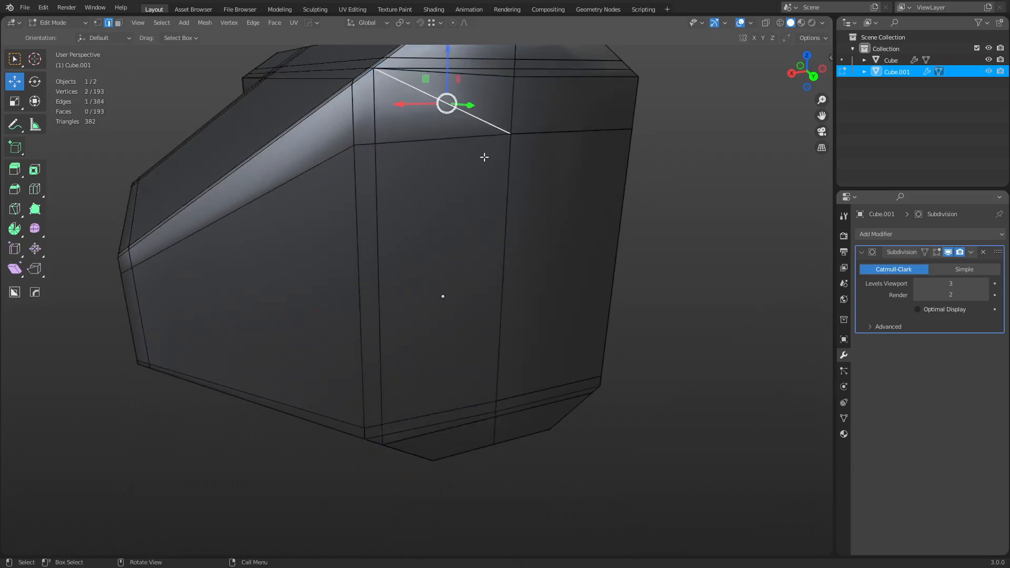
pyautogui.press('x')
pyautogui.click(470, 223)
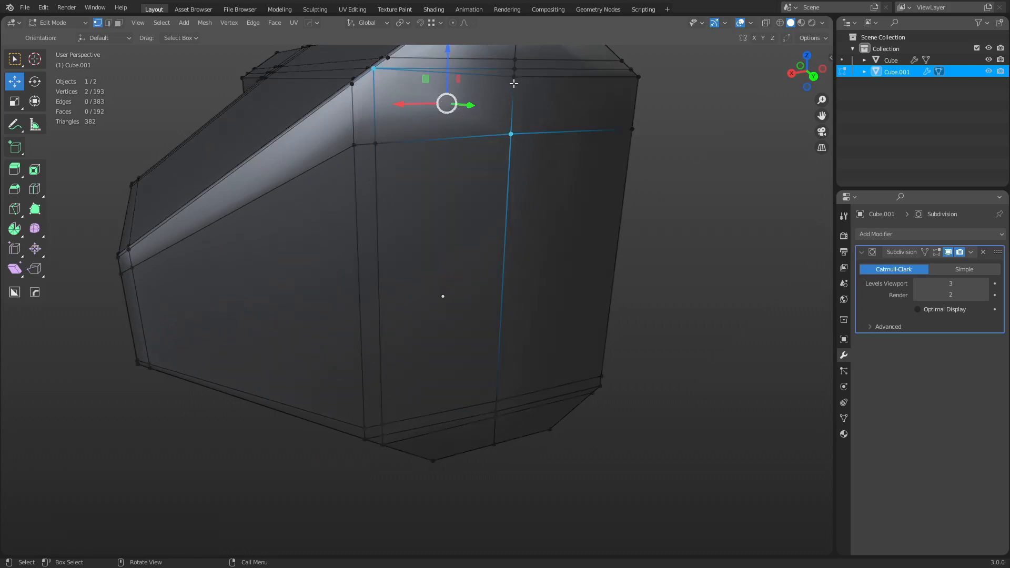
# Connect the upper support vertex to the sloped edge's corner vertex on the end face, and dissolve the redundant edge just above.
pyautogui.press('1')
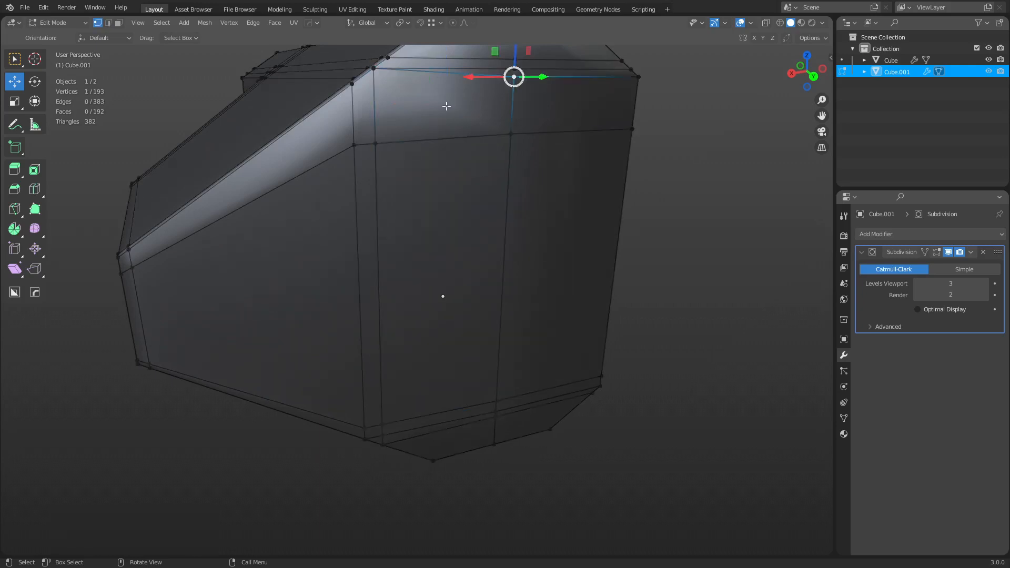
pyautogui.keyDown('shift'); pyautogui.click(353, 85); pyautogui.keyUp('shift')
pyautogui.press('j')
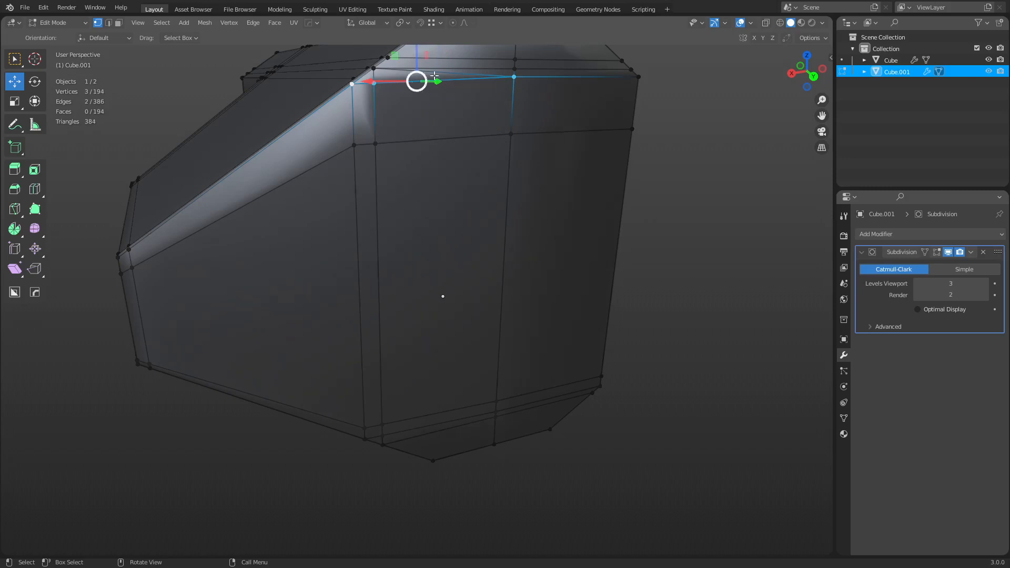
pyautogui.press('2')
pyautogui.press('x')
pyautogui.click(480, 131)
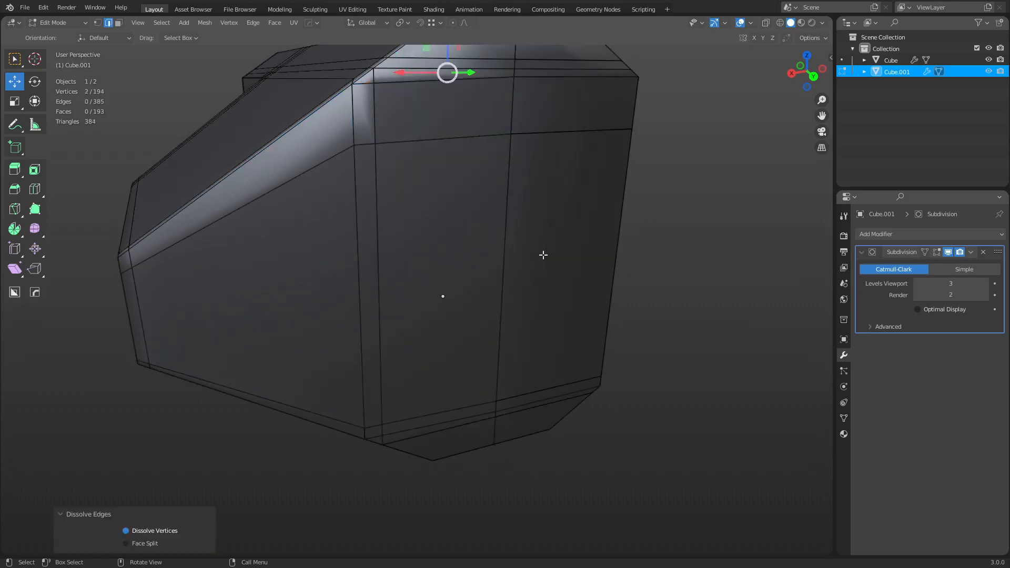
# Slide the new vertical edge run by -1.000 onto its neighbouring edge, and merge all mesh vertices by distance.
pyautogui.moveTo(543, 255)
pyautogui.mouseDown(button='middle')
pyautogui.moveTo(536, 268)
pyautogui.moveTo(537, 255)
pyautogui.mouseUp(button='middle')
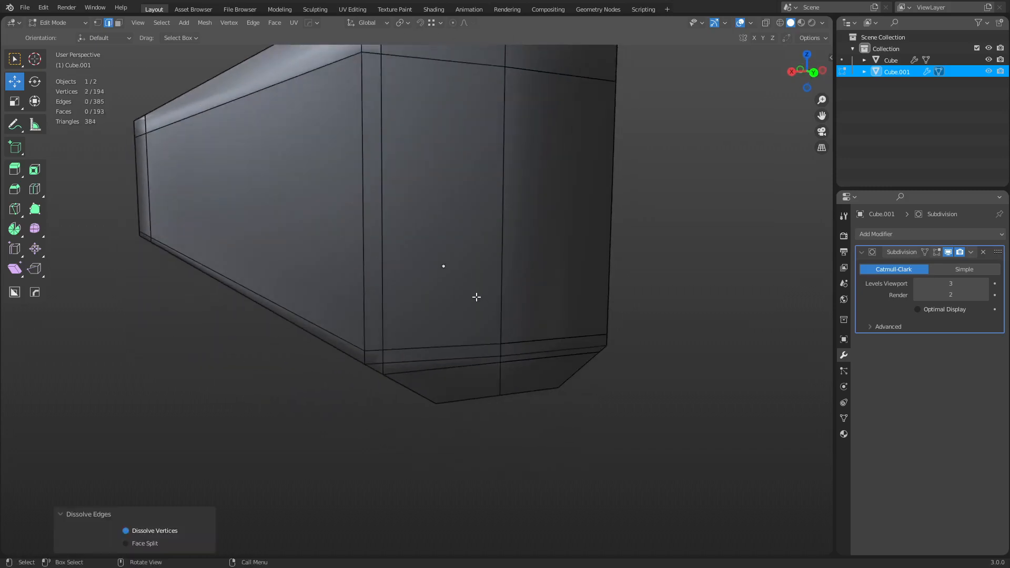
pyautogui.moveTo(479, 230); pyautogui.dragTo(481, 257, button='middle')
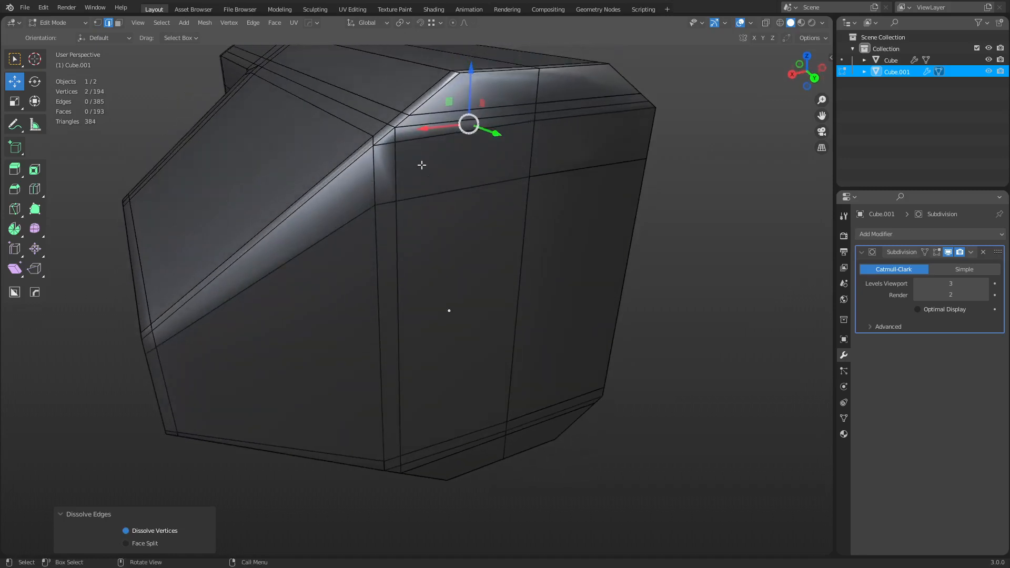
pyautogui.click(398, 170)
pyautogui.keyDown('ctrl'); pyautogui.click(398, 311); pyautogui.keyUp('ctrl')
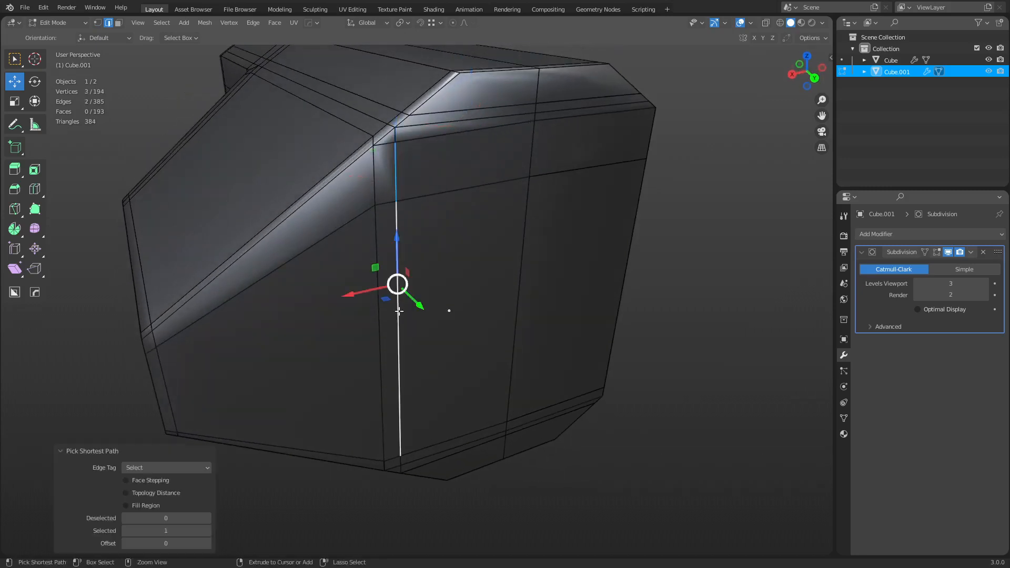
pyautogui.keyDown('ctrl'); pyautogui.click(401, 461); pyautogui.keyUp('ctrl')
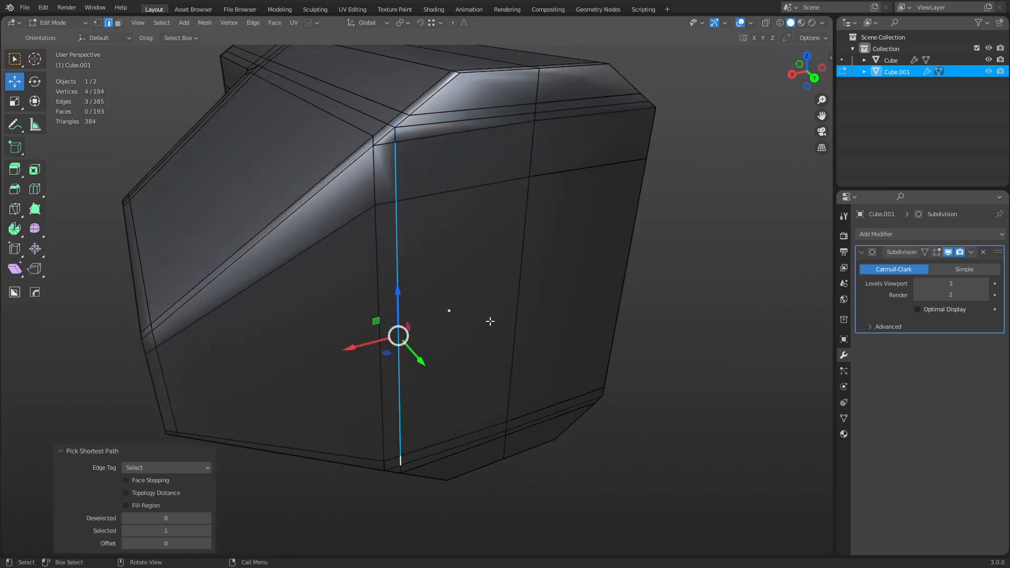
pyautogui.press('g')
pyautogui.press('g')
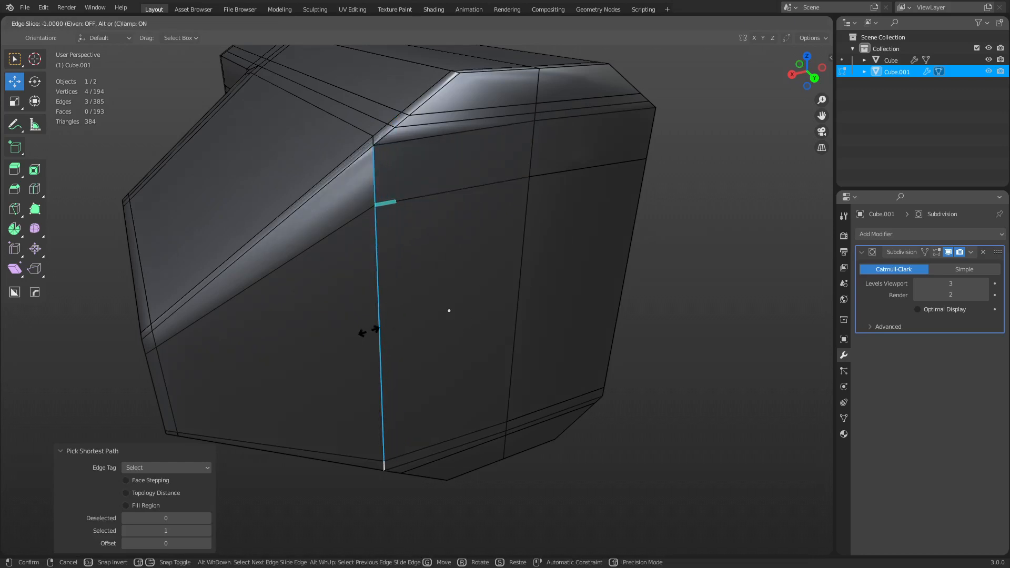
pyautogui.click(369, 330)
pyautogui.press('a')
pyautogui.press('m')
pyautogui.click(498, 316)
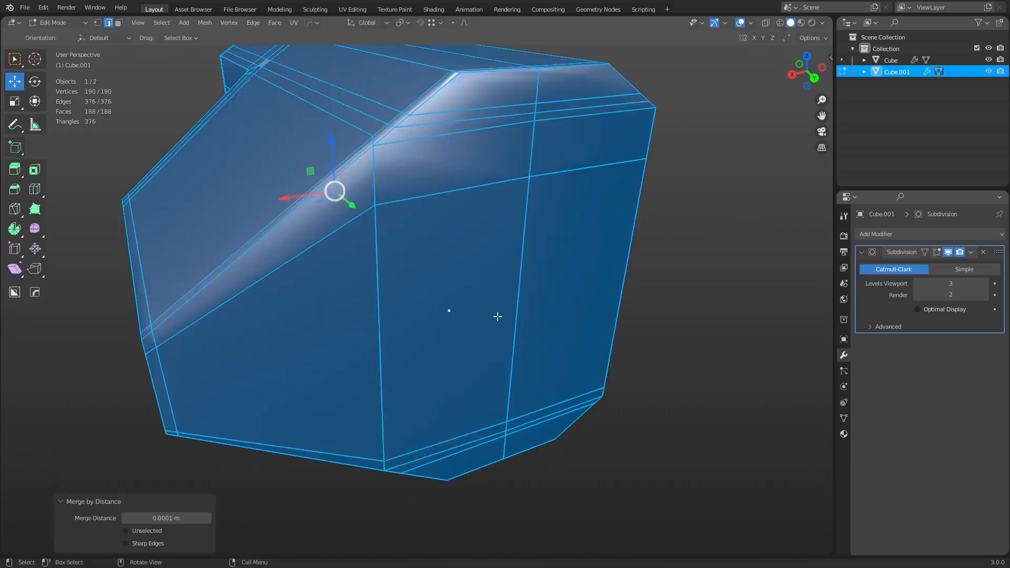
# Inspect the subdivided edge flow around the sloped end corner in wireframe shading.
pyautogui.hotkey('ctrl', 'Tab')
pyautogui.click(466, 322)
pyautogui.moveTo(450, 276); pyautogui.dragTo(452, 332, button='middle')
pyautogui.hotkey('shift', 'z')
pyautogui.moveTo(408, 296); pyautogui.dragTo(445, 317, button='middle')
pyautogui.scroll(2, 474, 279)
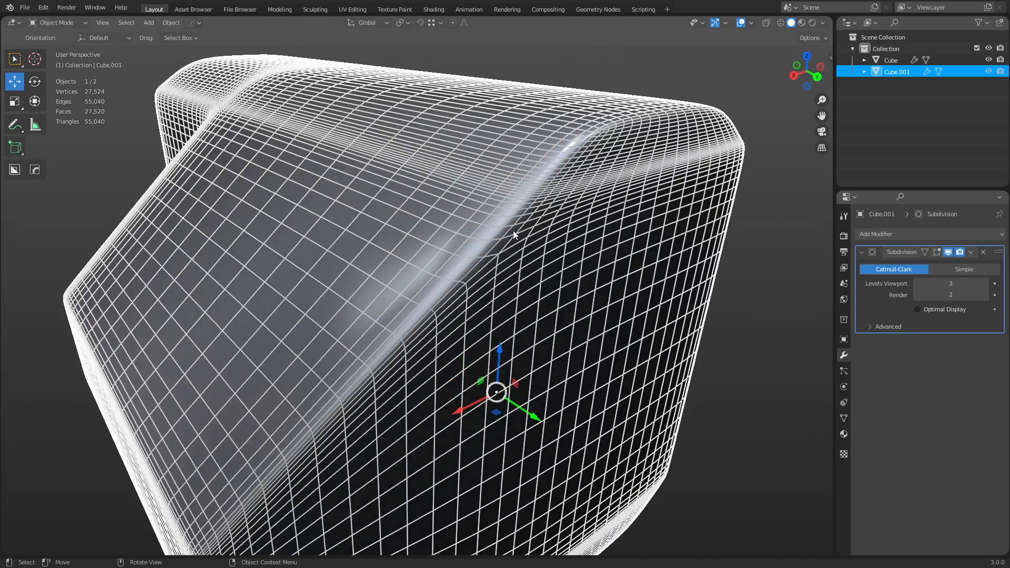
pyautogui.scroll(-3, 463, 268)
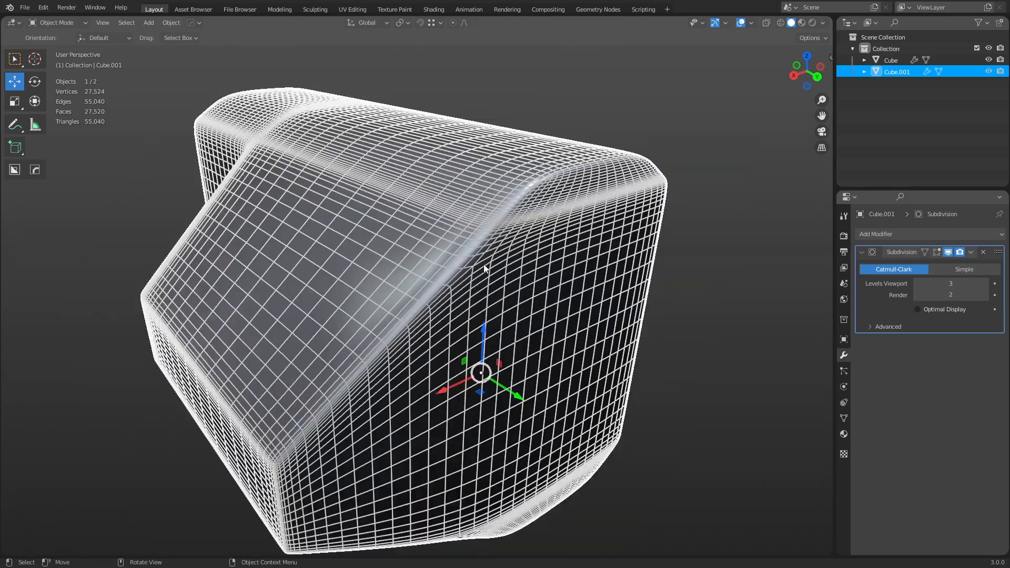
pyautogui.hotkey('shift', 'z')
# Compare the subdivided surface with the edit cage at the opposite upper corner and around the end face.
pyautogui.moveTo(455, 256); pyautogui.dragTo(381, 236, button='middle')
pyautogui.hotkey('ctrl', 'Tab')
pyautogui.click(505, 207)
pyautogui.moveTo(505, 207); pyautogui.dragTo(487, 228, button='middle')
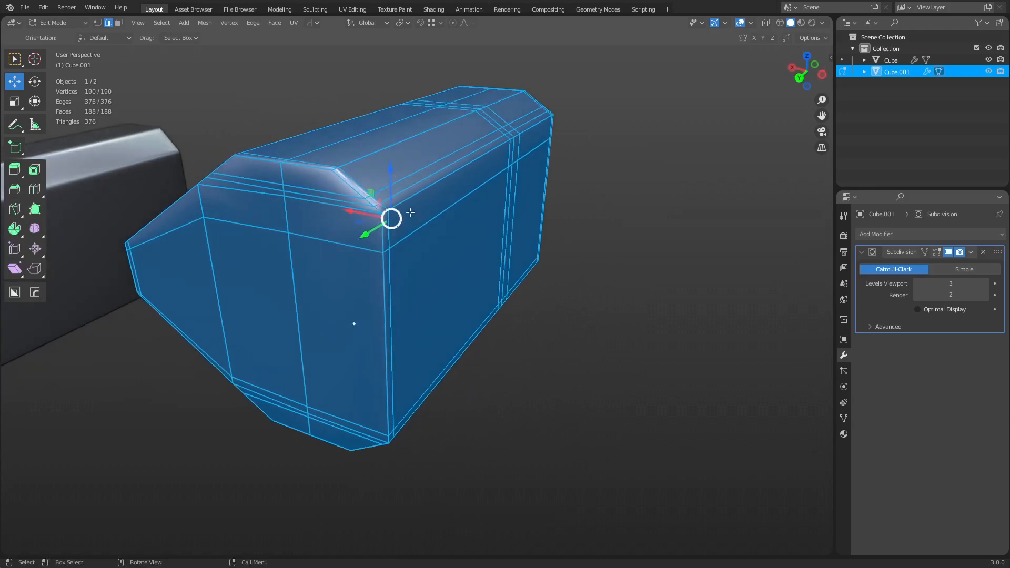
pyautogui.hotkey('ctrl', 'Tab')
pyautogui.click(363, 216)
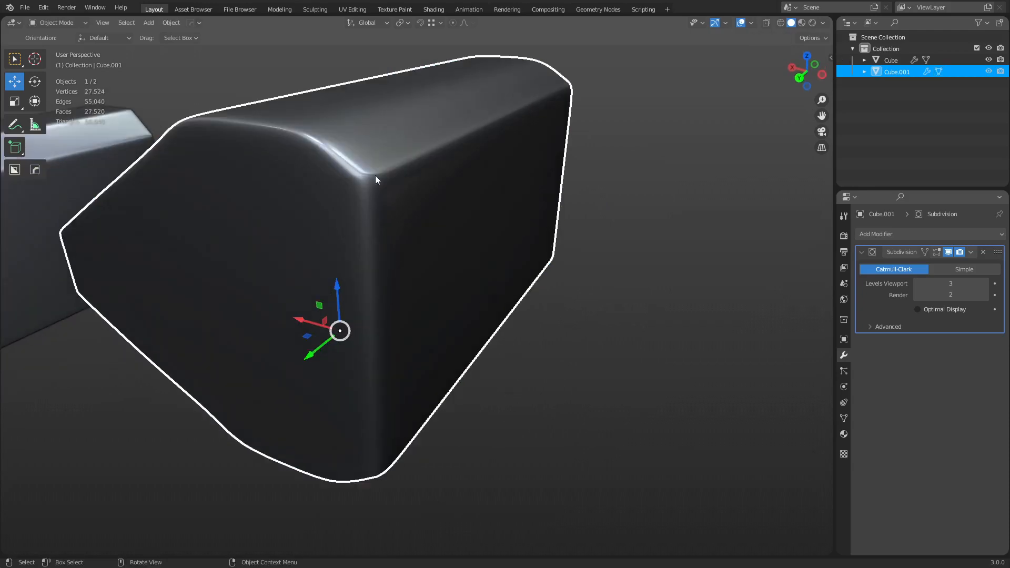
pyautogui.hotkey('ctrl', 'Tab')
pyautogui.click(420, 176)
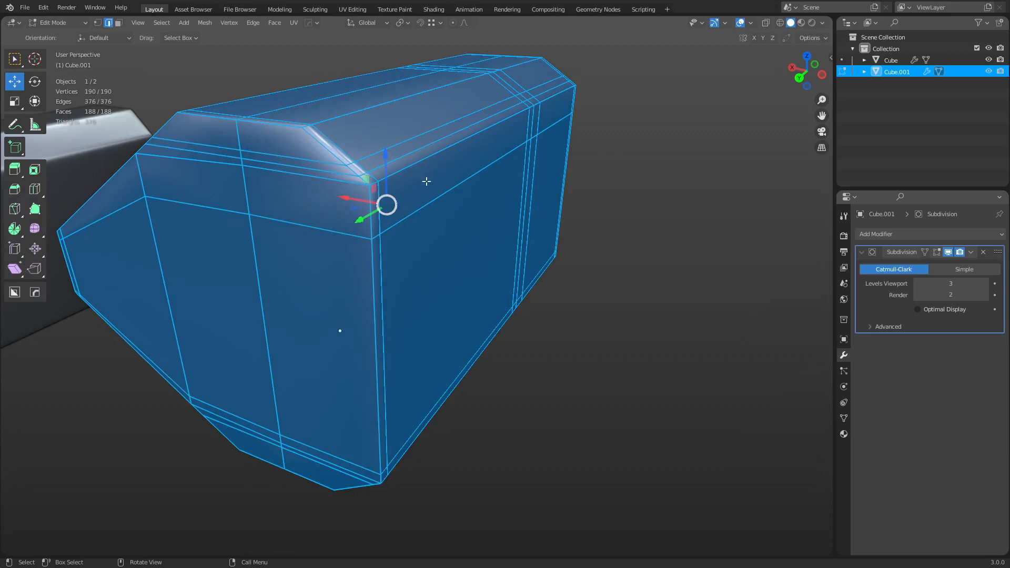
pyautogui.moveTo(426, 181); pyautogui.dragTo(505, 174, button='middle')
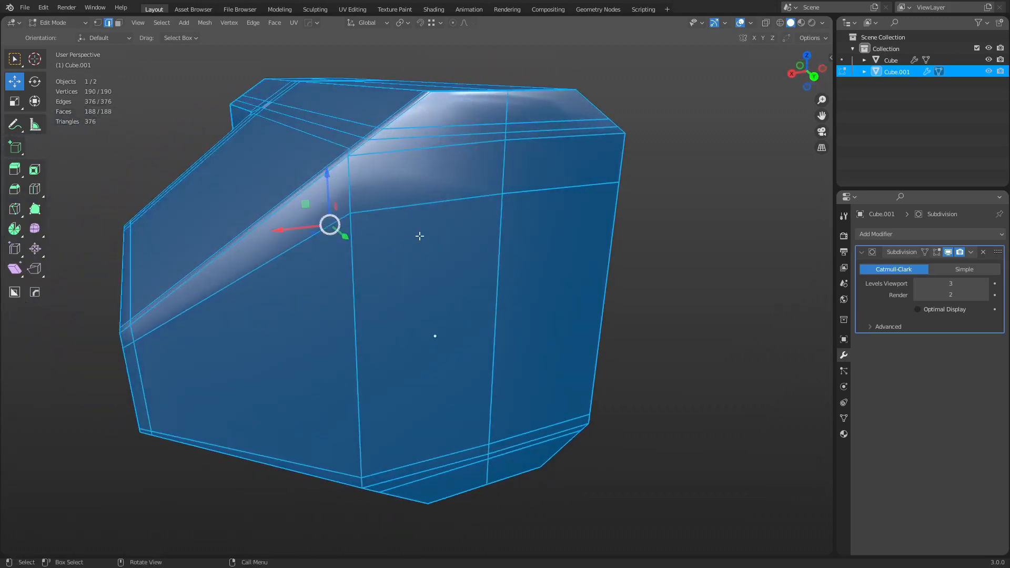
# Deselect all of Cube.001's geometry and return to Object Mode.
pyautogui.press('3')
pyautogui.moveTo(215, 329); pyautogui.dragTo(232, 419, button='middle')
pyautogui.hotkey('alt', 'a')
pyautogui.moveTo(488, 231); pyautogui.dragTo(338, 264, button='middle')
pyautogui.click(338, 264)
pyautogui.hotkey('ctrl', 'Tab')
pyautogui.click(237, 288)
pyautogui.moveTo(236, 288); pyautogui.dragTo(614, 314, button='middle')
# Add a plane and move it horizontally into the gap between the two blocks, about -3.5 m in X and -2.37 m in Y.
pyautogui.hotkey('shift', 'a')
pyautogui.moveTo(429, 274)
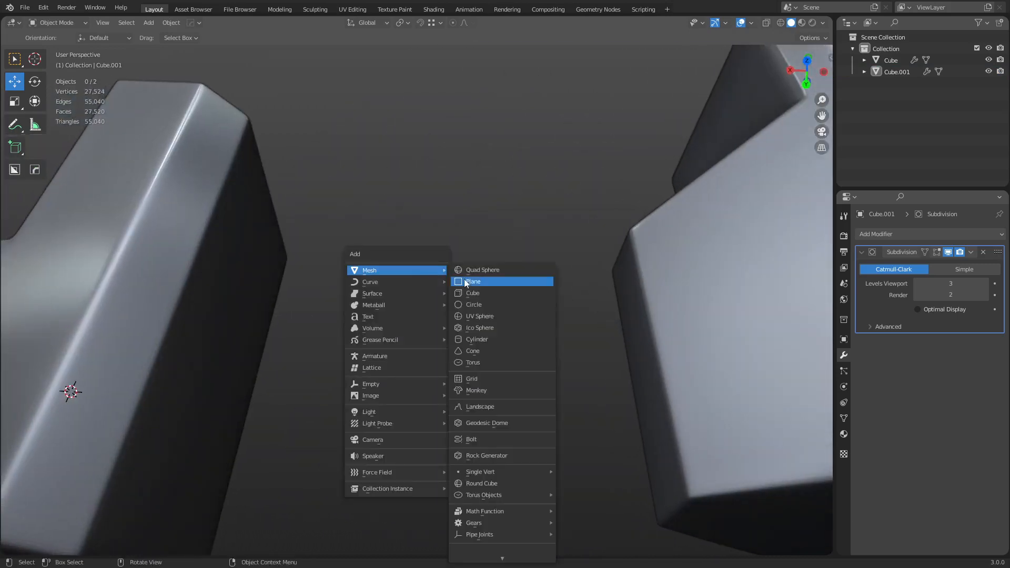
pyautogui.click(475, 283)
pyautogui.scroll(-5, 471, 283)
pyautogui.press('g')
pyautogui.hotkey('shift', 'z')
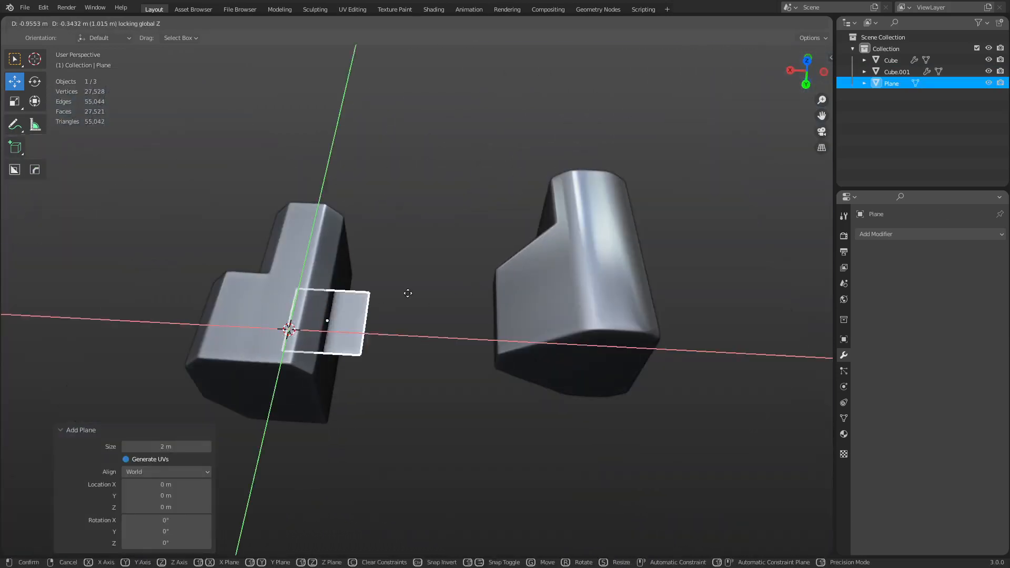
pyautogui.click(460, 253)
pyautogui.scroll(6, 481, 275)
pyautogui.press('`')
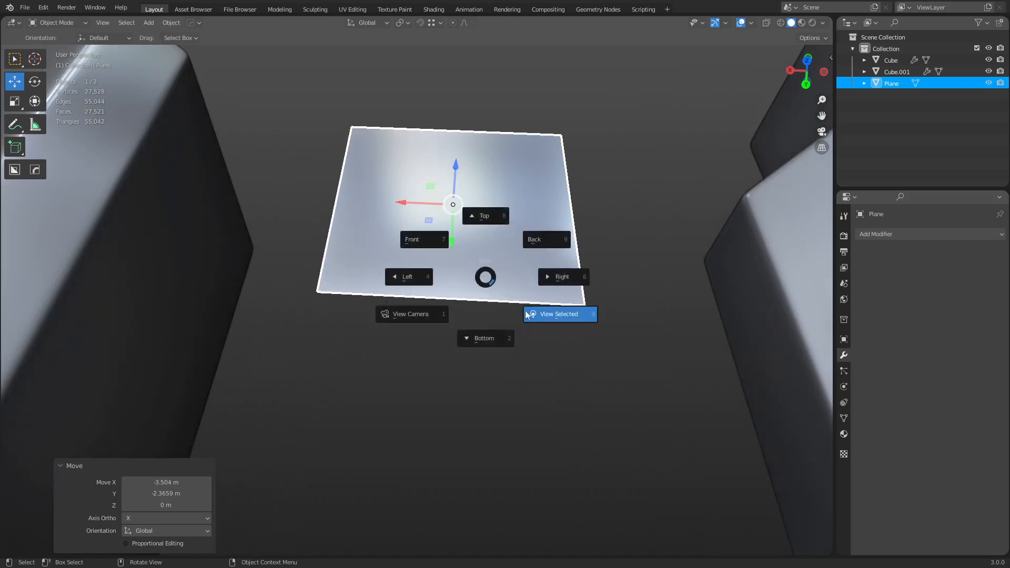
pyautogui.click(532, 316)
# Duplicate the plane's face in Edit Mode and offset the copy about -2.89 m along Y.
pyautogui.hotkey('ctrl', 'Tab')
pyautogui.click(574, 315)
pyautogui.scroll(-3, 565, 318)
pyautogui.moveTo(564, 318); pyautogui.dragTo(497, 353, button='middle')
pyautogui.hotkey('shift', 'd')
pyautogui.press('x')
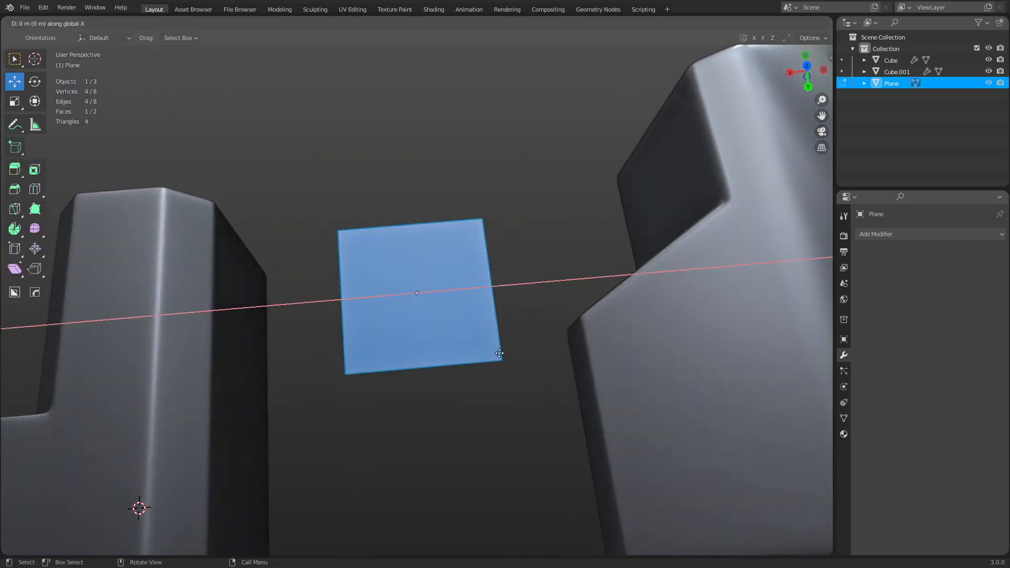
pyautogui.press('y')
pyautogui.click(480, 169)
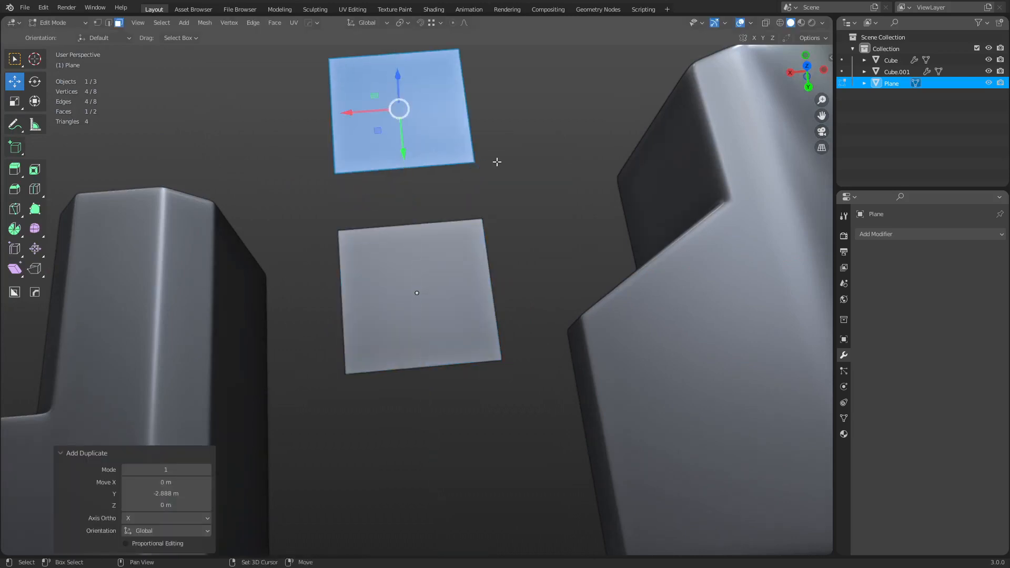
# Rotate the duplicated face -45° about the Z axis.
pyautogui.keyDown('shift'); pyautogui.moveTo(496, 162); pyautogui.dragTo(496, 258, button='middle'); pyautogui.keyUp('shift')
pyautogui.press('r')
pyautogui.press('z')
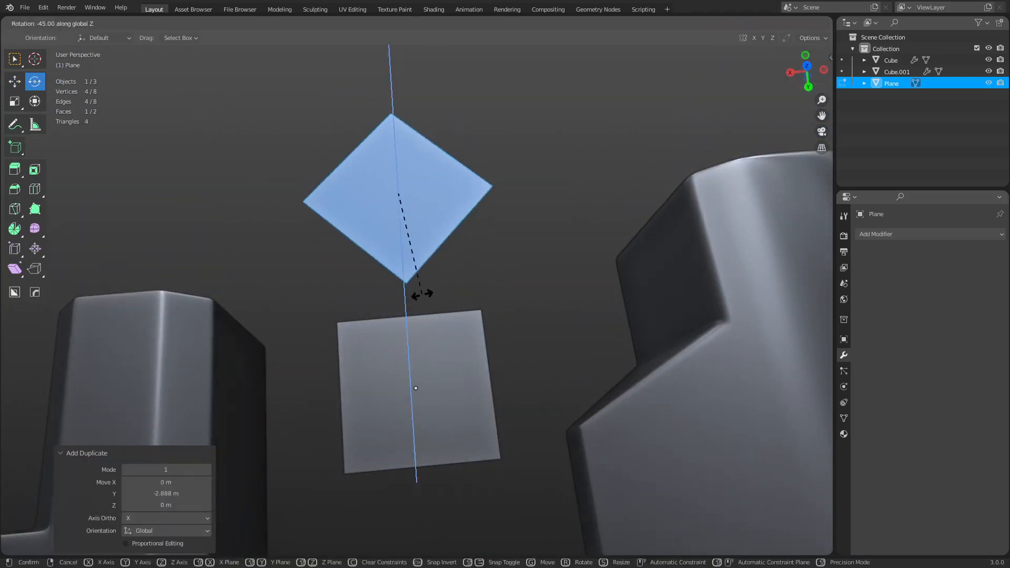
pyautogui.click(421, 294)
# Delete both faces of the plane object and return to Object Mode.
pyautogui.hotkey('ctrl', 'Tab')
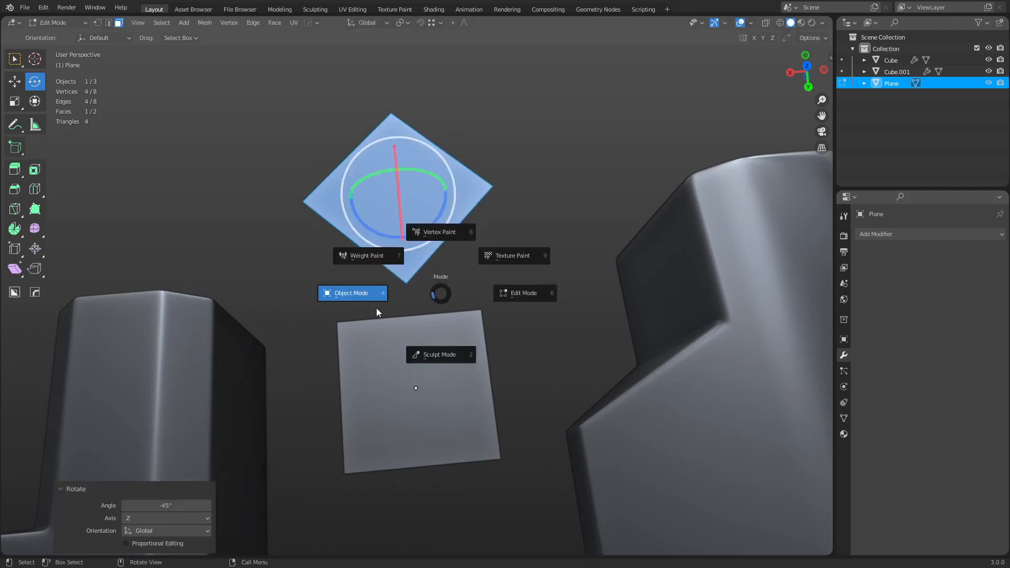
pyautogui.click(376, 308)
pyautogui.click(495, 263)
pyautogui.click(430, 239)
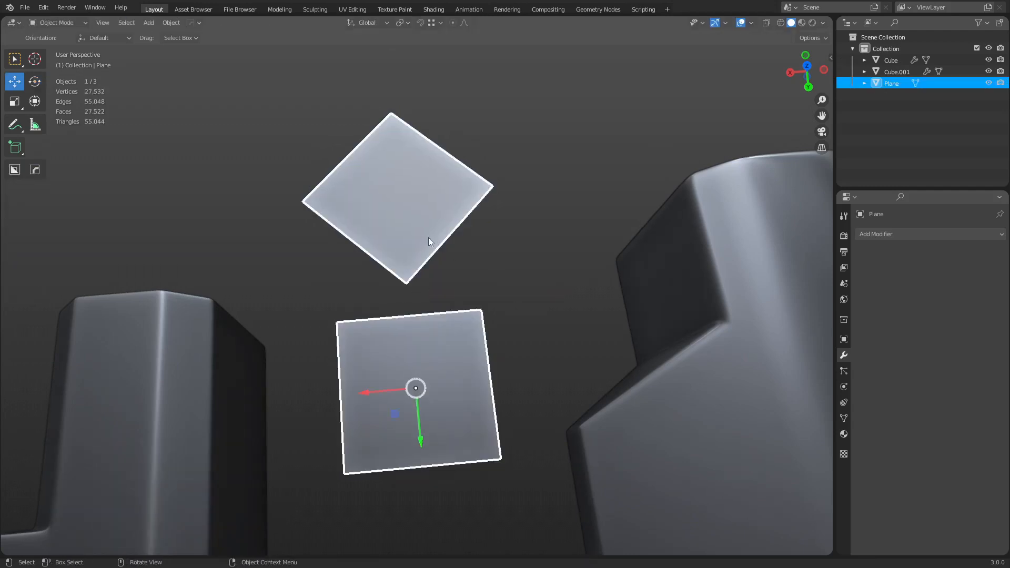
pyautogui.press('Tab')
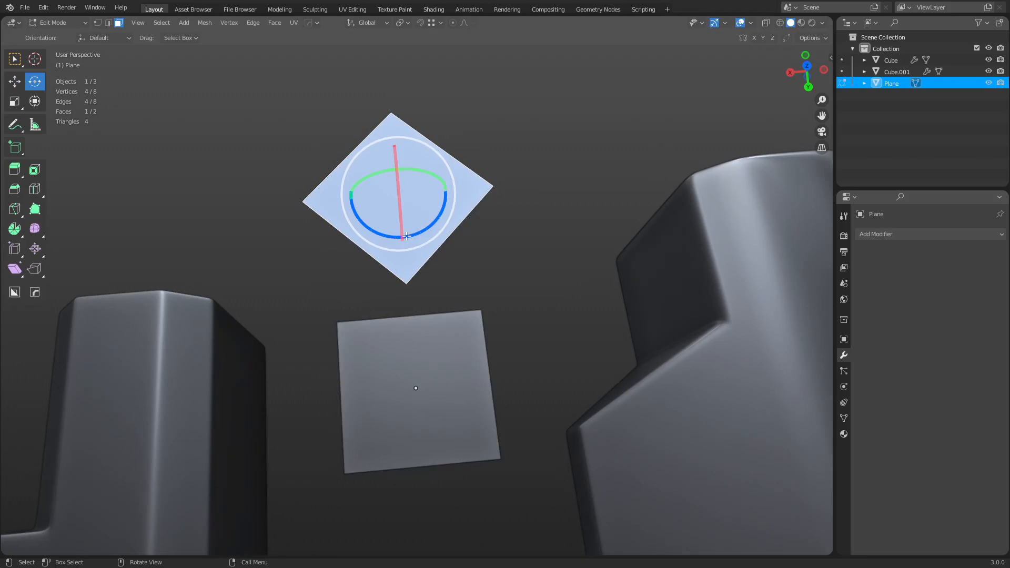
pyautogui.keyDown('shift'); pyautogui.click(409, 363); pyautogui.keyUp('shift')
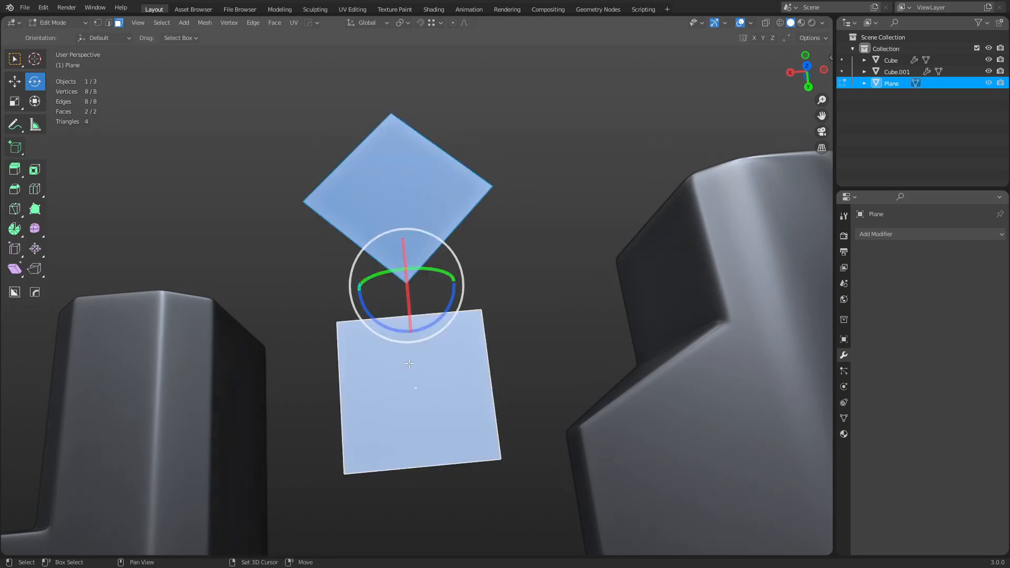
pyautogui.press('x')
pyautogui.click(392, 310)
pyautogui.hotkey('ctrl', 'Tab')
pyautogui.click(348, 317)
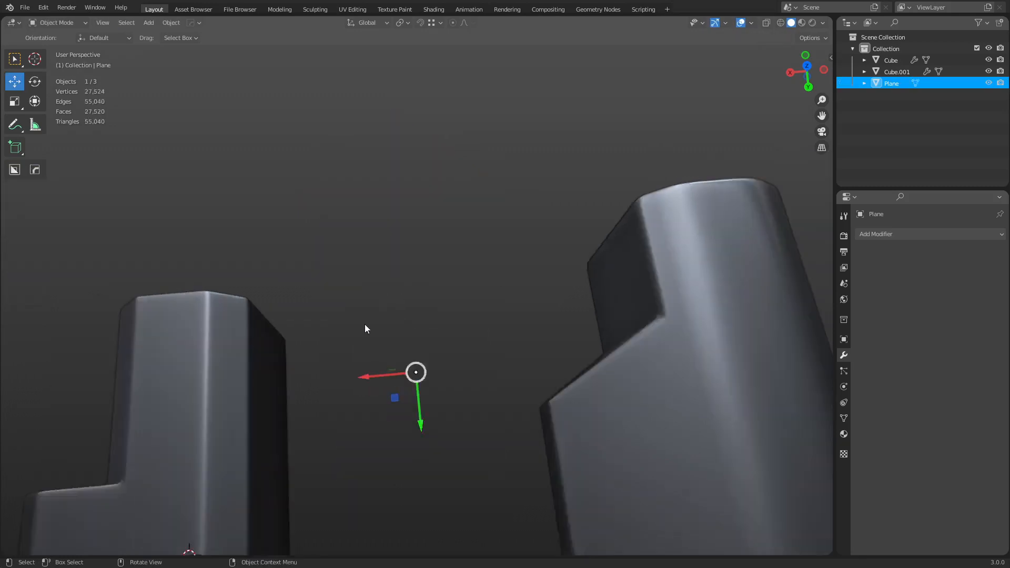
# Select the block Cube.001, frame it in the view and enter Edit Mode.
pyautogui.scroll(-8, 394, 363)
pyautogui.click(490, 366)
pyautogui.press('`')
pyautogui.click(549, 406)
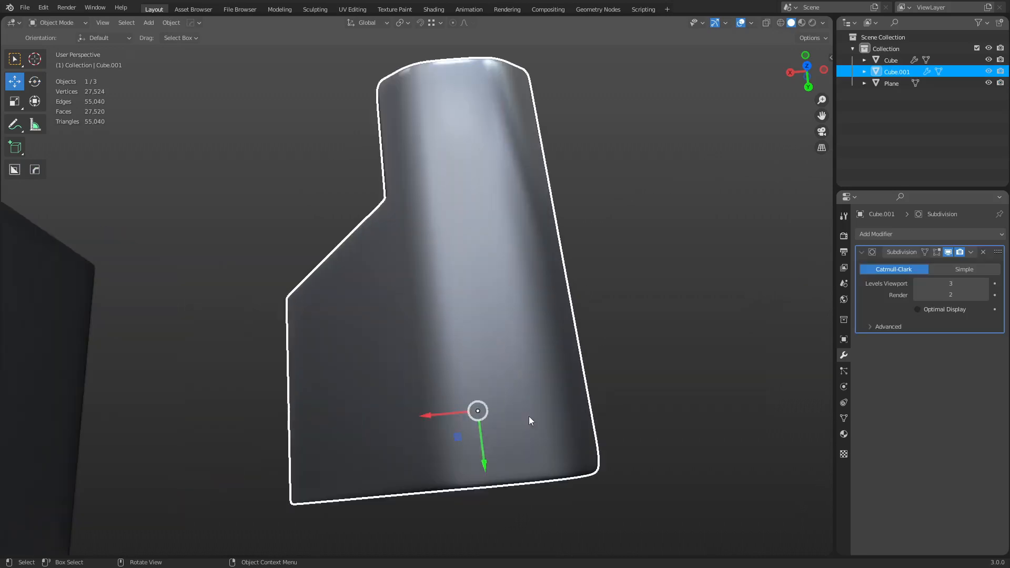
pyautogui.moveTo(529, 421); pyautogui.dragTo(549, 315, button='middle')
pyautogui.hotkey('ctrl', 'Tab')
pyautogui.click(579, 313)
# Slide the lower horizontal edge loop of the block slightly upward, away from the bottom edge.
pyautogui.scroll(5, 451, 282)
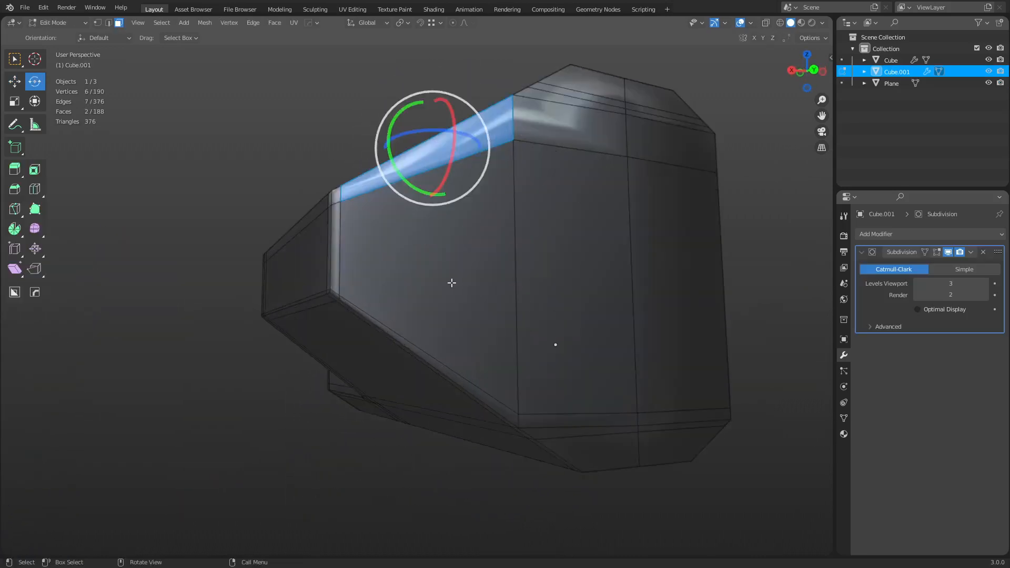
pyautogui.scroll(1, 400, 275)
pyautogui.keyDown('shift'); pyautogui.moveTo(388, 280); pyautogui.dragTo(433, 309, button='middle'); pyautogui.keyUp('shift')
pyautogui.press('2')
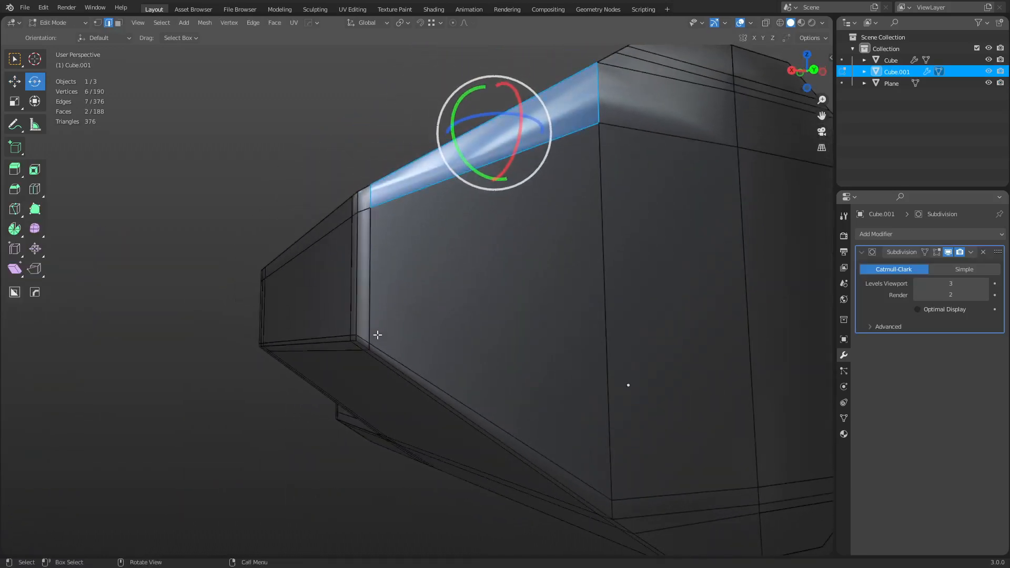
pyautogui.keyDown('alt'); pyautogui.click(378, 349); pyautogui.keyUp('alt')
pyautogui.hotkey('shift', 'space')
pyautogui.press('g')
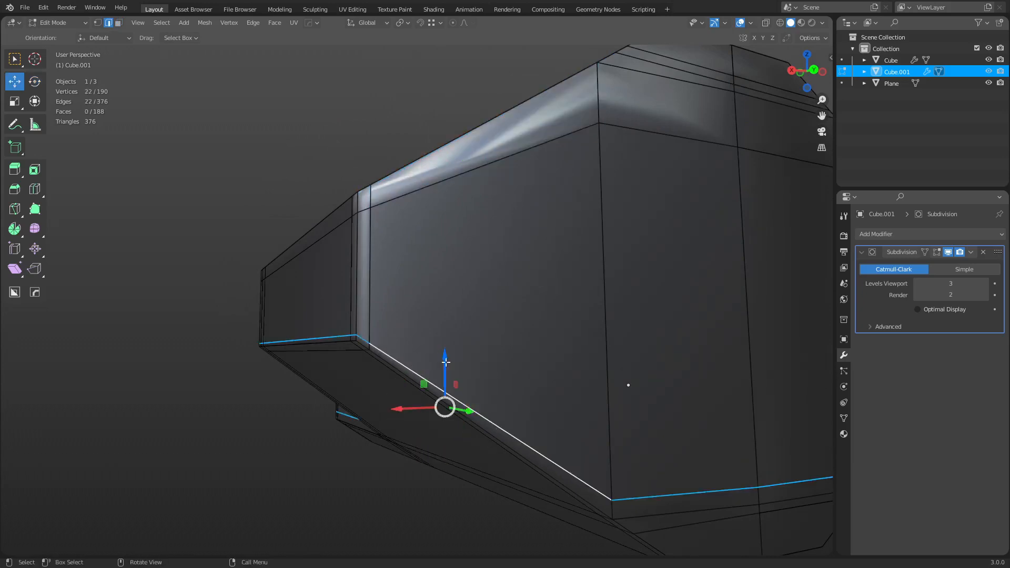
pyautogui.press('g')
pyautogui.press('g')
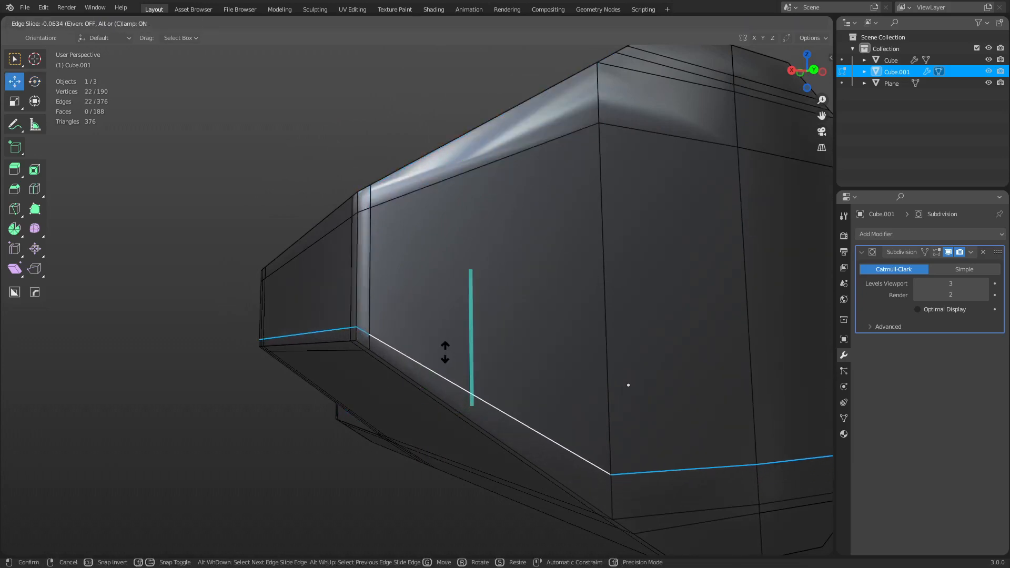
pyautogui.click(418, 308)
pyautogui.scroll(2, 400, 297)
# Select the small upper and lower corner faces at the block's narrow end and examine the adjoining surfaces.
pyautogui.hotkey('alt', 'a')
pyautogui.press('3')
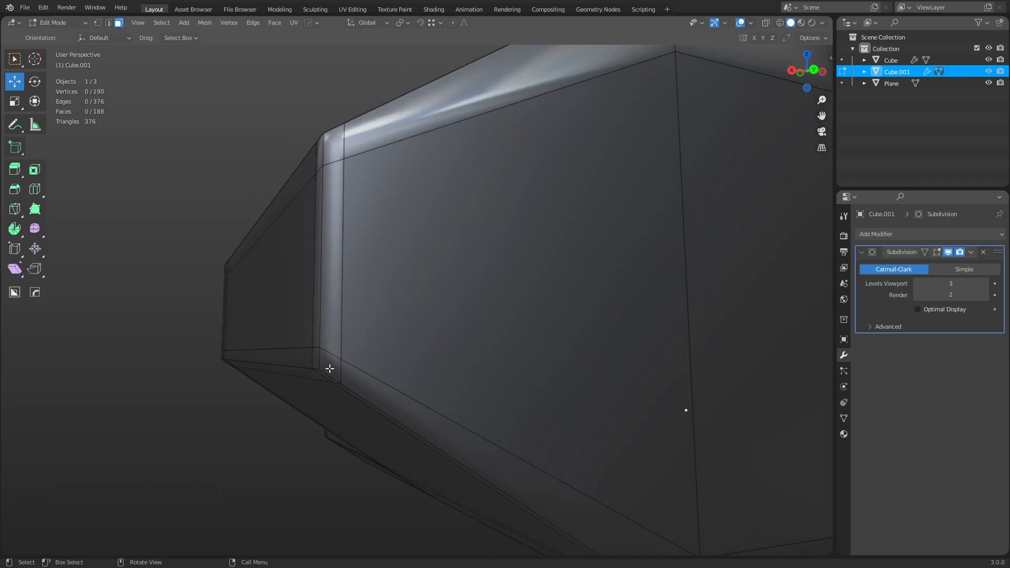
pyautogui.click(330, 365)
pyautogui.keyDown('shift'); pyautogui.click(338, 151); pyautogui.keyUp('shift')
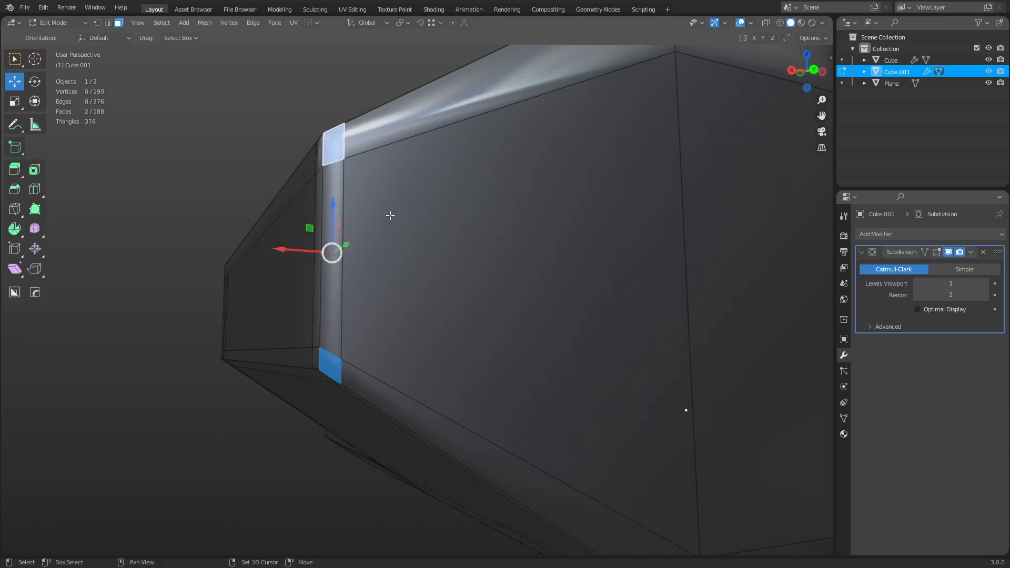
pyautogui.moveTo(389, 214); pyautogui.dragTo(225, 234, button='middle')
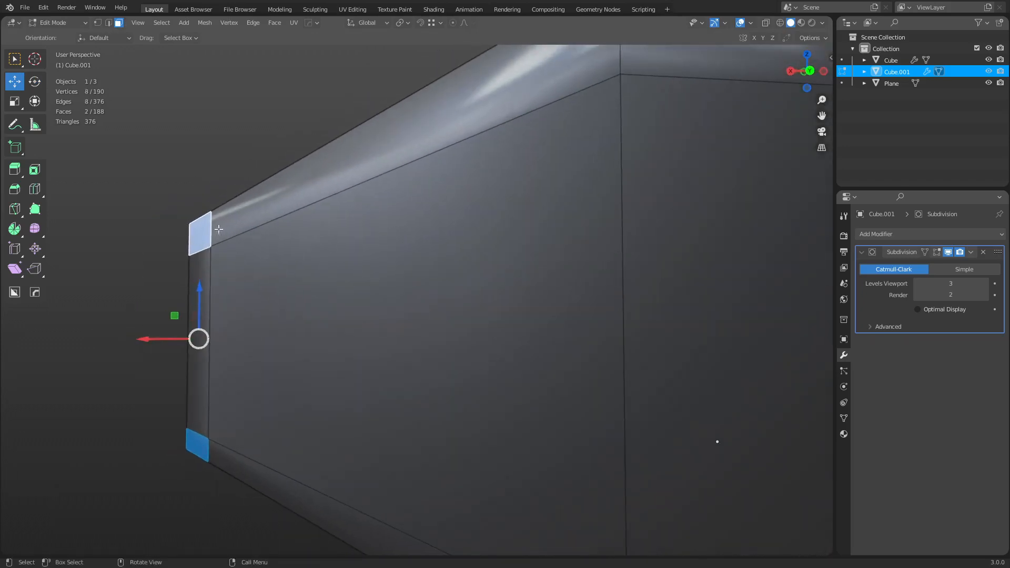
pyautogui.moveTo(452, 232); pyautogui.dragTo(531, 279, button='middle')
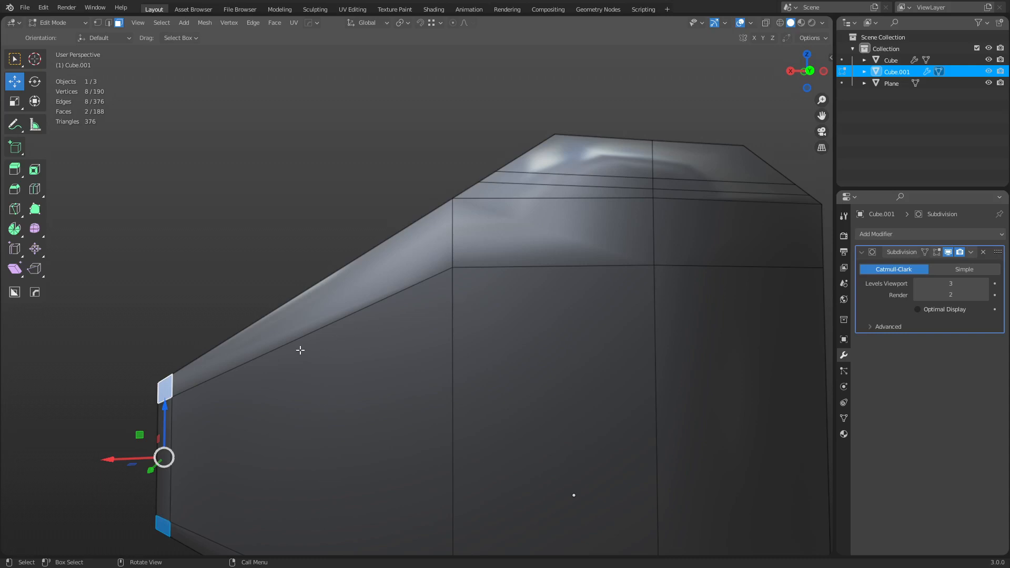
pyautogui.scroll(-2, 300, 350)
pyautogui.moveTo(497, 318); pyautogui.dragTo(449, 252, button='middle')
# Examine the block's large end face by selecting faces on its bevelled bottom and top, and inspect the side.
pyautogui.click(512, 428)
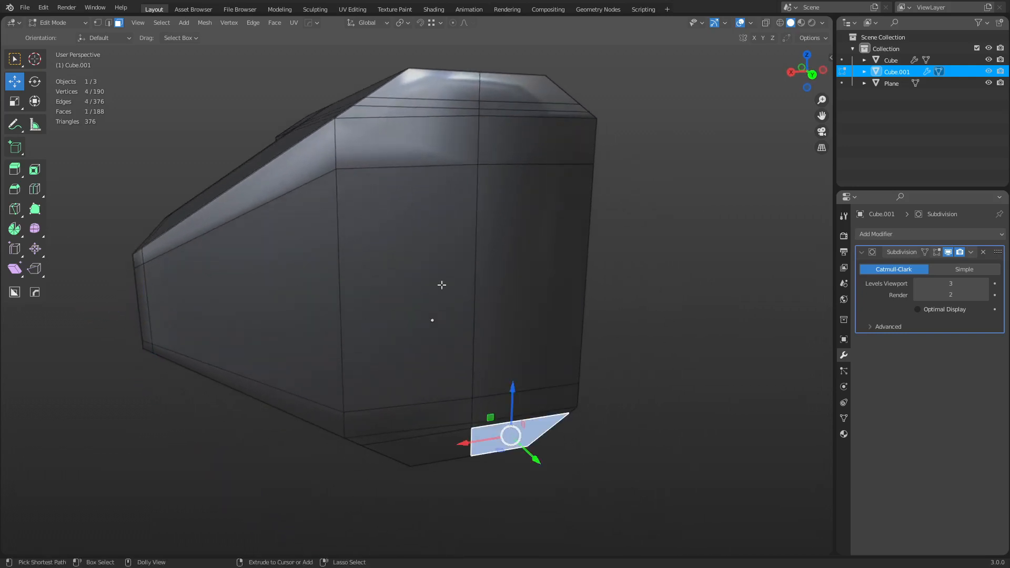
pyautogui.keyDown('ctrl'); pyautogui.keyDown('shift'); pyautogui.click(394, 98); pyautogui.keyUp('shift'); pyautogui.keyUp('ctrl')
pyautogui.moveTo(685, 342); pyautogui.dragTo(480, 216, button='middle')
pyautogui.click(476, 218)
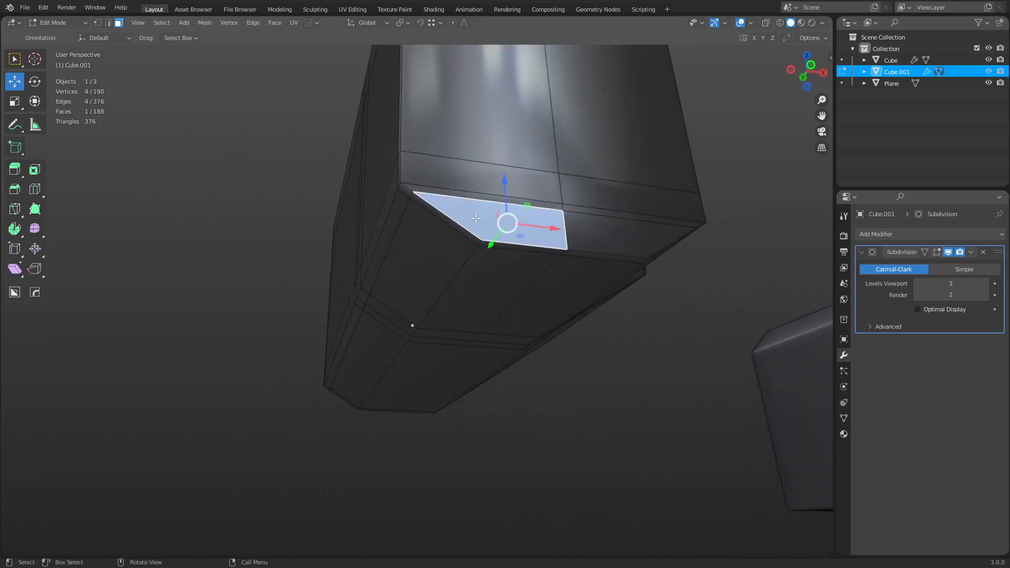
pyautogui.click(574, 228)
pyautogui.click(534, 225)
pyautogui.moveTo(576, 228); pyautogui.dragTo(499, 257, button='middle')
pyautogui.moveTo(396, 265); pyautogui.dragTo(389, 316, button='middle')
pyautogui.moveTo(639, 270); pyautogui.dragTo(588, 208, button='middle')
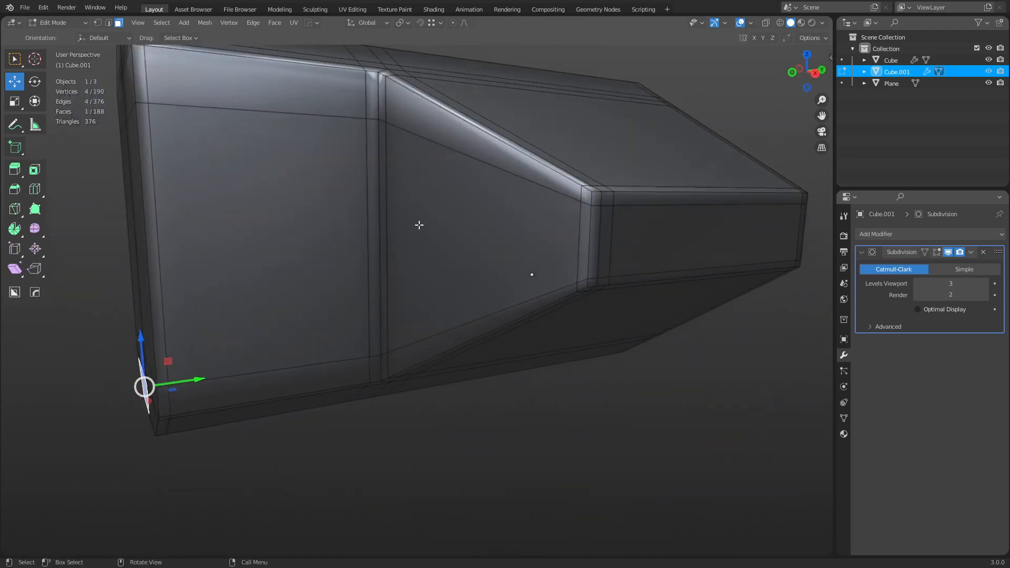
# Add one centred vertical loop cut through the block's tapered section.
pyautogui.hotkey('ctrl', 'r')
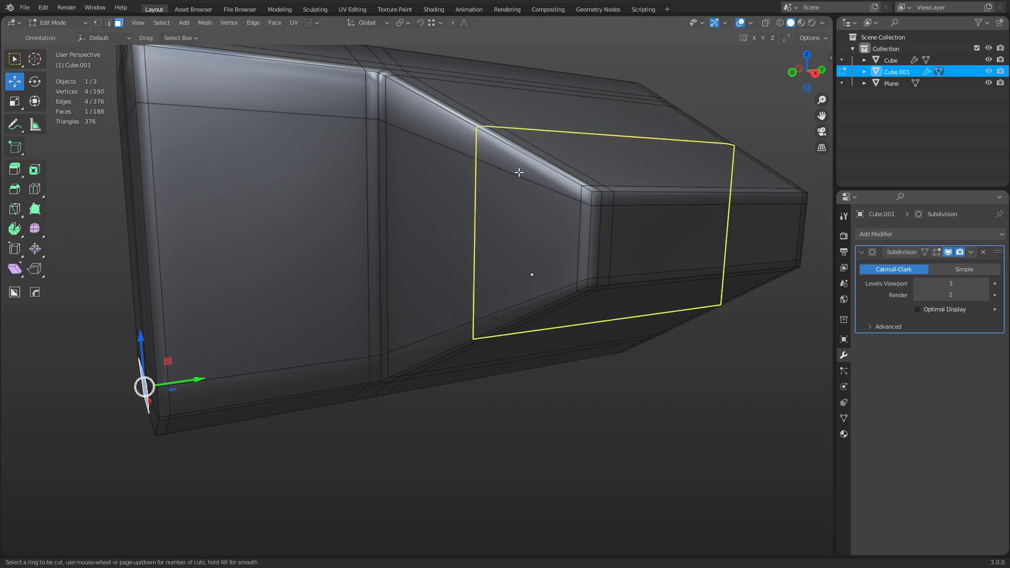
pyautogui.click(518, 172)
pyautogui.rightClick(519, 172)
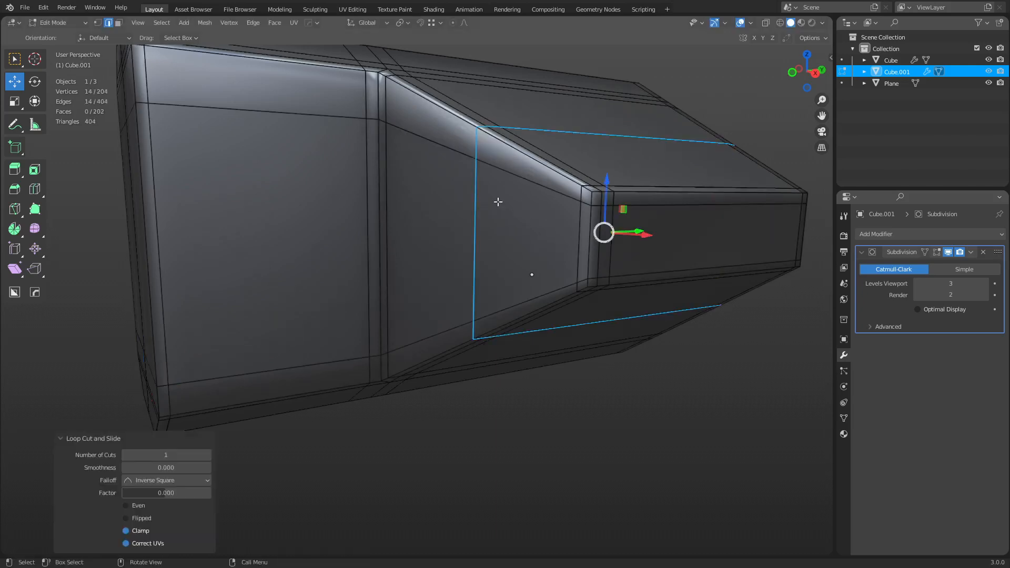
pyautogui.hotkey('ctrl', 'z')
# Select the upper horizontal edge loop from the end face up to the new vertical cut and slide it downward.
pyautogui.keyDown('alt'); pyautogui.click(308, 114); pyautogui.keyUp('alt')
pyautogui.click(415, 135)
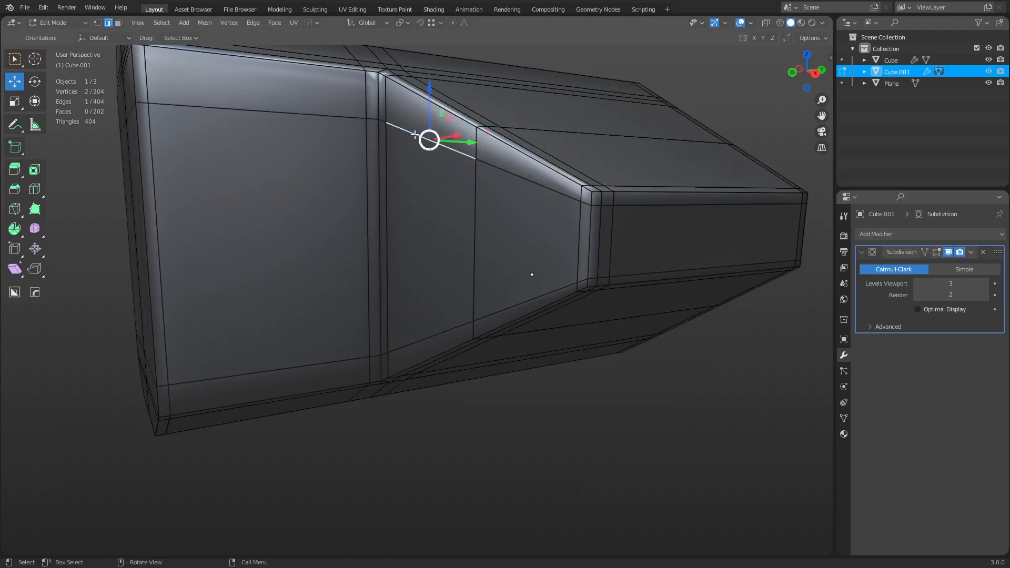
pyautogui.moveTo(307, 150); pyautogui.dragTo(396, 164, button='middle')
pyautogui.keyDown('alt'); pyautogui.click(393, 143); pyautogui.keyUp('alt')
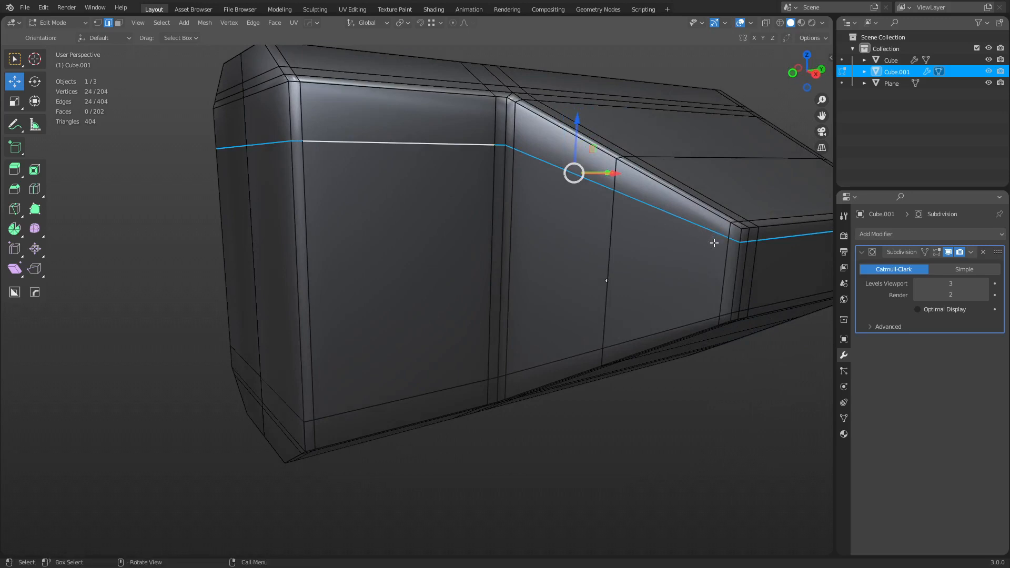
pyautogui.moveTo(715, 241); pyautogui.dragTo(614, 254, button='middle')
pyautogui.scroll(-3, 684, 248)
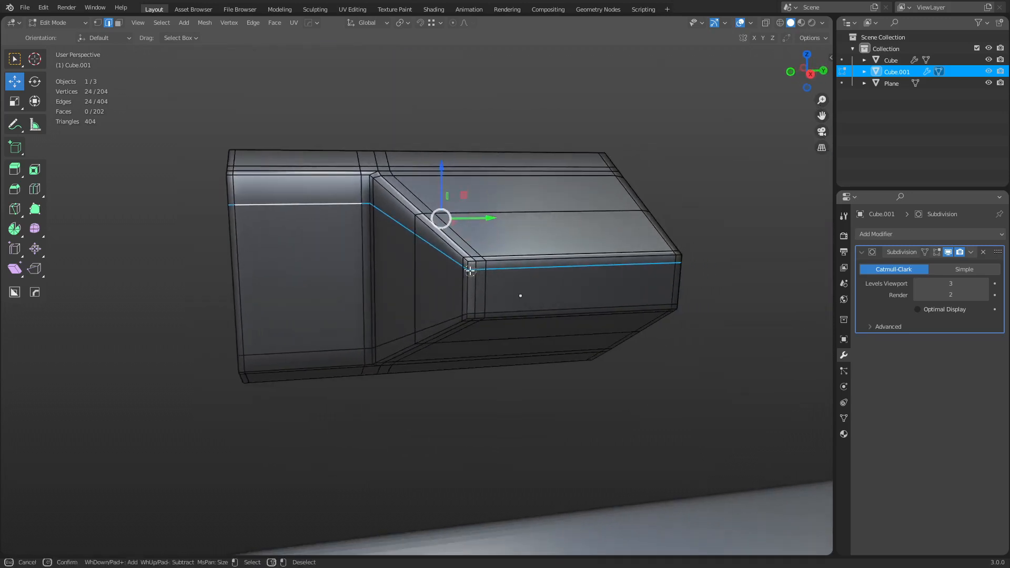
pyautogui.keyDown('alt'); pyautogui.click(469, 271); pyautogui.keyUp('alt')
pyautogui.moveTo(497, 272); pyautogui.dragTo(550, 293, button='middle')
pyautogui.keyDown('alt'); pyautogui.click(383, 279); pyautogui.keyUp('alt')
pyautogui.keyDown('alt'); pyautogui.click(465, 304); pyautogui.keyUp('alt')
pyautogui.keyDown('alt'); pyautogui.click(476, 295); pyautogui.keyUp('alt')
pyautogui.press('g')
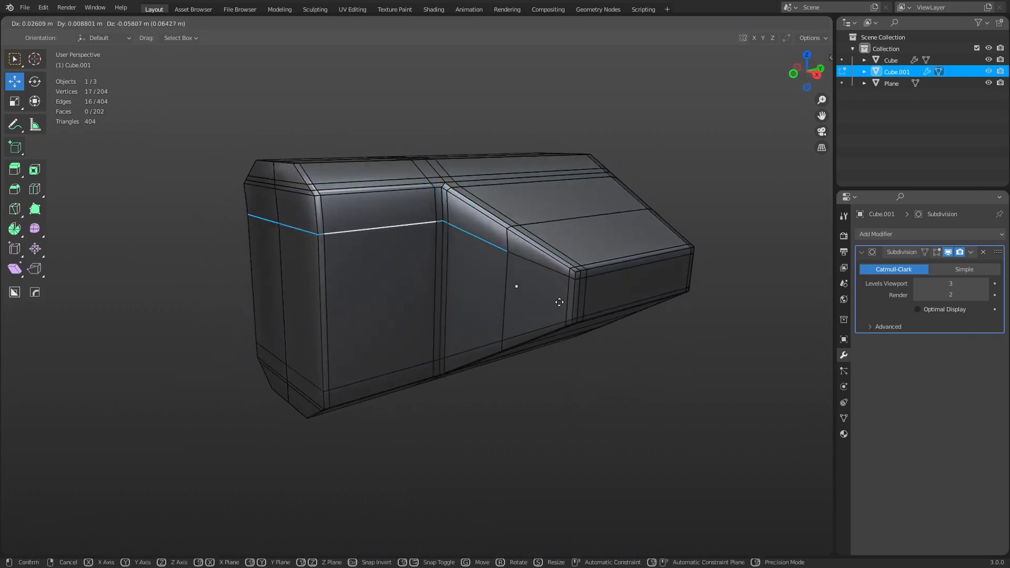
pyautogui.press('g')
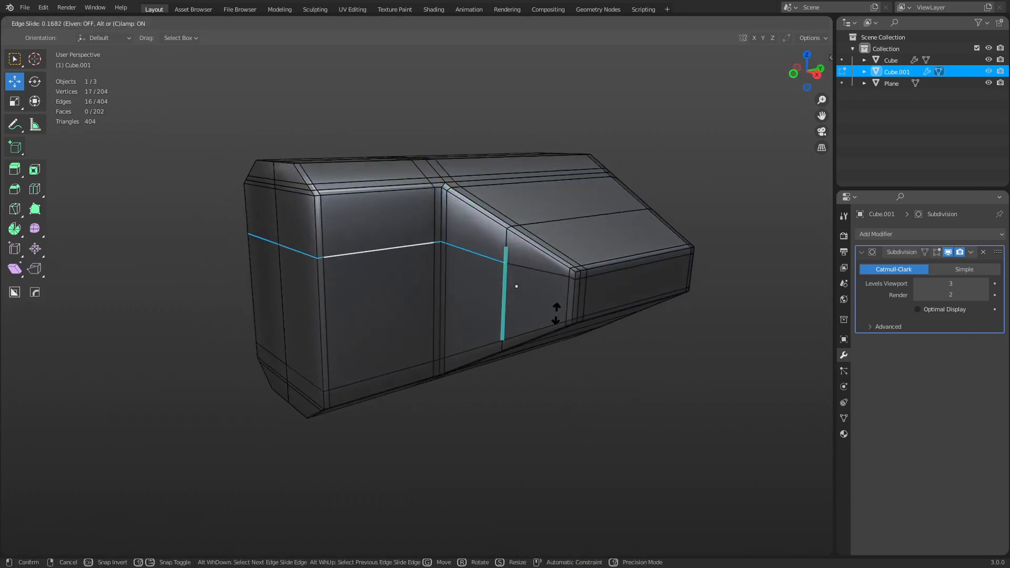
pyautogui.click(552, 318)
# Preview the smoothed block in Object Mode, return to Edit Mode and undo the last edge slide.
pyautogui.hotkey('ctrl', 'Tab')
pyautogui.click(525, 330)
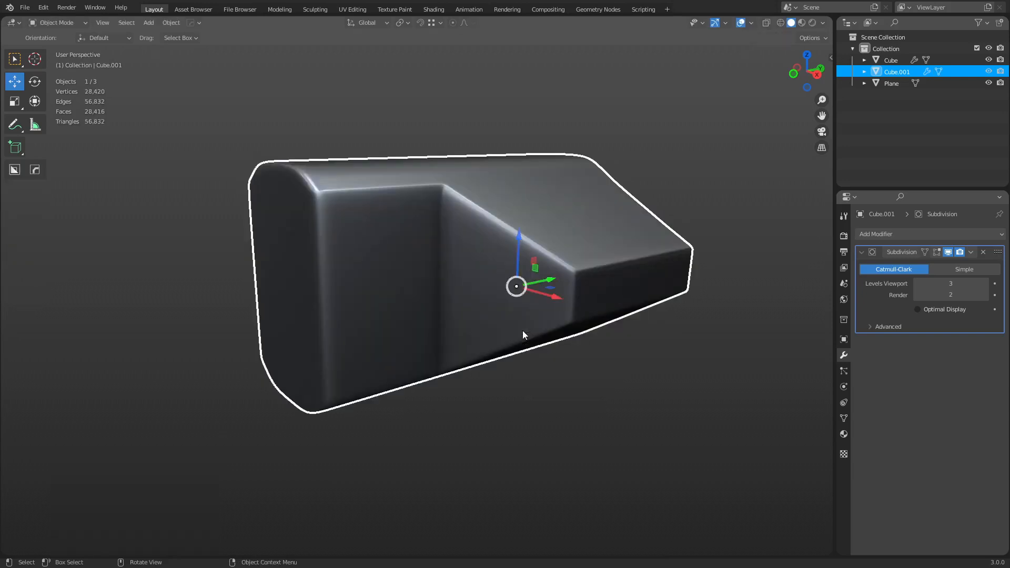
pyautogui.press('Tab')
pyautogui.hotkey('ctrl', 'z')
# Add a horizontal loop cut around the block between its upper and lower edge loops.
pyautogui.hotkey('ctrl', 'r')
pyautogui.click(561, 300)
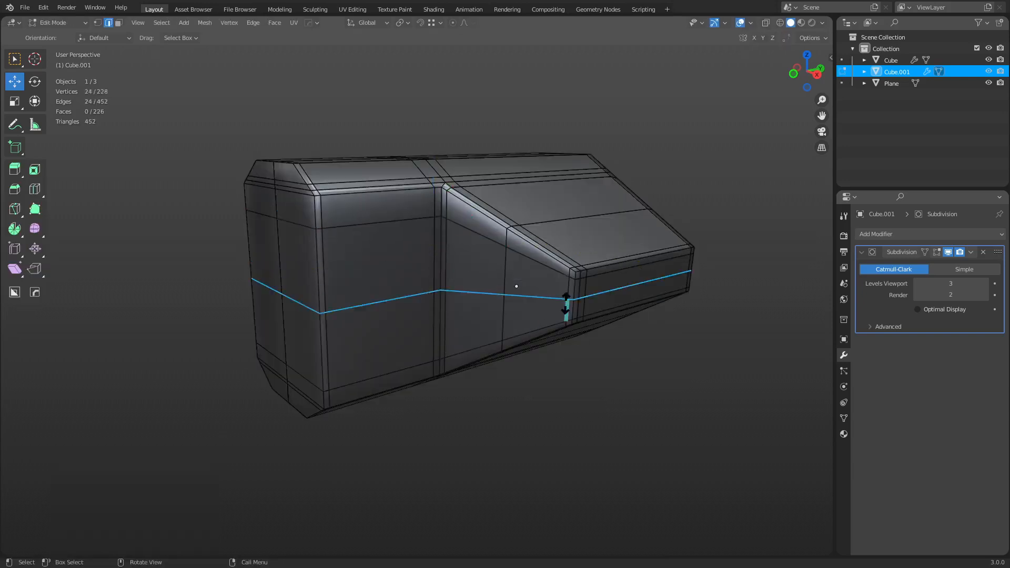
pyautogui.click(566, 304)
pyautogui.moveTo(590, 317); pyautogui.dragTo(496, 223, button='middle')
# Select all faces of the block's large end, from the bottom bevel to the top bevel, and delete them.
pyautogui.press('1')
pyautogui.scroll(3, 456, 316)
pyautogui.press('3')
pyautogui.click(402, 488)
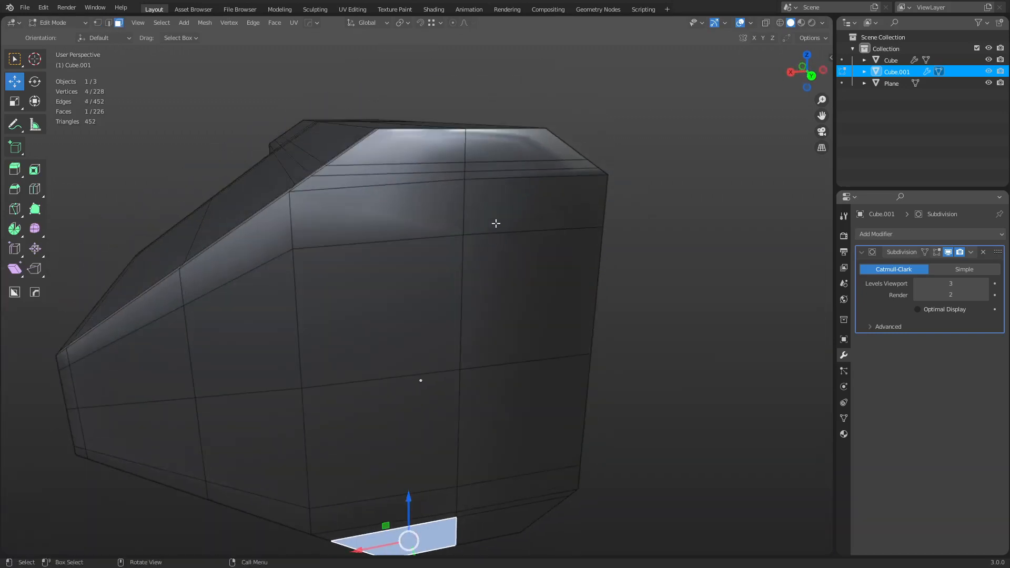
pyautogui.keyDown('ctrl'); pyautogui.keyDown('shift'); pyautogui.click(526, 145); pyautogui.keyUp('shift'); pyautogui.keyUp('ctrl')
pyautogui.keyDown('shift'); pyautogui.moveTo(591, 364); pyautogui.dragTo(602, 337, button='middle'); pyautogui.keyUp('shift')
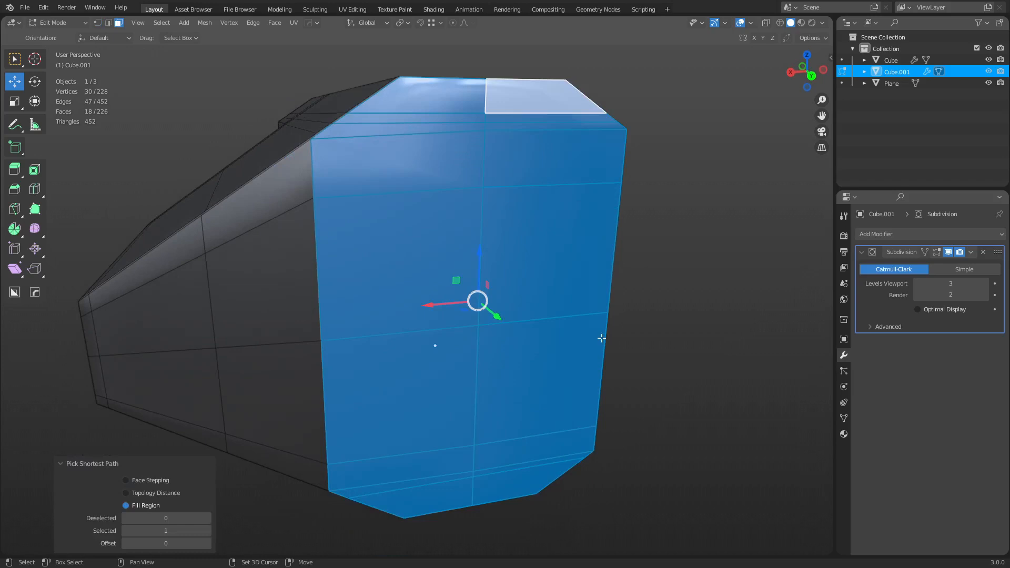
pyautogui.moveTo(639, 382); pyautogui.dragTo(645, 357, button='middle')
pyautogui.press('x')
pyautogui.click(647, 378)
# Select the open boundary loop of the block's large end and fill it with a single face.
pyautogui.press('2')
pyautogui.keyDown('alt'); pyautogui.click(651, 343); pyautogui.keyUp('alt')
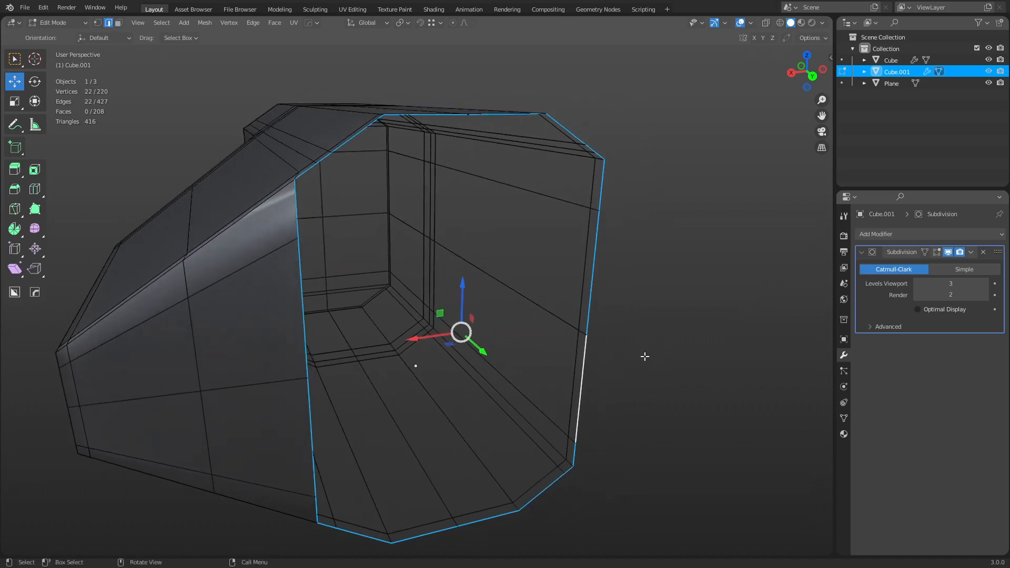
pyautogui.press('f')
pyautogui.press('2')
pyautogui.click(653, 349)
pyautogui.press('1')
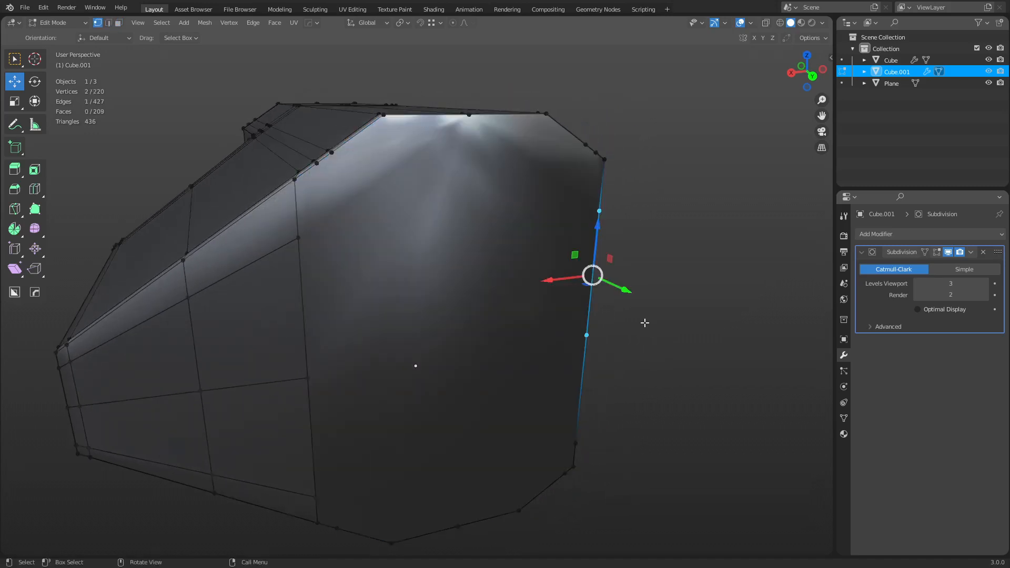
pyautogui.moveTo(640, 322); pyautogui.dragTo(610, 337, button='middle')
# Inset the new end face by about 0.07 m and select its upper corner vertex beside the sloping side.
pyautogui.press('3')
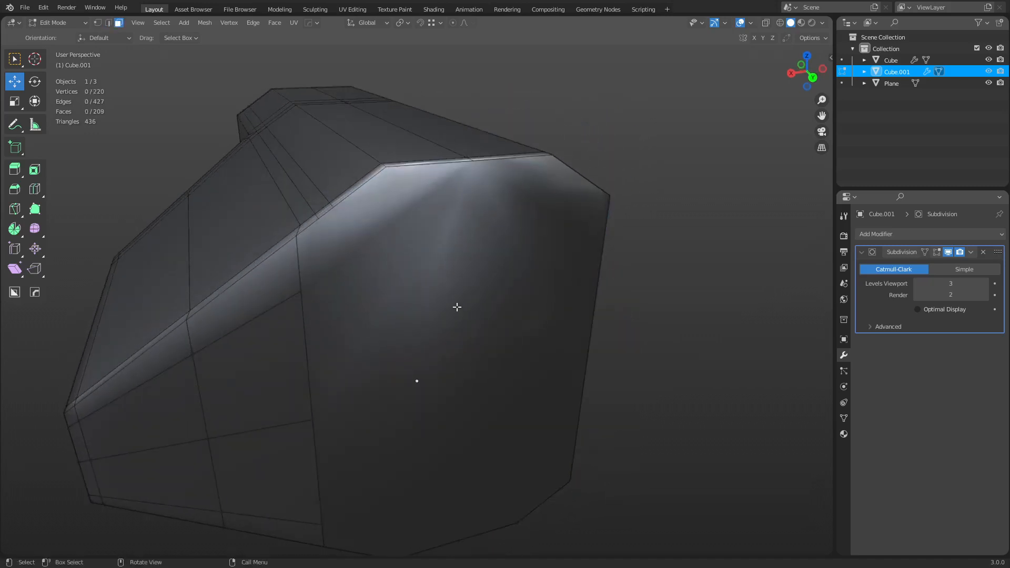
pyautogui.click(456, 305)
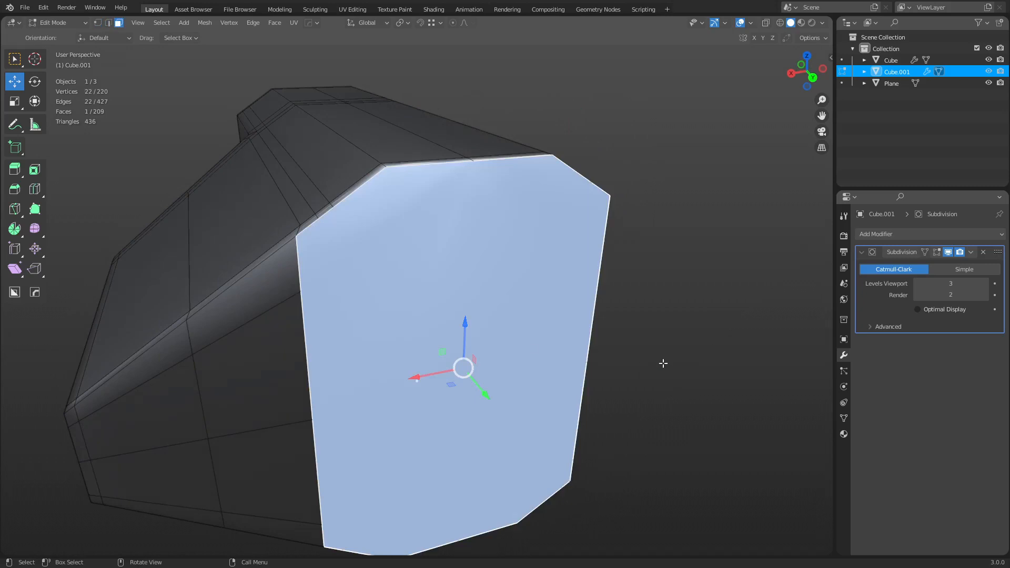
pyautogui.press('i')
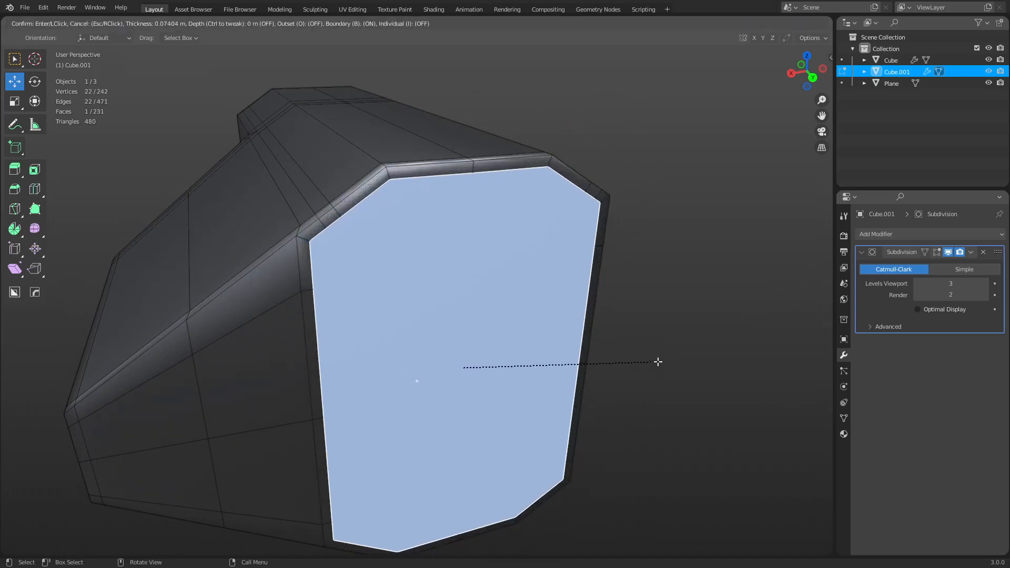
pyautogui.click(658, 362)
pyautogui.moveTo(643, 379); pyautogui.dragTo(503, 198, button='middle')
pyautogui.press('1')
pyautogui.click(449, 156)
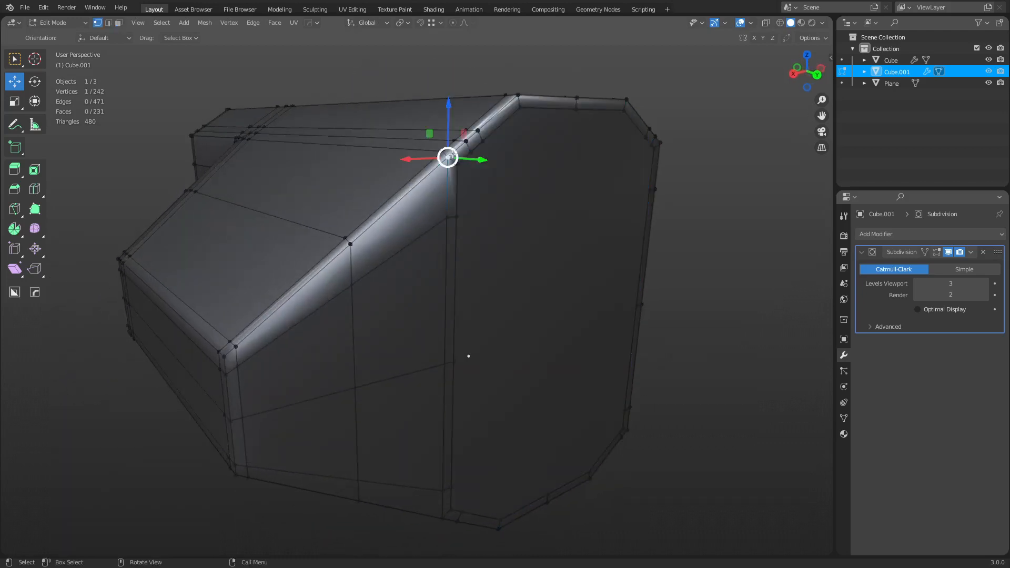
# Undo the inset and the fill of the large end, back to the open hole with nothing selected.
pyautogui.hotkey('ctrl', 'z')
pyautogui.hotkey('ctrl', 'z')
pyautogui.hotkey('ctrl', 'z')
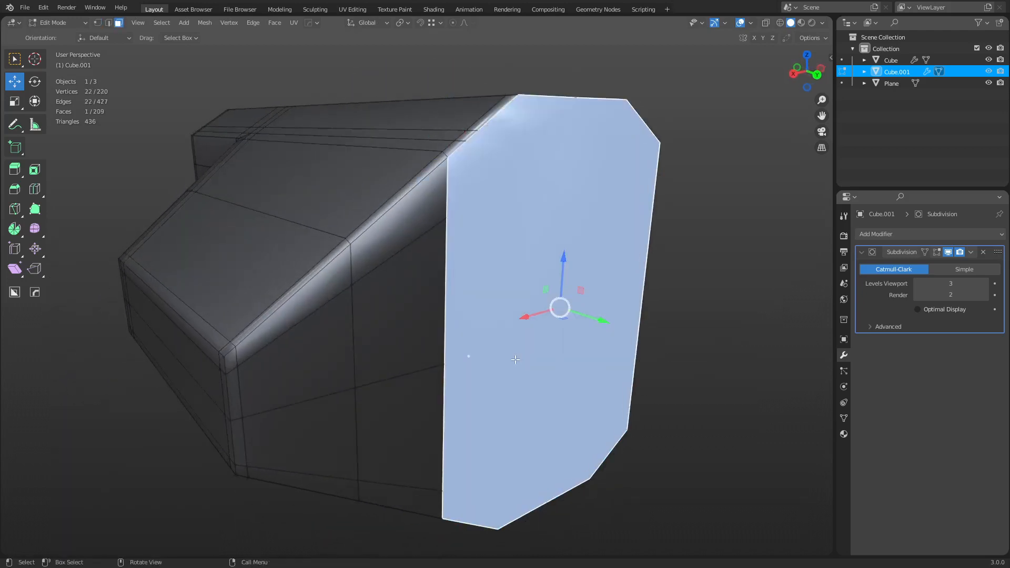
pyautogui.hotkey('ctrl', 'z')
pyautogui.hotkey('ctrl', 'z')
pyautogui.hotkey('ctrl', 'z')
pyautogui.hotkey('ctrl', 'z')
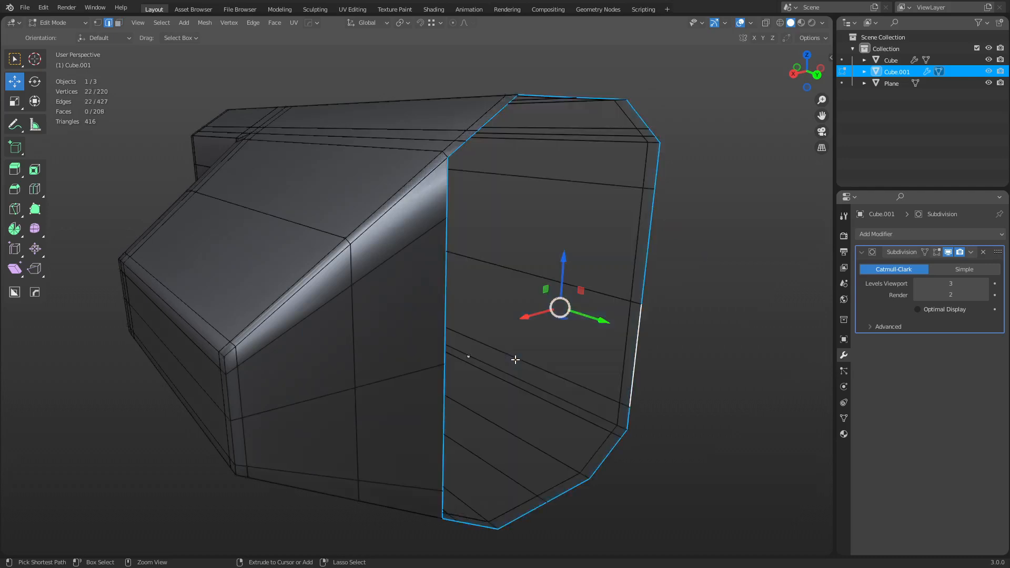
pyautogui.hotkey('ctrl', 'z')
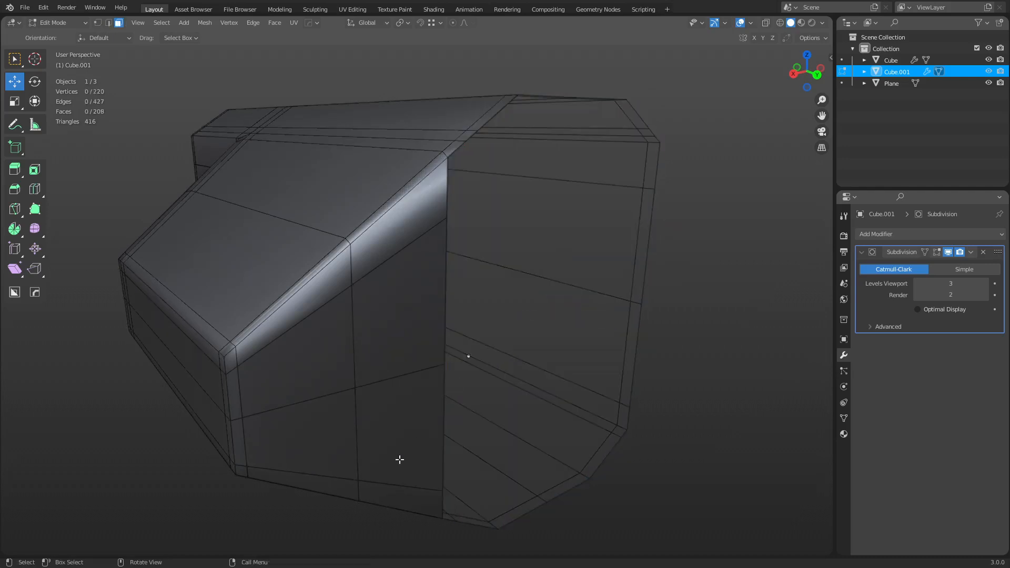
# Select all faces of the tapering side panel next to the open end, including its border strips, and delete them.
pyautogui.click(395, 496)
pyautogui.keyDown('ctrl'); pyautogui.keyDown('shift'); pyautogui.click(224, 362); pyautogui.keyUp('shift'); pyautogui.keyUp('ctrl')
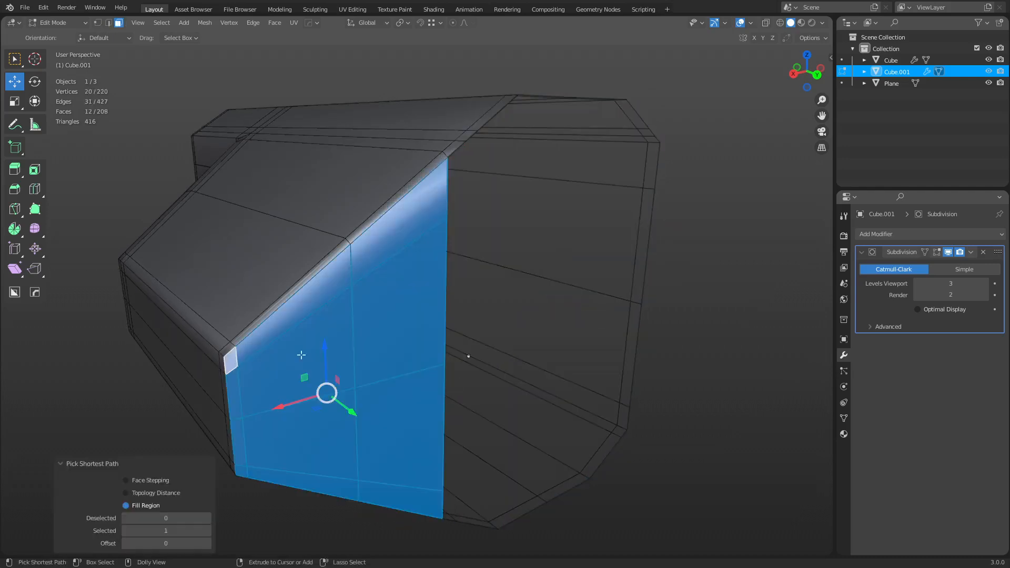
pyautogui.press('x')
pyautogui.click(532, 232)
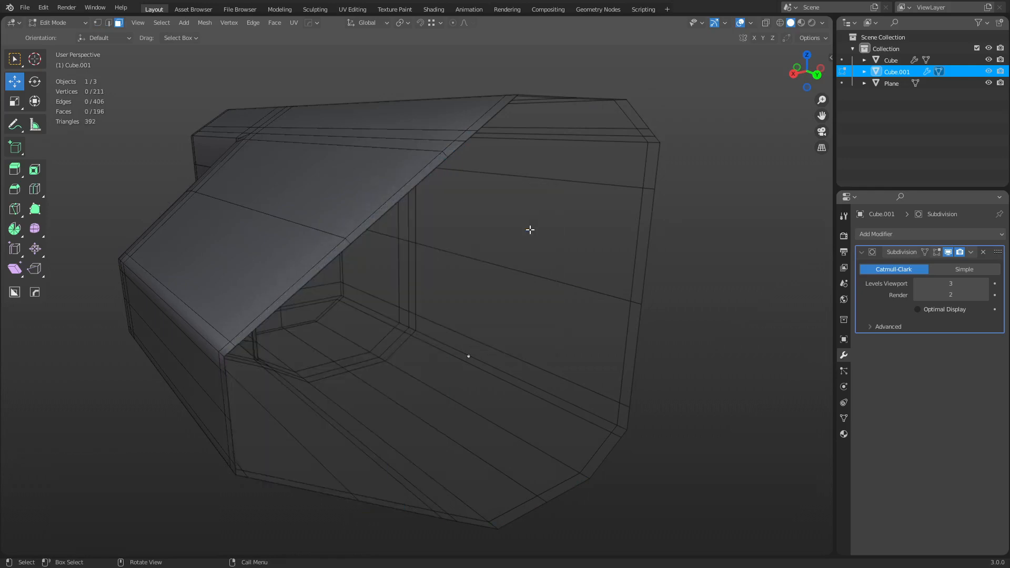
# Select the boundary loop of the enlarged opening and fill it with one face.
pyautogui.press('2')
pyautogui.keyDown('alt'); pyautogui.click(372, 219); pyautogui.keyUp('alt')
pyautogui.press('f')
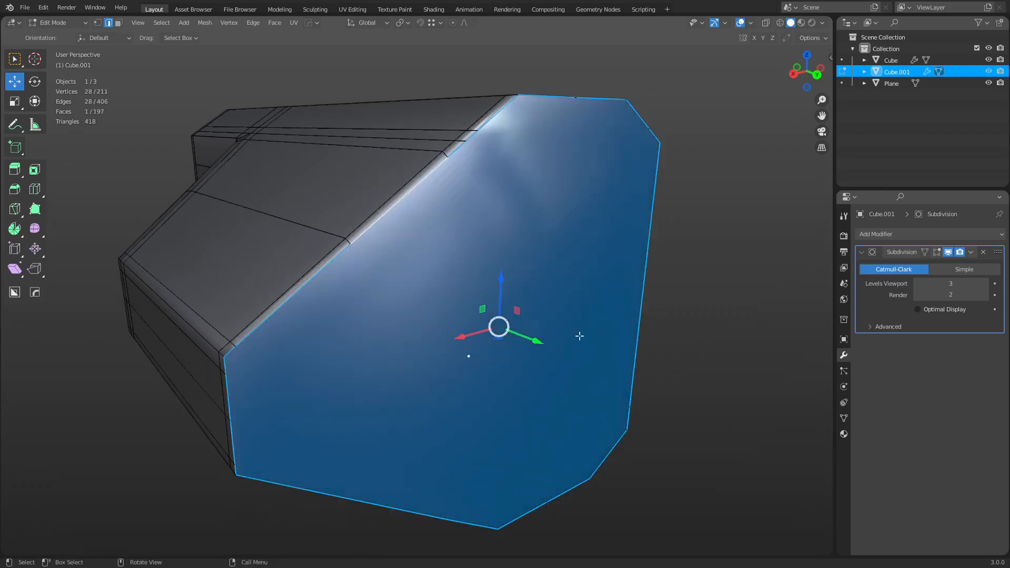
# Try connecting the bottom and top corner vertices of the filled face with a vertical edge, then undo the connection.
pyautogui.press('1')
pyautogui.click(497, 528)
pyautogui.keyDown('shift'); pyautogui.click(517, 101); pyautogui.keyUp('shift')
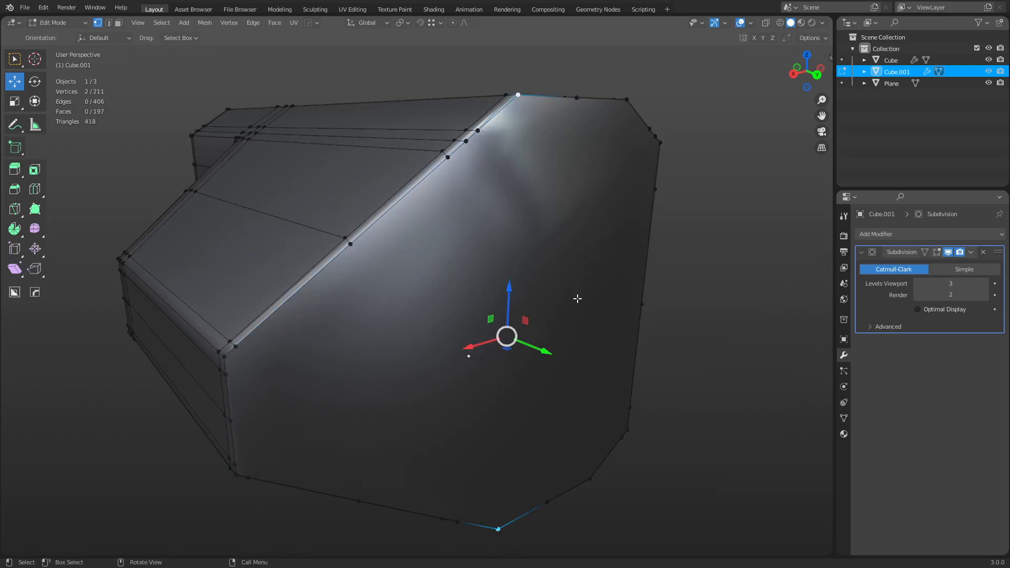
pyautogui.press('j')
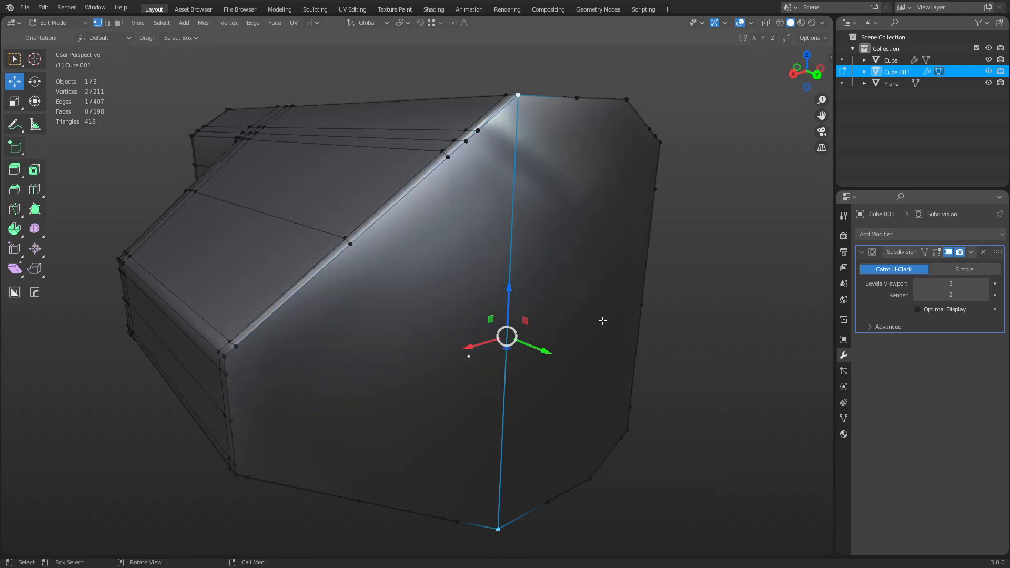
pyautogui.moveTo(602, 320); pyautogui.dragTo(617, 370, button='middle')
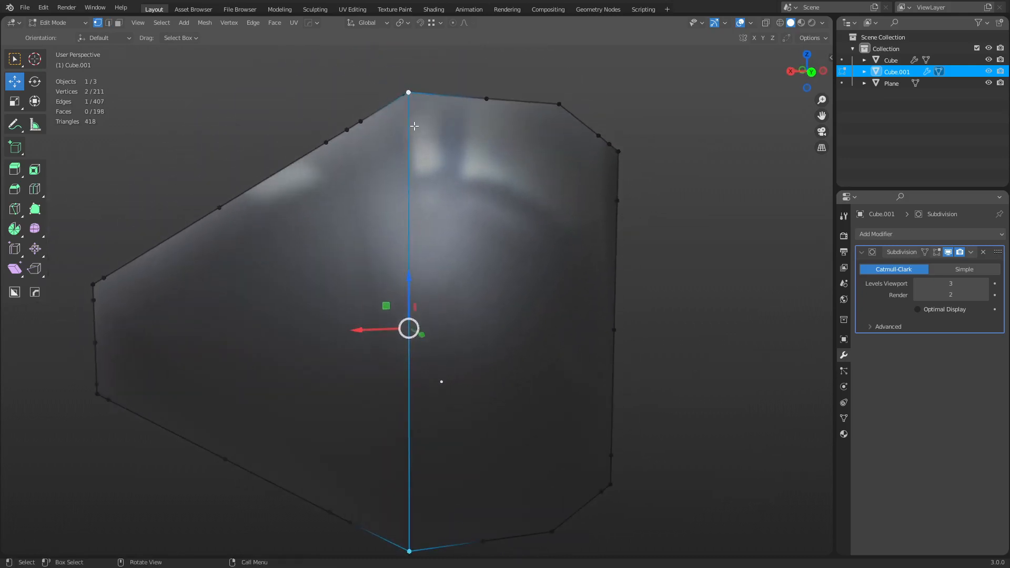
pyautogui.hotkey('ctrl', 'z')
# Try insetting the whole filled face by about 0.07 m, then undo the inset.
pyautogui.press('3')
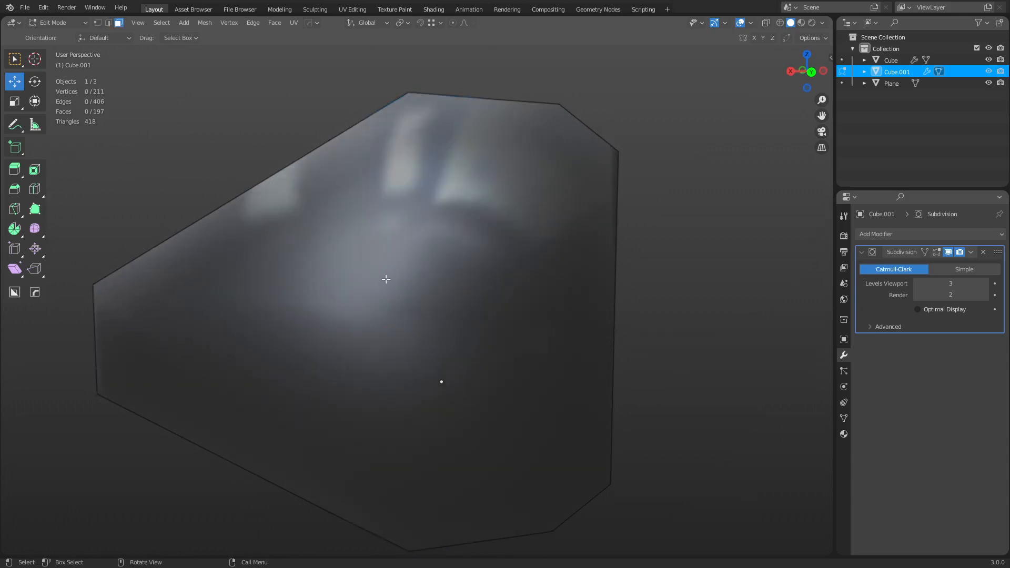
pyautogui.click(388, 277)
pyautogui.press('i')
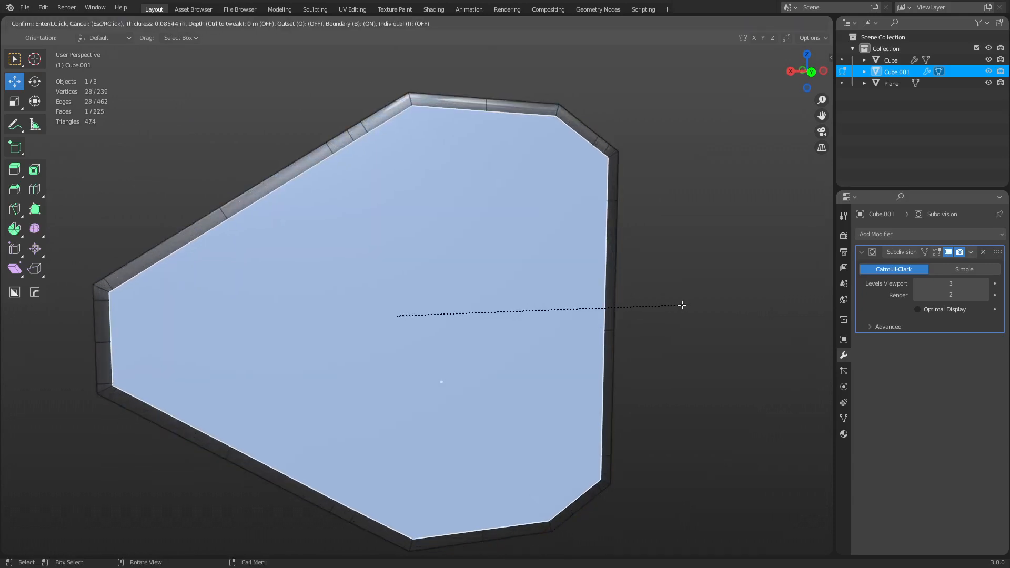
pyautogui.click(683, 305)
pyautogui.moveTo(613, 377); pyautogui.dragTo(486, 366, button='middle')
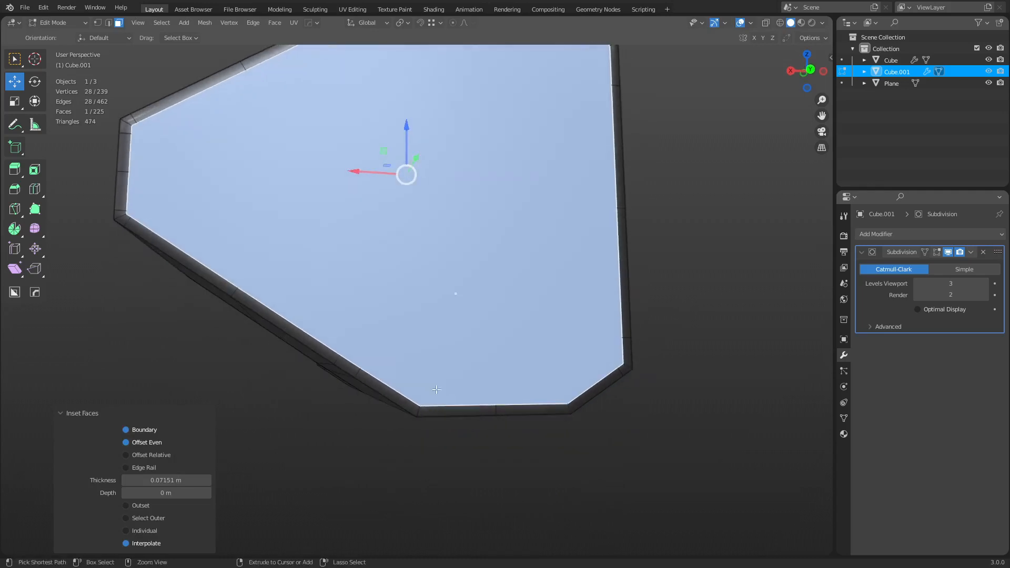
pyautogui.hotkey('ctrl', 'z')
# Connect the bottom and top corner vertices where the two panels meet, splitting the filled face with a vertical edge.
pyautogui.press('1')
pyautogui.click(419, 416)
pyautogui.moveTo(473, 180); pyautogui.dragTo(470, 204, button='middle')
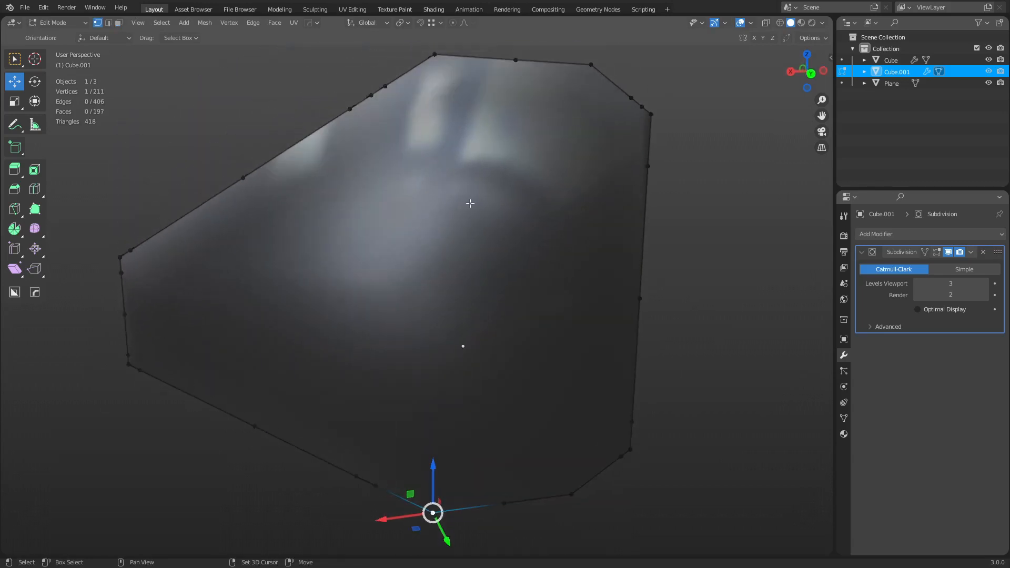
pyautogui.keyDown('shift'); pyautogui.click(436, 57); pyautogui.keyUp('shift')
pyautogui.press('j')
# Select both halves of the split face and inset them together by 0.05693 m with Edge Rail enabled.
pyautogui.press('3')
pyautogui.click(369, 232)
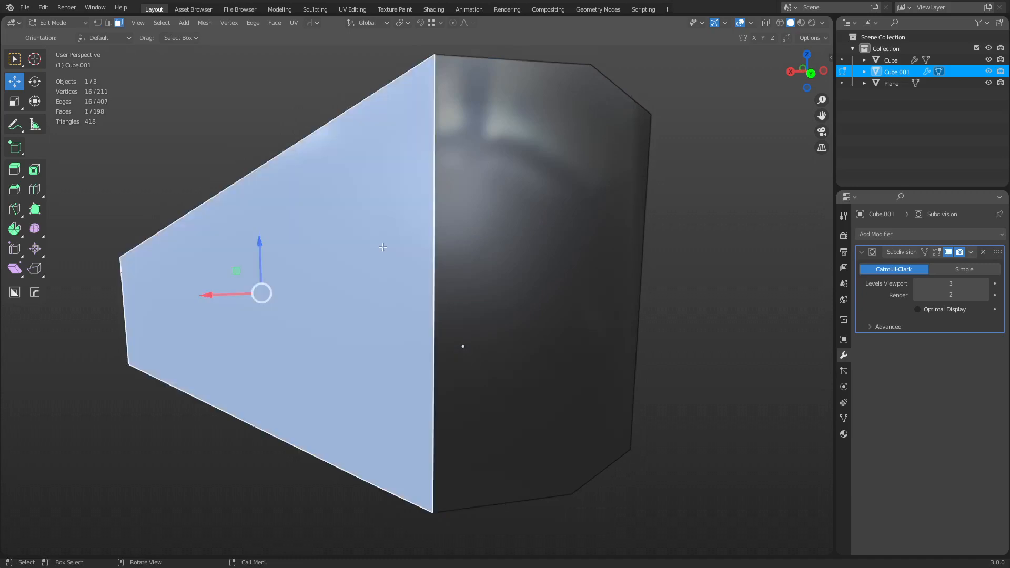
pyautogui.keyDown('shift'); pyautogui.click(542, 244); pyautogui.keyUp('shift')
pyautogui.press('i')
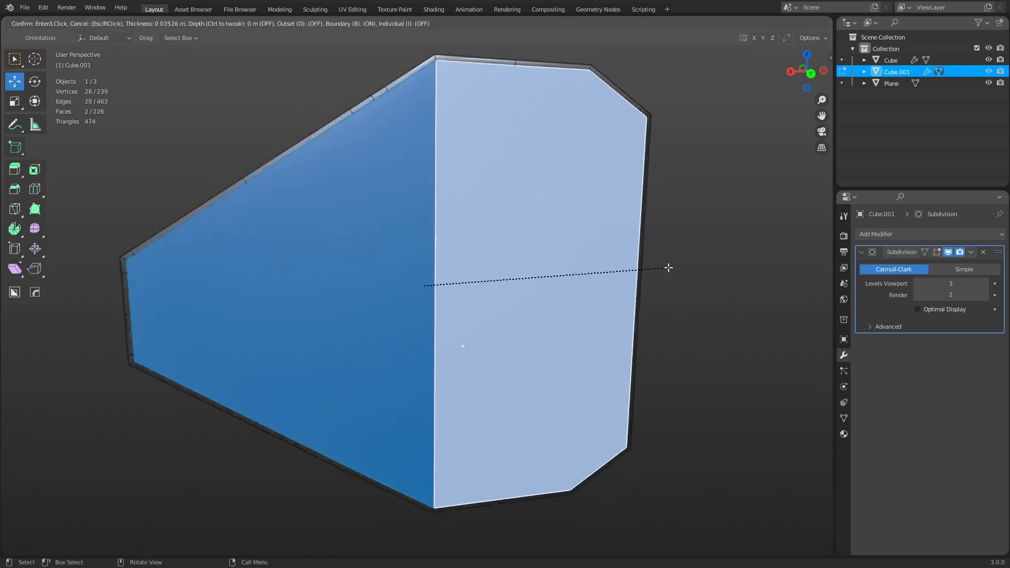
pyautogui.click(581, 265)
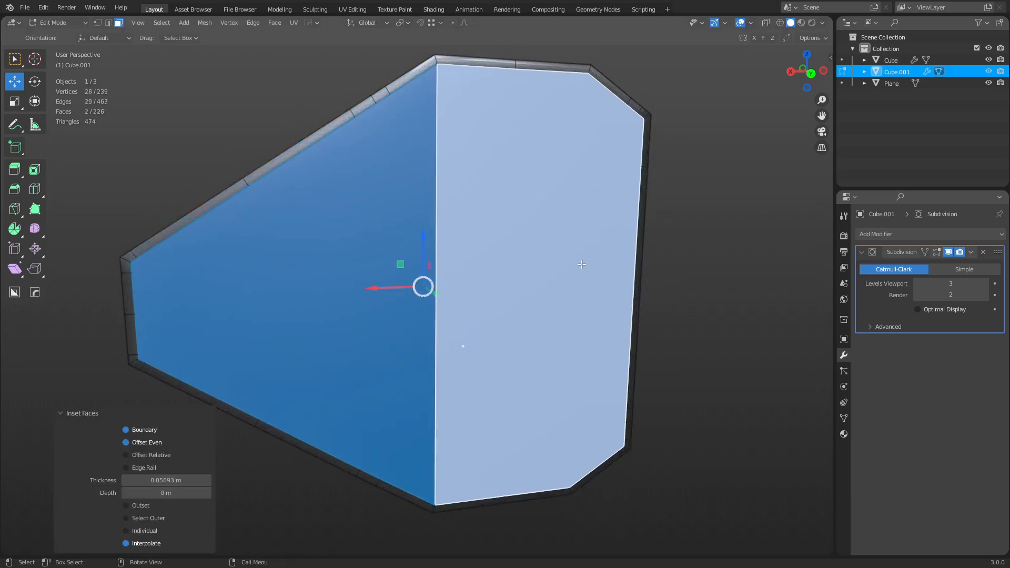
pyautogui.click(141, 468)
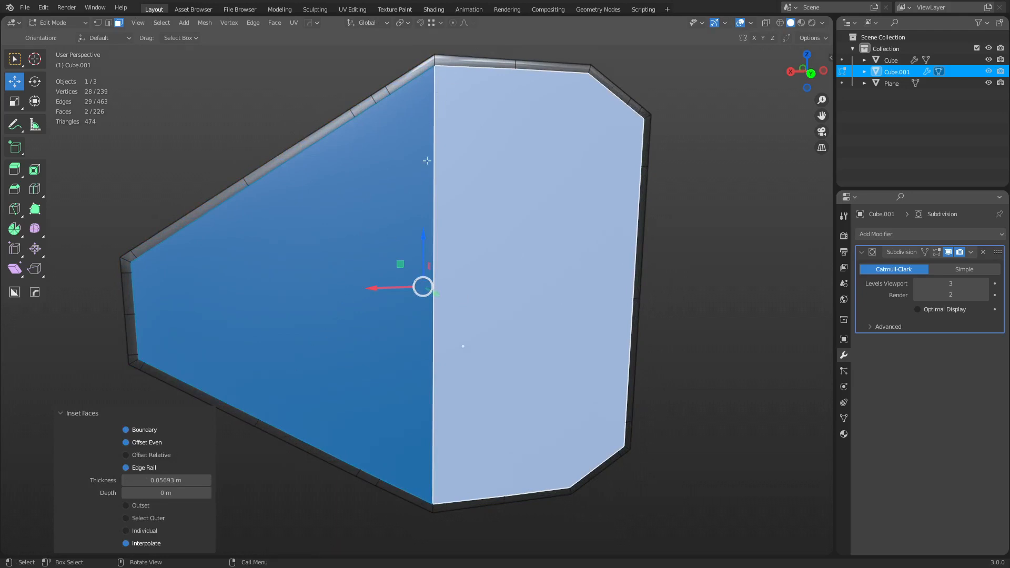
pyautogui.moveTo(591, 322); pyautogui.dragTo(618, 333, button='middle')
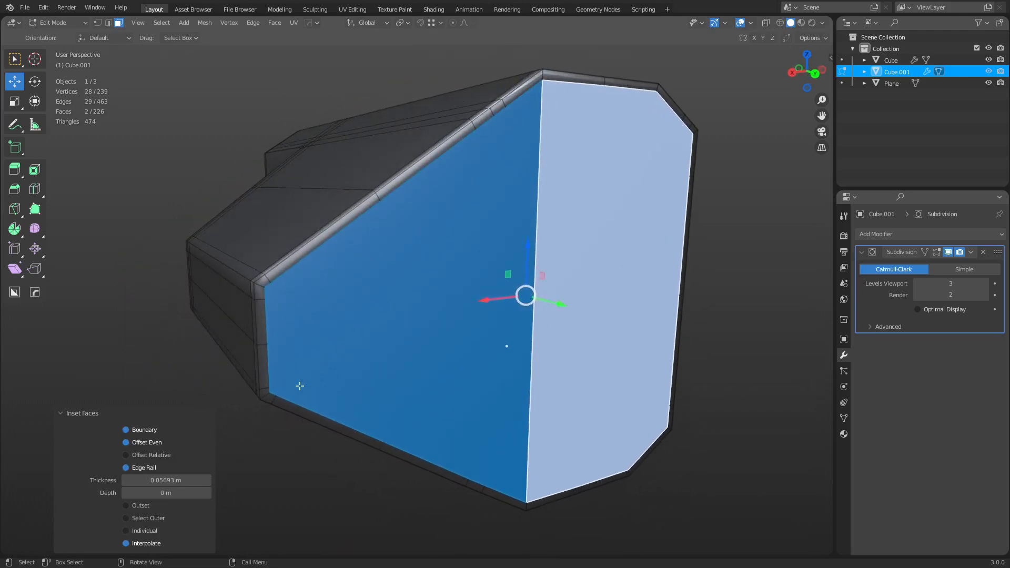
# Connect the lower and upper inner corner vertices at the inset panel's narrow end with a vertical edge.
pyautogui.press('1')
pyautogui.press('2')
pyautogui.click(279, 393)
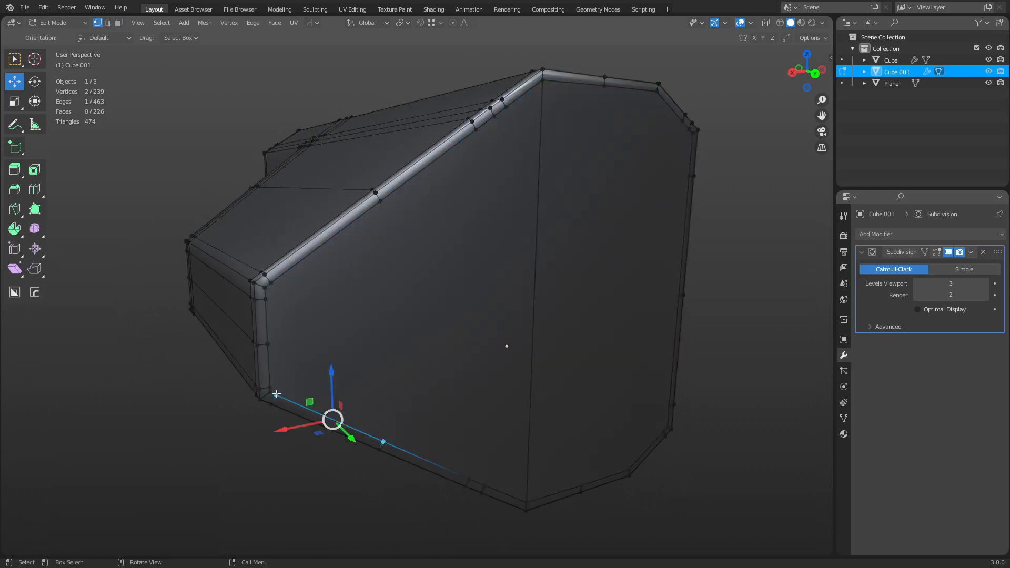
pyautogui.press('1')
pyautogui.click(276, 395)
pyautogui.keyDown('shift'); pyautogui.click(277, 279); pyautogui.keyUp('shift')
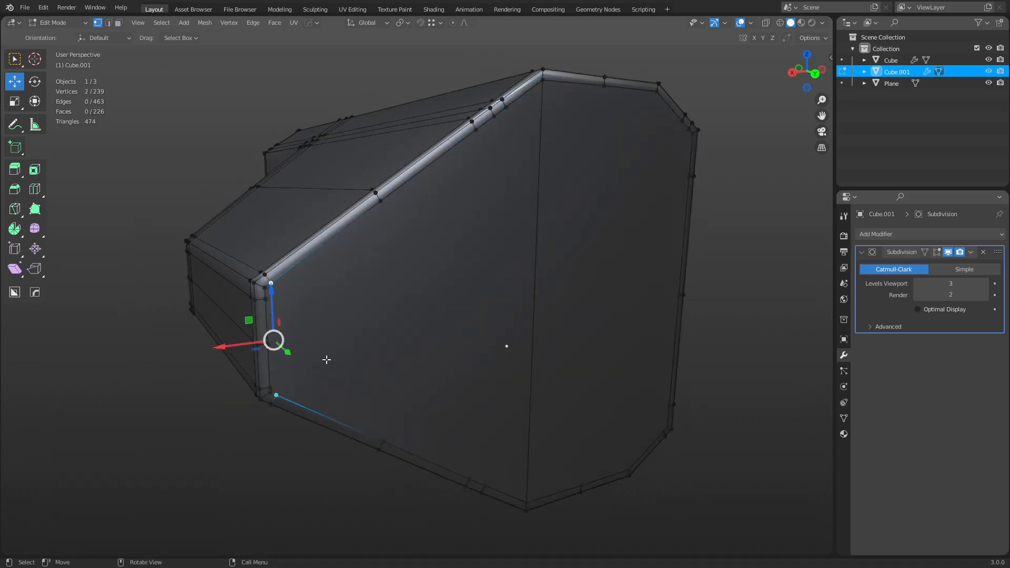
pyautogui.moveTo(495, 361); pyautogui.dragTo(544, 411, button='middle')
# Select the extra edge loop running along the block's upper bevel and dissolve its edges.
pyautogui.scroll(3, 478, 311)
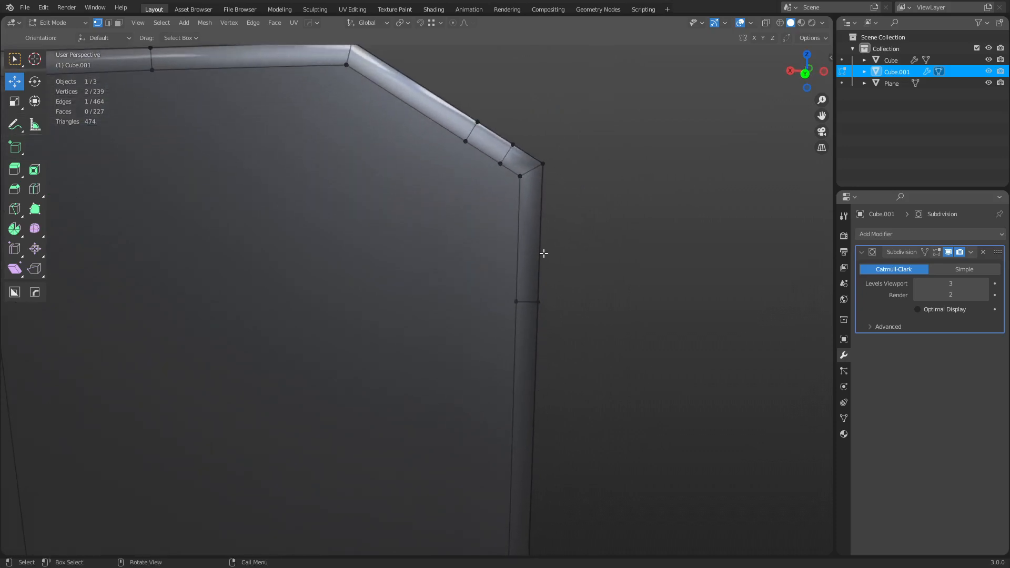
pyautogui.moveTo(543, 250); pyautogui.dragTo(473, 253, button='middle')
pyautogui.press('2')
pyautogui.keyDown('alt'); pyautogui.click(378, 259); pyautogui.keyUp('alt')
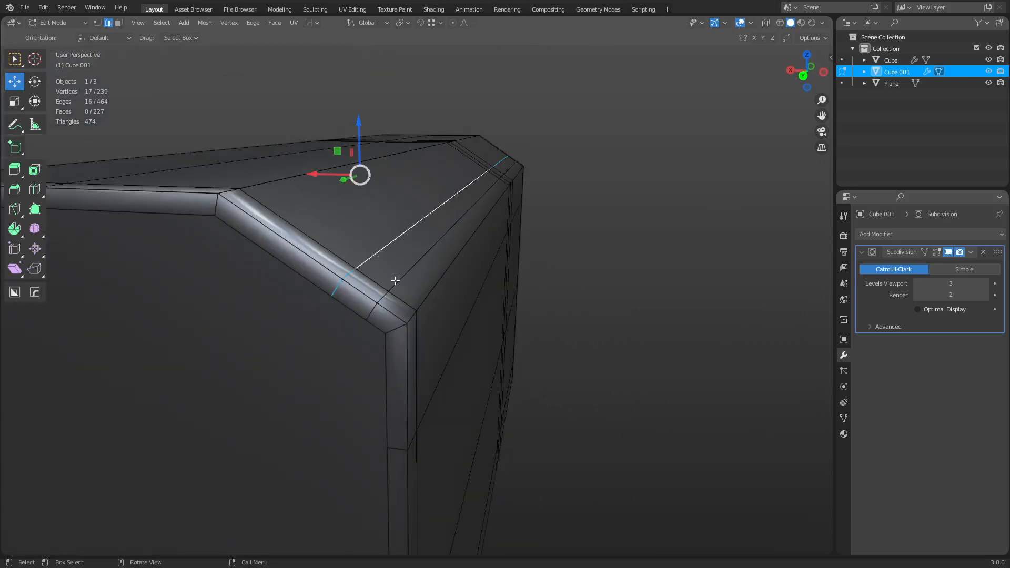
pyautogui.scroll(-5, 667, 261)
pyautogui.moveTo(669, 275); pyautogui.dragTo(447, 247, button='middle')
pyautogui.scroll(2, 447, 247)
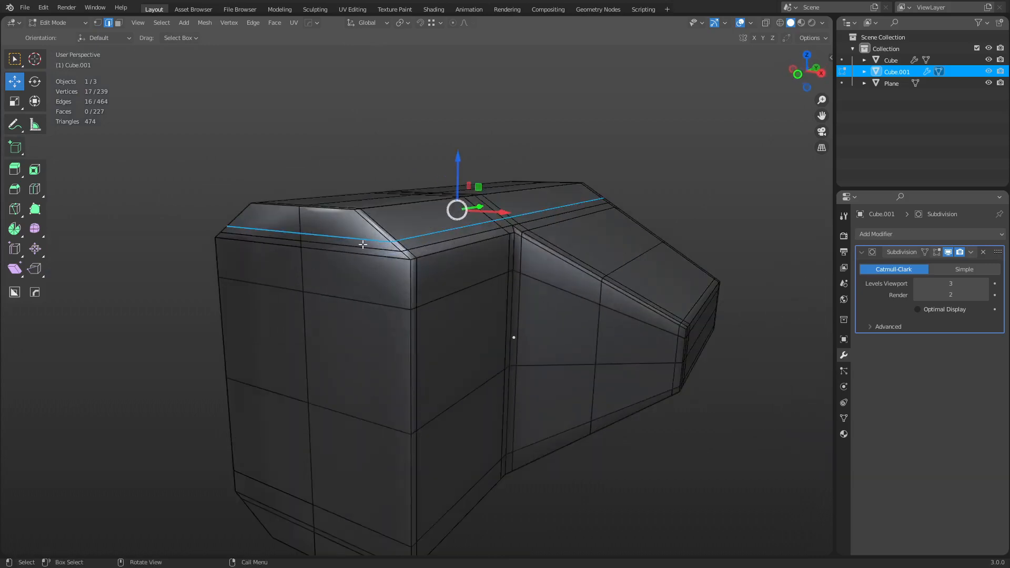
pyautogui.press('x')
pyautogui.click(484, 312)
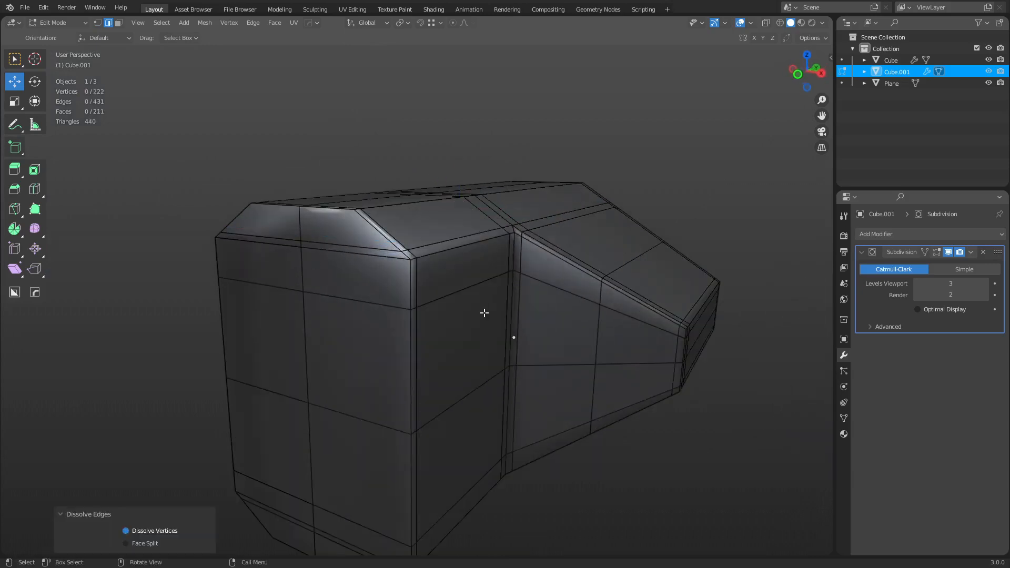
# Slide the edge loop above the lower bevel fully down to its neighbouring loop at factor -1.000, and raise it 0.067665 m along Z.
pyautogui.keyDown('alt'); pyautogui.click(419, 245); pyautogui.keyUp('alt')
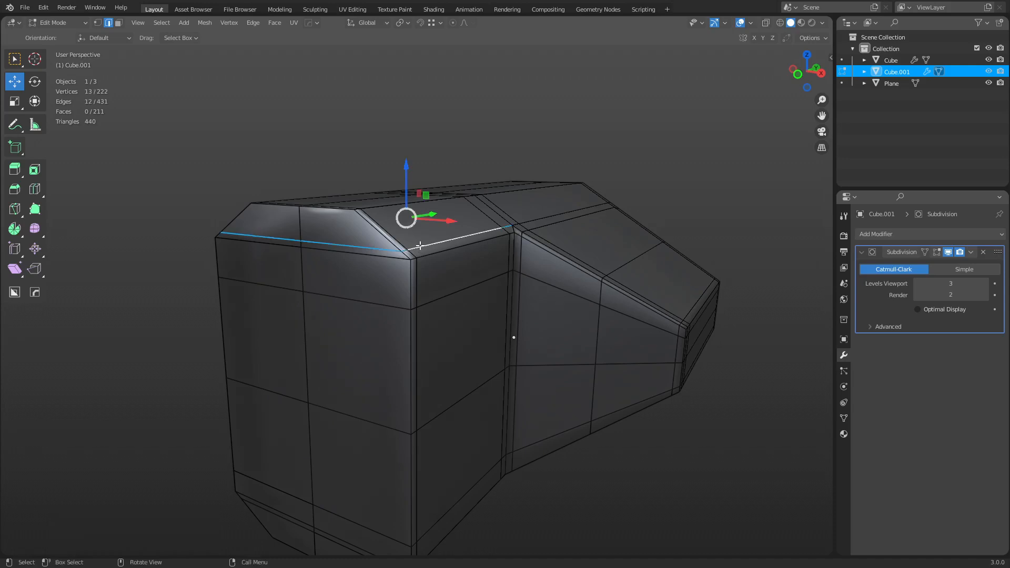
pyautogui.moveTo(420, 246); pyautogui.dragTo(461, 373, button='middle')
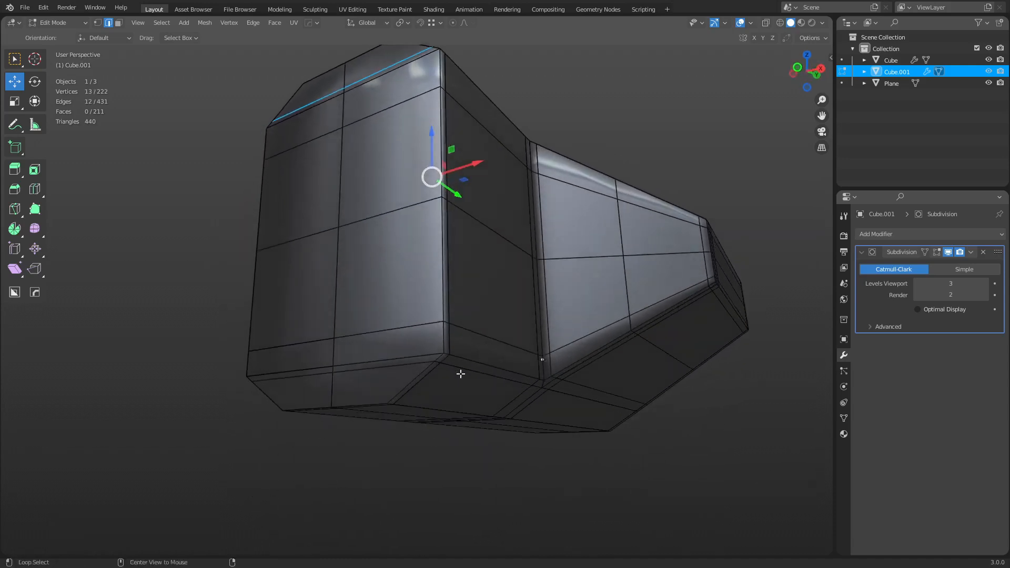
pyautogui.keyDown('alt'); pyautogui.click(457, 363); pyautogui.keyUp('alt')
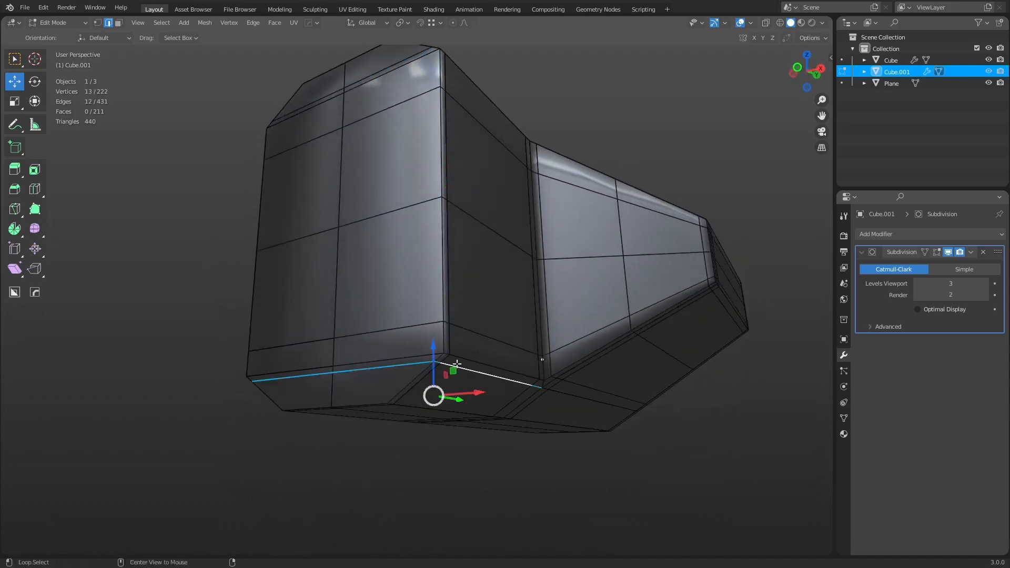
pyautogui.keyDown('alt'); pyautogui.click(467, 336); pyautogui.keyUp('alt')
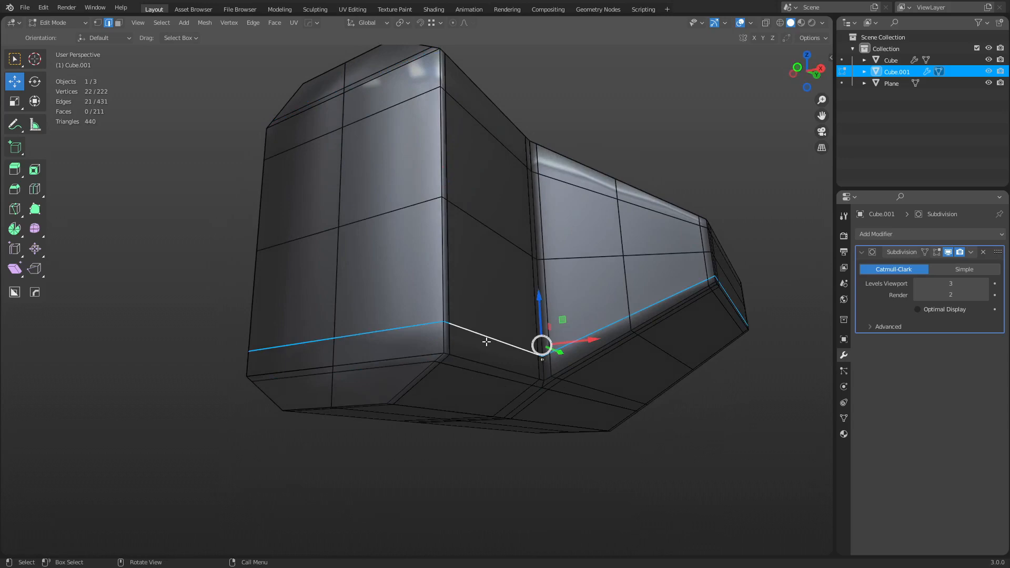
pyautogui.press('g')
pyautogui.press('g')
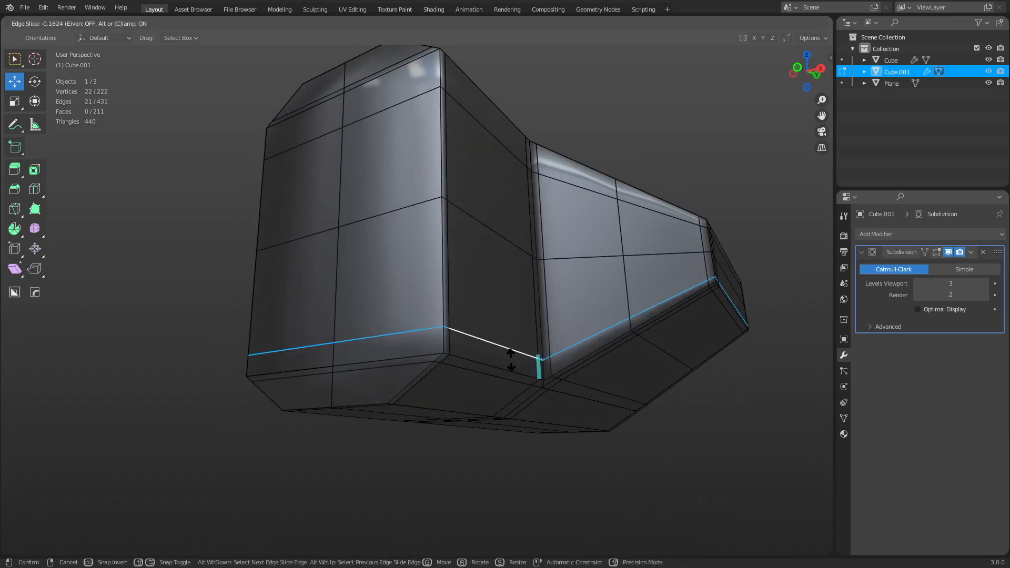
pyautogui.click(504, 414)
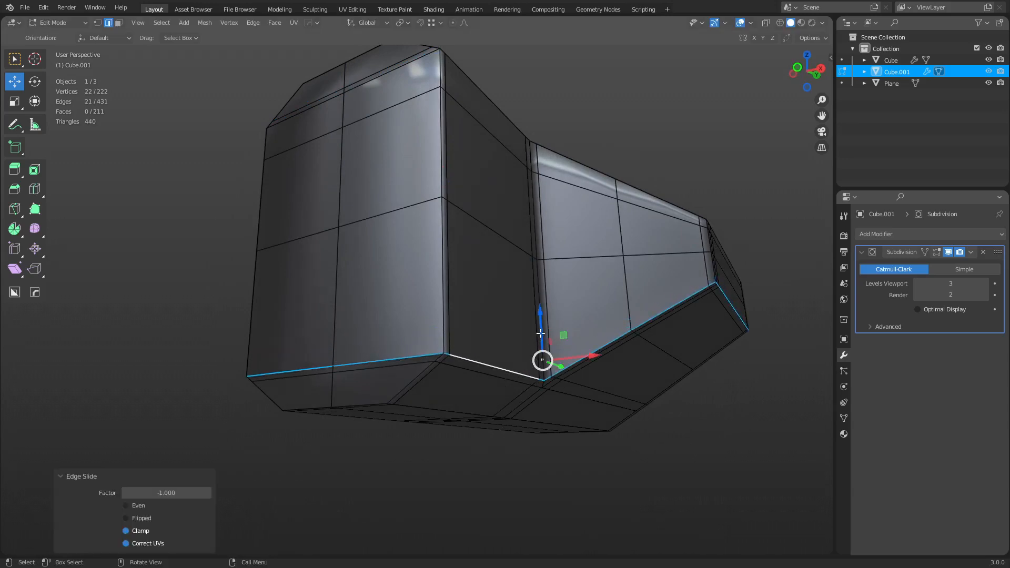
pyautogui.moveTo(540, 333); pyautogui.dragTo(542, 325)
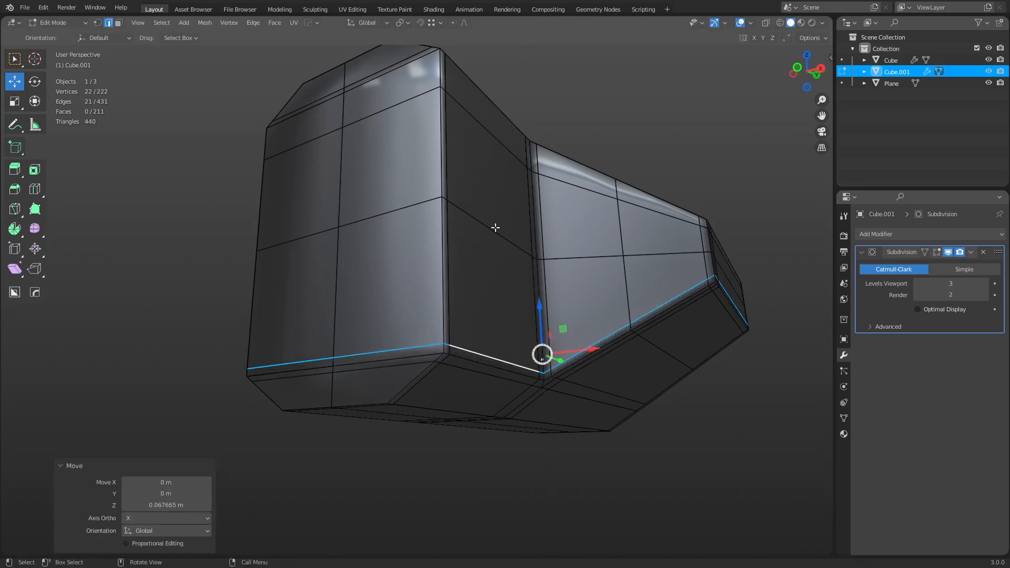
# Slide the matching loop below the upper bevel fully up to its neighbouring loop at factor -1.000, and lower it slightly along Z.
pyautogui.moveTo(496, 227); pyautogui.dragTo(451, 291, button='middle')
pyautogui.press('g')
pyautogui.press('g')
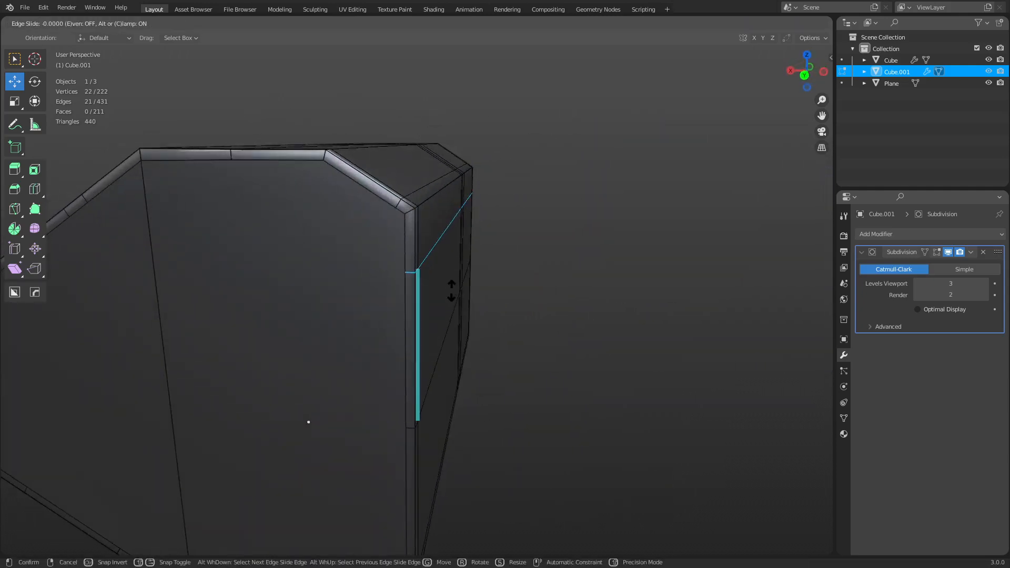
pyautogui.click(461, 213)
pyautogui.moveTo(347, 309); pyautogui.dragTo(495, 306, button='middle')
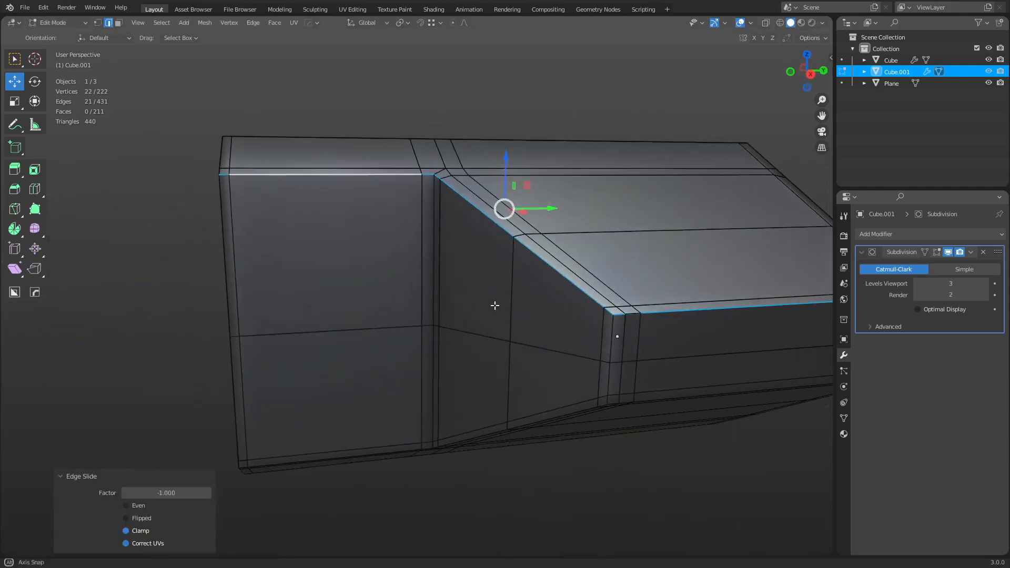
pyautogui.moveTo(506, 181); pyautogui.dragTo(513, 187)
# Select all the faces of the block's flat octagonal end with Fill Region and merge them using Limited Dissolve at 5°.
pyautogui.moveTo(512, 187); pyautogui.dragTo(462, 304, button='middle')
pyautogui.moveTo(552, 279); pyautogui.dragTo(338, 284, button='middle')
pyautogui.press('3')
pyautogui.click(448, 460)
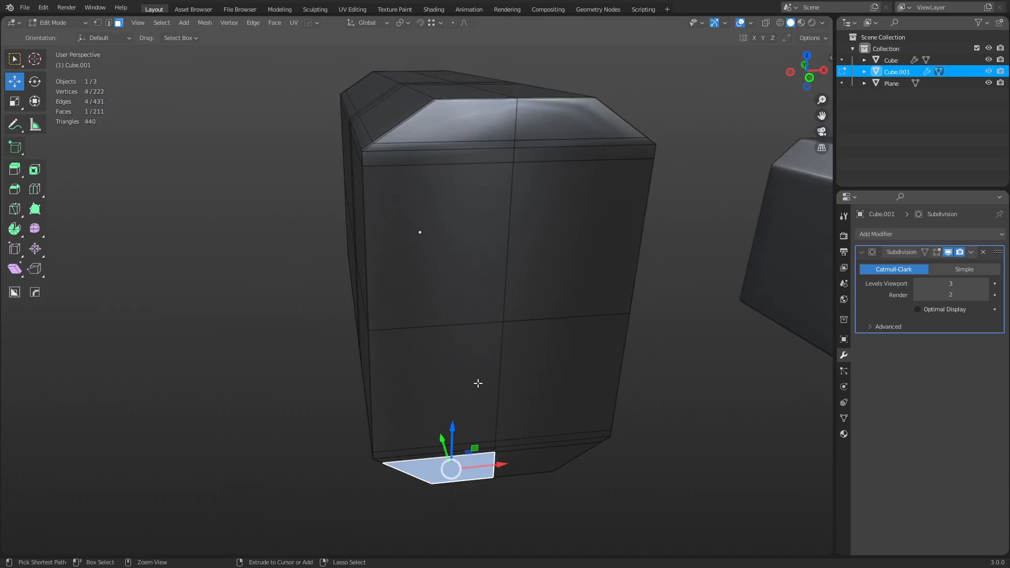
pyautogui.keyDown('ctrl'); pyautogui.keyDown('shift'); pyautogui.click(563, 121); pyautogui.keyUp('shift'); pyautogui.keyUp('ctrl')
pyautogui.press('x')
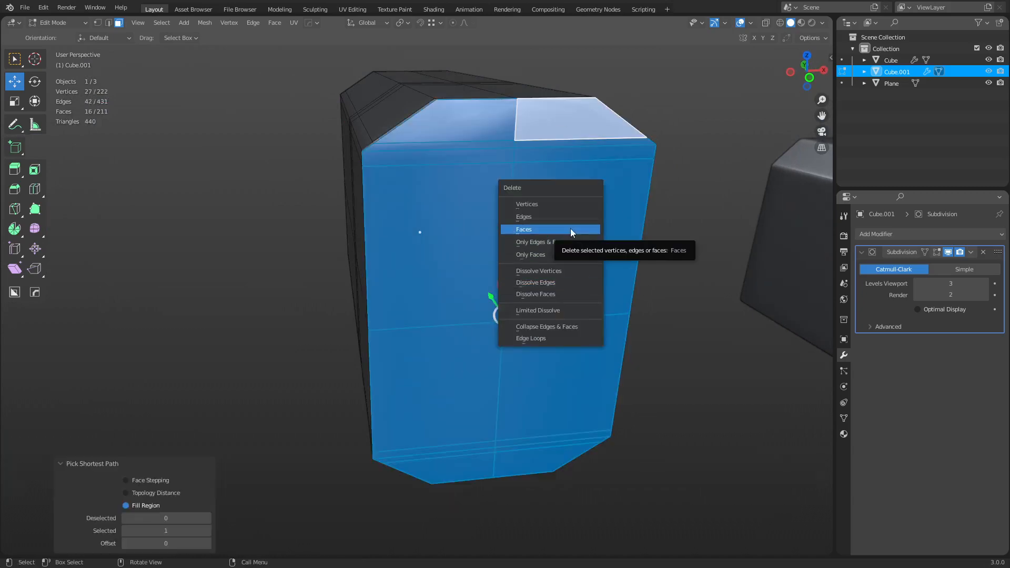
pyautogui.click(561, 311)
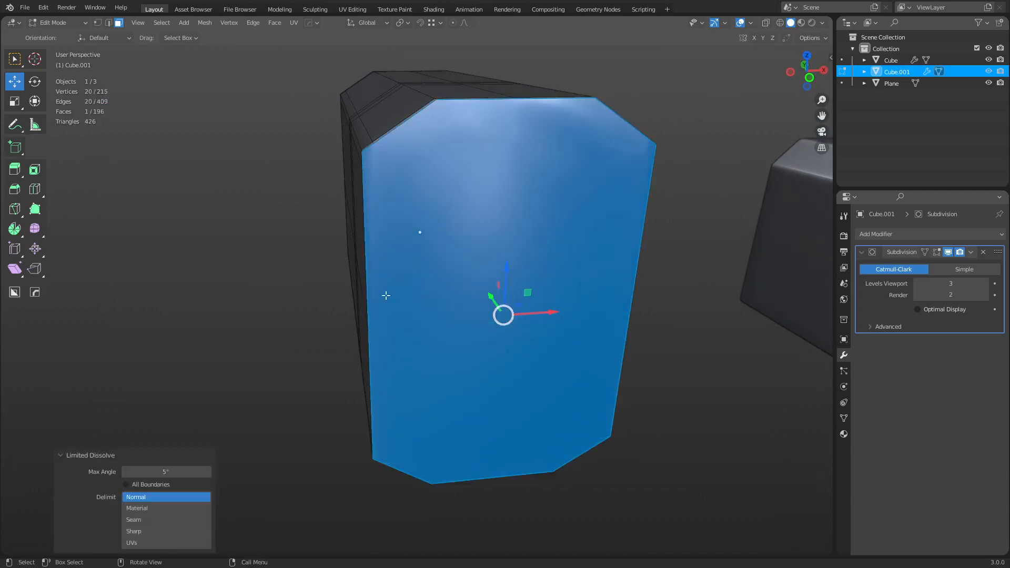
# Connect the midpoint vertices at the large side panel's narrow and wide ends with a horizontal edge across the panel.
pyautogui.moveTo(385, 295); pyautogui.dragTo(544, 297, button='middle')
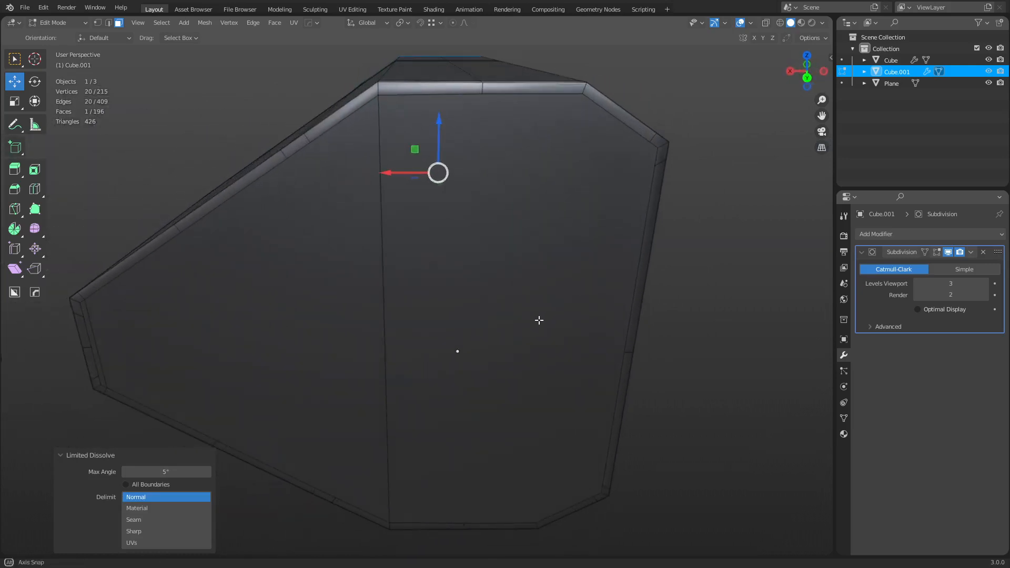
pyautogui.press('1')
pyautogui.keyDown('shift'); pyautogui.moveTo(596, 328); pyautogui.dragTo(627, 303, button='middle'); pyautogui.keyUp('shift')
pyautogui.moveTo(598, 349); pyautogui.dragTo(605, 332, button='middle')
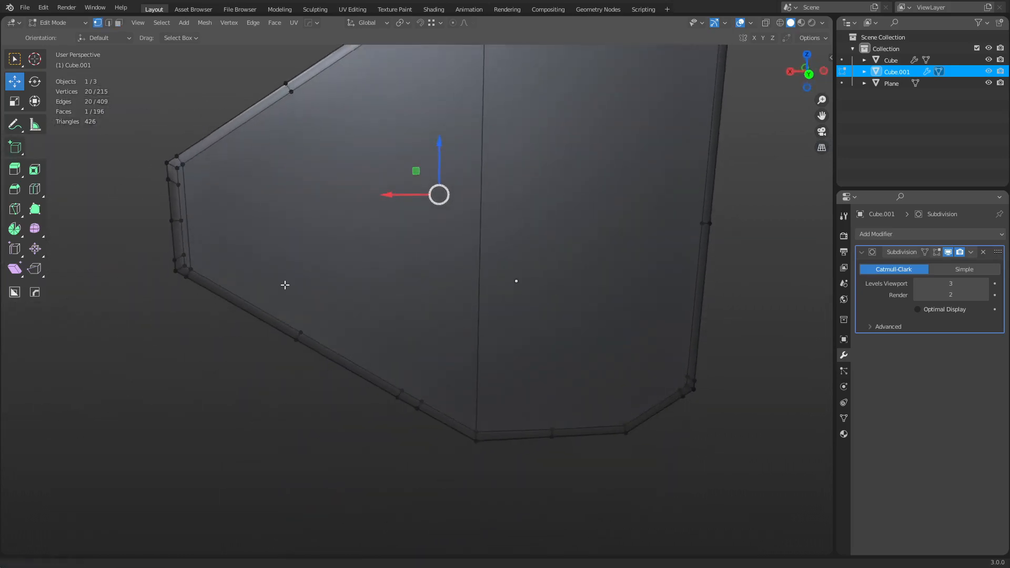
pyautogui.click(188, 266)
pyautogui.click(180, 164)
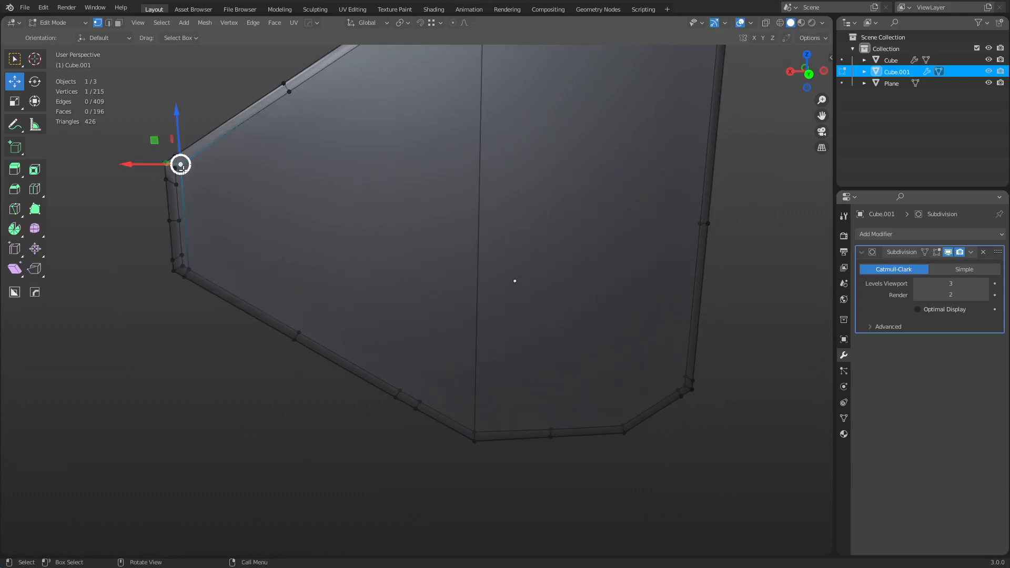
pyautogui.click(192, 268)
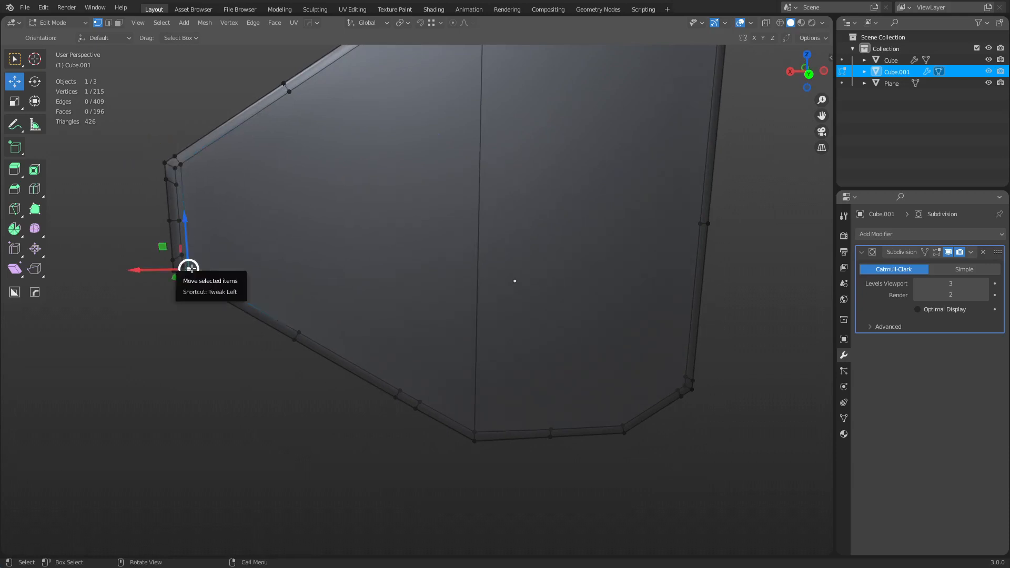
pyautogui.click(179, 221)
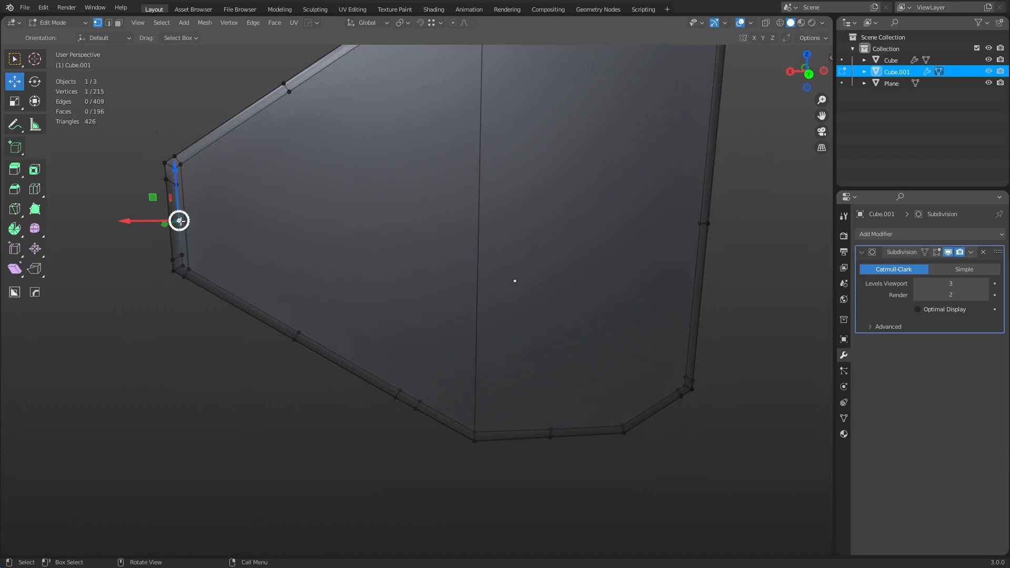
pyautogui.keyDown('shift'); pyautogui.click(675, 234); pyautogui.keyUp('shift')
pyautogui.press('j')
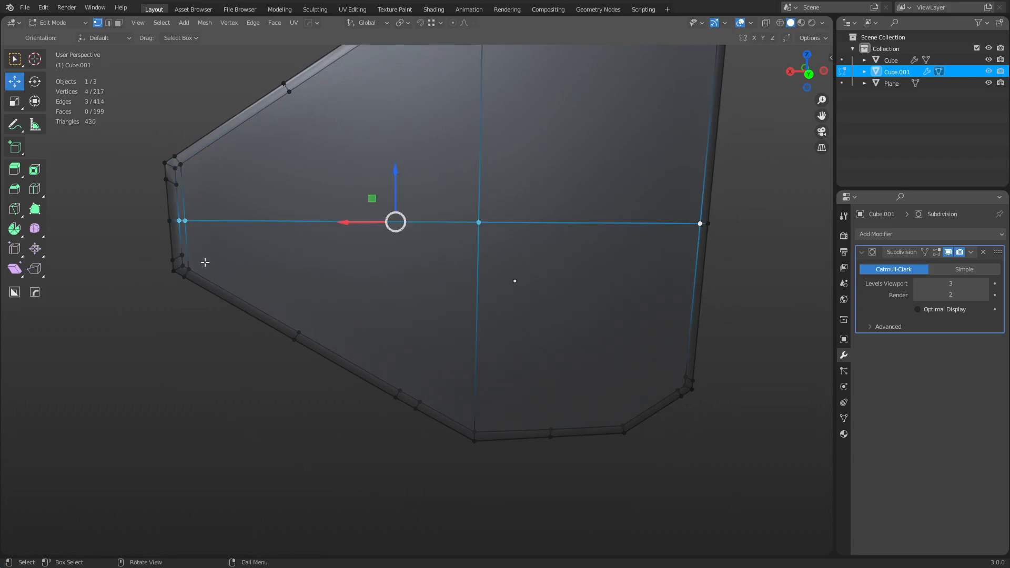
# Examine the thin face and its vertices at the side panel's narrow end, and the panel's lower border.
pyautogui.press('3')
pyautogui.click(188, 263)
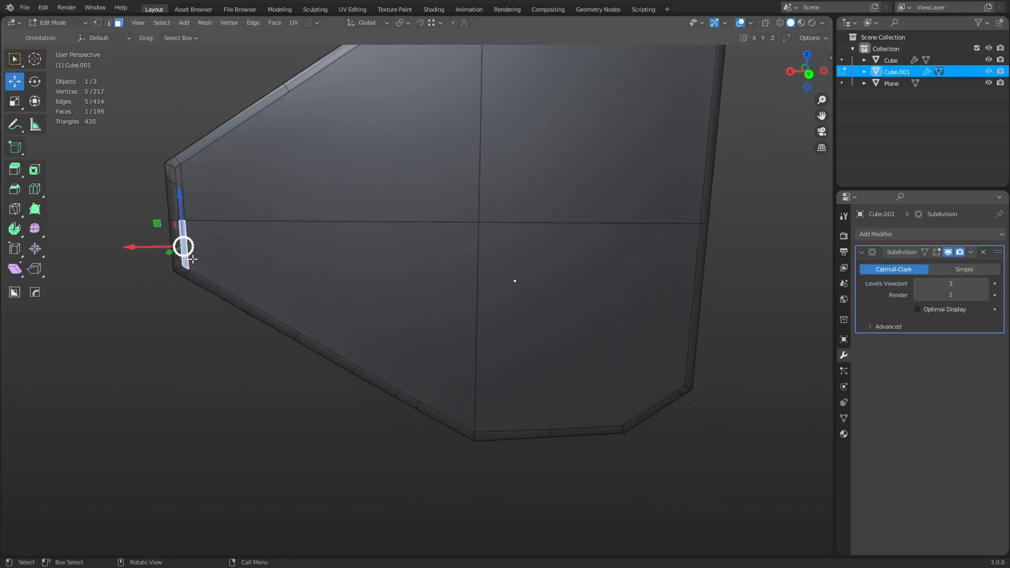
pyautogui.press('2')
pyautogui.press('1')
pyautogui.click(182, 254)
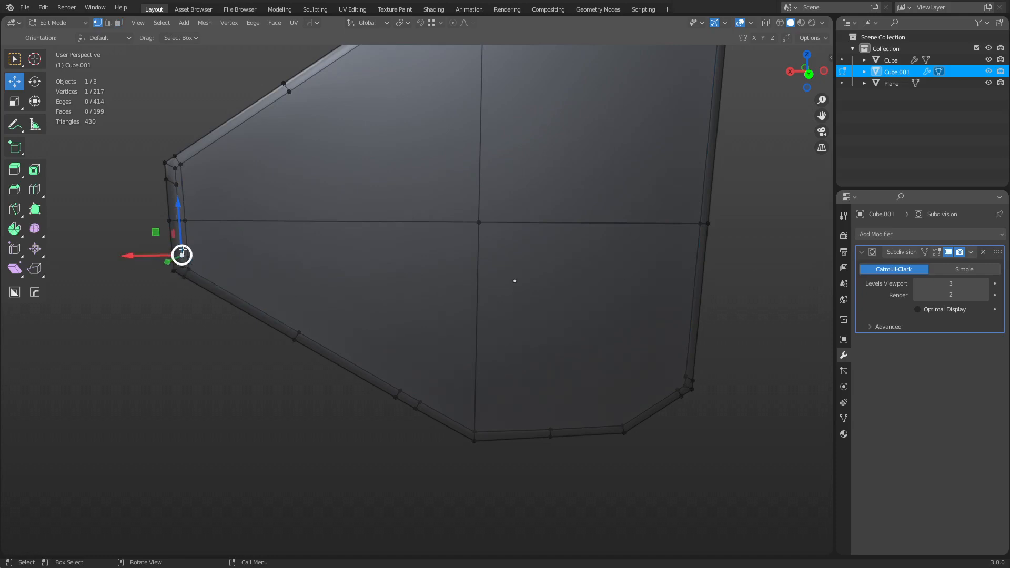
pyautogui.click(181, 223)
pyautogui.moveTo(509, 289)
pyautogui.mouseDown(button='middle')
pyautogui.moveTo(415, 275)
pyautogui.moveTo(531, 270)
pyautogui.moveTo(513, 277)
pyautogui.mouseUp(button='middle')
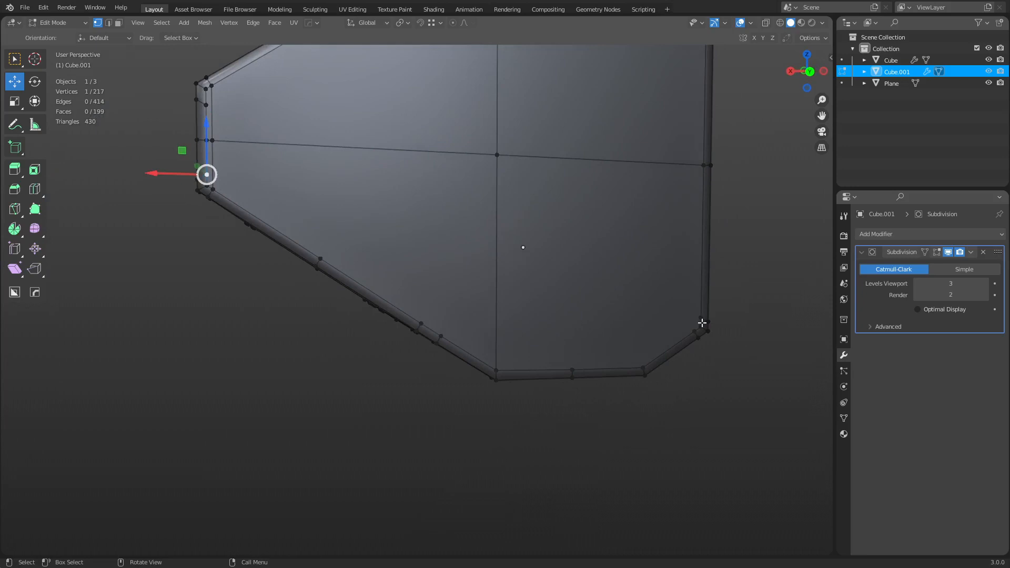
pyautogui.moveTo(701, 322); pyautogui.dragTo(642, 336, button='middle')
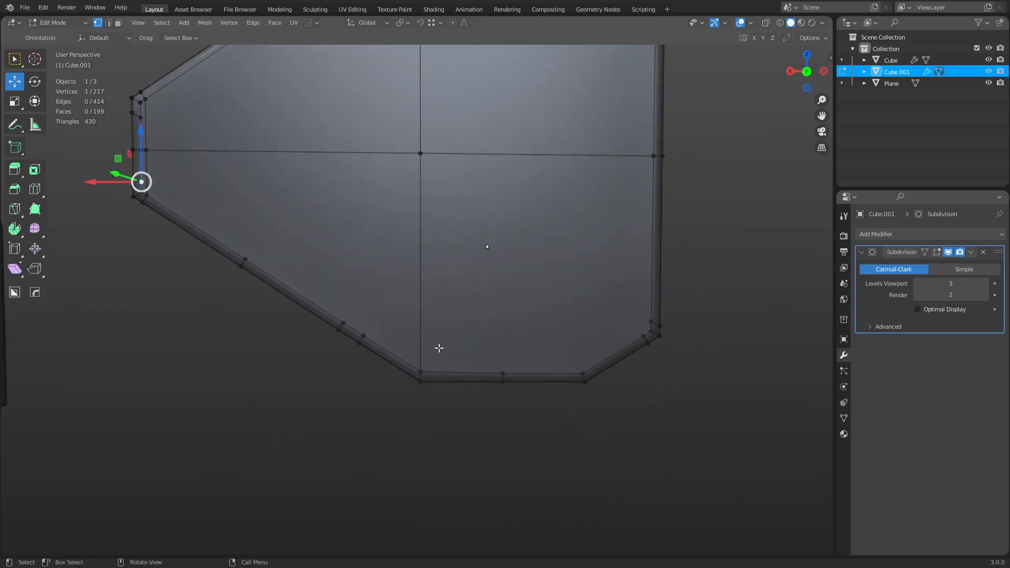
pyautogui.moveTo(316, 283); pyautogui.dragTo(328, 288, button='middle')
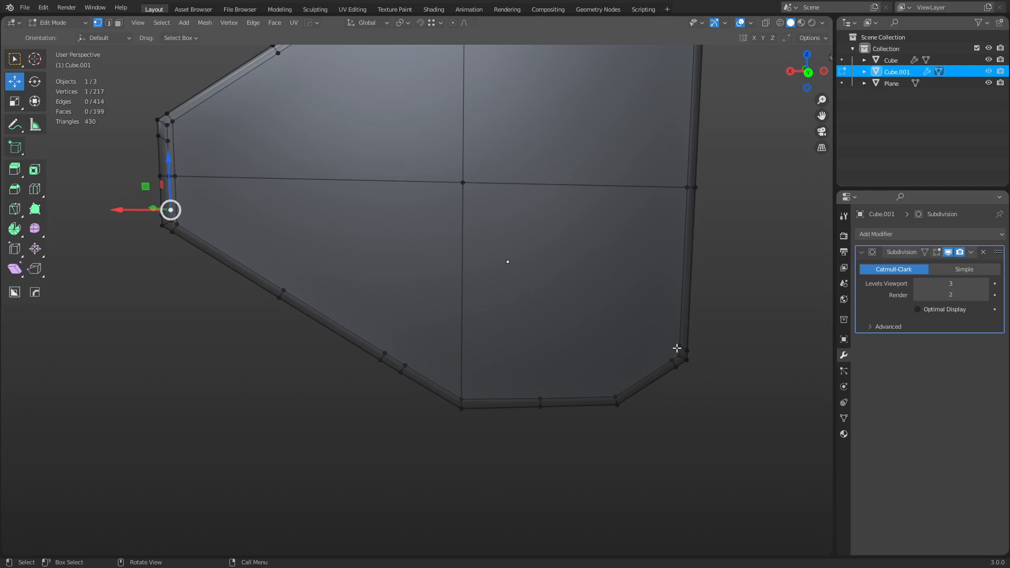
# Knife-cut a support edge just inside the side panel's lower border, from the wide end's lower corner to the narrow end's existing vertex.
pyautogui.press('k')
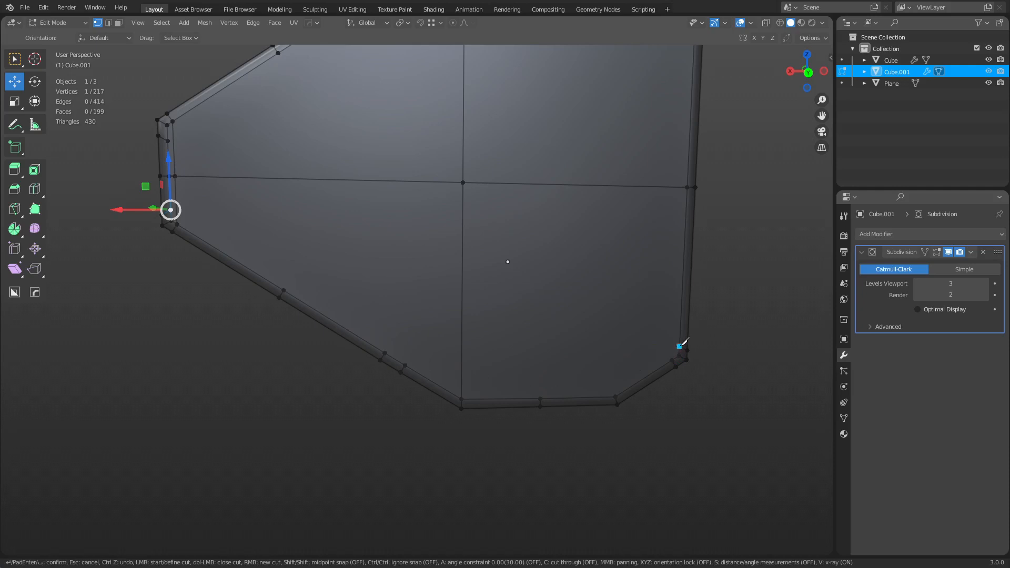
pyautogui.click(679, 346)
pyautogui.click(613, 387)
pyautogui.click(540, 391)
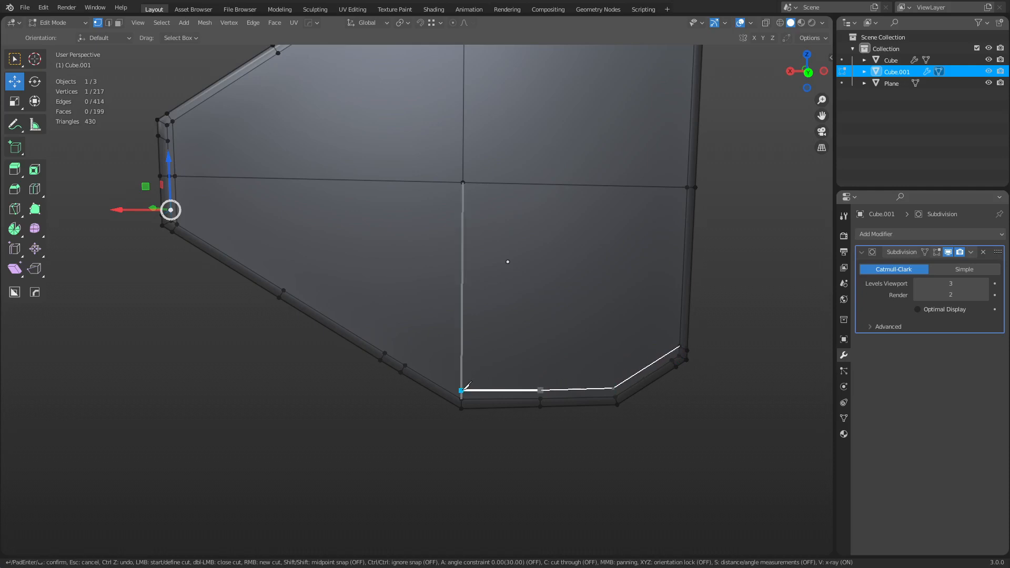
pyautogui.click(461, 389)
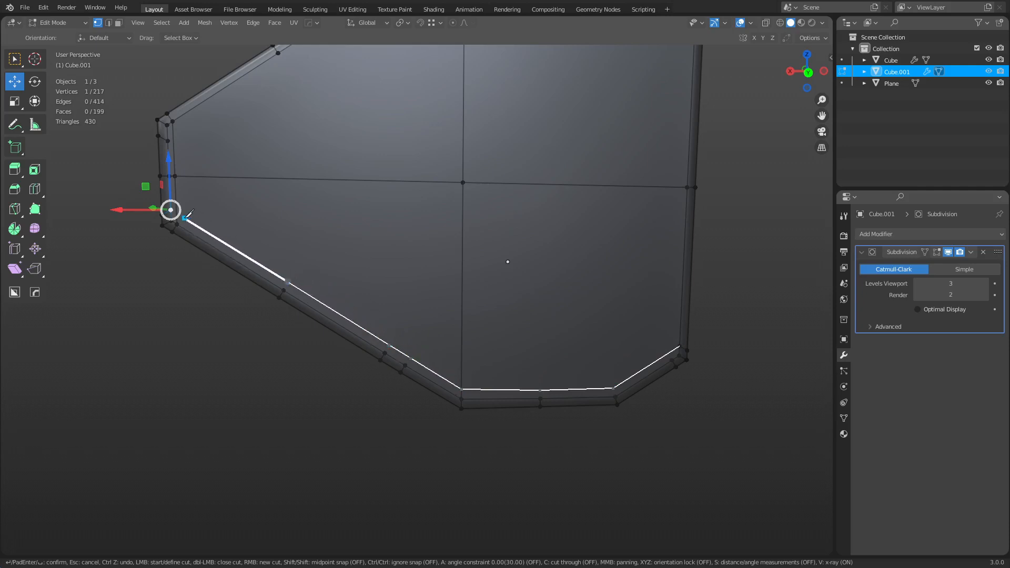
pyautogui.click(171, 210)
pyautogui.press('Return')
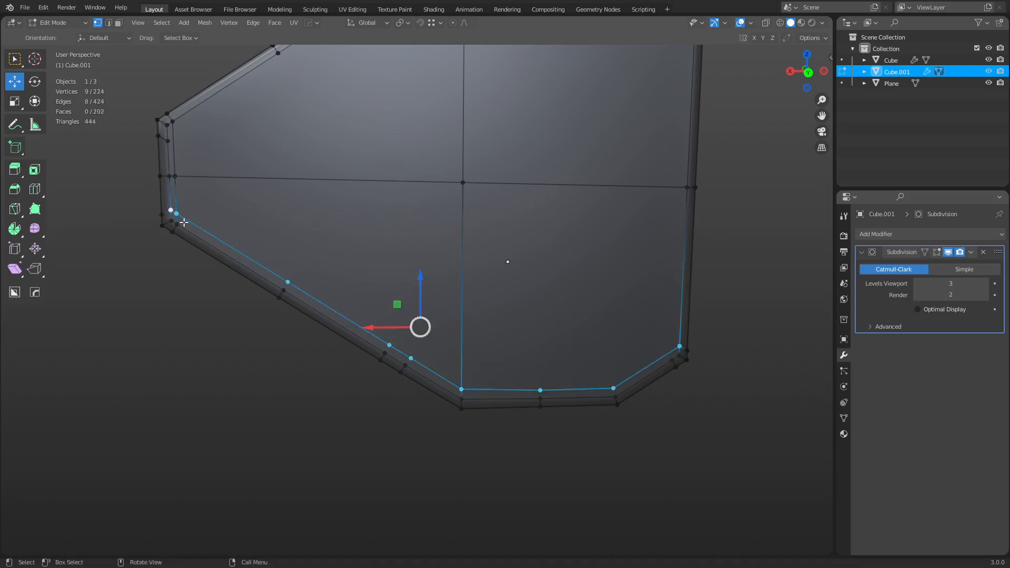
# Frame the small face at the panel's lower narrow corner and examine the new support edge along the lower border.
pyautogui.press('3')
pyautogui.click(174, 220)
pyautogui.press('`')
pyautogui.click(337, 284)
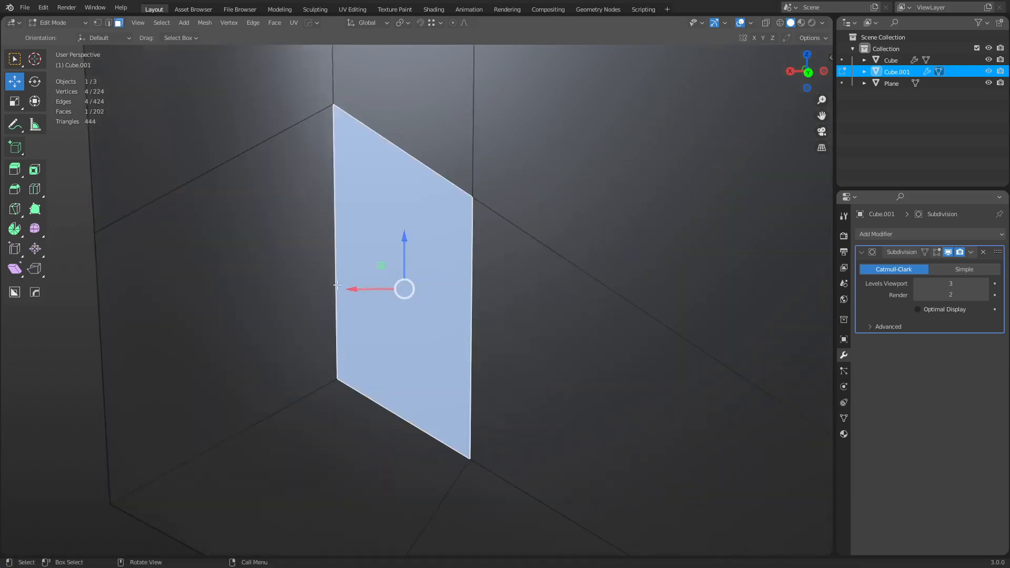
pyautogui.scroll(-6, 510, 304)
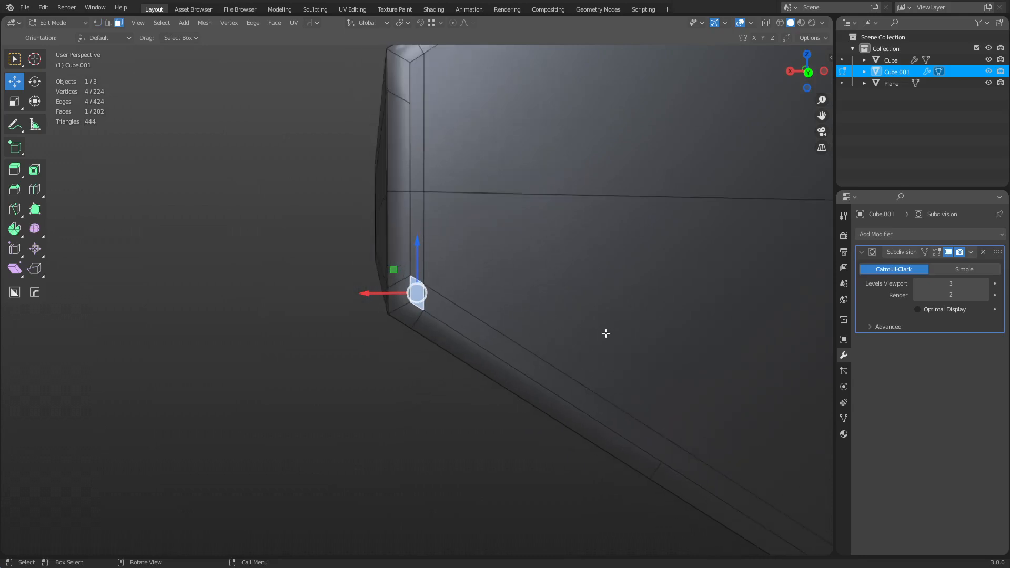
pyautogui.keyDown('shift'); pyautogui.moveTo(606, 333); pyautogui.dragTo(584, 333, button='middle'); pyautogui.keyUp('shift')
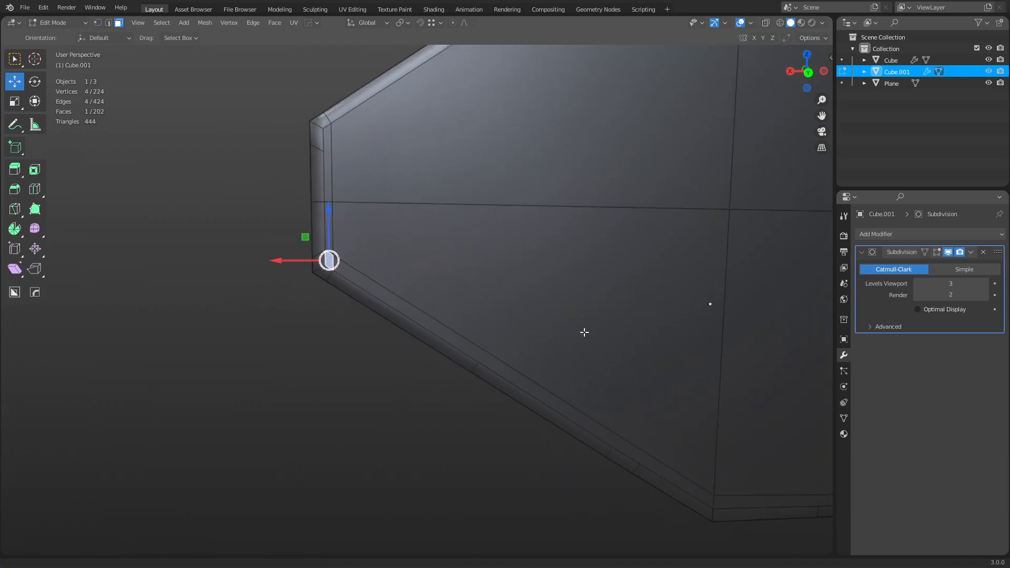
pyautogui.keyDown('shift'); pyautogui.moveTo(676, 352); pyautogui.dragTo(408, 275, button='middle'); pyautogui.keyUp('shift')
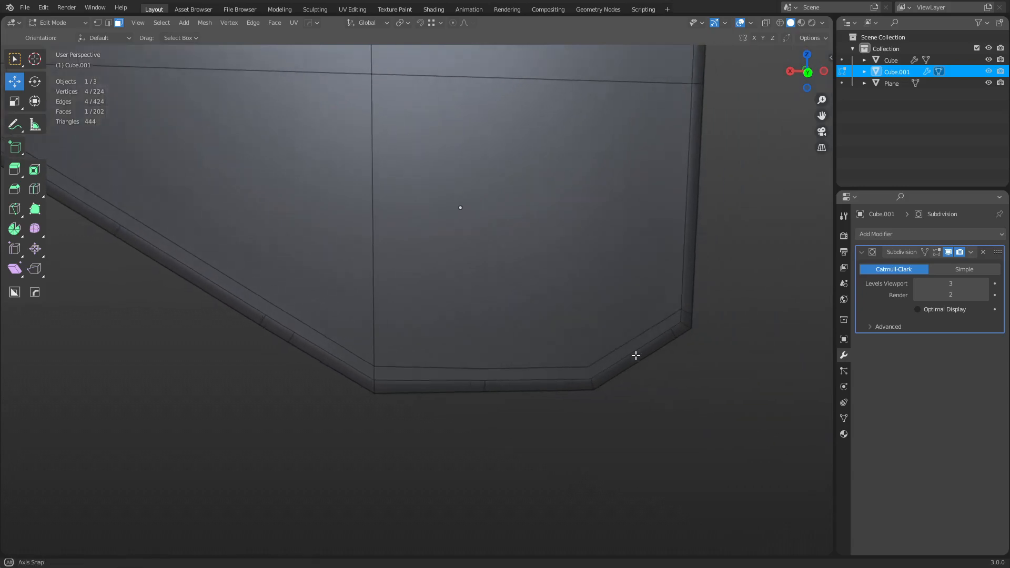
# Check the individual vertices at the panel's wide end, its lower wide corner, and its lower narrow corner.
pyautogui.moveTo(636, 354); pyautogui.dragTo(508, 295, button='middle')
pyautogui.keyDown('shift'); pyautogui.moveTo(480, 253); pyautogui.dragTo(584, 298, button='middle'); pyautogui.keyUp('shift')
pyautogui.press('1')
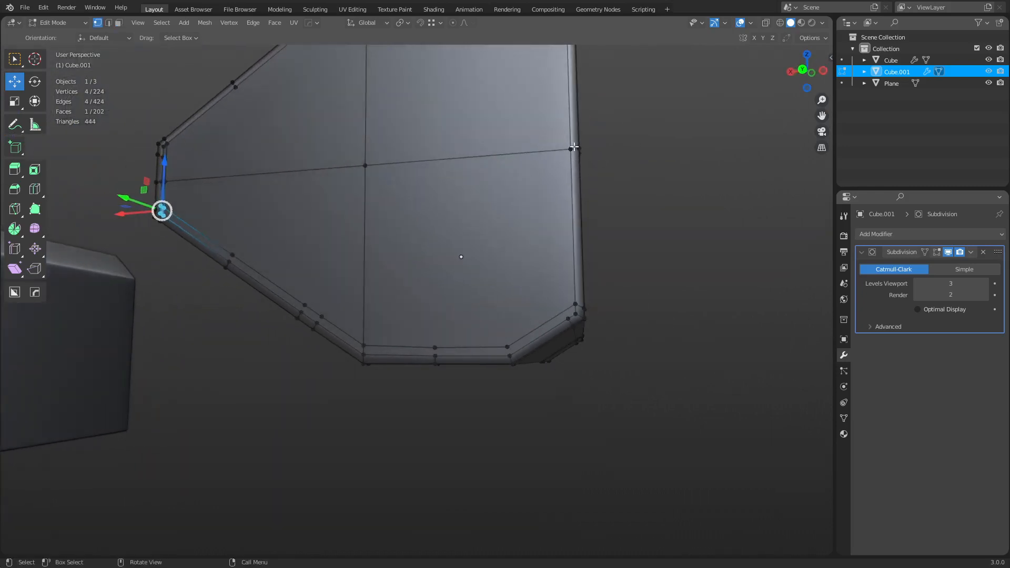
pyautogui.click(571, 148)
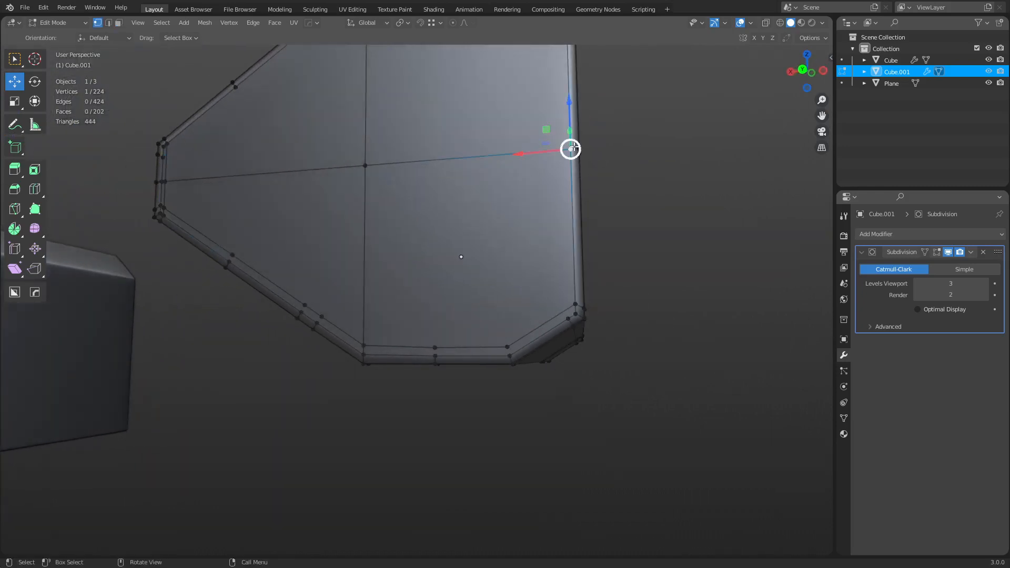
pyautogui.click(577, 307)
pyautogui.click(575, 313)
pyautogui.click(568, 318)
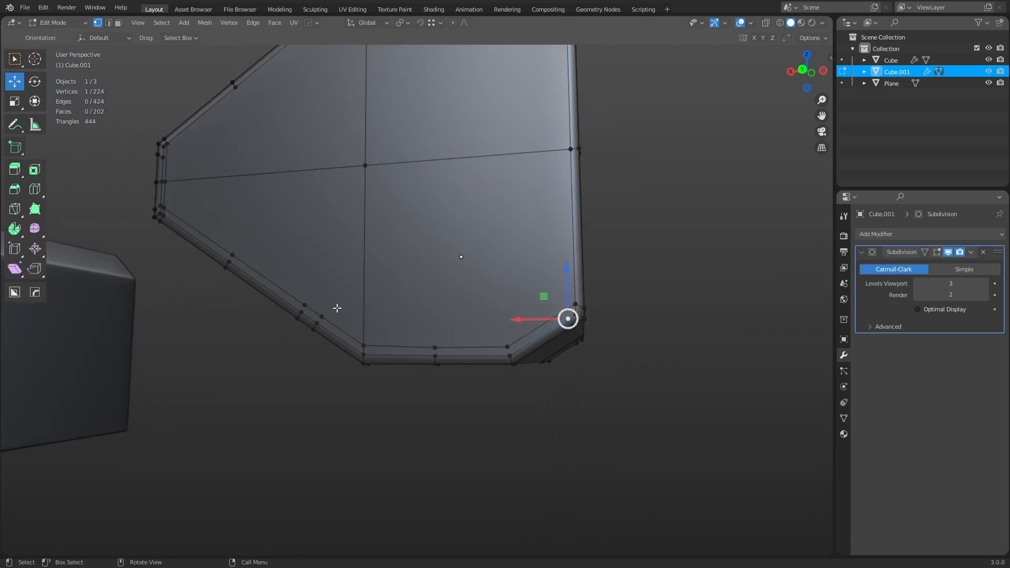
pyautogui.click(168, 206)
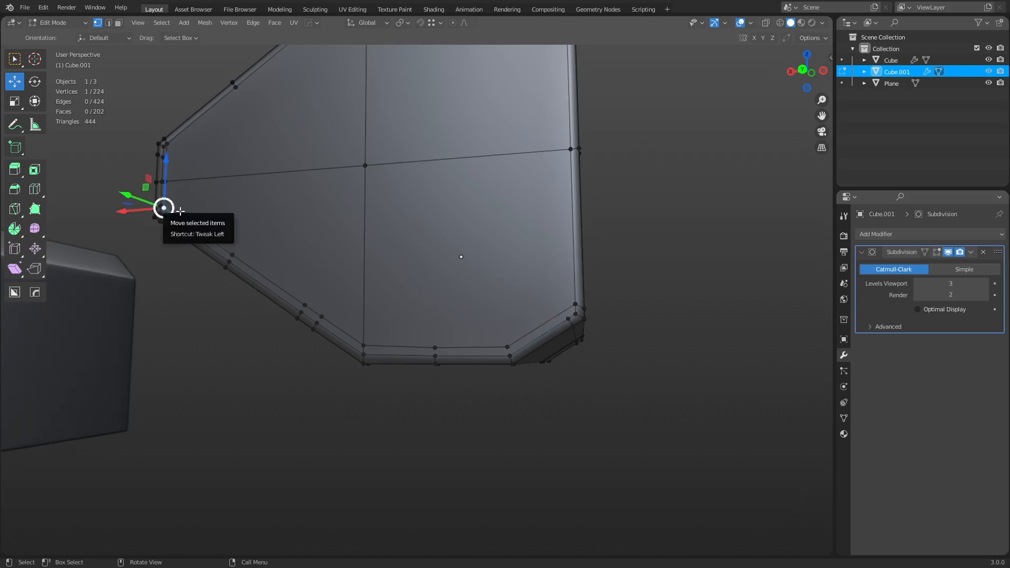
# Examine the individual vertices of the support edge along the side panel's lower border, from the narrow end to the wide corner.
pyautogui.click(233, 254)
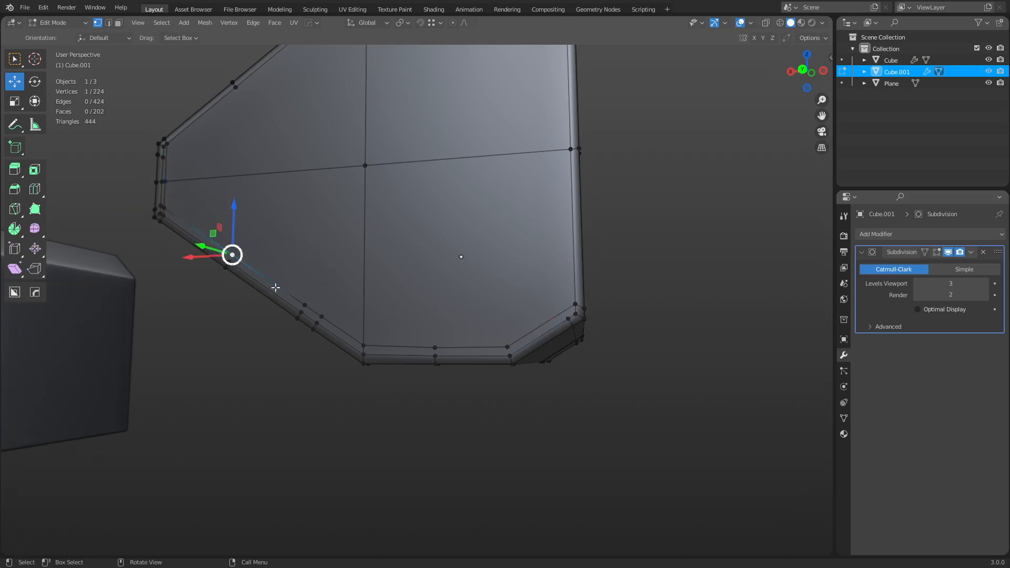
pyautogui.click(305, 305)
pyautogui.click(321, 317)
pyautogui.click(363, 346)
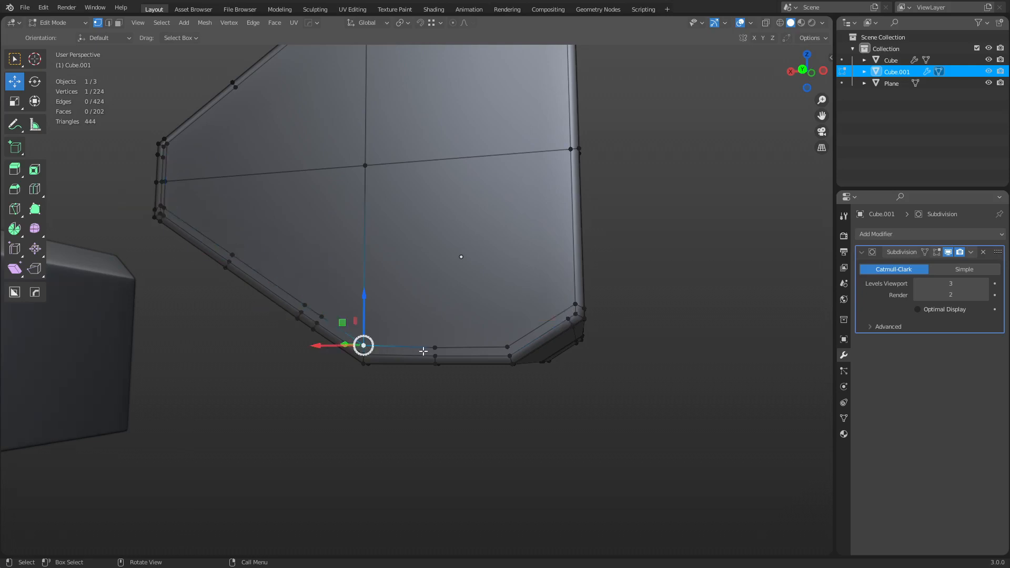
pyautogui.click(321, 316)
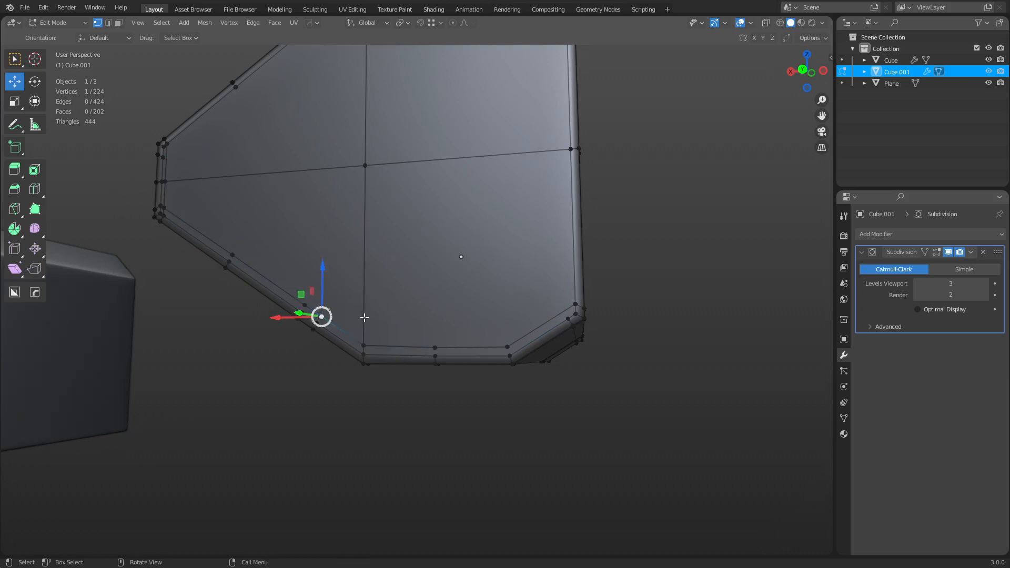
pyautogui.click(572, 320)
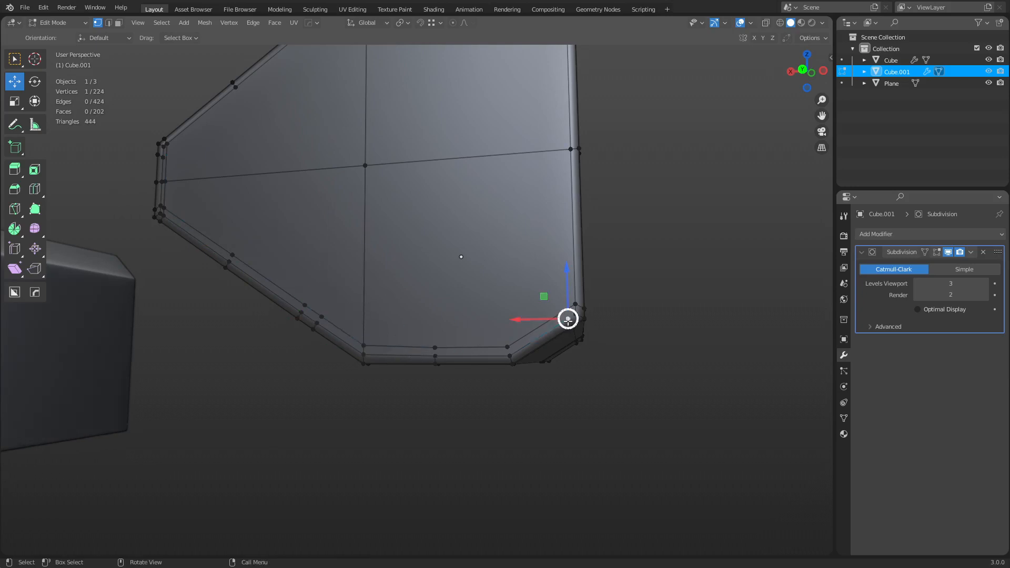
pyautogui.moveTo(562, 344)
pyautogui.mouseDown(button='middle')
pyautogui.moveTo(598, 345)
pyautogui.moveTo(568, 347)
pyautogui.mouseUp(button='middle')
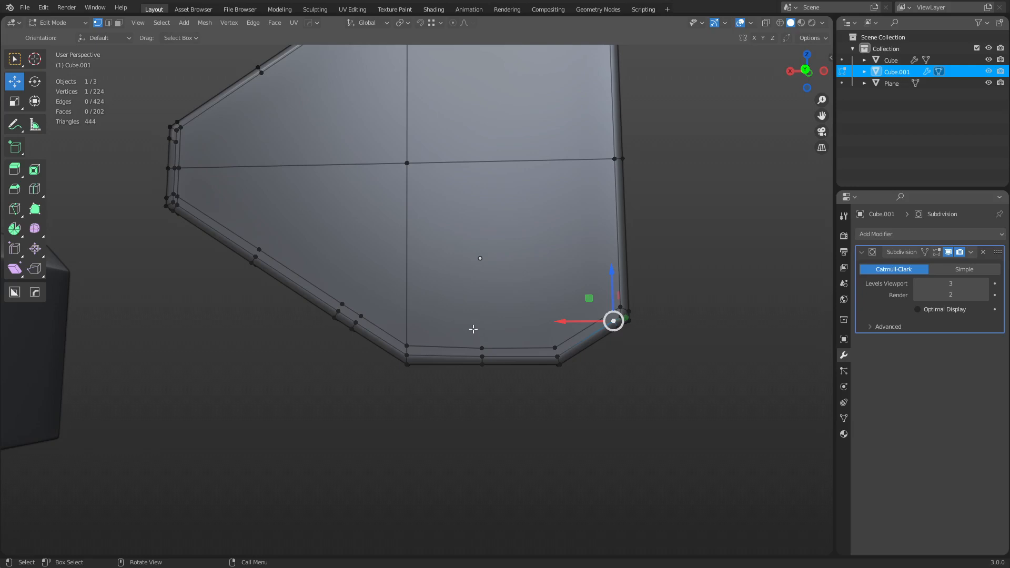
# Connect the five facing vertex pairs between the panel's lower border and its inner support edge with short edges.
pyautogui.click(258, 255)
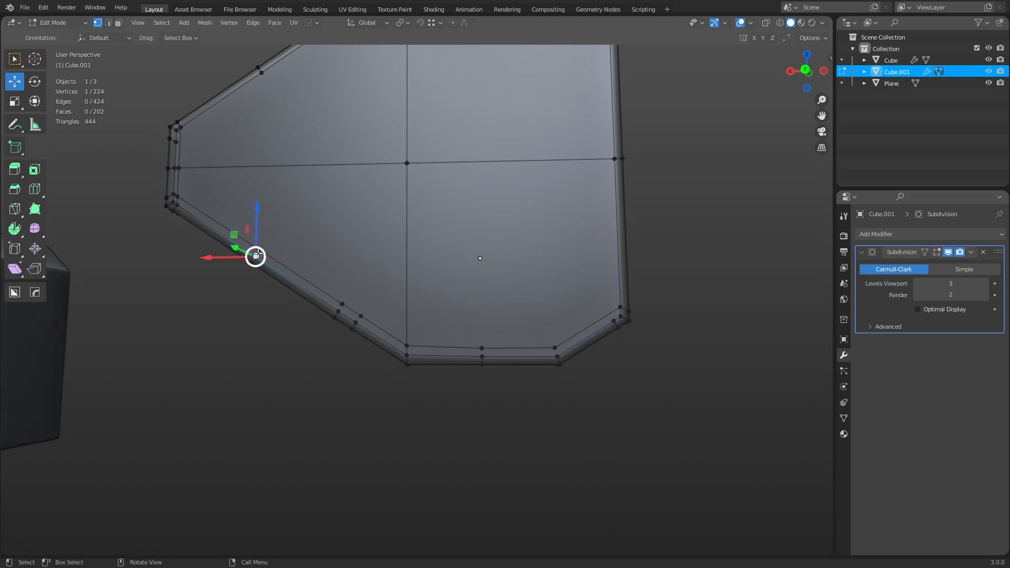
pyautogui.click(337, 312)
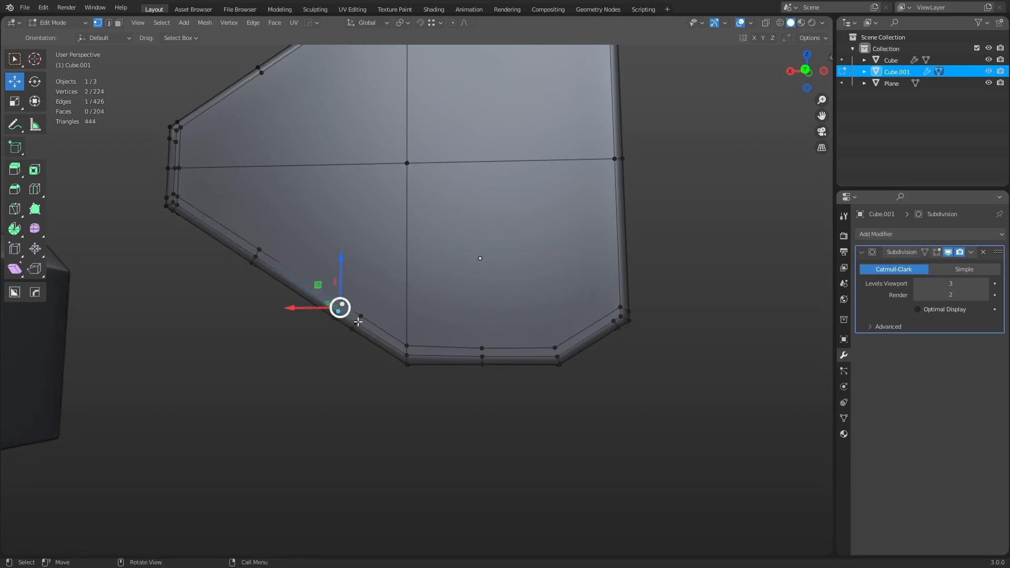
pyautogui.click(357, 320)
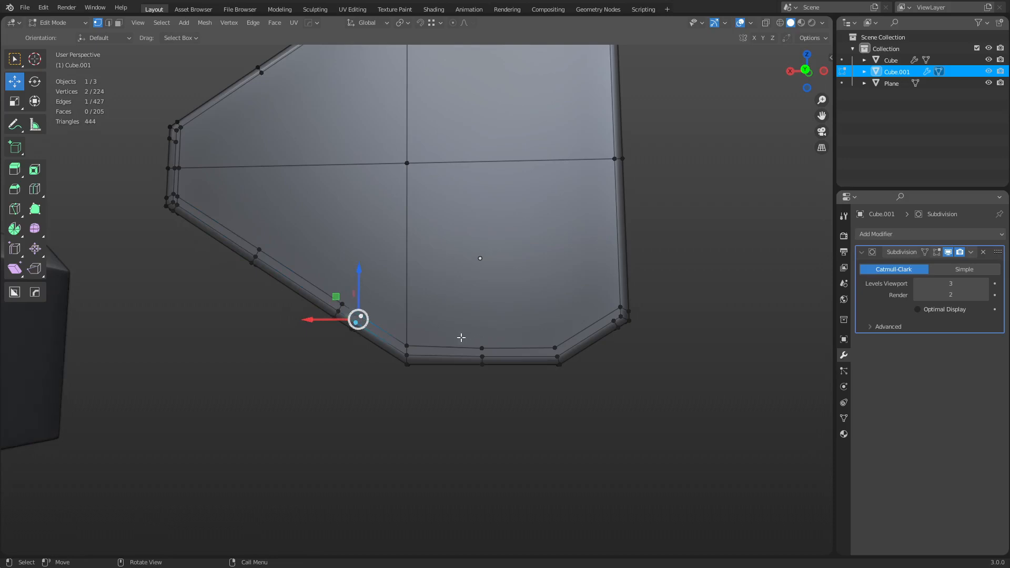
pyautogui.click(487, 353)
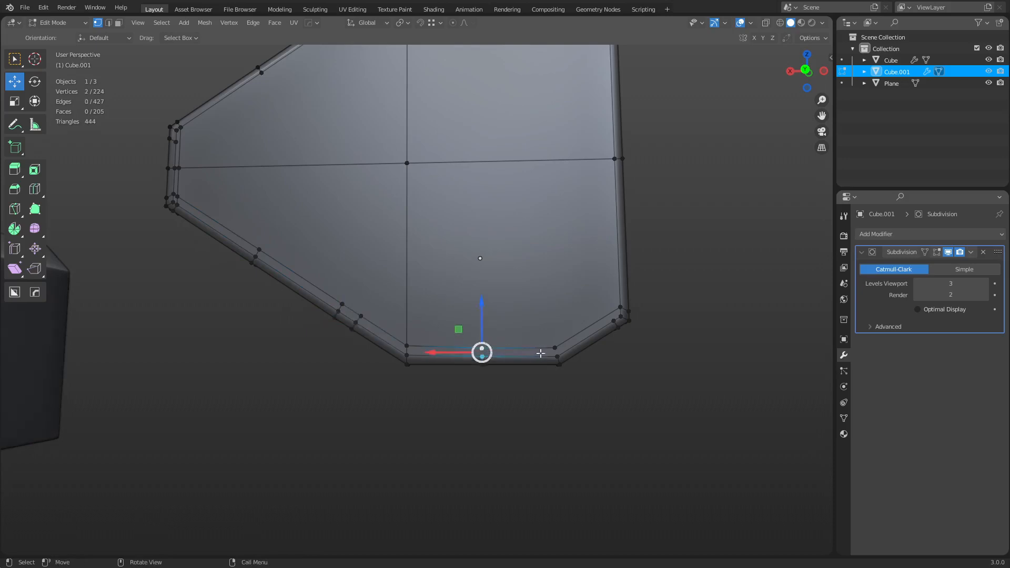
pyautogui.click(556, 357)
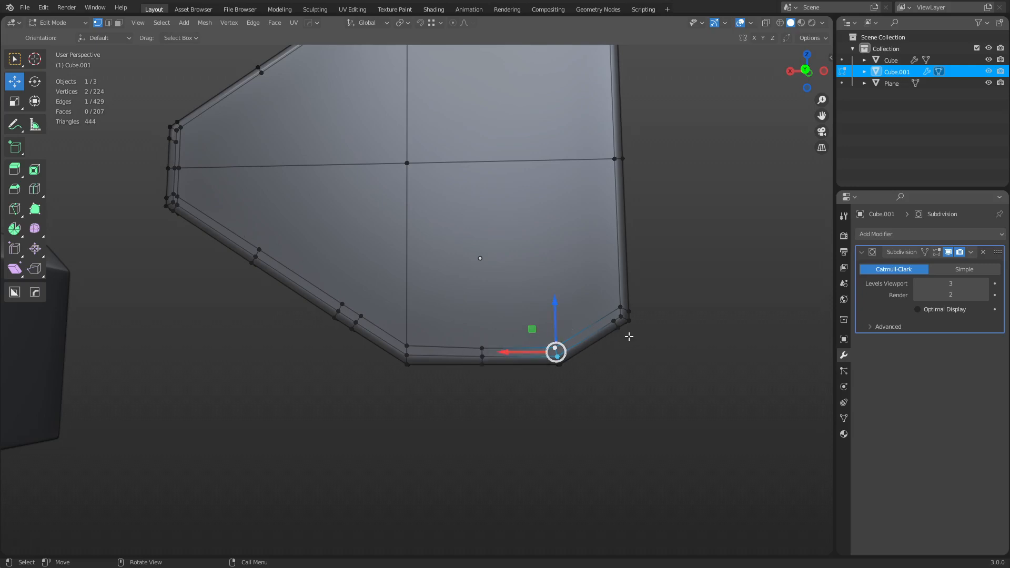
# Knife-cut a short edge at the panel's lower wide corner, from the border vertex up to the inner support edge.
pyautogui.scroll(1, 629, 337)
pyautogui.keyDown('shift'); pyautogui.moveTo(678, 357); pyautogui.dragTo(601, 322, button='middle'); pyautogui.keyUp('shift')
pyautogui.press('k')
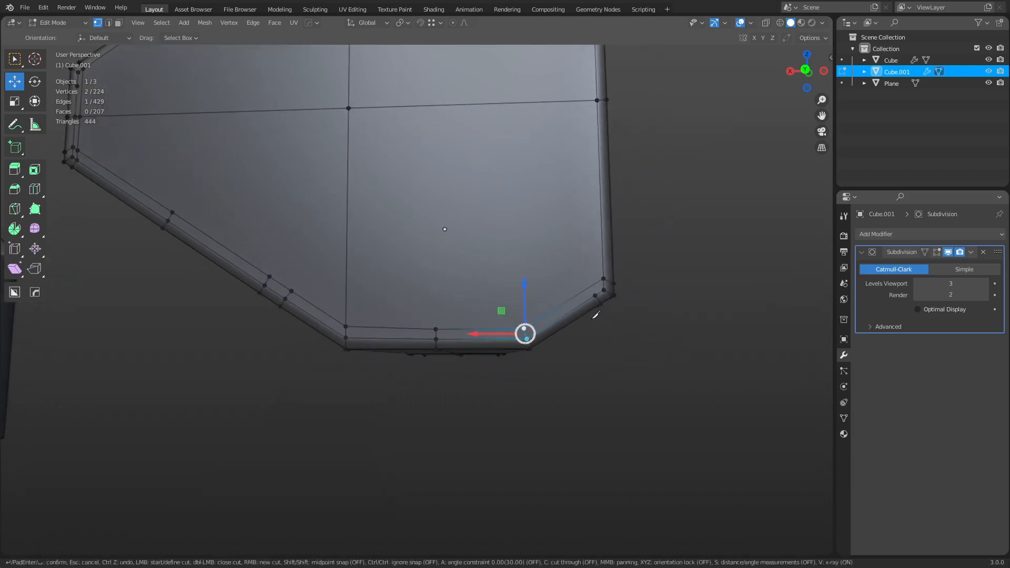
pyautogui.click(595, 292)
pyautogui.click(600, 281)
pyautogui.press('Return')
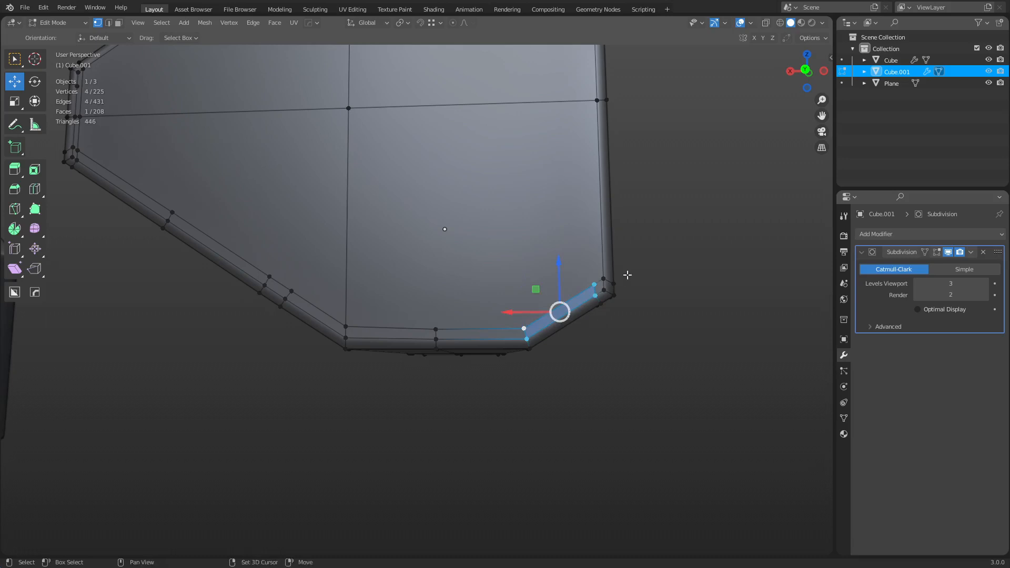
# Connect the new vertex at the lower wide corner to the matching vertex at the upper wide corner, forming a support edge inside the wide end.
pyautogui.keyDown('shift'); pyautogui.moveTo(624, 275); pyautogui.dragTo(585, 481, button='middle'); pyautogui.keyUp('shift')
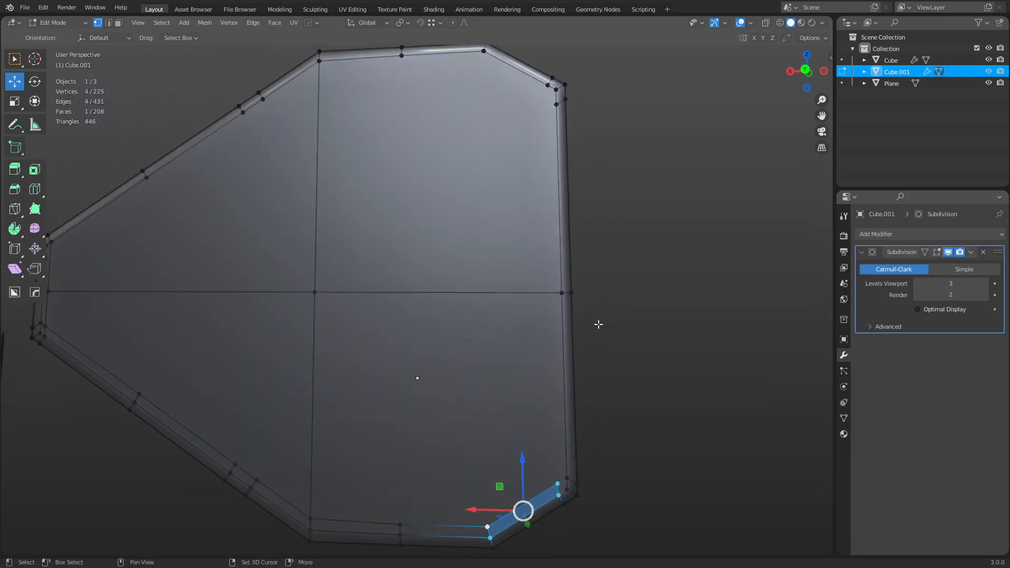
pyautogui.click(554, 479)
pyautogui.keyDown('shift'); pyautogui.click(538, 84); pyautogui.keyUp('shift')
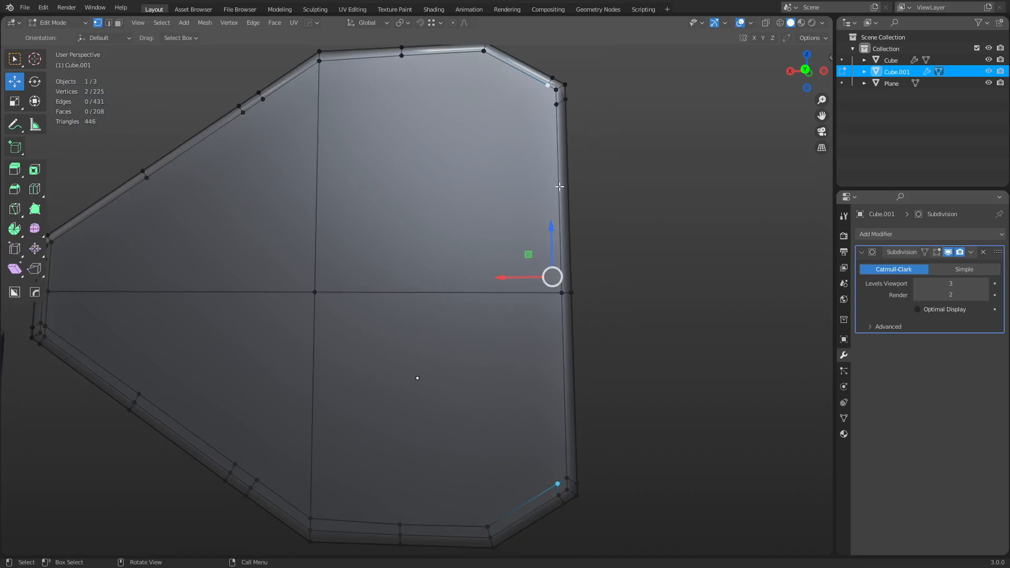
pyautogui.press('j')
# Knife-cut a support edge just inside the panel's upper border, from the narrow end across the central vertical edge to the wide end.
pyautogui.keyDown('shift'); pyautogui.moveTo(551, 139); pyautogui.dragTo(688, 153, button='middle'); pyautogui.keyUp('shift')
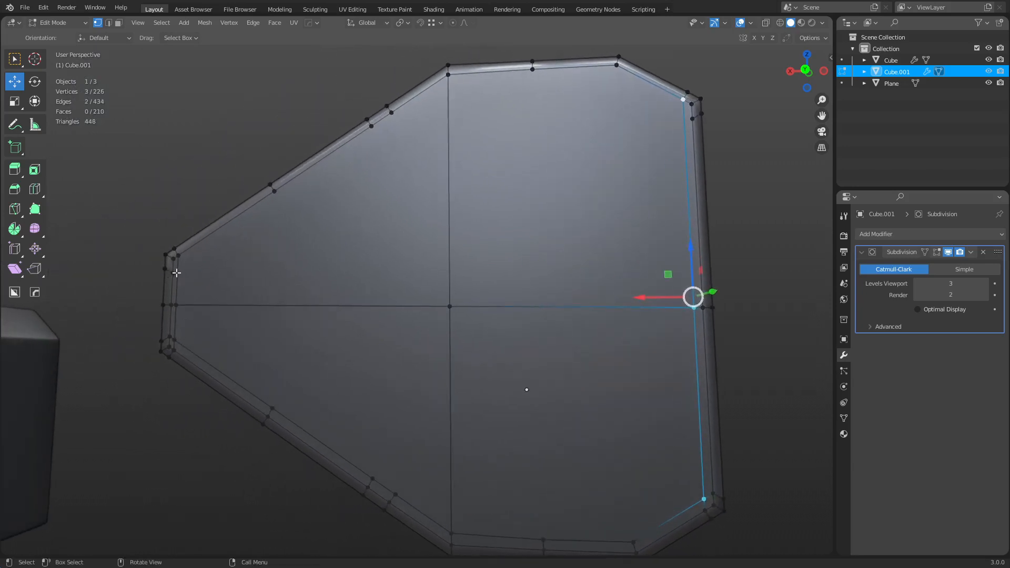
pyautogui.press('k')
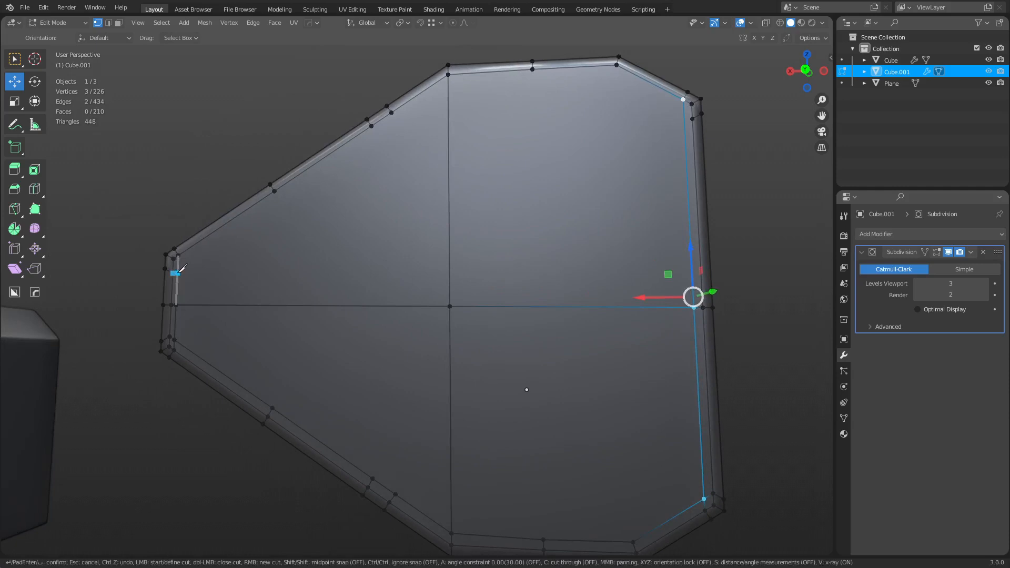
pyautogui.click(177, 273)
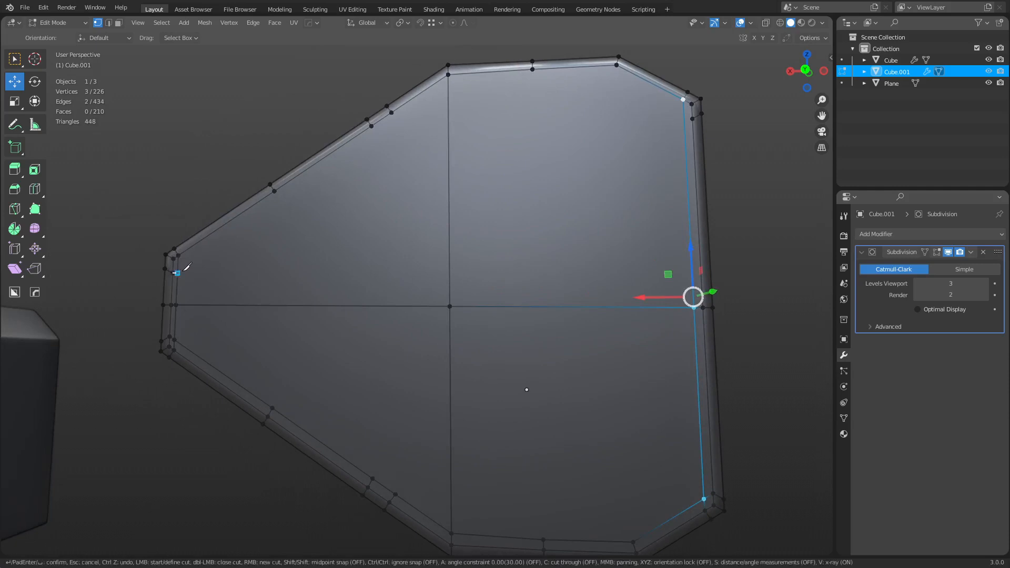
pyautogui.click(448, 90)
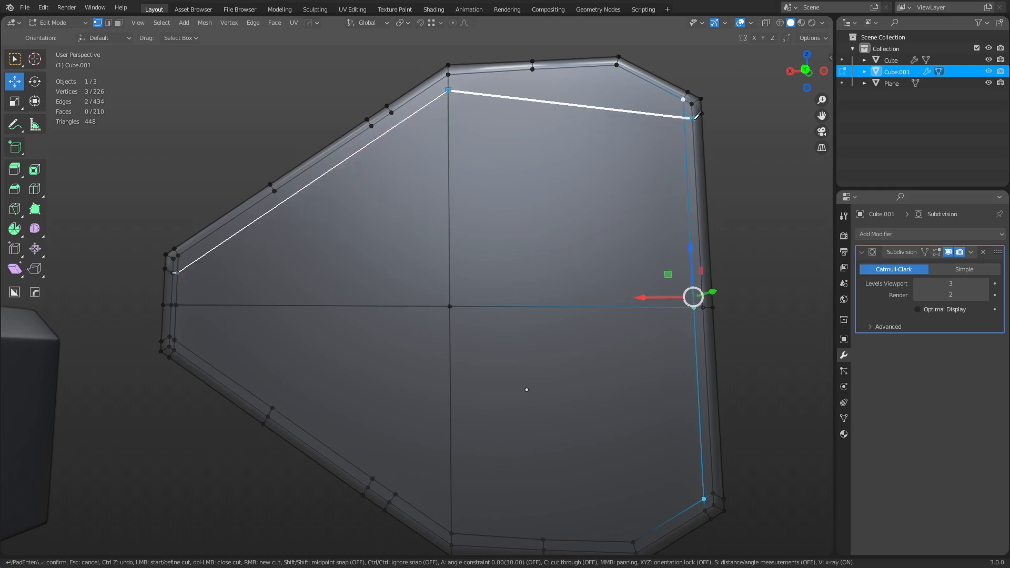
pyautogui.click(687, 119)
pyautogui.press('Return')
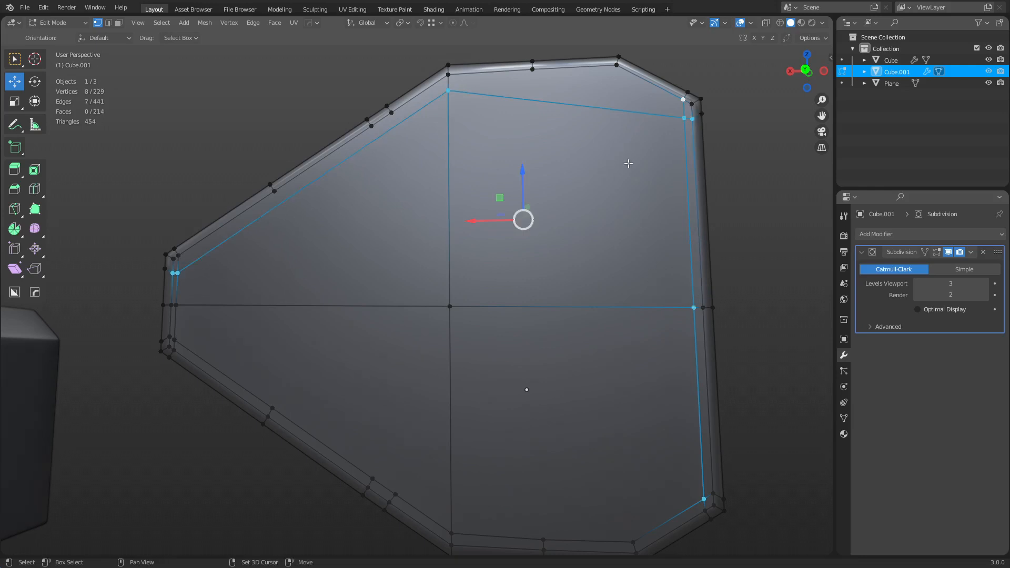
# Knife-cut an edge from the upper support edge to the border's upper bend vertex, and slide its new vertex close to the border.
pyautogui.press('k')
pyautogui.click(609, 108)
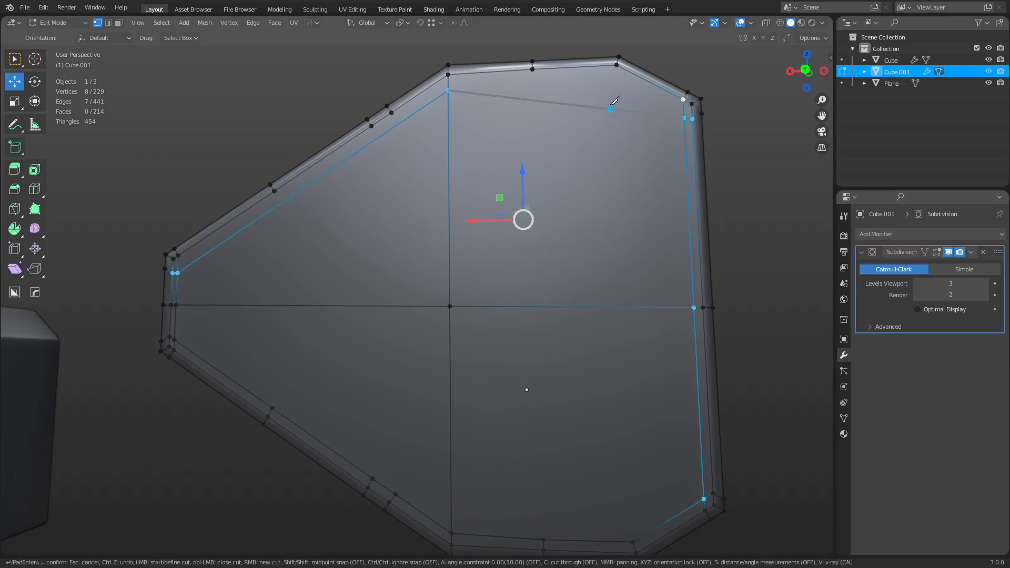
pyautogui.click(618, 64)
pyautogui.press('Return')
pyautogui.click(610, 109)
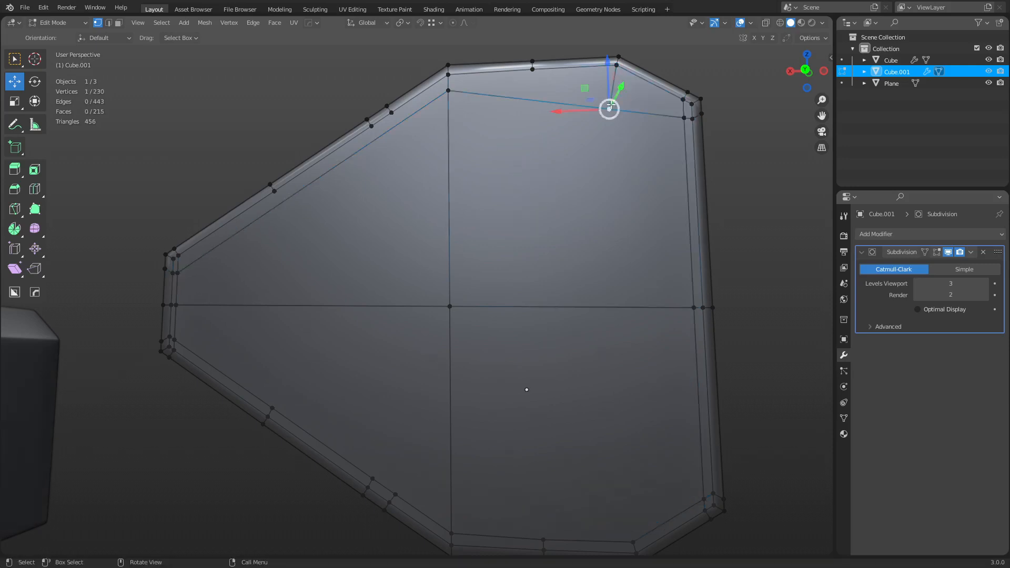
pyautogui.hotkey('shift', 'v')
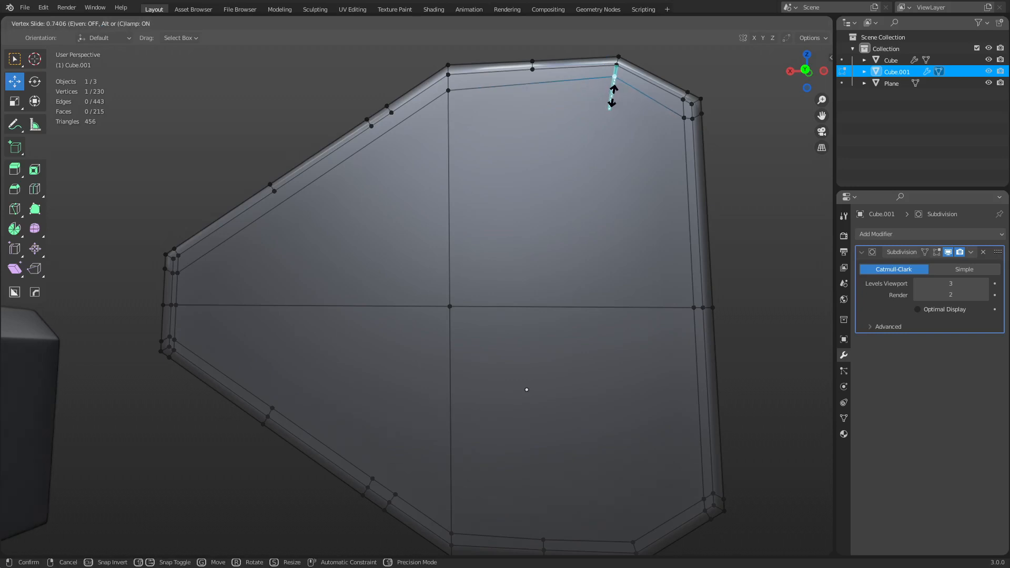
pyautogui.click(609, 99)
# Knife-cut a short connecting edge from the middle vertex of the straight upper border down to the support edge.
pyautogui.click(533, 69)
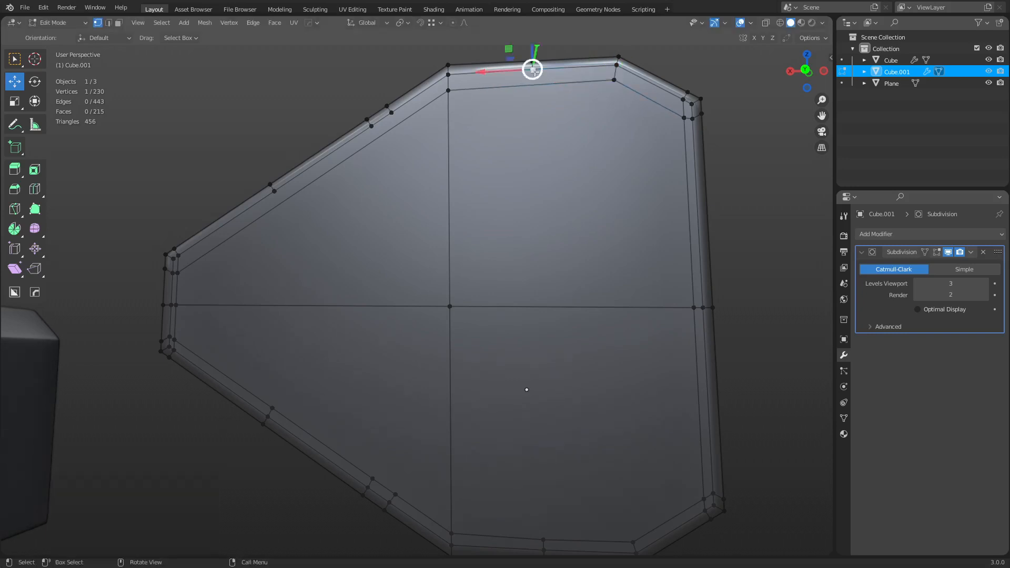
pyautogui.press('k')
pyautogui.click(533, 69)
pyautogui.click(533, 86)
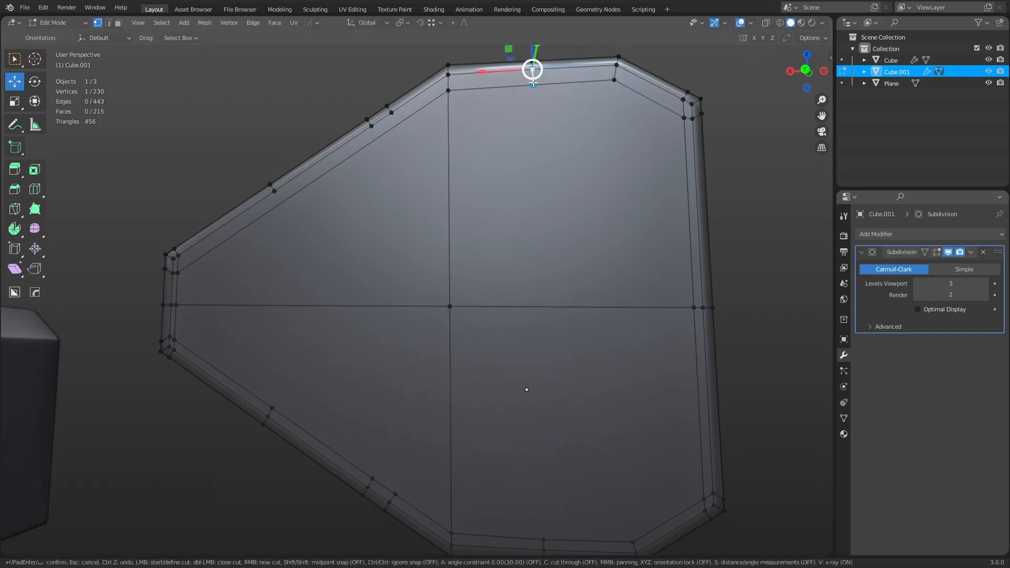
pyautogui.press('Return')
# Knife-cut three short connecting edges from the vertices on the slanted upper border to the inner support edge.
pyautogui.press('k')
pyautogui.click(391, 113)
pyautogui.click(399, 123)
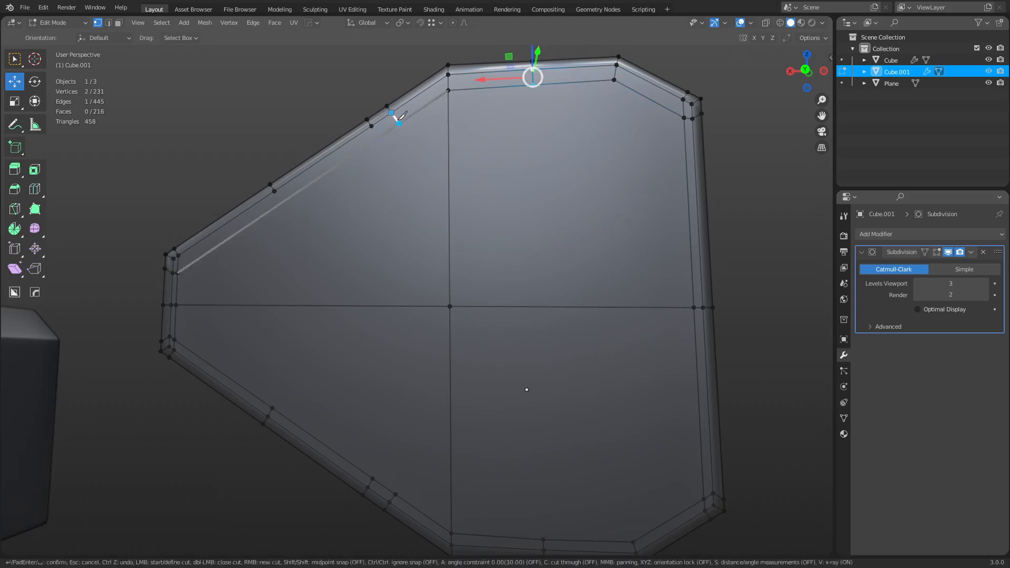
pyautogui.rightClick(399, 123)
pyautogui.click(371, 126)
pyautogui.click(377, 135)
pyautogui.rightClick(377, 135)
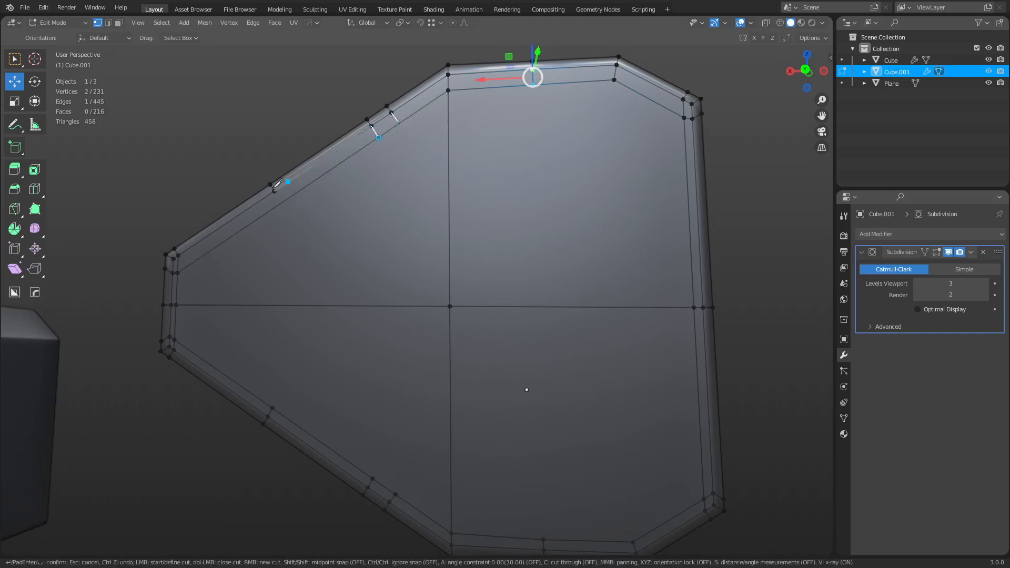
pyautogui.click(282, 203)
pyautogui.press('Return')
# Connect the three facing vertex pairs on the upper and lower support edges across the panel's tapered half with vertical edges.
pyautogui.moveTo(463, 340); pyautogui.dragTo(428, 343, button='middle')
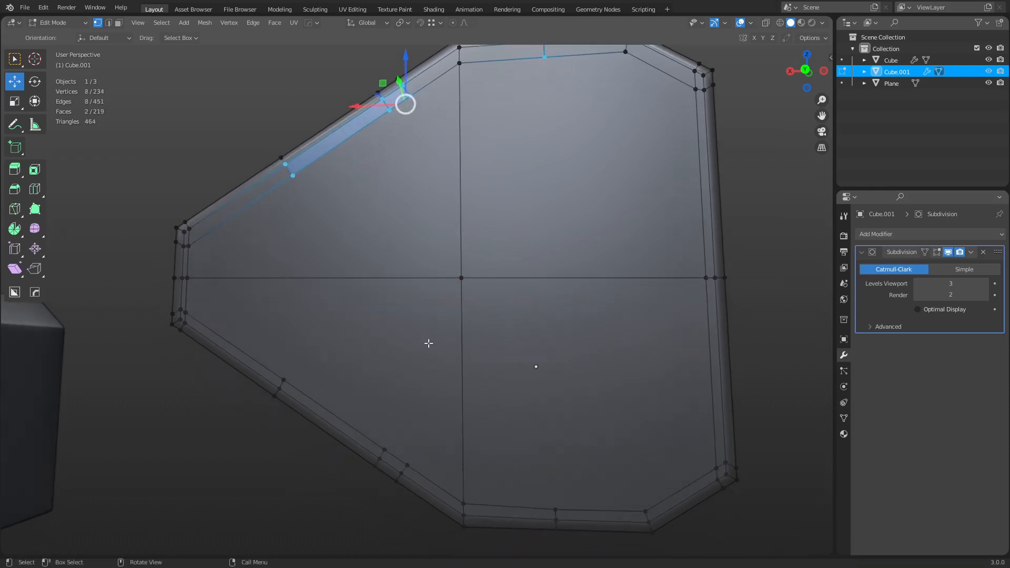
pyautogui.click(277, 378)
pyautogui.keyDown('shift'); pyautogui.click(293, 176); pyautogui.keyUp('shift')
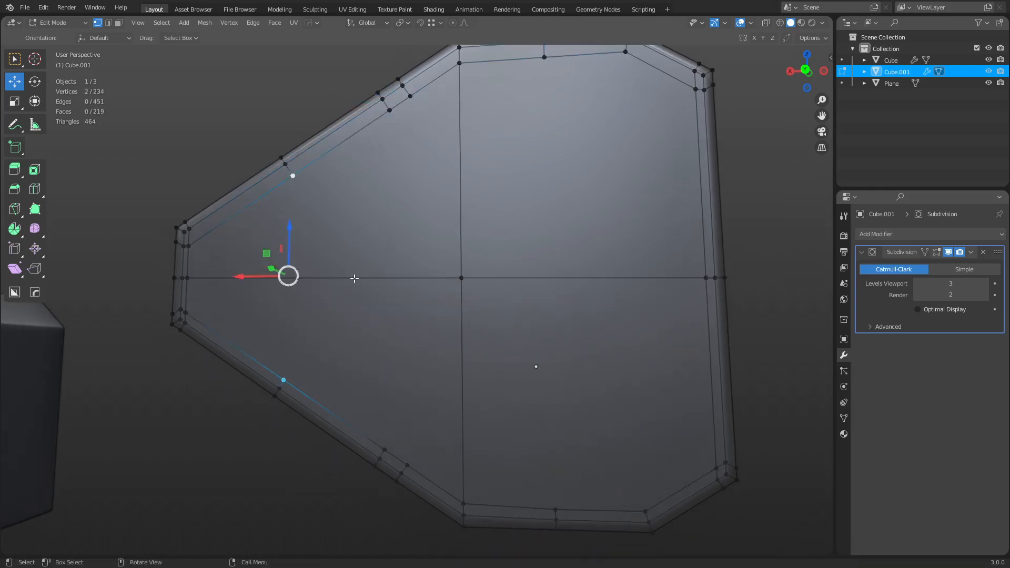
pyautogui.press('j')
pyautogui.click(384, 448)
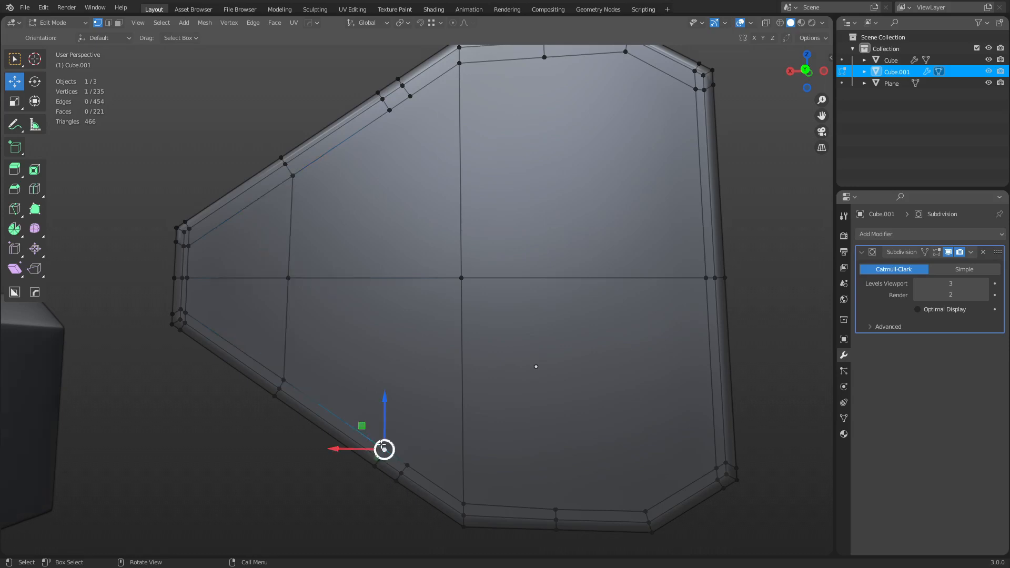
pyautogui.keyDown('shift'); pyautogui.click(390, 116); pyautogui.keyUp('shift')
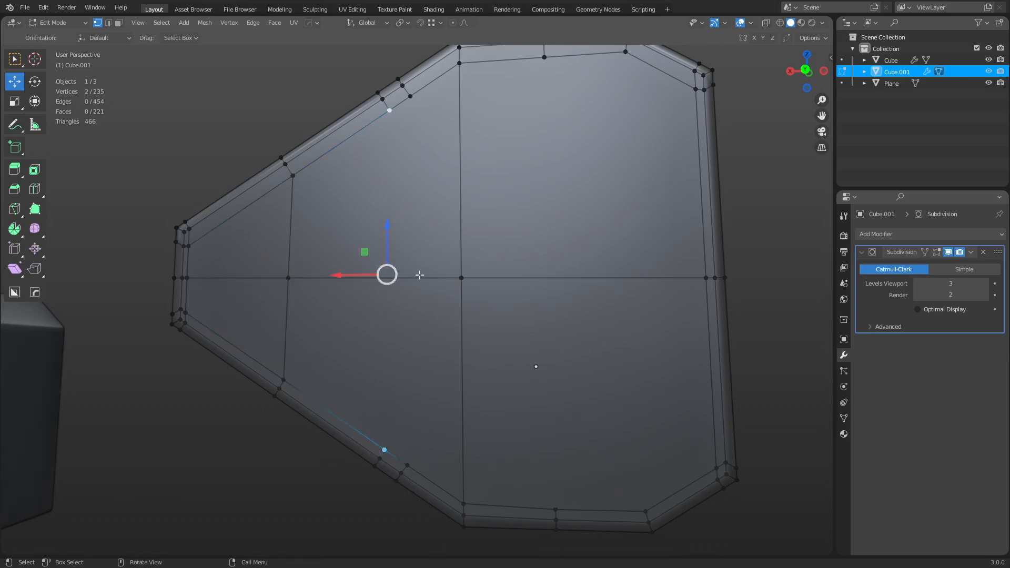
pyautogui.press('j')
pyautogui.click(407, 465)
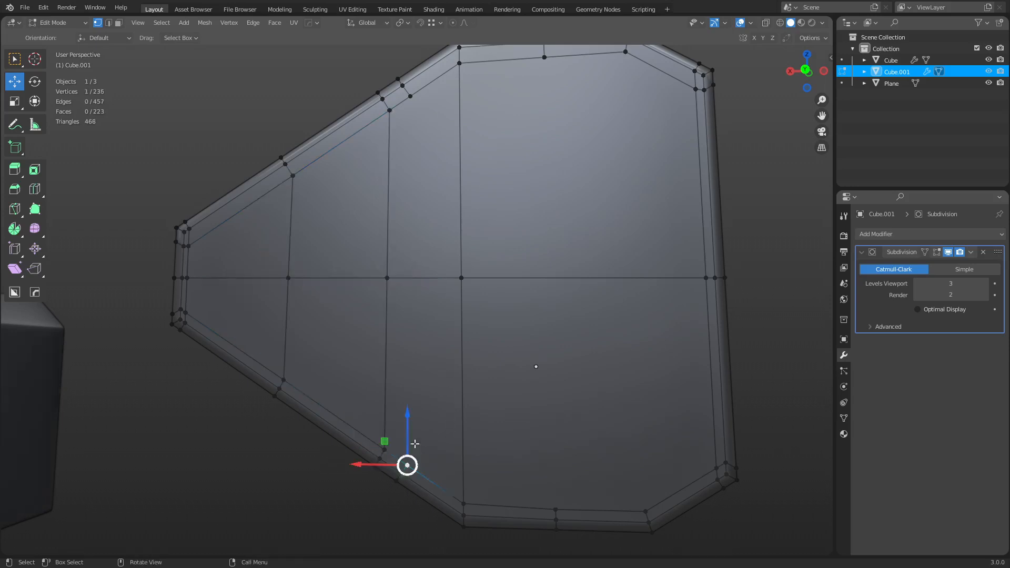
pyautogui.keyDown('shift'); pyautogui.click(411, 97); pyautogui.keyUp('shift')
pyautogui.press('j')
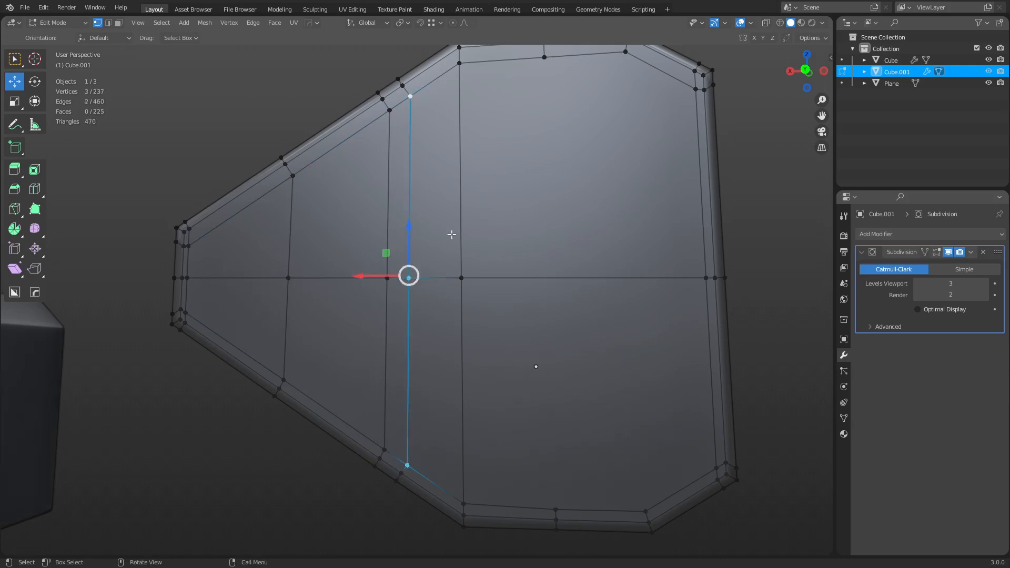
# Connect the middle and outer vertex pairs of the upper and lower support edges across the panel's wide half with vertical edges.
pyautogui.click(555, 509)
pyautogui.keyDown('shift'); pyautogui.click(545, 59); pyautogui.keyUp('shift')
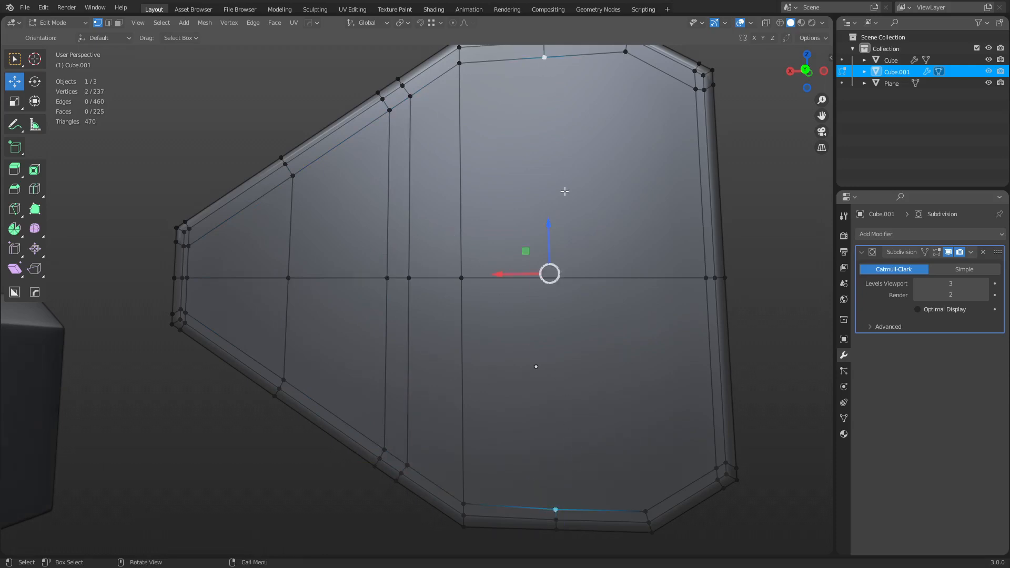
pyautogui.press('j')
pyautogui.click(645, 509)
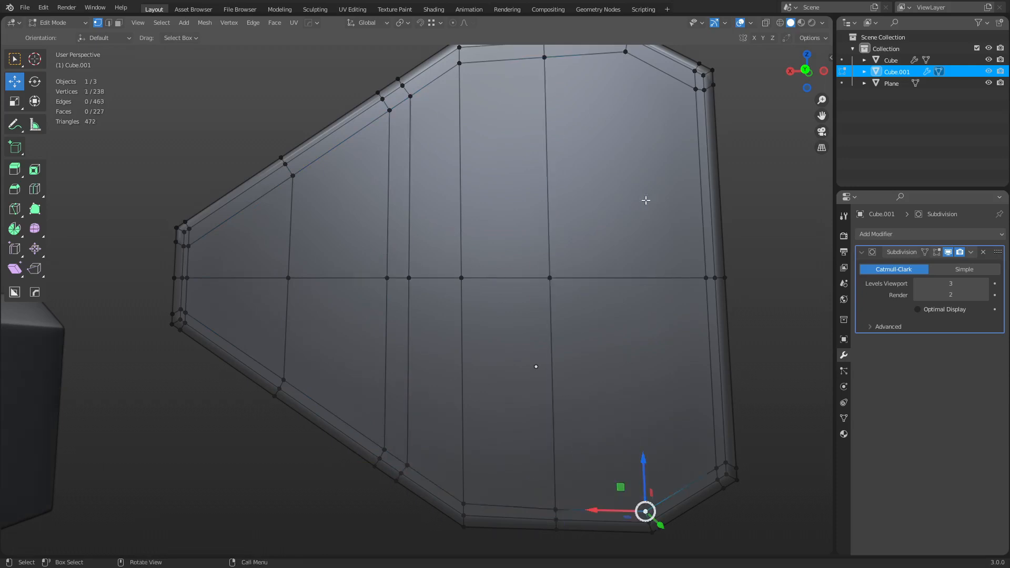
pyautogui.keyDown('shift'); pyautogui.click(626, 53); pyautogui.keyUp('shift')
pyautogui.press('j')
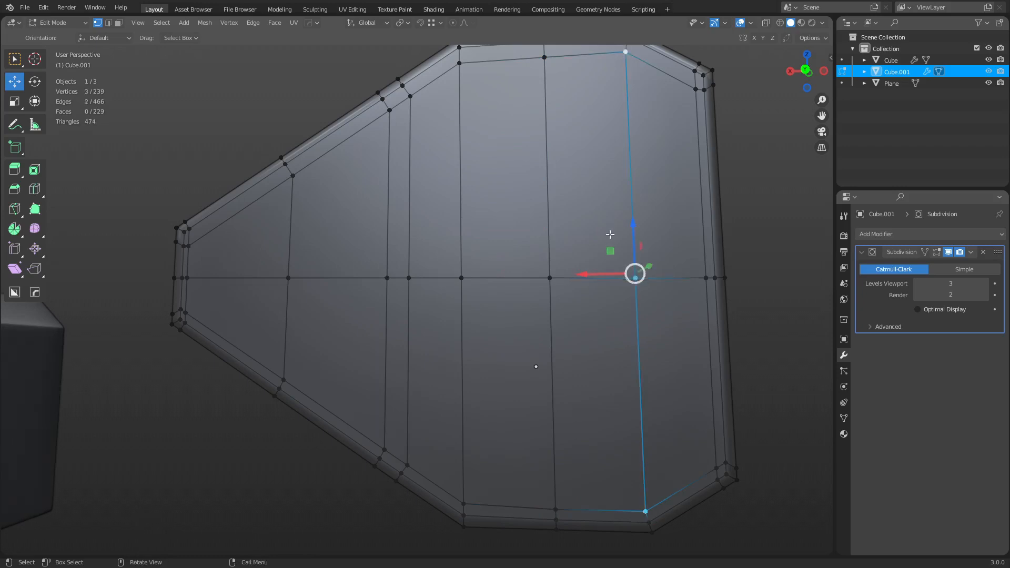
# Examine the side panel's smoothed wireframe in Object Mode.
pyautogui.hotkey('ctrl', 'Tab')
pyautogui.click(549, 231)
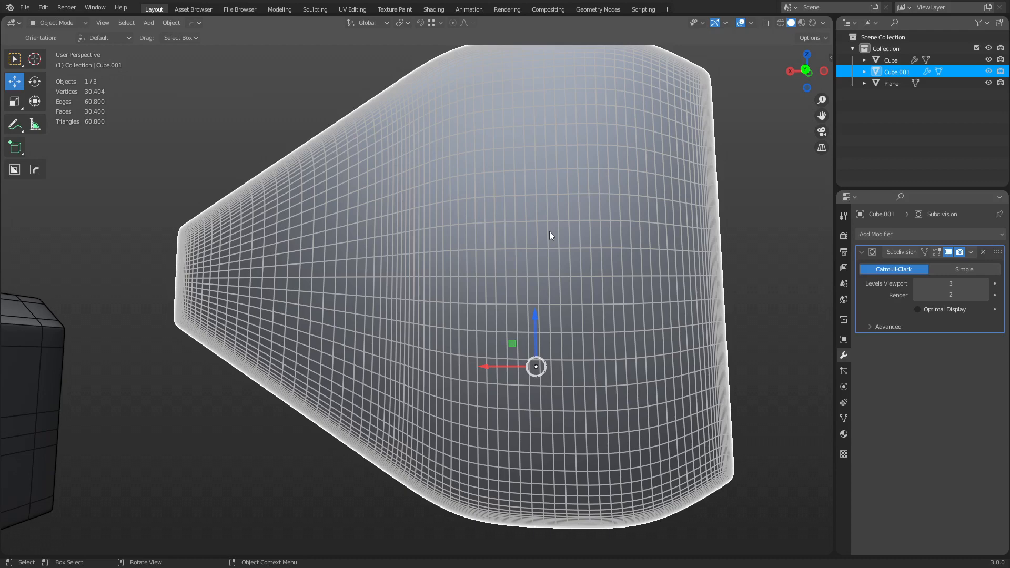
pyautogui.moveTo(549, 231)
pyautogui.keyDown('ctrl'); pyautogui.mouseDown(button='middle')
pyautogui.moveTo(557, 194)
pyautogui.moveTo(537, 199)
pyautogui.moveTo(591, 163)
pyautogui.moveTo(587, 154)
pyautogui.moveTo(510, 198)
pyautogui.moveTo(556, 184)
pyautogui.moveTo(609, 253)
pyautogui.moveTo(619, 239)
pyautogui.mouseUp(button='middle'); pyautogui.keyUp('ctrl')
pyautogui.hotkey('shift', 'z')
# Select face loops along the block's borders in Edit Mode to examine how they run around the mesh.
pyautogui.hotkey('ctrl', 'Tab')
pyautogui.click(569, 197)
pyautogui.keyDown('alt'); pyautogui.click(557, 178); pyautogui.keyUp('alt')
pyautogui.keyDown('alt'); pyautogui.click(549, 188); pyautogui.keyUp('alt')
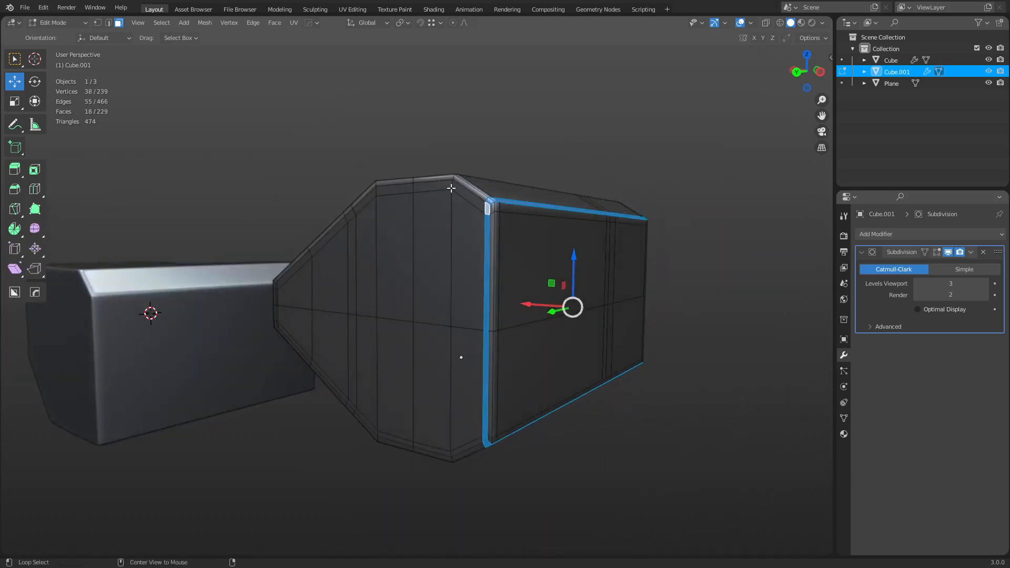
pyautogui.keyDown('alt'); pyautogui.keyDown('shift'); pyautogui.click(451, 188); pyautogui.keyUp('shift'); pyautogui.keyUp('alt')
pyautogui.moveTo(450, 188); pyautogui.dragTo(535, 349, button='middle')
pyautogui.keyDown('alt'); pyautogui.click(395, 345); pyautogui.keyUp('alt')
pyautogui.keyDown('alt'); pyautogui.click(390, 387); pyautogui.keyUp('alt')
pyautogui.keyDown('alt'); pyautogui.click(404, 413); pyautogui.keyUp('alt')
# Inset the large octagonal end face by about 0.049 m to form a support loop inside its border.
pyautogui.click(471, 360)
pyautogui.moveTo(557, 390); pyautogui.dragTo(573, 385, button='middle')
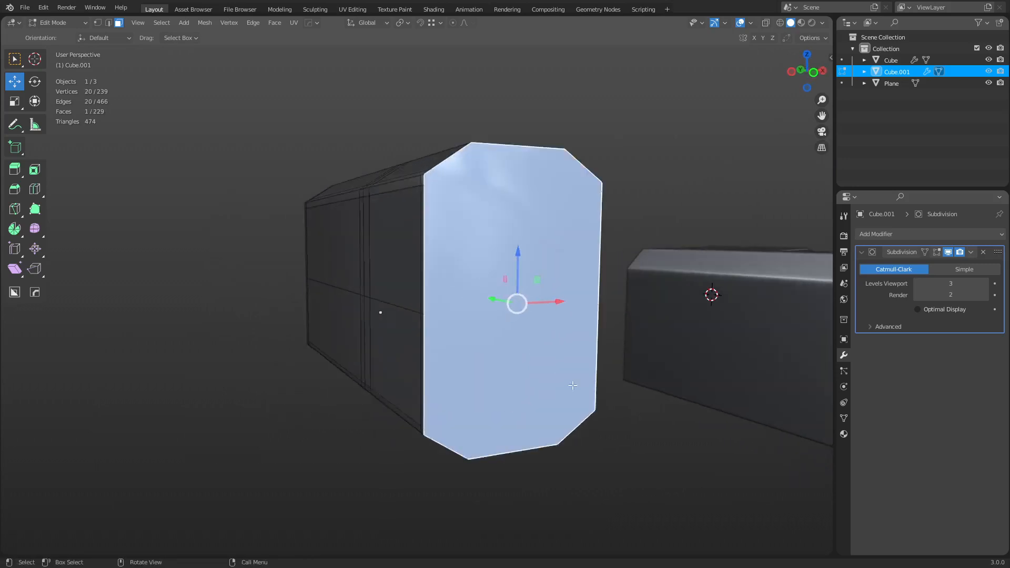
pyautogui.scroll(2, 573, 386)
pyautogui.moveTo(652, 364); pyautogui.dragTo(706, 406, button='middle')
pyautogui.press('i')
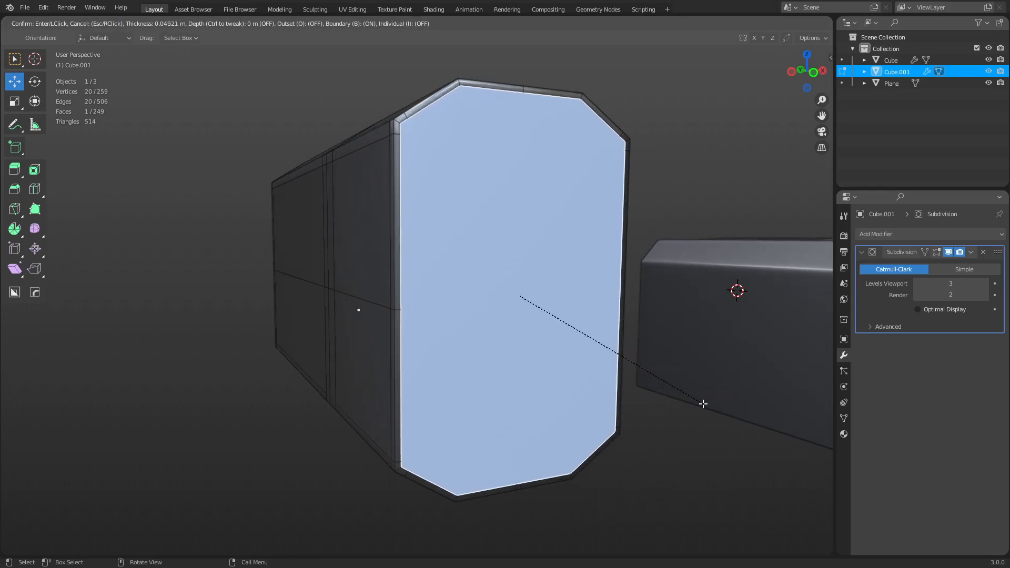
pyautogui.click(703, 404)
# Connect the two facing inset vertices just below the end face's upper chamfers with a horizontal edge.
pyautogui.moveTo(631, 342); pyautogui.dragTo(540, 296, button='middle')
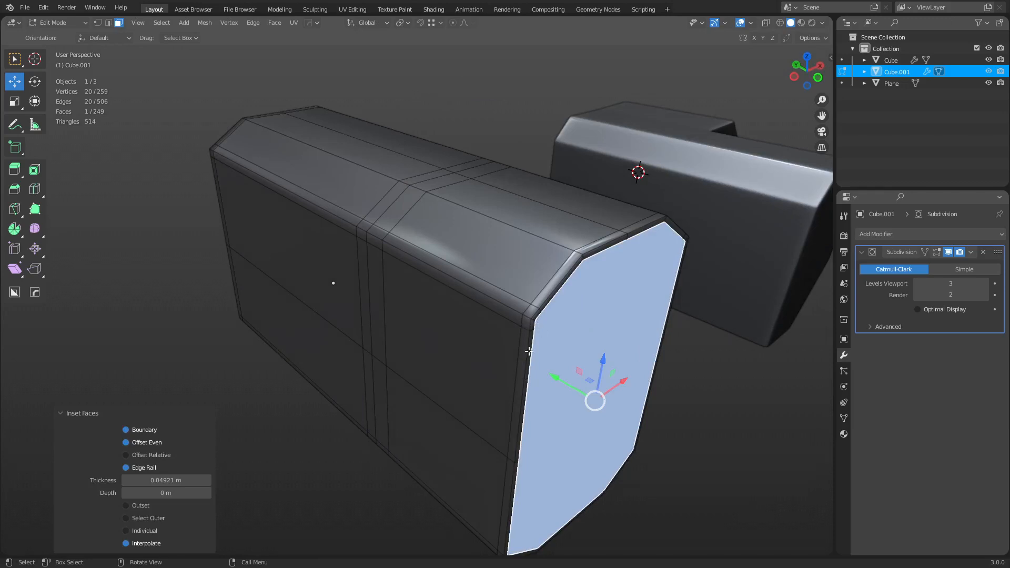
pyautogui.moveTo(529, 350); pyautogui.dragTo(533, 350, button='middle')
pyautogui.press('1')
pyautogui.click(504, 333)
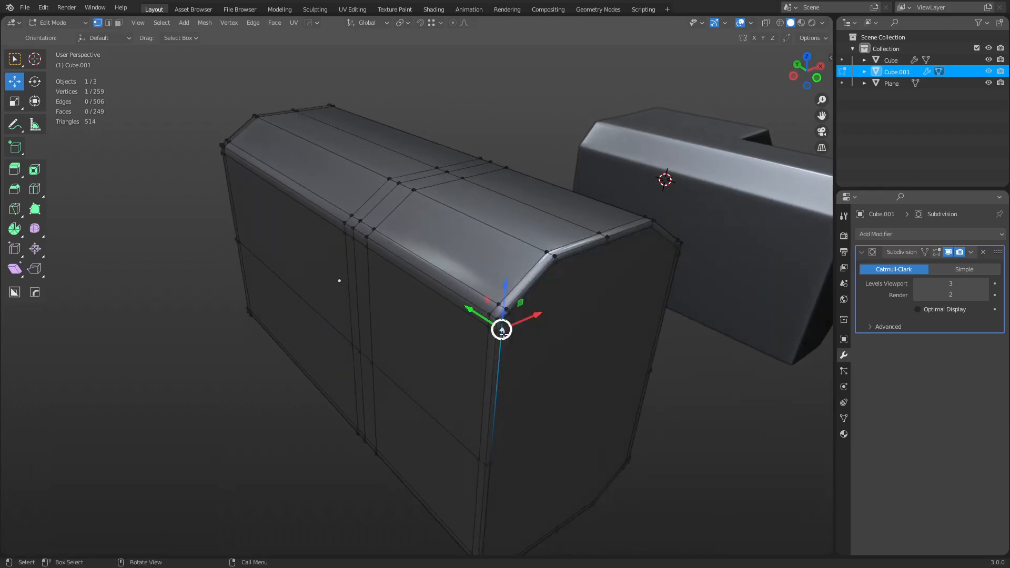
pyautogui.moveTo(575, 302); pyautogui.dragTo(529, 260, button='middle')
pyautogui.keyDown('shift'); pyautogui.click(566, 235); pyautogui.keyUp('shift')
pyautogui.press('j')
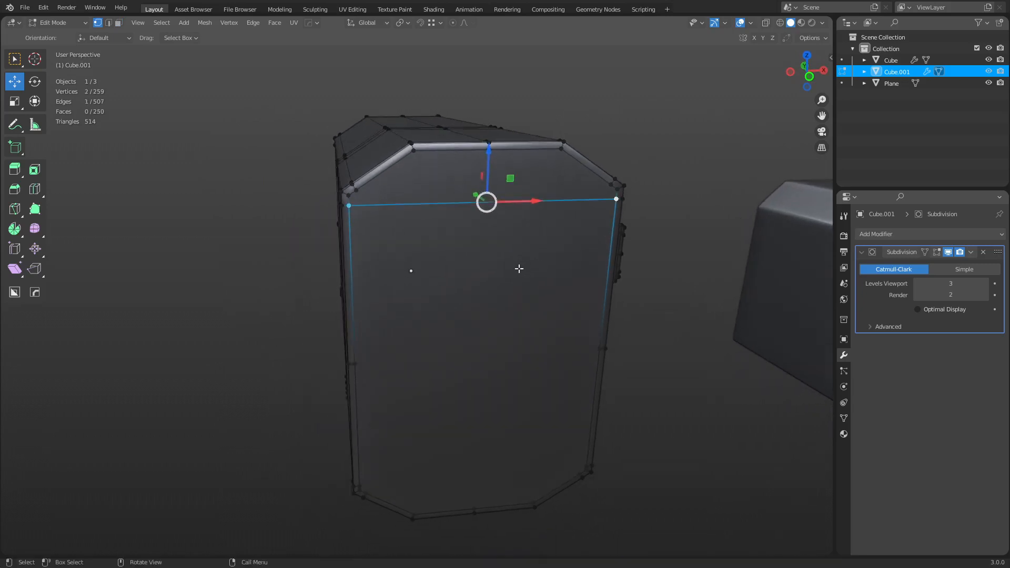
# Connect the chamfer vertices along one long side of the end face vertically, and join the two lower chamfer vertices with a horizontal edge.
pyautogui.click(356, 190)
pyautogui.keyDown('shift'); pyautogui.click(366, 493); pyautogui.keyUp('shift')
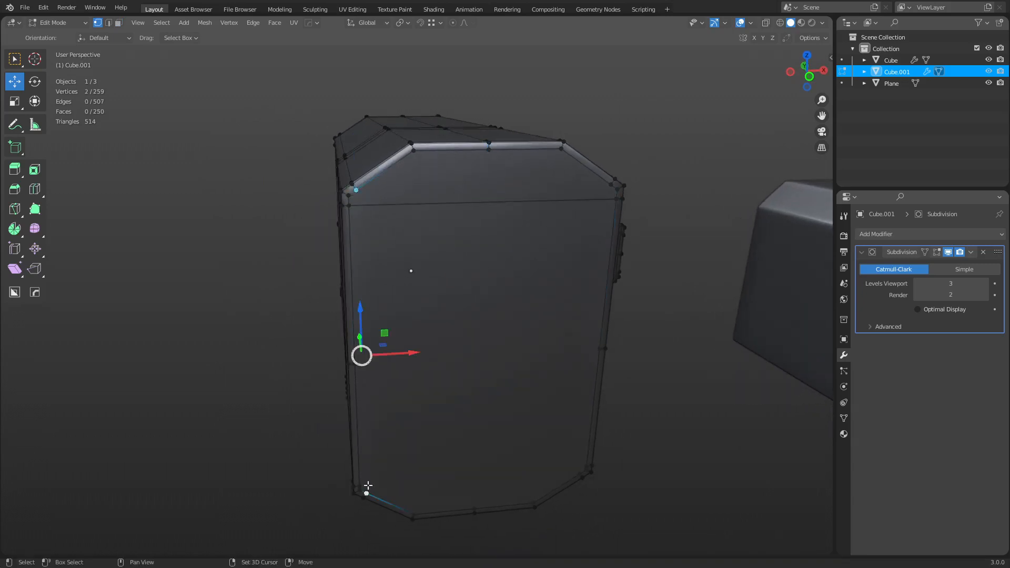
pyautogui.press('j')
pyautogui.click(367, 493)
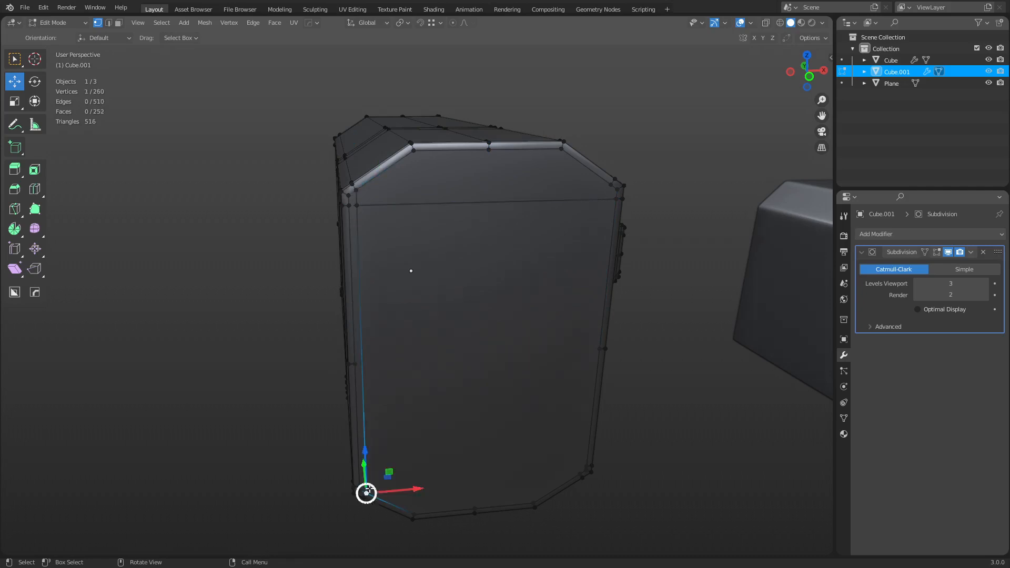
pyautogui.keyDown('shift'); pyautogui.click(582, 473); pyautogui.keyUp('shift')
pyautogui.moveTo(582, 474); pyautogui.dragTo(633, 436, button='middle')
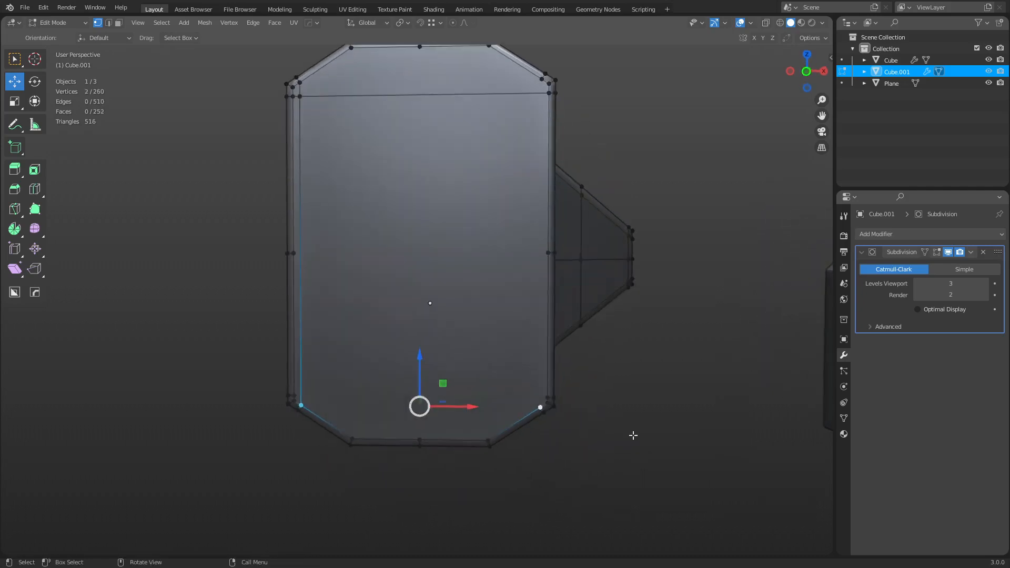
pyautogui.press('j')
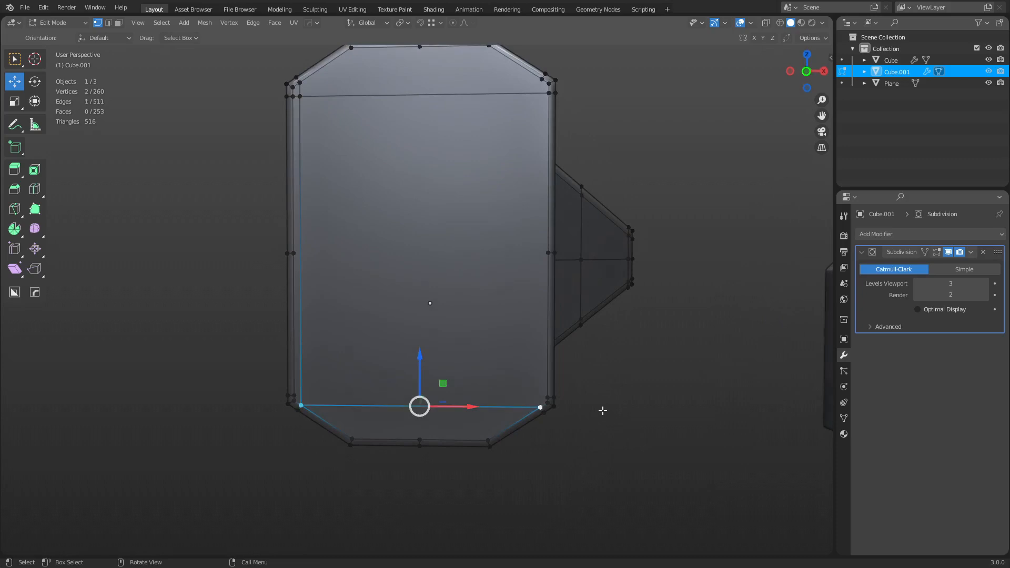
# Connect the chamfer vertices along the end face's opposite long side vertically, and add a second horizontal edge just above the lower one.
pyautogui.click(541, 406)
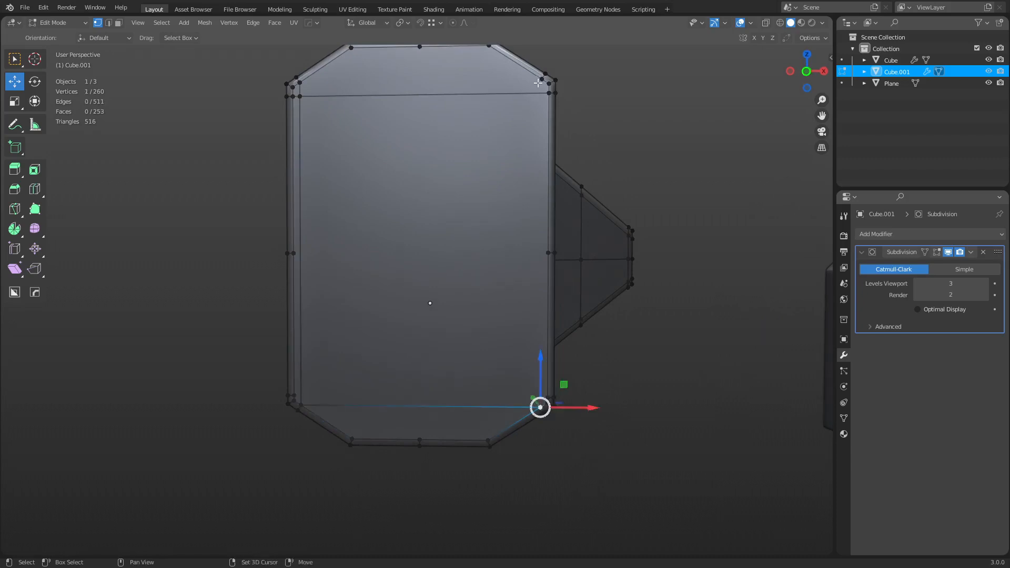
pyautogui.keyDown('shift'); pyautogui.click(539, 81); pyautogui.keyUp('shift')
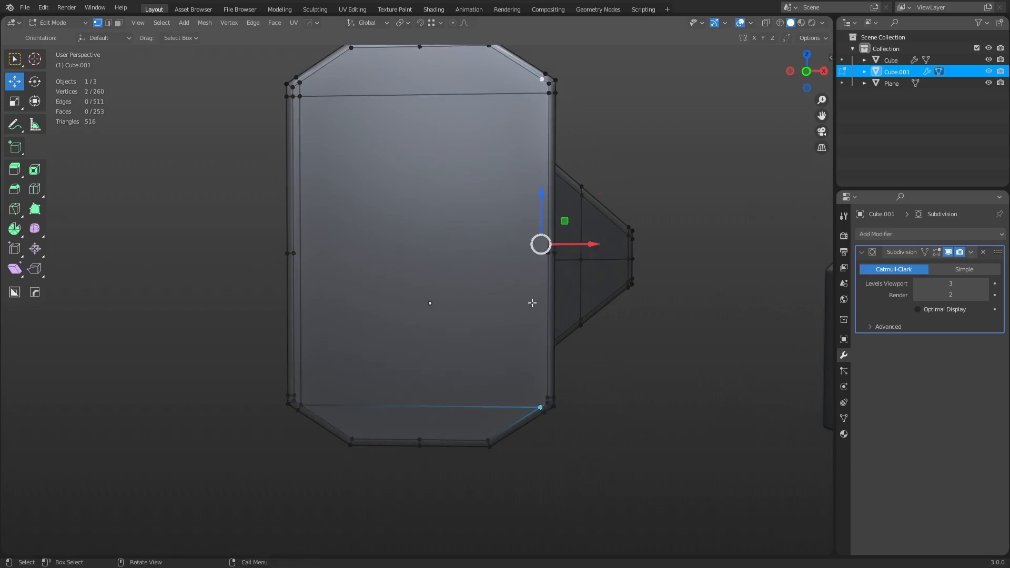
pyautogui.press('j')
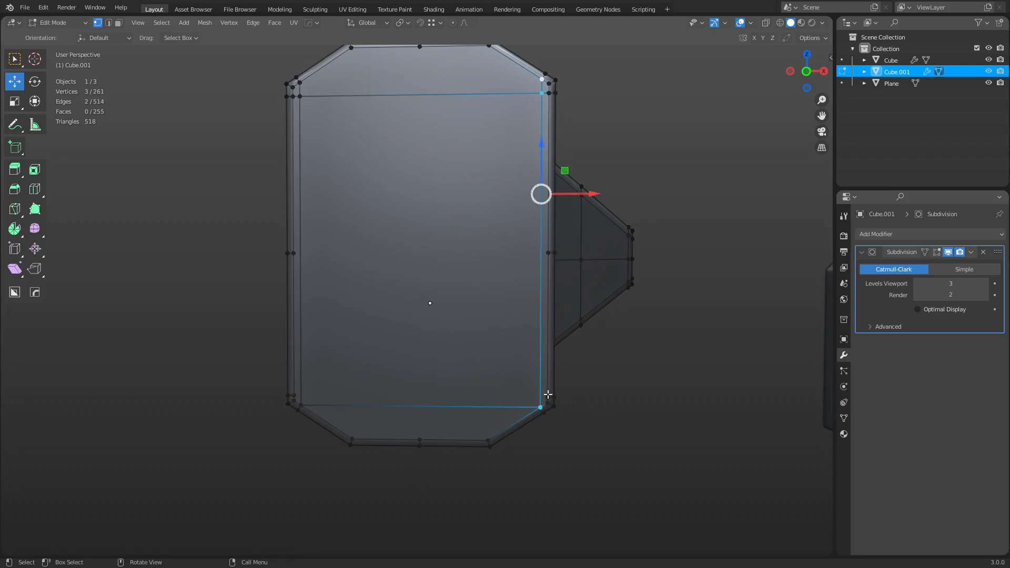
pyautogui.click(544, 394)
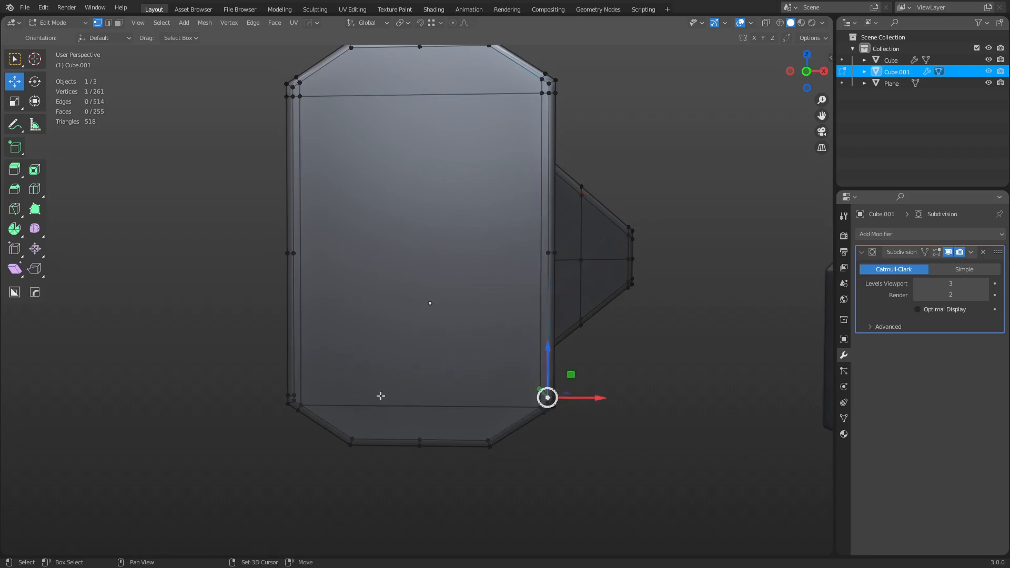
pyautogui.keyDown('shift'); pyautogui.click(295, 394); pyautogui.keyUp('shift')
pyautogui.press('j')
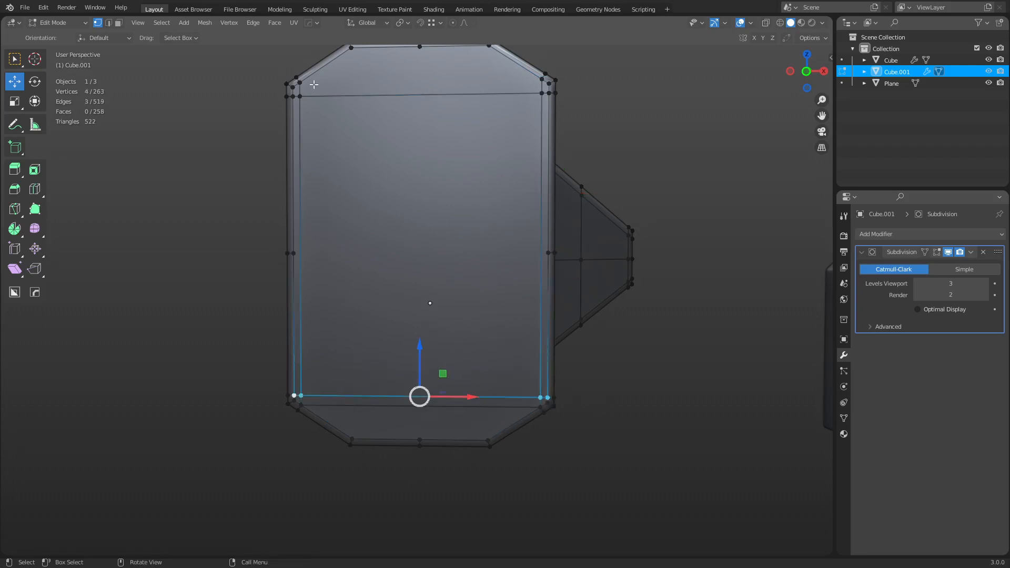
# Connect the two upper chamfer vertices with a second horizontal edge and check the narrow faces created along the end face's border.
pyautogui.click(300, 82)
pyautogui.keyDown('shift'); pyautogui.click(541, 79); pyautogui.keyUp('shift')
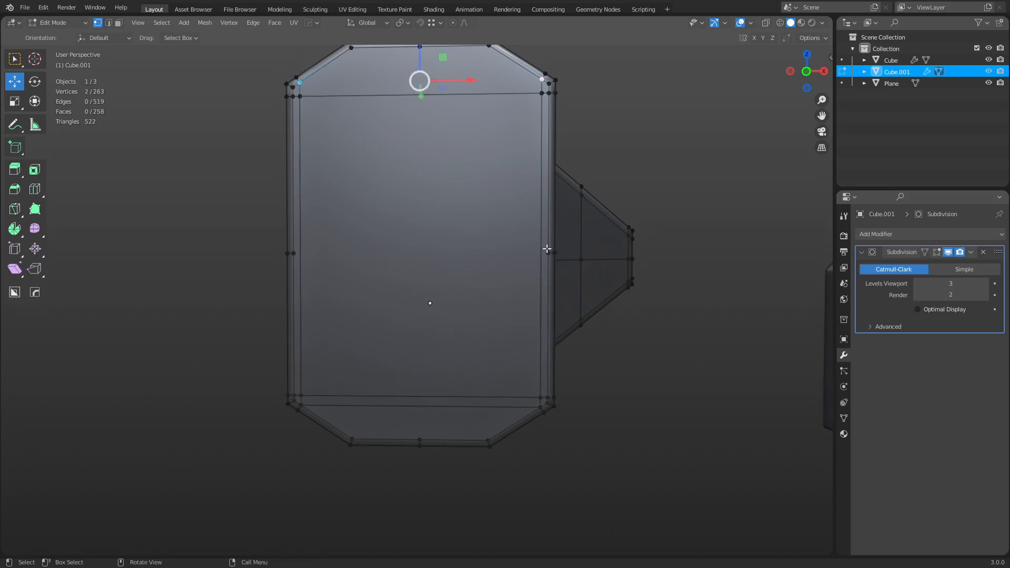
pyautogui.press('3')
pyautogui.click(388, 94)
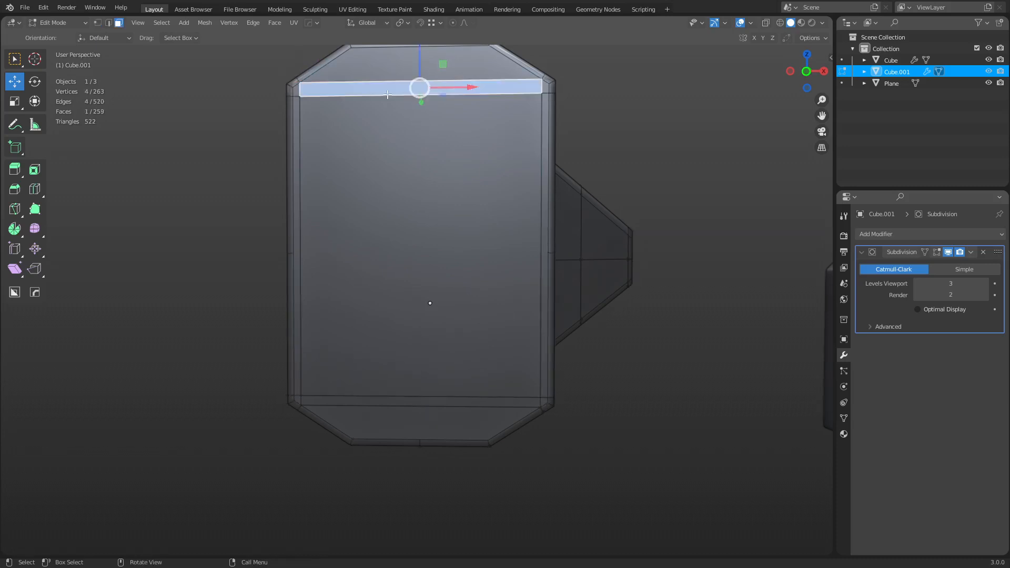
pyautogui.click(294, 92)
pyautogui.click(295, 124)
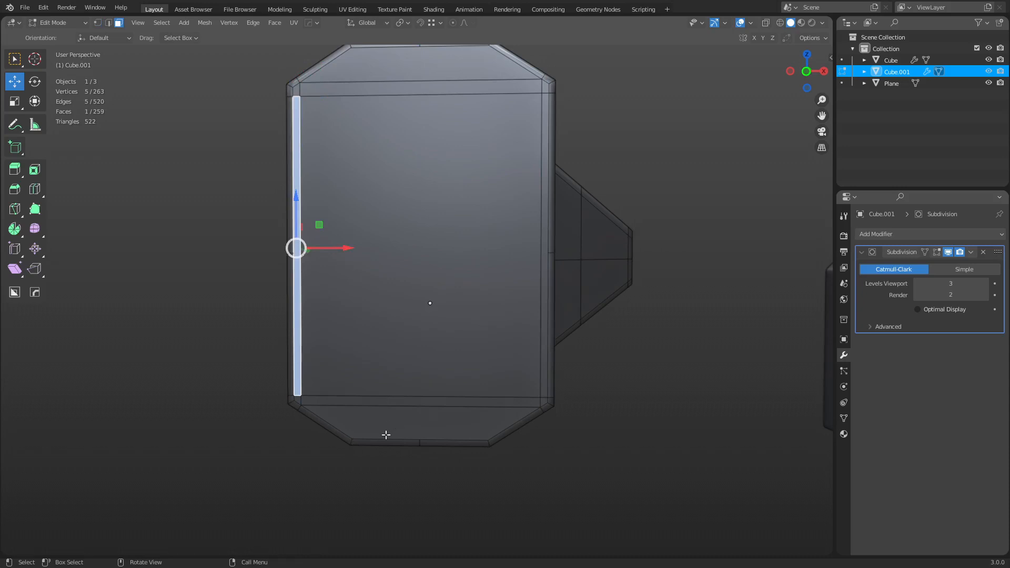
# Connect the end face's opposite midpoint vertices with a vertical centre edge and a horizontal centre edge.
pyautogui.press('1')
pyautogui.click(359, 441)
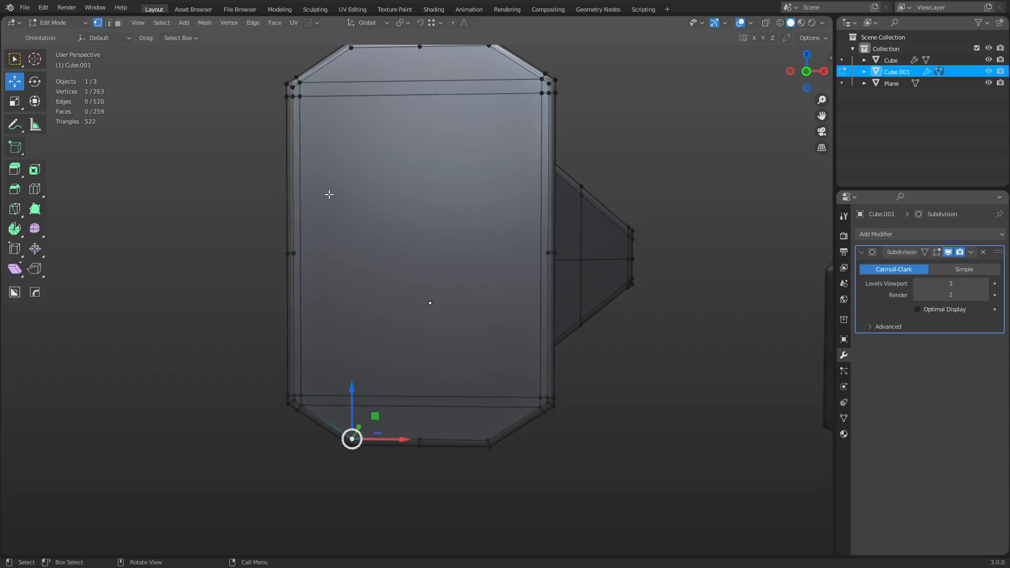
pyautogui.keyDown('shift'); pyautogui.click(351, 49); pyautogui.keyUp('shift')
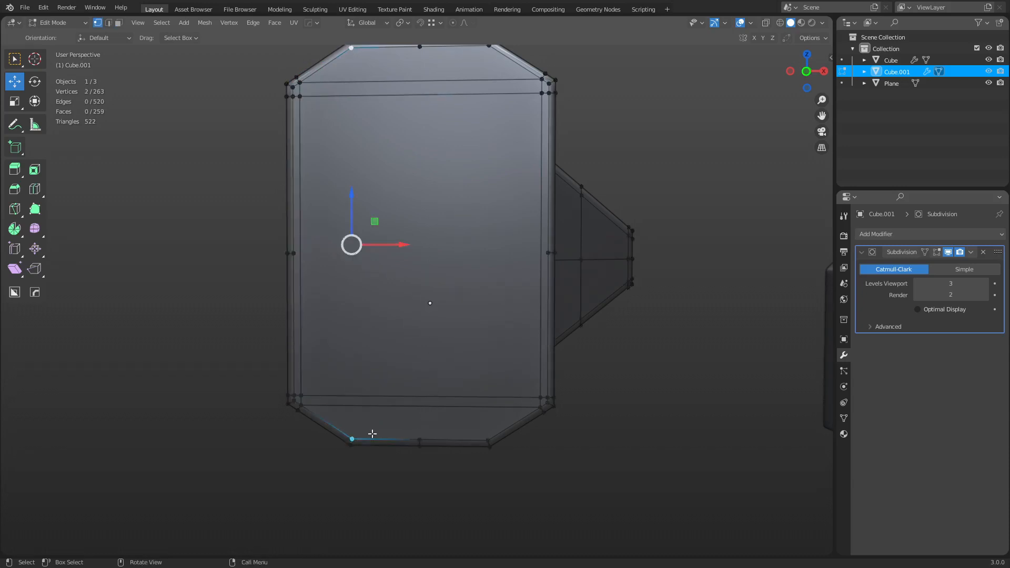
pyautogui.click(418, 436)
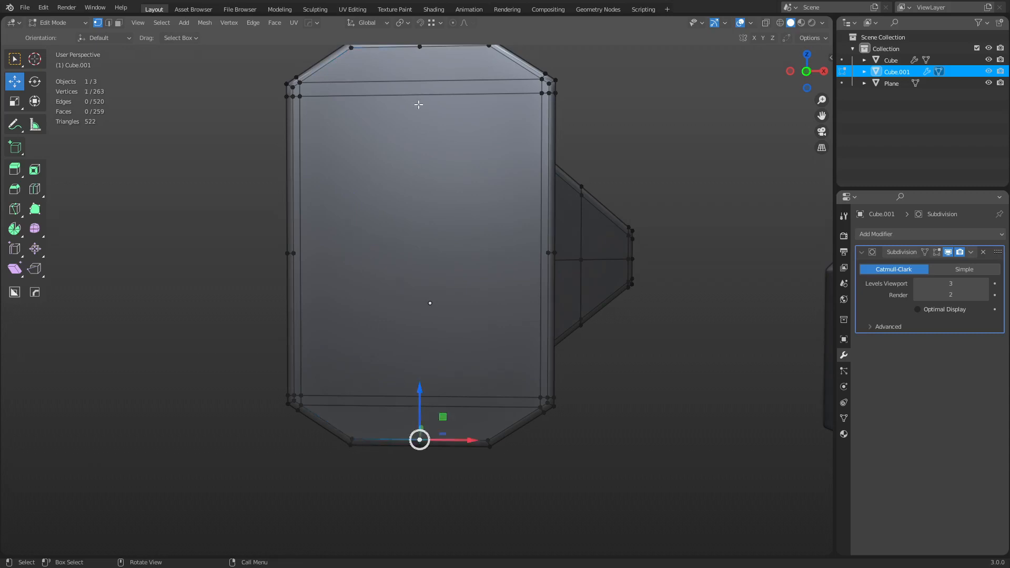
pyautogui.keyDown('shift'); pyautogui.click(415, 48); pyautogui.keyUp('shift')
pyautogui.press('j')
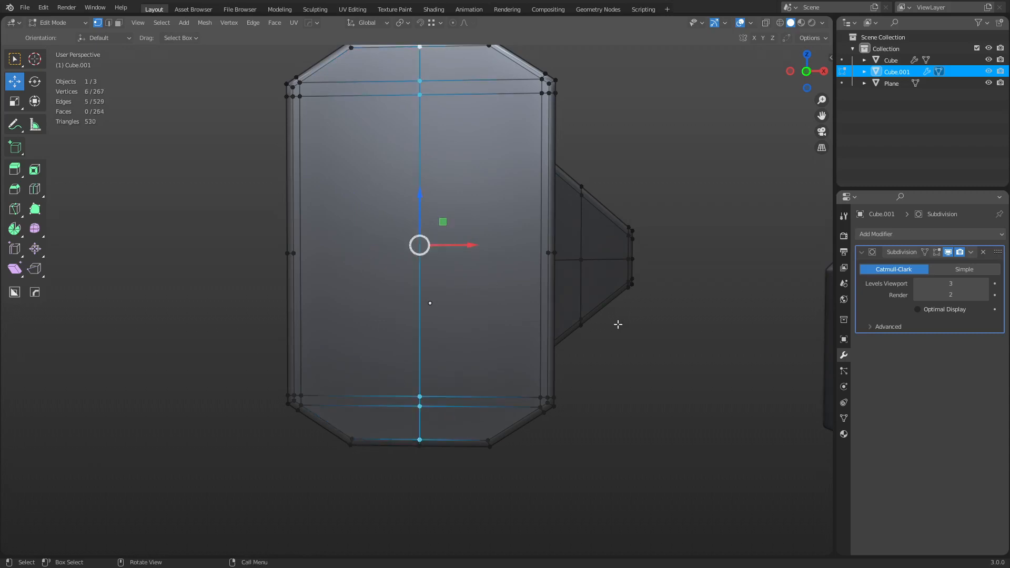
pyautogui.click(550, 251)
pyautogui.keyDown('shift'); pyautogui.click(292, 253); pyautogui.keyUp('shift')
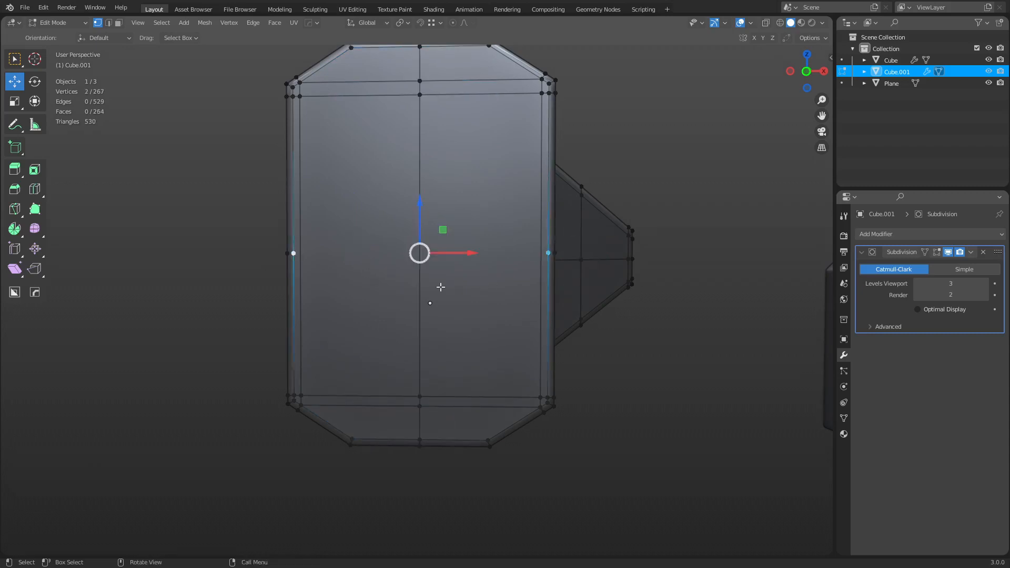
pyautogui.press('j')
# Select the end's new central and chamfer-side faces one by one to check their shape.
pyautogui.press('3')
pyautogui.click(413, 310)
pyautogui.click(372, 215)
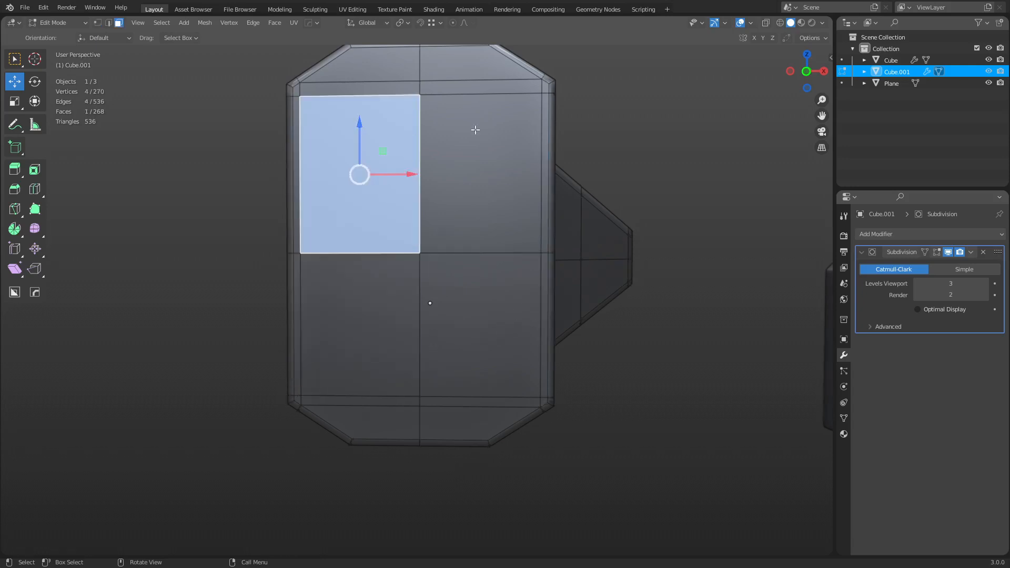
pyautogui.click(474, 130)
pyautogui.click(465, 77)
pyautogui.click(397, 73)
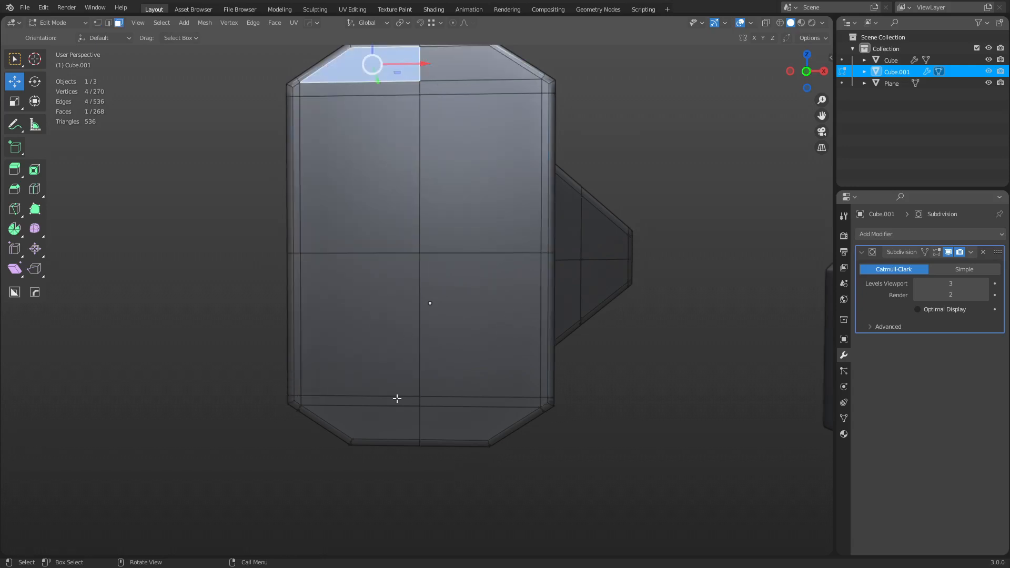
pyautogui.click(394, 433)
pyautogui.click(466, 427)
# Examine the end's smoothed wireframe in Object Mode and review the edit mesh around the block from other sides.
pyautogui.moveTo(465, 427); pyautogui.dragTo(614, 360, button='middle')
pyautogui.hotkey('ctrl', 'Tab')
pyautogui.click(503, 335)
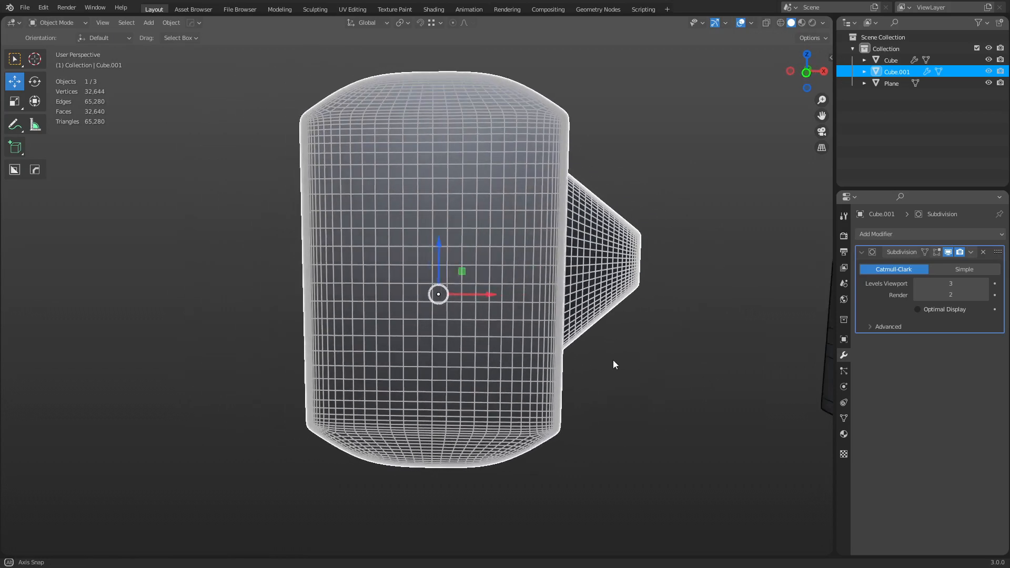
pyautogui.press('Tab')
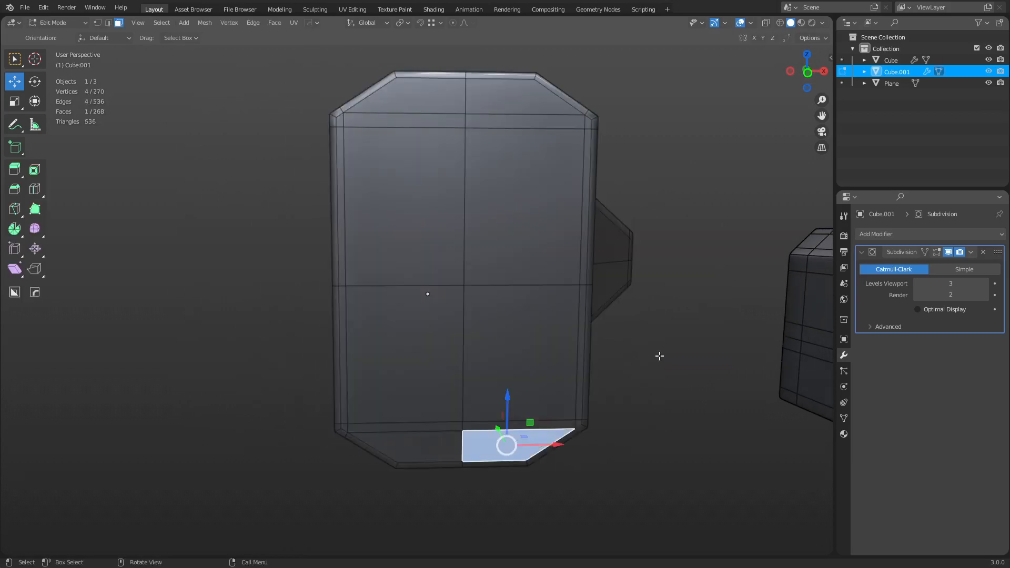
pyautogui.moveTo(715, 332); pyautogui.dragTo(683, 408, button='middle')
pyautogui.click(682, 408)
pyautogui.moveTo(701, 370); pyautogui.dragTo(579, 333, button='middle')
pyautogui.moveTo(590, 399); pyautogui.dragTo(565, 351, button='middle')
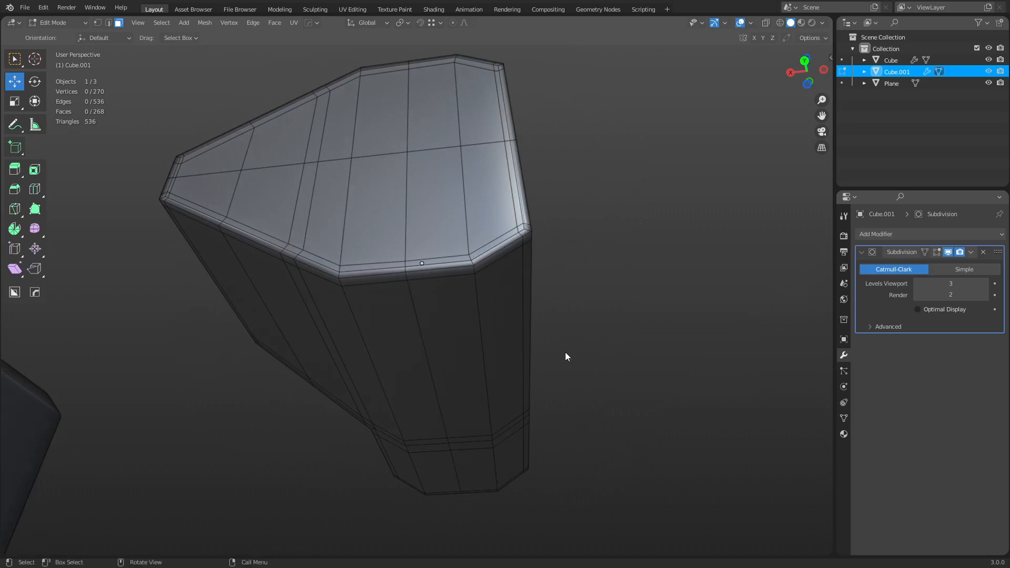
# Compare the whole block's smoothed result with its edit mesh, and inspect the shading in Object Mode with nothing selected.
pyautogui.press('Tab')
pyautogui.hotkey('ctrl', 'Tab')
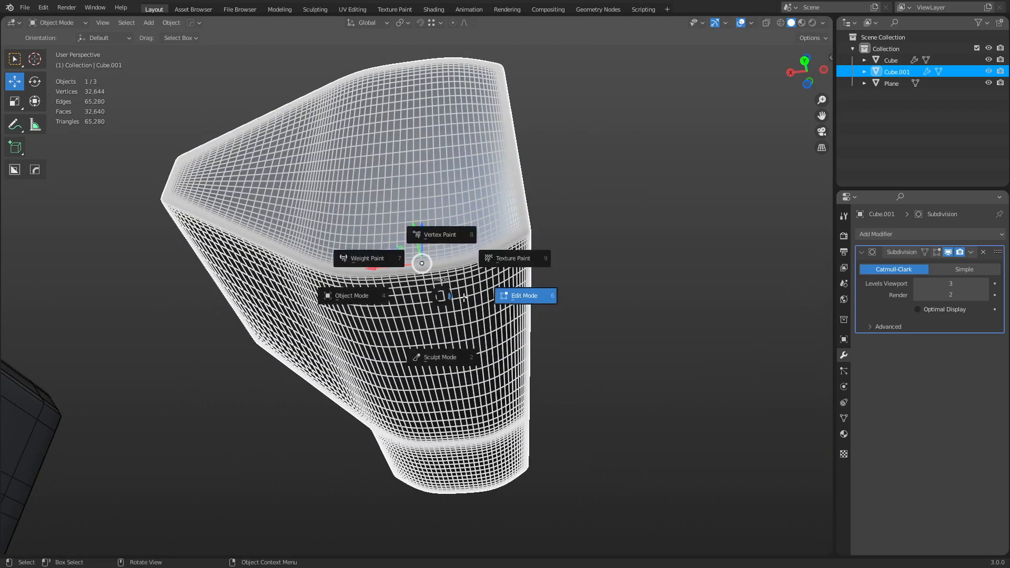
pyautogui.click(518, 288)
pyautogui.moveTo(518, 289); pyautogui.dragTo(678, 392, button='middle')
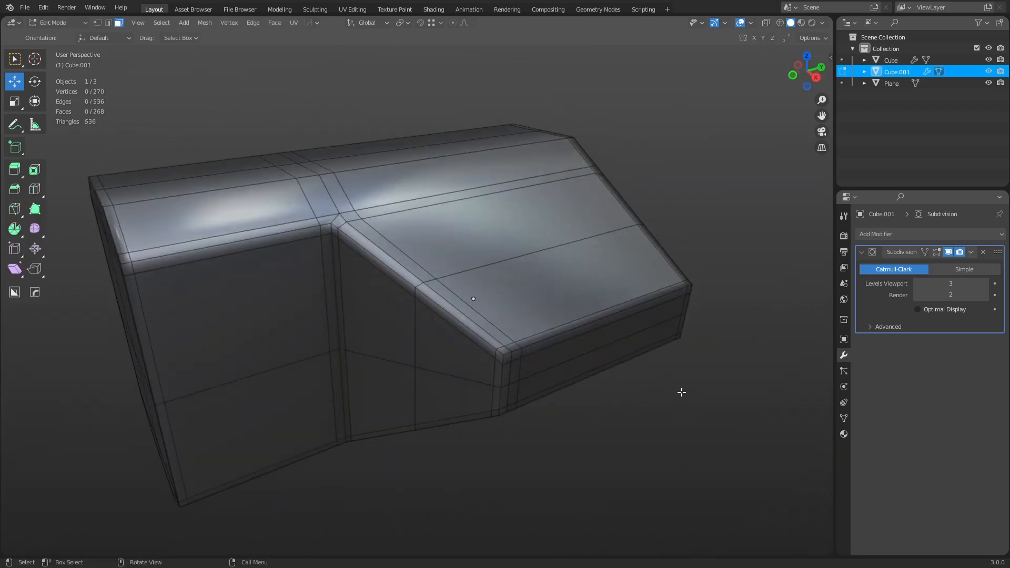
pyautogui.press('Tab')
pyautogui.click(645, 402)
pyautogui.moveTo(626, 359); pyautogui.dragTo(435, 193, button='middle')
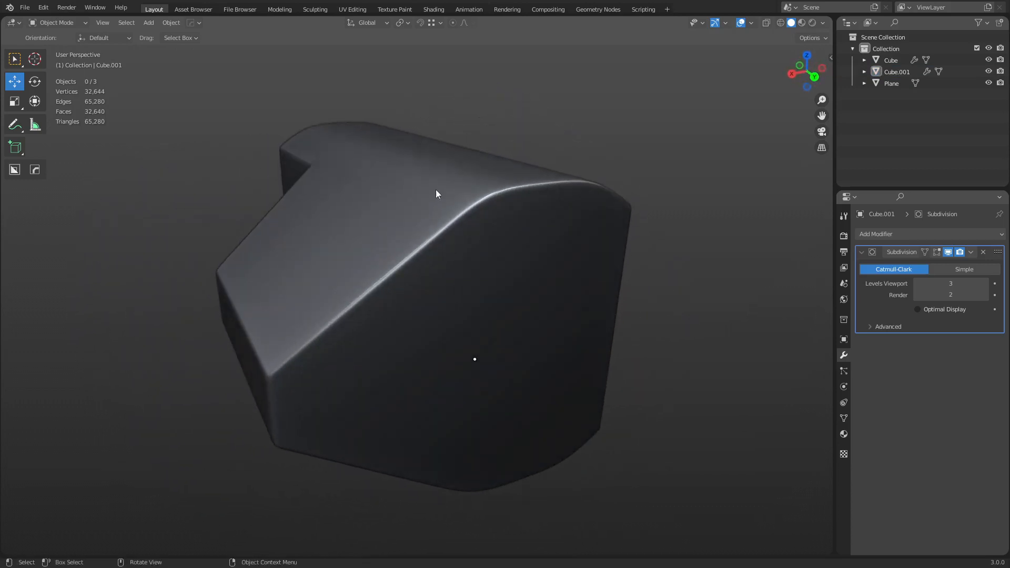
# Bevel the two vertical edge loops at the large end face's corners with width 0.0391 m, two segments and shape 1.
pyautogui.hotkey('ctrl', 'Tab')
pyautogui.click(472, 189)
pyautogui.moveTo(507, 230); pyautogui.dragTo(415, 252, button='middle')
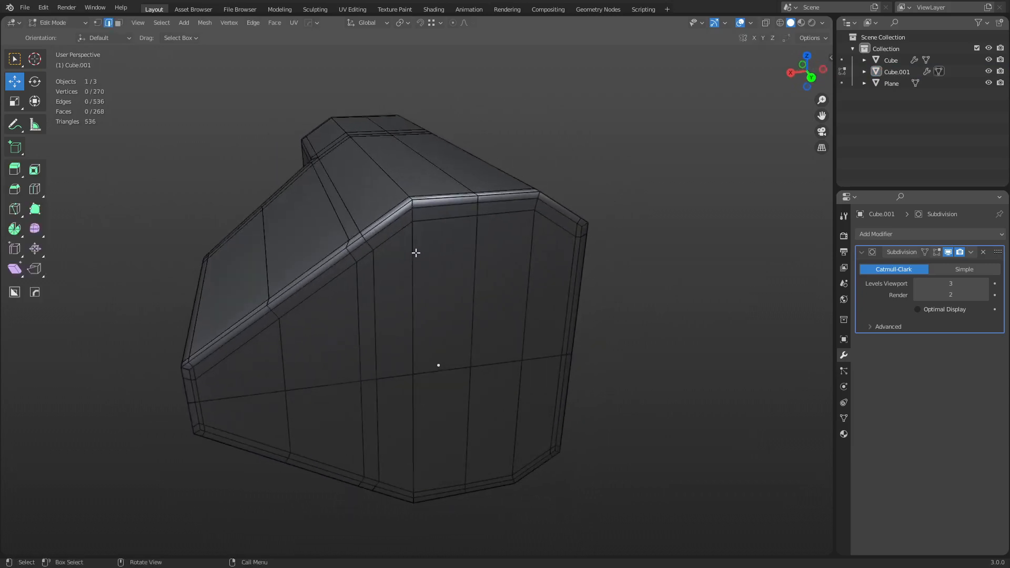
pyautogui.keyDown('alt'); pyautogui.click(413, 252); pyautogui.keyUp('alt')
pyautogui.keyDown('alt'); pyautogui.keyDown('shift'); pyautogui.click(525, 239); pyautogui.keyUp('shift'); pyautogui.keyUp('alt')
pyautogui.moveTo(527, 236); pyautogui.dragTo(539, 325, button='middle')
pyautogui.hotkey('ctrl', 'b')
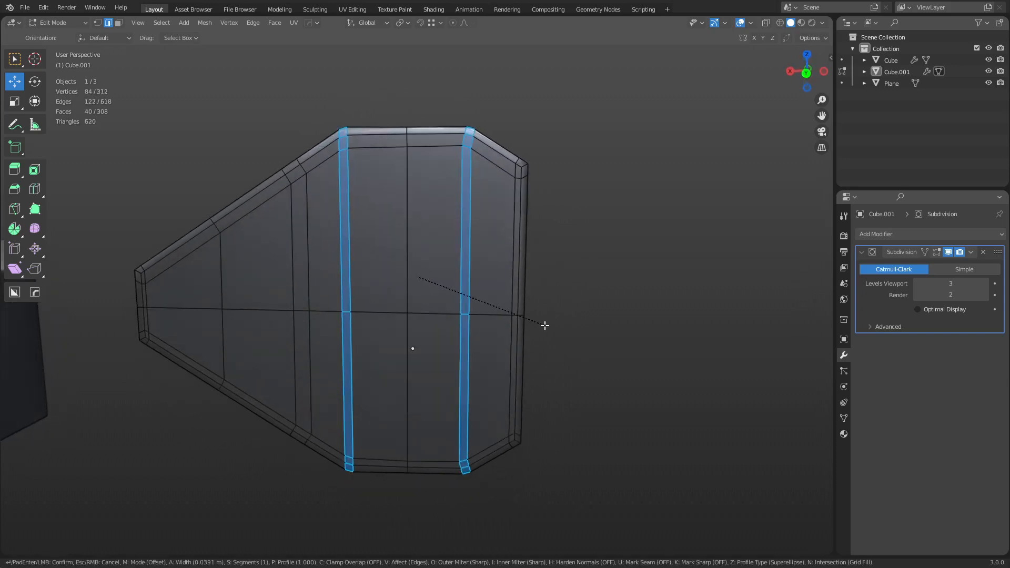
pyautogui.scroll(1, 544, 326)
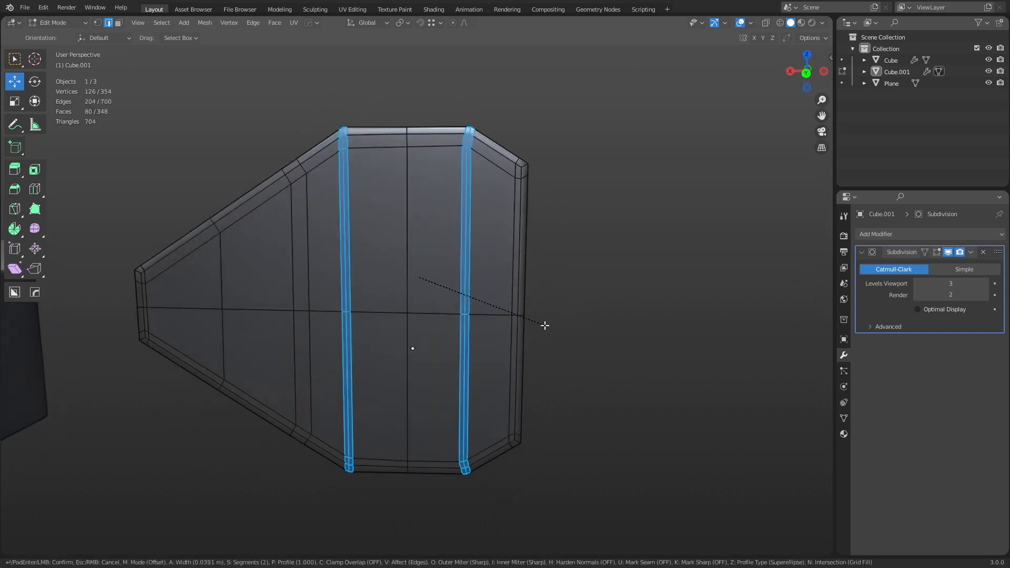
pyautogui.click(545, 325)
pyautogui.rightClick(544, 326)
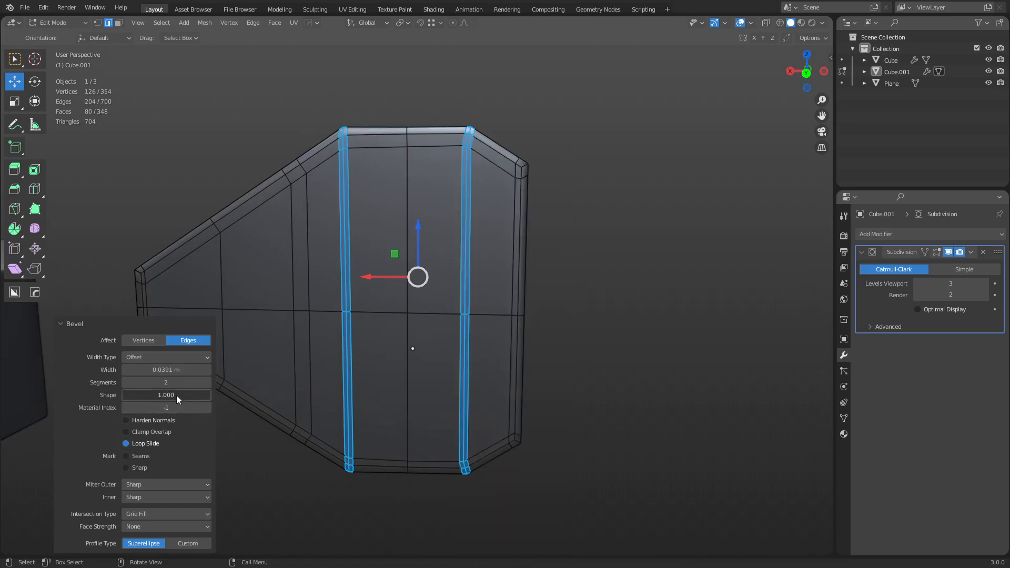
pyautogui.click(190, 396)
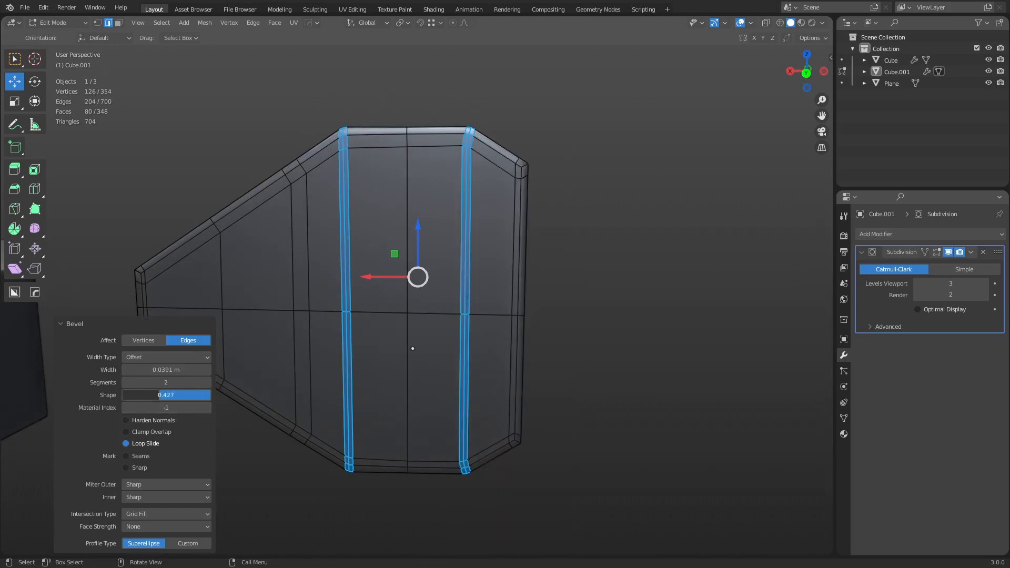
pyautogui.write('1')
pyautogui.press('Return')
# Inspect the block's smoothed shading and wireframe in Object Mode, and review its side faces in the edit mesh.
pyautogui.moveTo(612, 413); pyautogui.dragTo(609, 354, button='middle')
pyautogui.hotkey('ctrl', 'Tab')
pyautogui.click(563, 366)
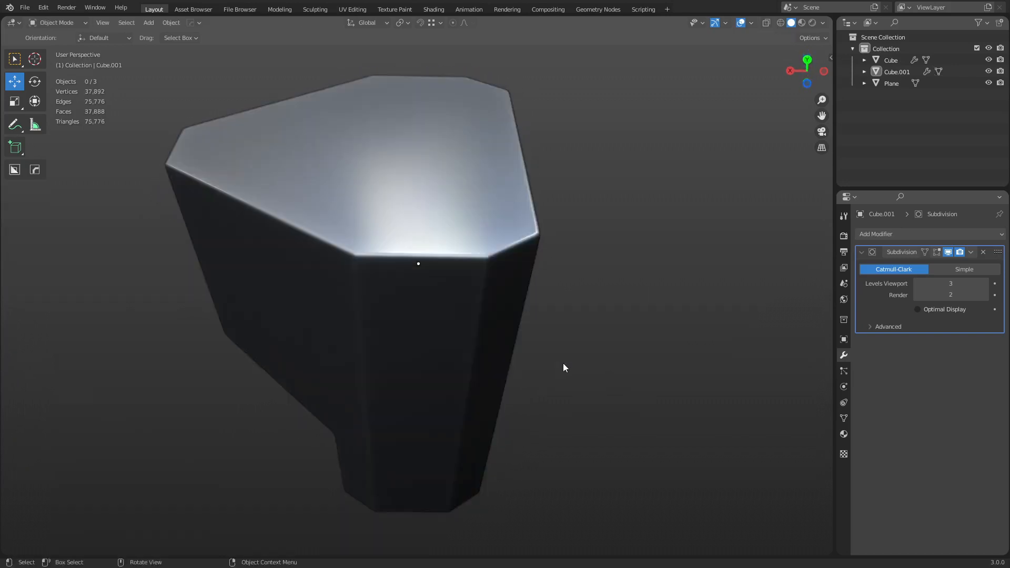
pyautogui.moveTo(570, 304); pyautogui.dragTo(472, 348, button='middle')
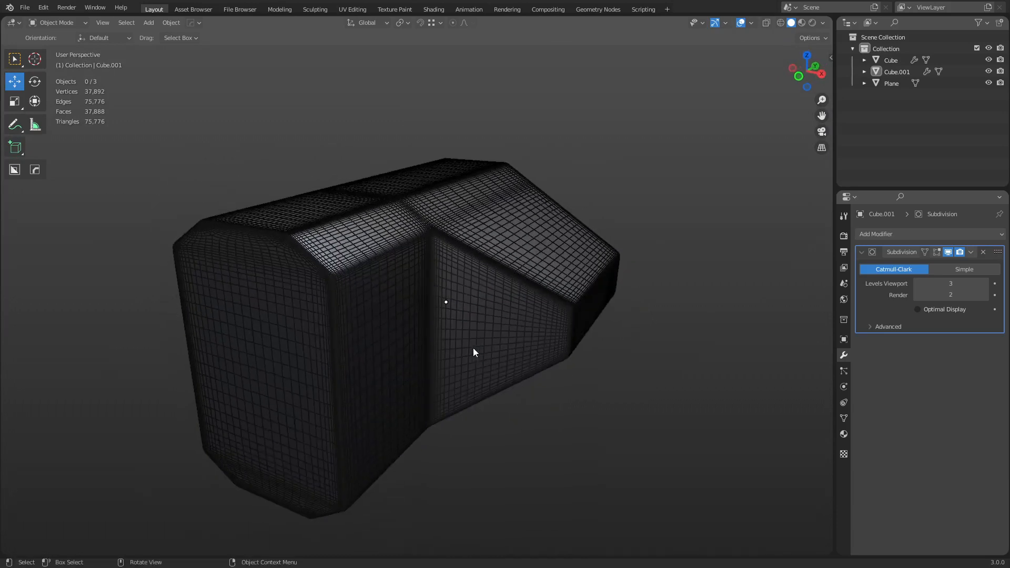
pyautogui.scroll(3, 489, 351)
pyautogui.hotkey('ctrl', 'Tab')
pyautogui.click(589, 365)
pyautogui.moveTo(602, 366); pyautogui.dragTo(400, 226, button='middle')
pyautogui.press('3')
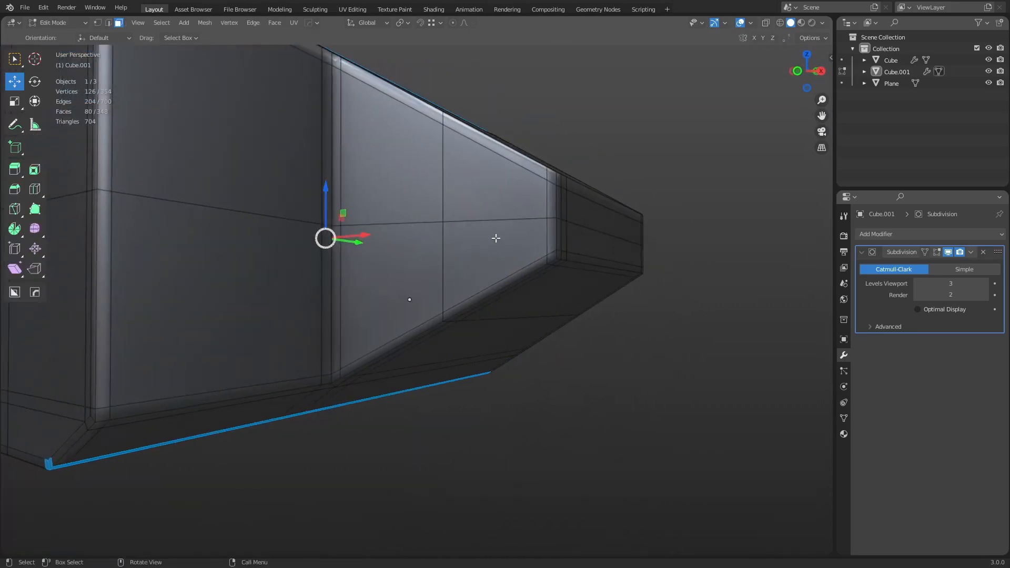
pyautogui.moveTo(279, 157); pyautogui.dragTo(387, 218, button='middle')
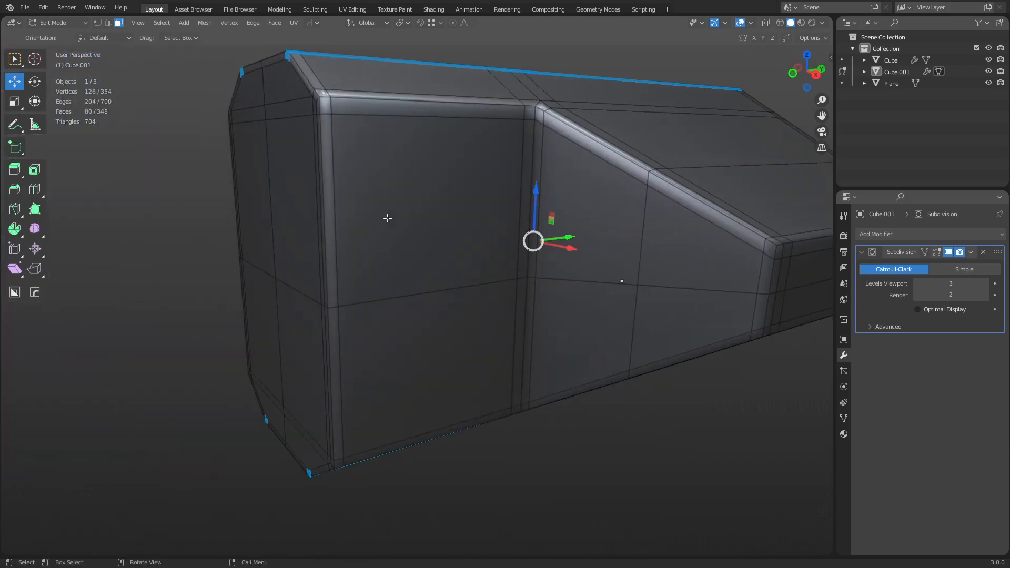
pyautogui.moveTo(507, 196); pyautogui.dragTo(555, 242, button='middle')
pyautogui.hotkey('ctrl', 'r')
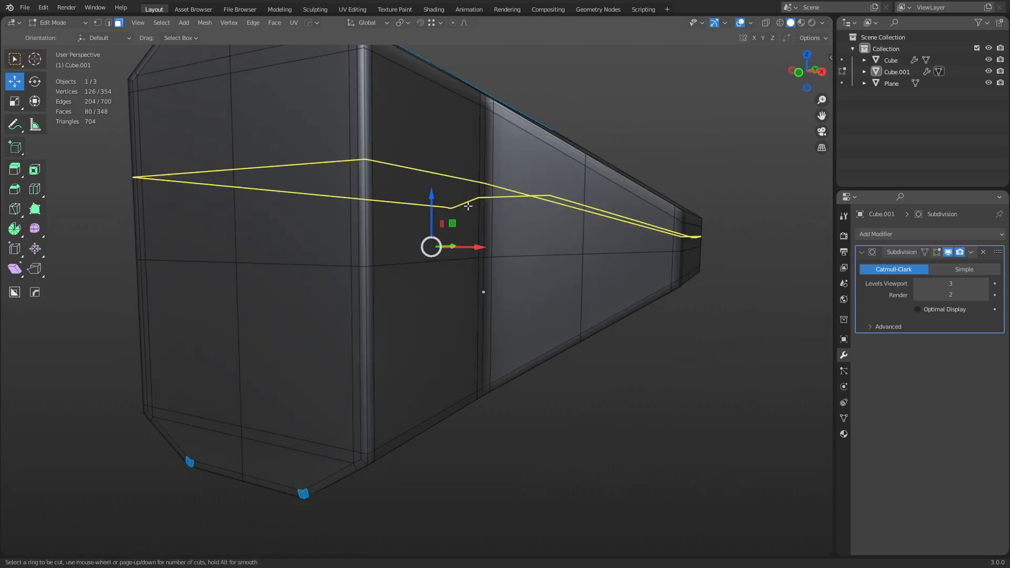
pyautogui.click(453, 194)
pyautogui.rightClick(453, 194)
# Examine the smoothed wireframe's density on both ends of the block in Object Mode with nothing selected.
pyautogui.click(666, 307)
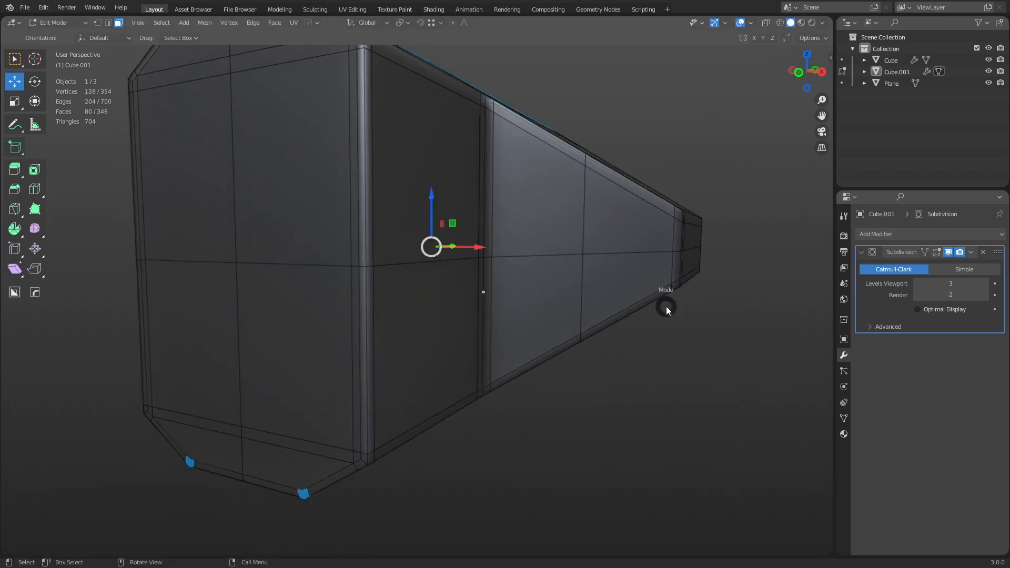
pyautogui.press('Tab')
pyautogui.hotkey('alt', 'a')
pyautogui.moveTo(510, 388); pyautogui.dragTo(509, 363, button='middle')
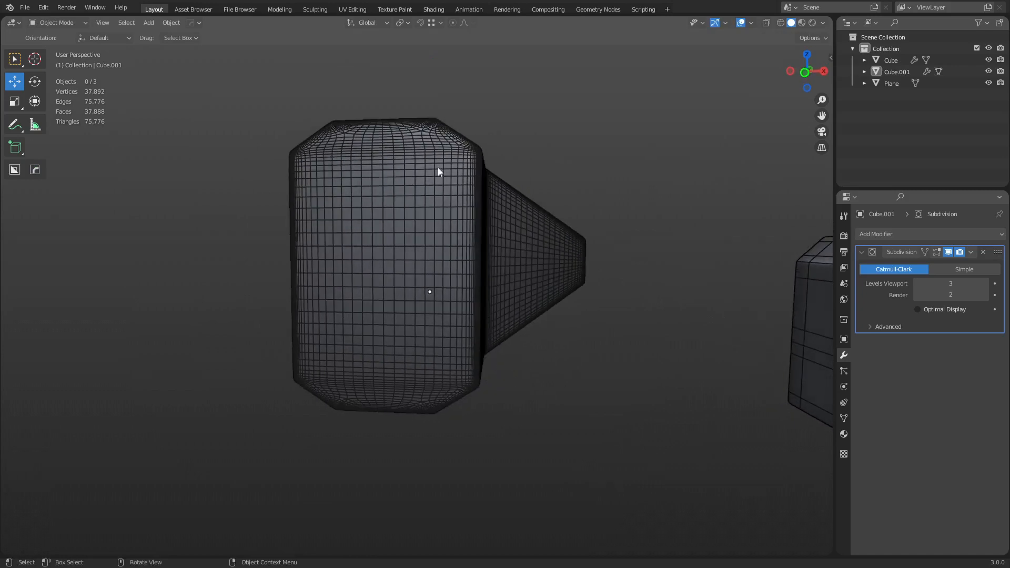
pyautogui.moveTo(644, 277); pyautogui.dragTo(579, 271, button='middle')
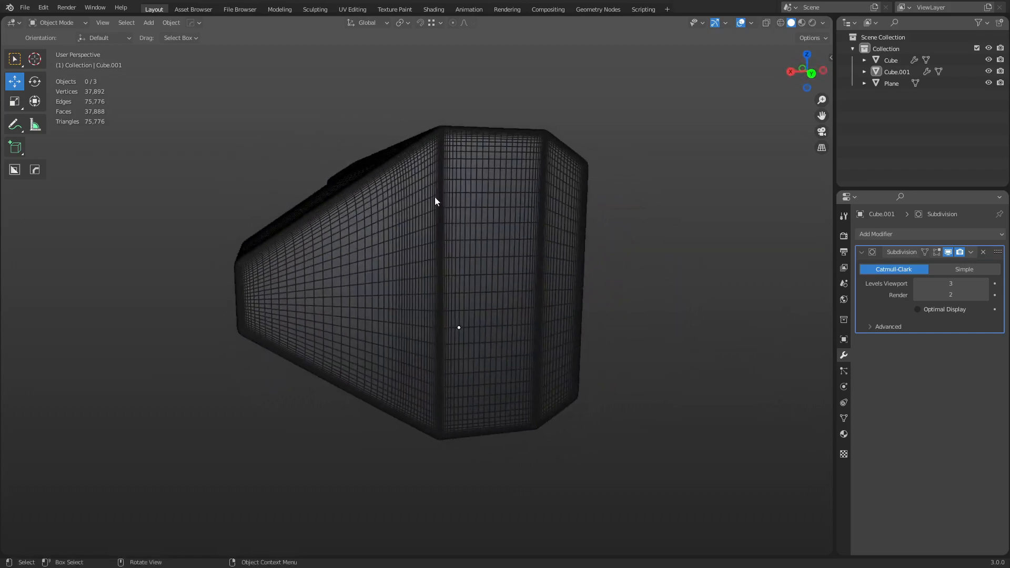
pyautogui.moveTo(427, 217); pyautogui.dragTo(360, 234, button='middle')
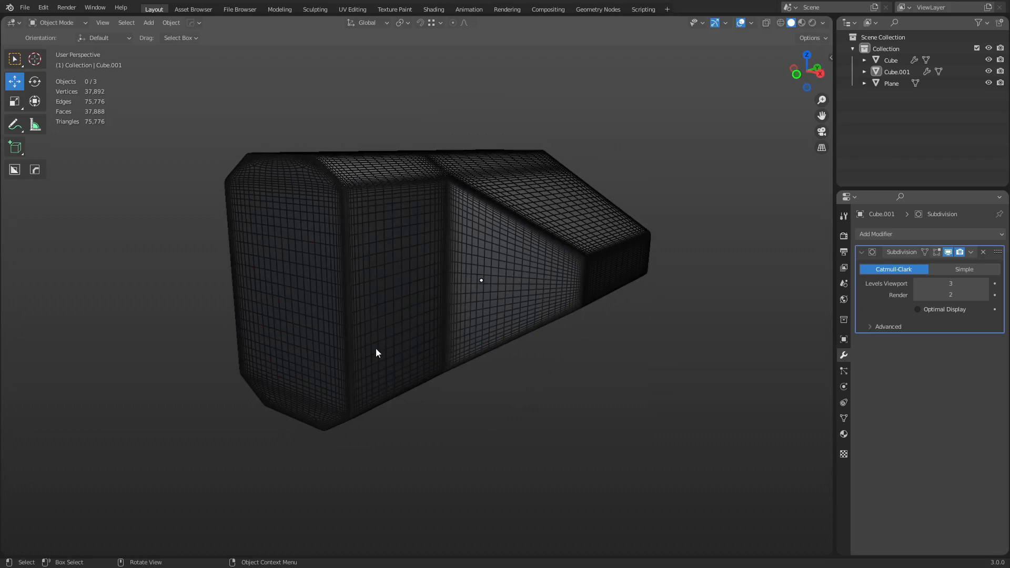
# Select the two side faces beside the octagonal end, try a filled-region extension to the large end face, and undo that extension.
pyautogui.press('Tab')
pyautogui.press('3')
pyautogui.click(398, 337)
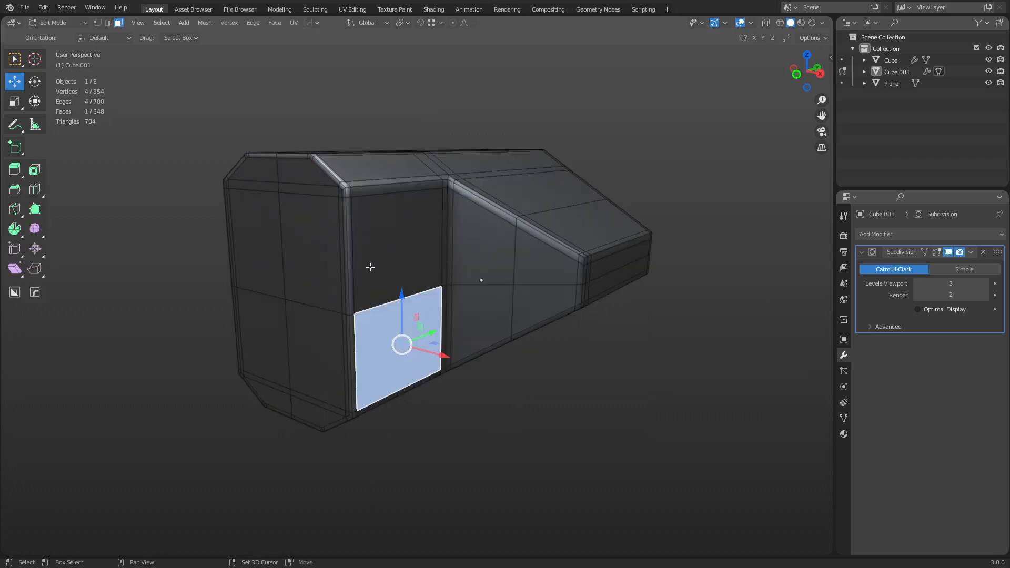
pyautogui.keyDown('shift'); pyautogui.click(397, 242); pyautogui.keyUp('shift')
pyautogui.moveTo(283, 308); pyautogui.dragTo(514, 296, button='middle')
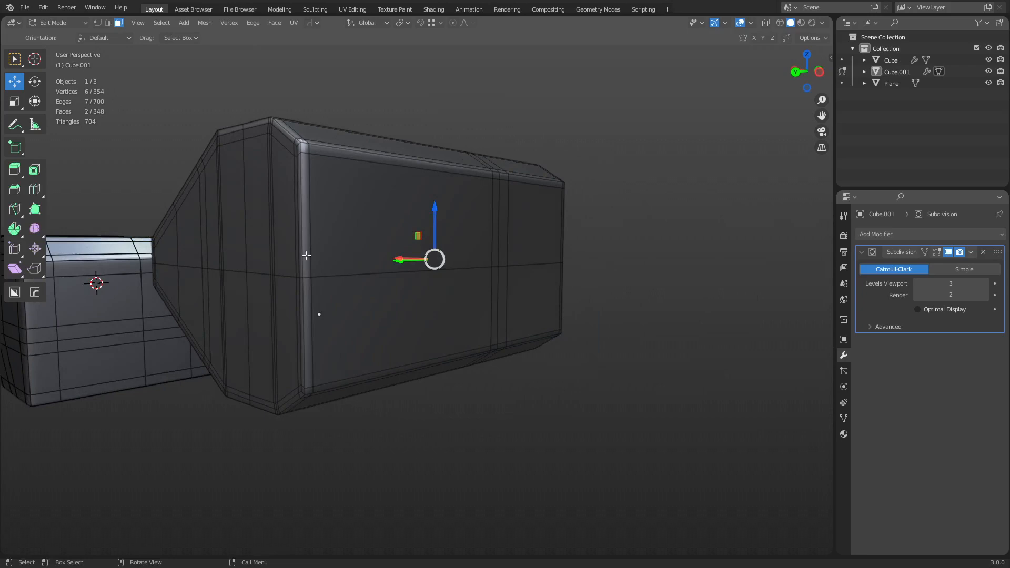
pyautogui.keyDown('ctrl'); pyautogui.keyDown('shift'); pyautogui.click(240, 236); pyautogui.keyUp('shift'); pyautogui.keyUp('ctrl')
pyautogui.moveTo(571, 255); pyautogui.dragTo(331, 257, button='middle')
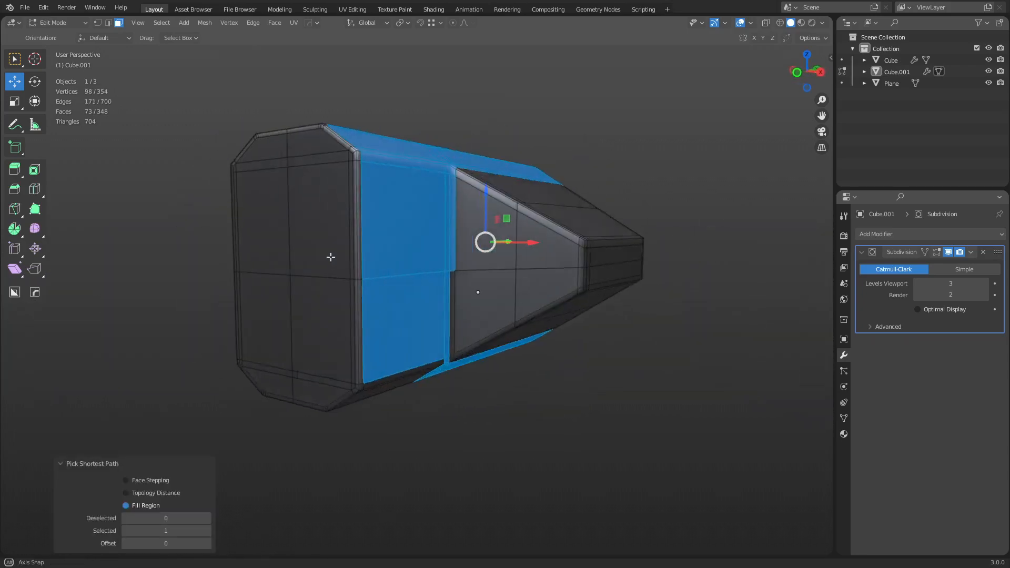
pyautogui.hotkey('ctrl', 'z')
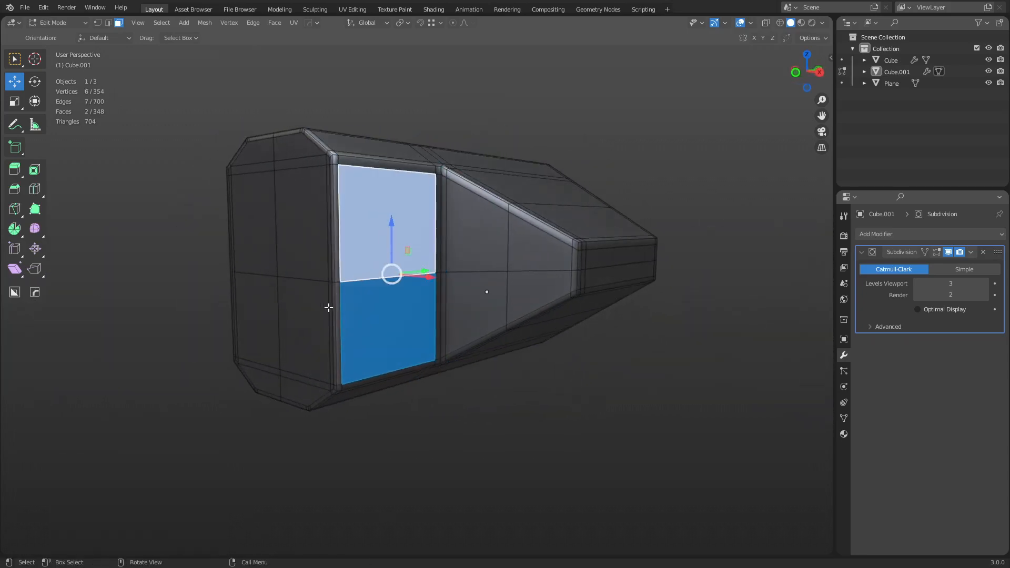
# Try extending the face selection onto the octagonal end with filled regions, and undo those extensions.
pyautogui.keyDown('ctrl'); pyautogui.keyDown('shift'); pyautogui.click(277, 239); pyautogui.keyUp('shift'); pyautogui.keyUp('ctrl')
pyautogui.keyDown('ctrl'); pyautogui.keyDown('shift'); pyautogui.click(253, 317); pyautogui.keyUp('shift'); pyautogui.keyUp('ctrl')
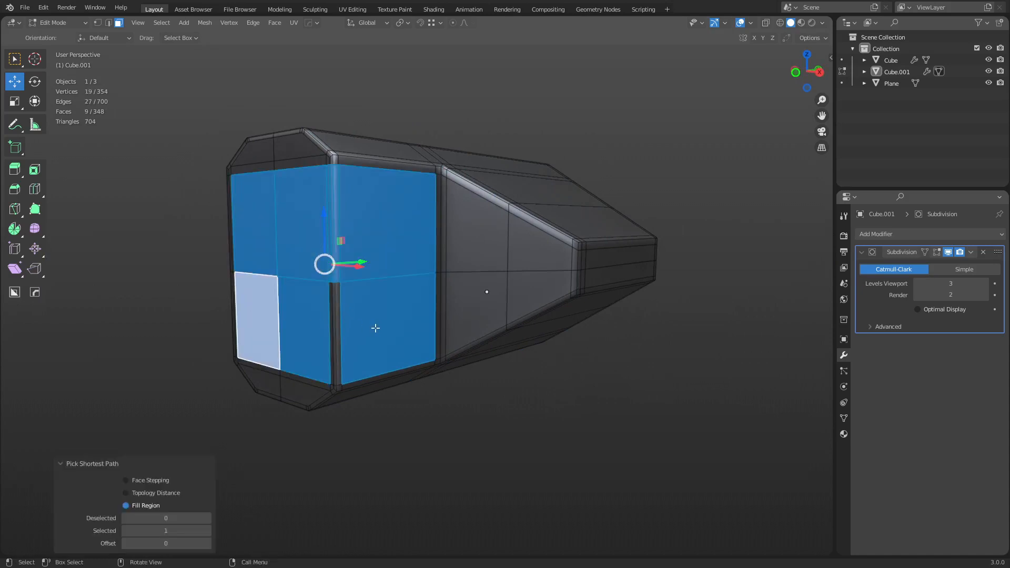
pyautogui.hotkey('ctrl', 'z')
pyautogui.keyDown('ctrl'); pyautogui.keyDown('shift'); pyautogui.click(260, 236); pyautogui.keyUp('shift'); pyautogui.keyUp('ctrl')
pyautogui.hotkey('ctrl', 'z')
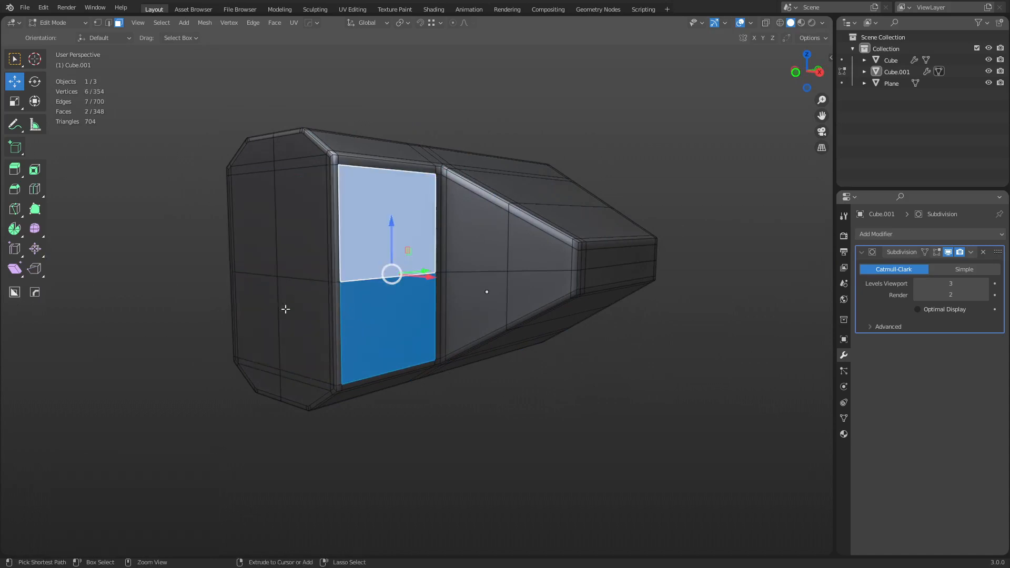
# Extend the face selection across the octagonal end, long side and large end face, and inset it 0.2058 m.
pyautogui.keyDown('ctrl'); pyautogui.keyDown('shift'); pyautogui.click(262, 321); pyautogui.keyUp('shift'); pyautogui.keyUp('ctrl')
pyautogui.moveTo(261, 321); pyautogui.dragTo(442, 331, button='middle')
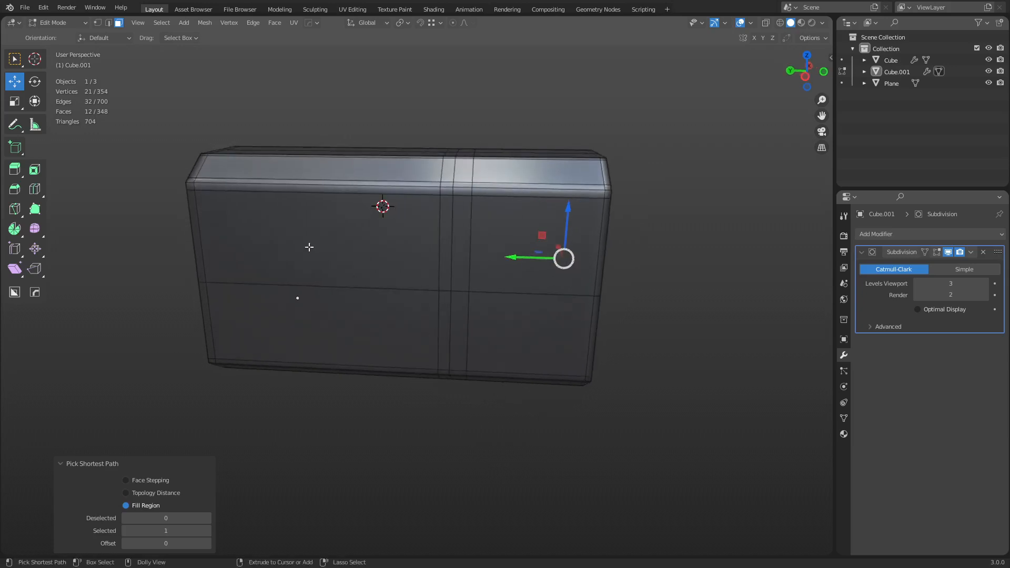
pyautogui.keyDown('ctrl'); pyautogui.keyDown('shift'); pyautogui.click(309, 246); pyautogui.keyUp('shift'); pyautogui.keyUp('ctrl')
pyautogui.moveTo(308, 246); pyautogui.dragTo(495, 288, button='middle')
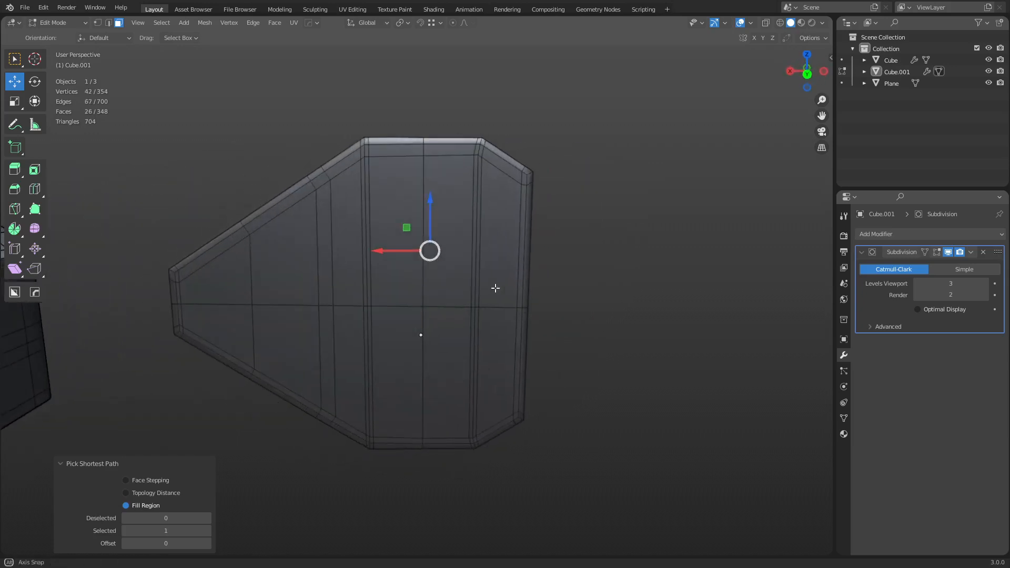
pyautogui.keyDown('ctrl'); pyautogui.keyDown('shift'); pyautogui.click(359, 359); pyautogui.keyUp('shift'); pyautogui.keyUp('ctrl')
pyautogui.moveTo(591, 331); pyautogui.dragTo(383, 342, button='middle')
pyautogui.press('i')
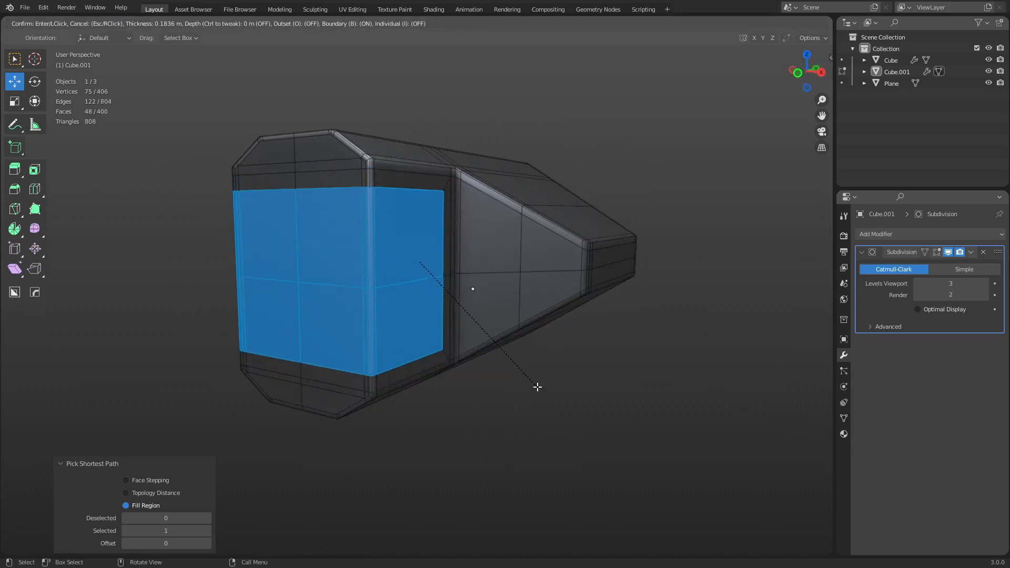
pyautogui.click(535, 387)
# Examine the inset region's smoothed wireframe around the block in Object Mode, and undo the inset.
pyautogui.hotkey('ctrl', 'Tab')
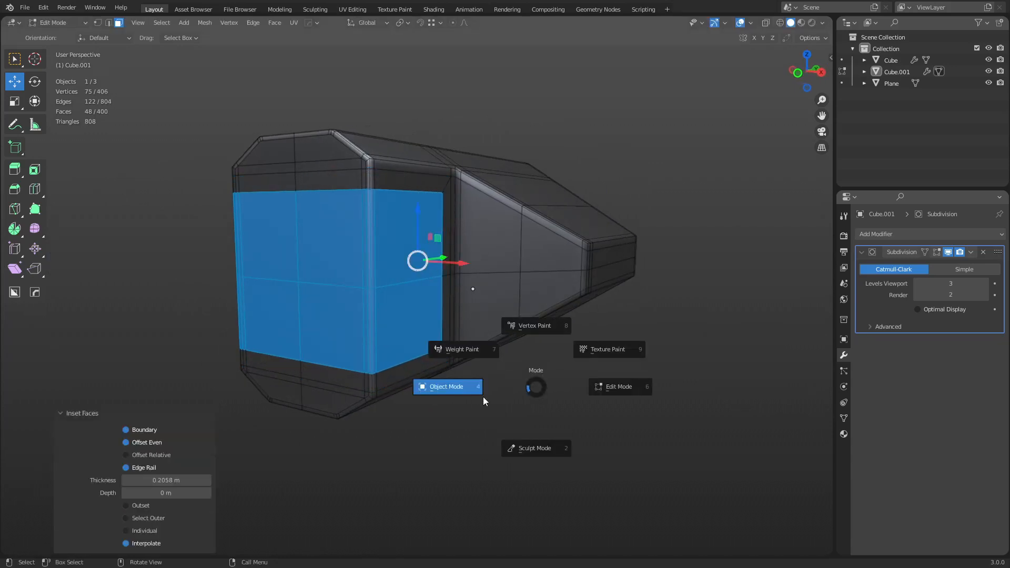
pyautogui.click(482, 398)
pyautogui.moveTo(434, 404); pyautogui.dragTo(310, 224, button='middle')
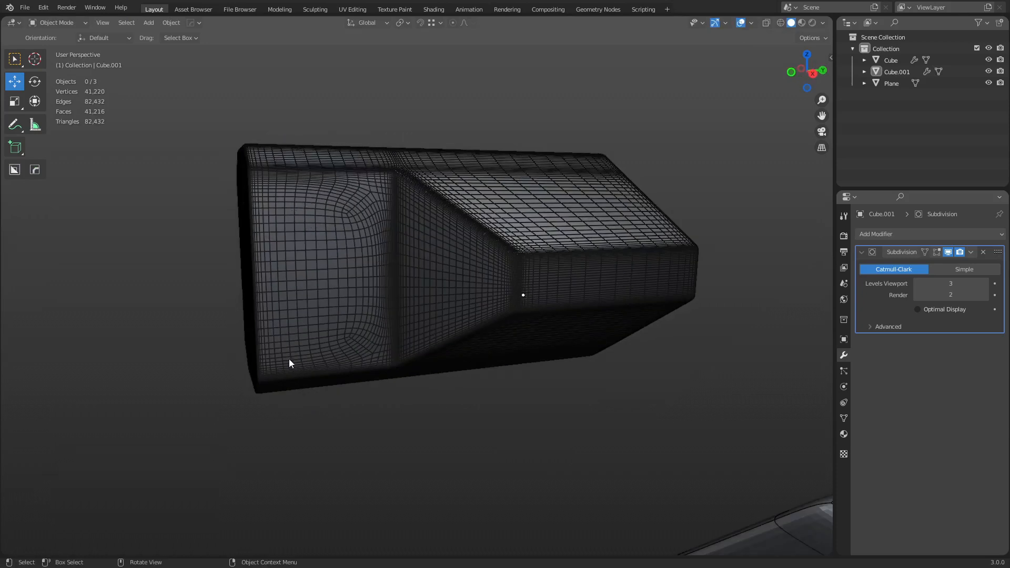
pyautogui.moveTo(289, 358); pyautogui.dragTo(414, 267, button='middle')
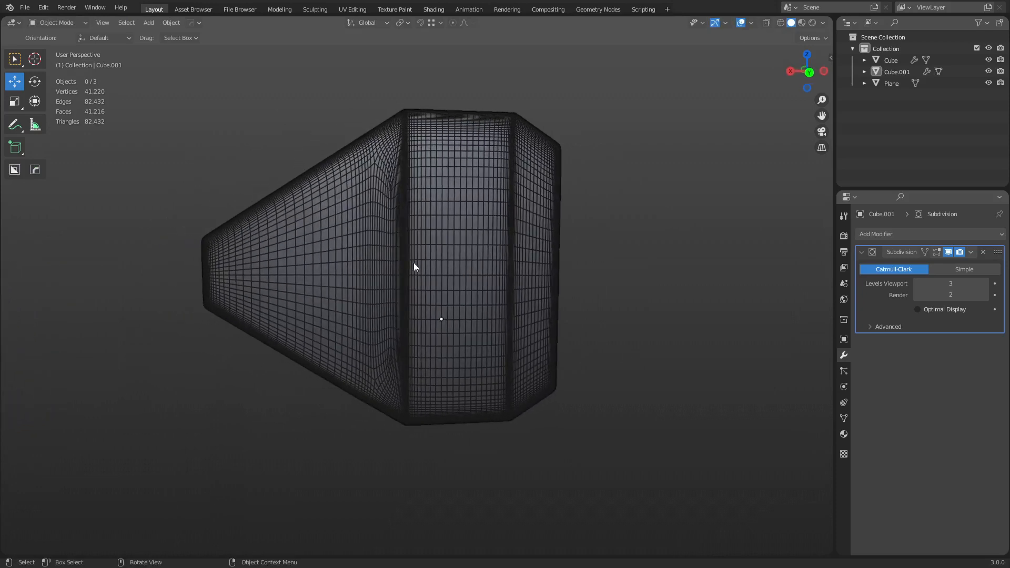
pyautogui.hotkey('ctrl', 'z')
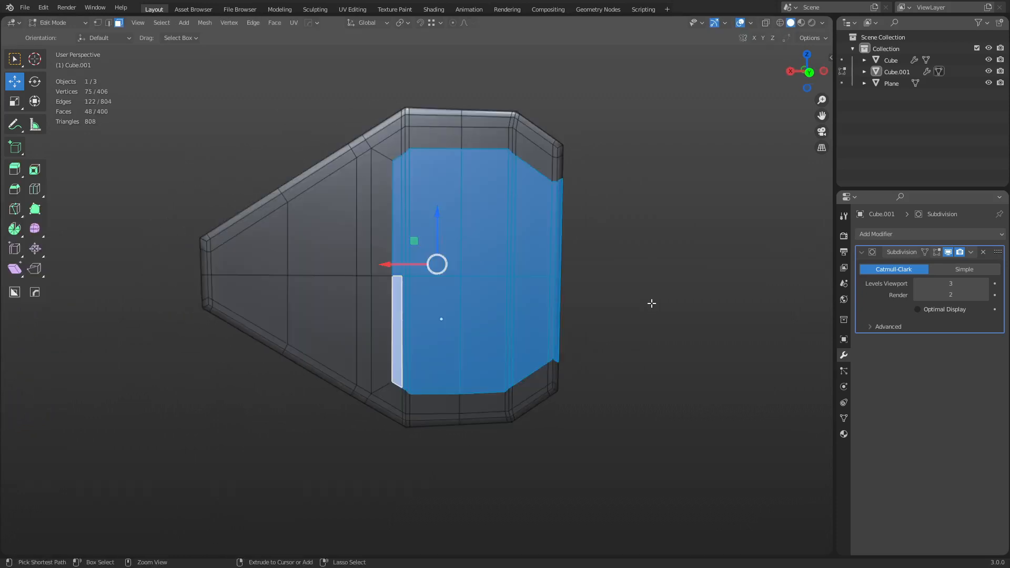
pyautogui.hotkey('ctrl', 'z')
pyautogui.press('Tab')
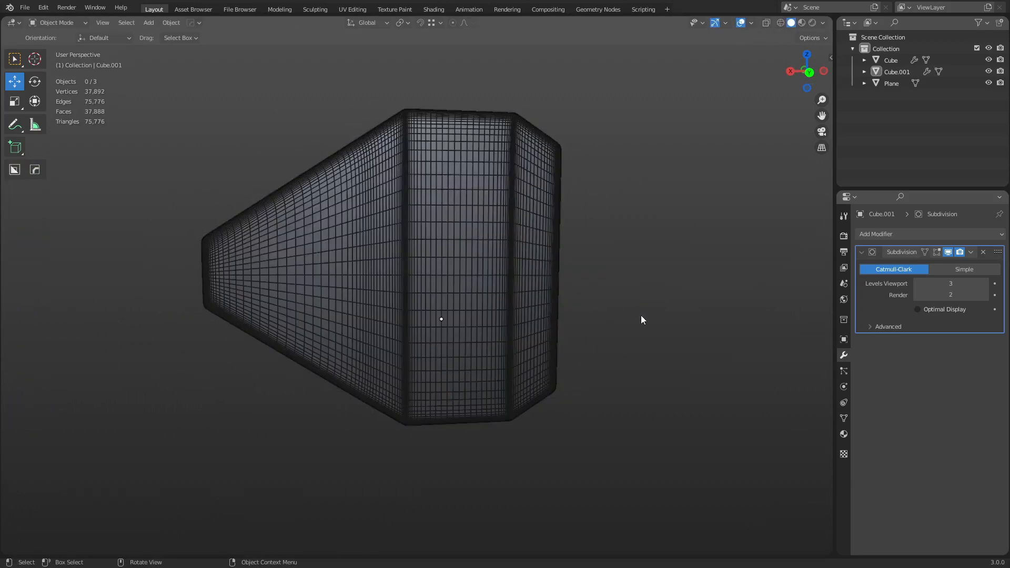
# Select the vertical edge path near the middle of the large end face and slide it toward the tapered side by about 0.46.
pyautogui.press('Tab')
pyautogui.moveTo(554, 287); pyautogui.dragTo(581, 335, button='middle')
pyautogui.moveTo(481, 386); pyautogui.dragTo(613, 368, button='middle')
pyautogui.moveTo(468, 214); pyautogui.dragTo(471, 247, button='middle')
pyautogui.click(417, 217)
pyautogui.keyDown('ctrl'); pyautogui.click(472, 249); pyautogui.keyUp('ctrl')
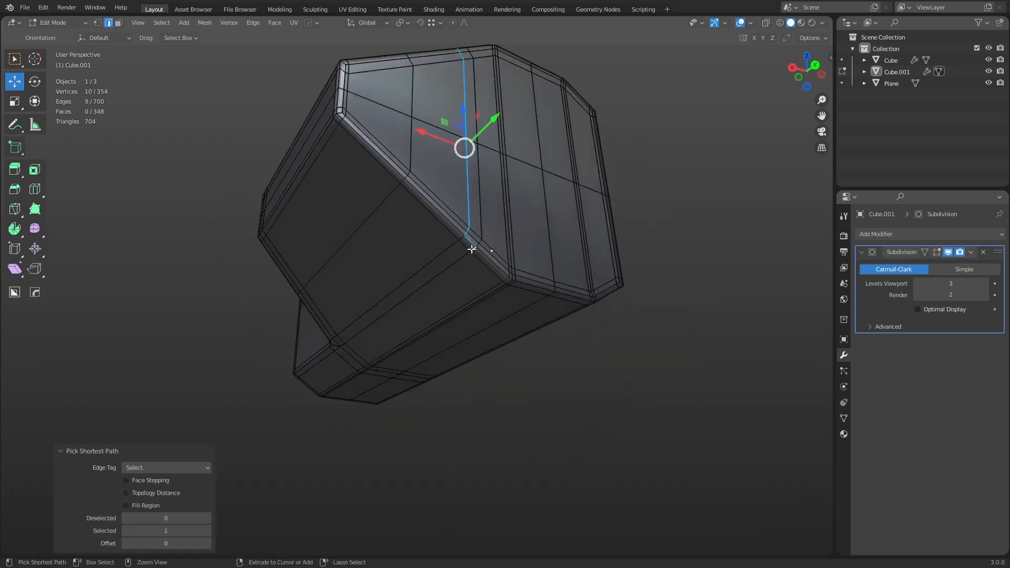
pyautogui.keyDown('ctrl'); pyautogui.click(475, 249); pyautogui.keyUp('ctrl')
pyautogui.moveTo(519, 124); pyautogui.dragTo(540, 206, button='middle')
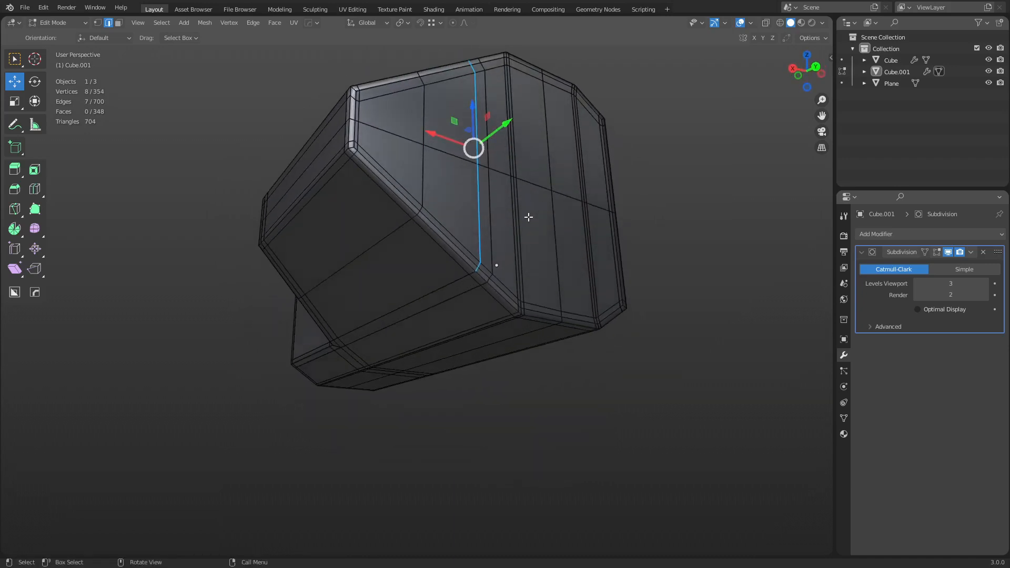
pyautogui.keyDown('ctrl'); pyautogui.click(473, 274); pyautogui.keyUp('ctrl')
pyautogui.moveTo(503, 252); pyautogui.dragTo(491, 304, button='middle')
pyautogui.press('g')
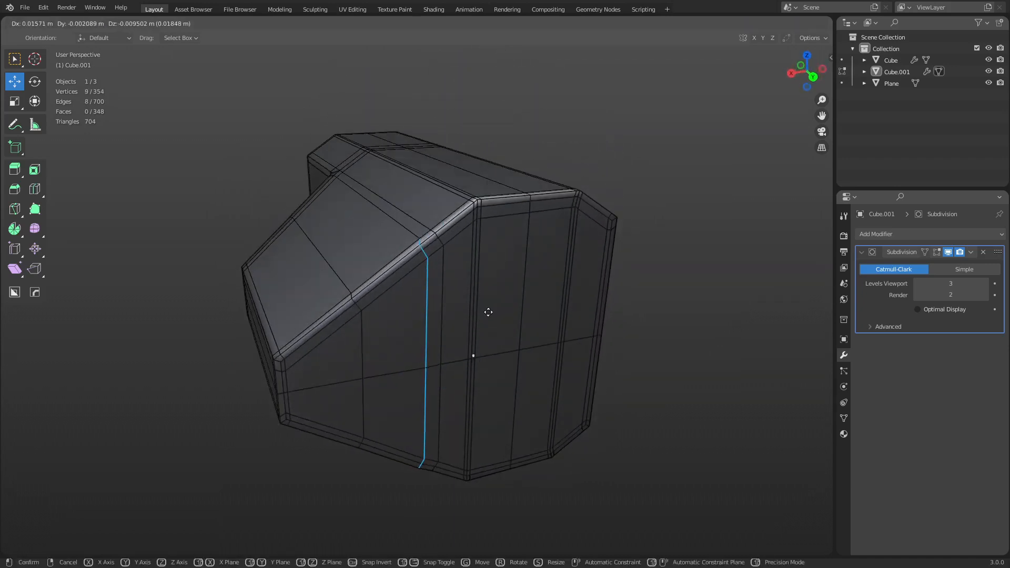
pyautogui.press('g')
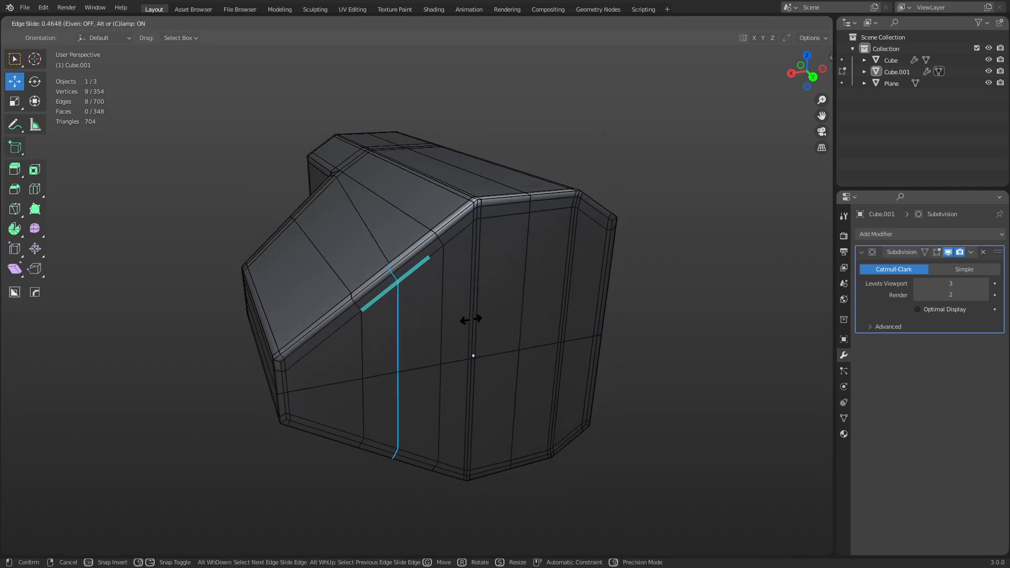
pyautogui.click(471, 319)
# Inspect the slid edge's effect on the block's smoothed surface in Object Mode, switching the wireframe display for comparison.
pyautogui.hotkey('ctrl', 'Tab')
pyautogui.click(411, 327)
pyautogui.hotkey('shift', 'w')
pyautogui.moveTo(299, 258); pyautogui.dragTo(416, 258, button='middle')
pyautogui.scroll(4, 413, 253)
pyautogui.moveTo(394, 158); pyautogui.dragTo(536, 300, button='middle')
pyautogui.scroll(-5, 439, 222)
pyautogui.hotkey('shift', 'w')
# Add five evenly spaced loop cuts around the tapered half of the block without sliding them.
pyautogui.press('Tab')
pyautogui.hotkey('ctrl', 'r')
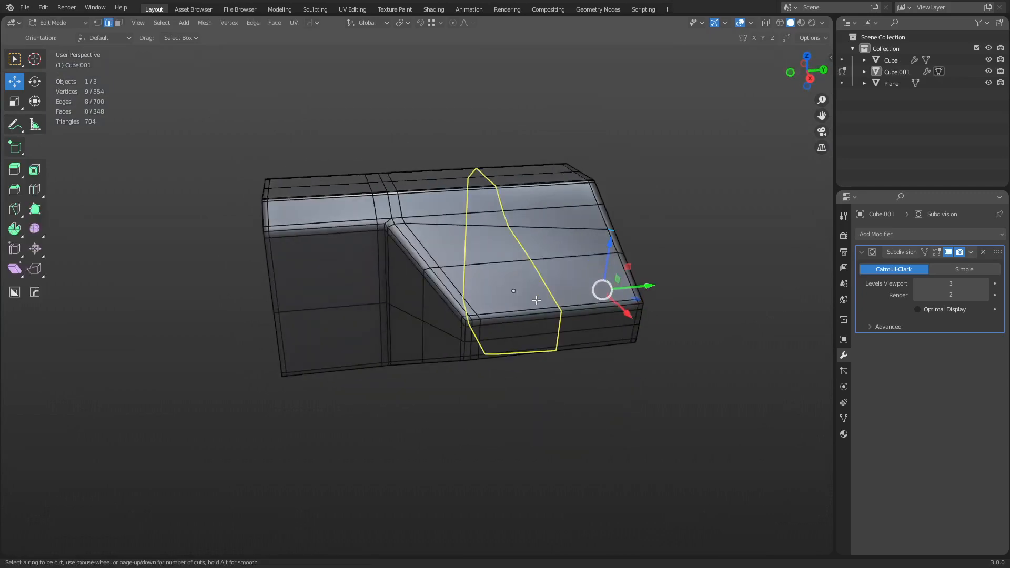
pyautogui.scroll(4, 536, 299)
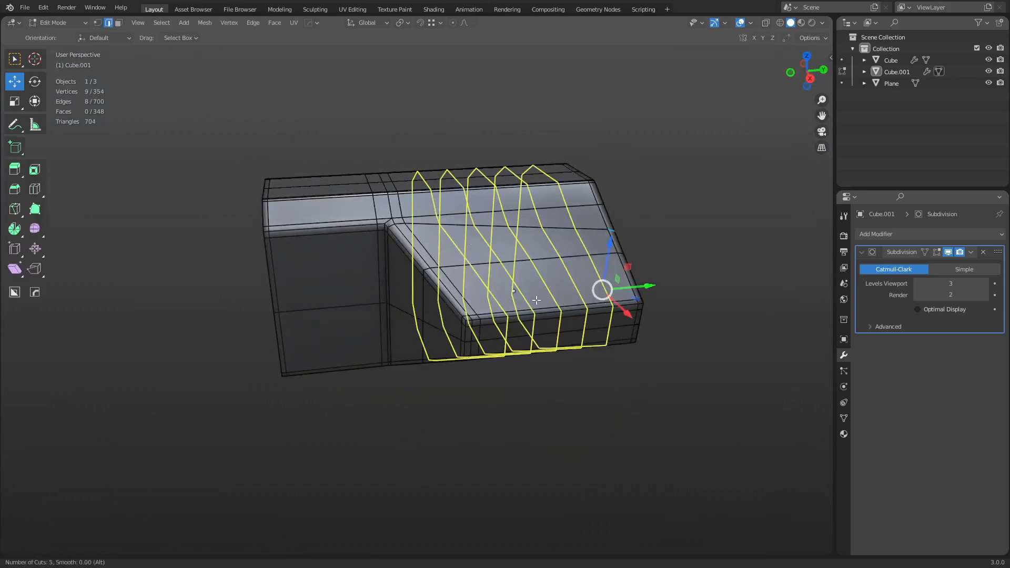
pyautogui.click(536, 300)
pyautogui.rightClick(555, 380)
# Add single centered loop cuts through the lower and upper bands of the sloped face without sliding them.
pyautogui.hotkey('ctrl', 'r')
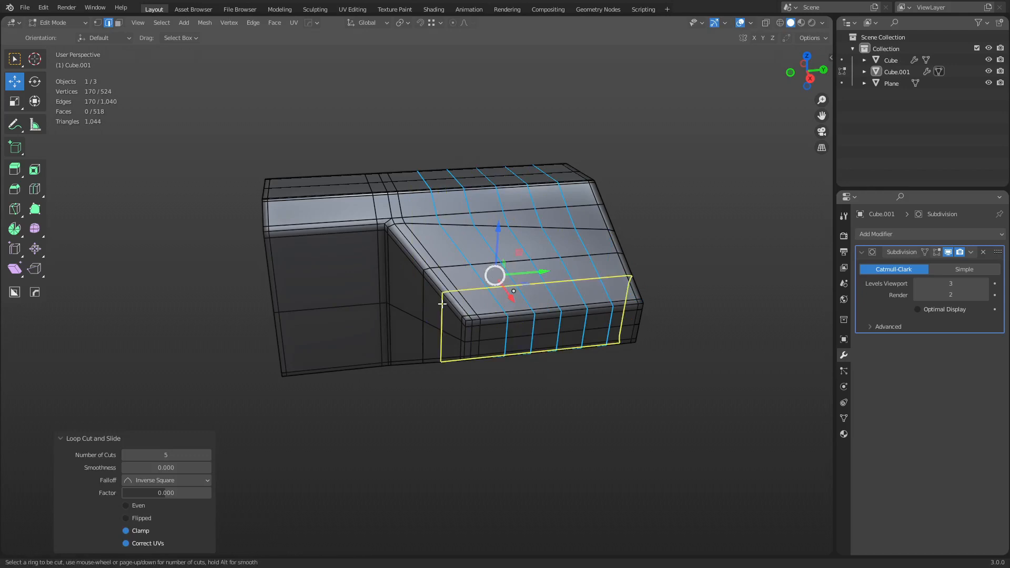
pyautogui.click(442, 304)
pyautogui.rightClick(442, 304)
pyautogui.hotkey('ctrl', 'r')
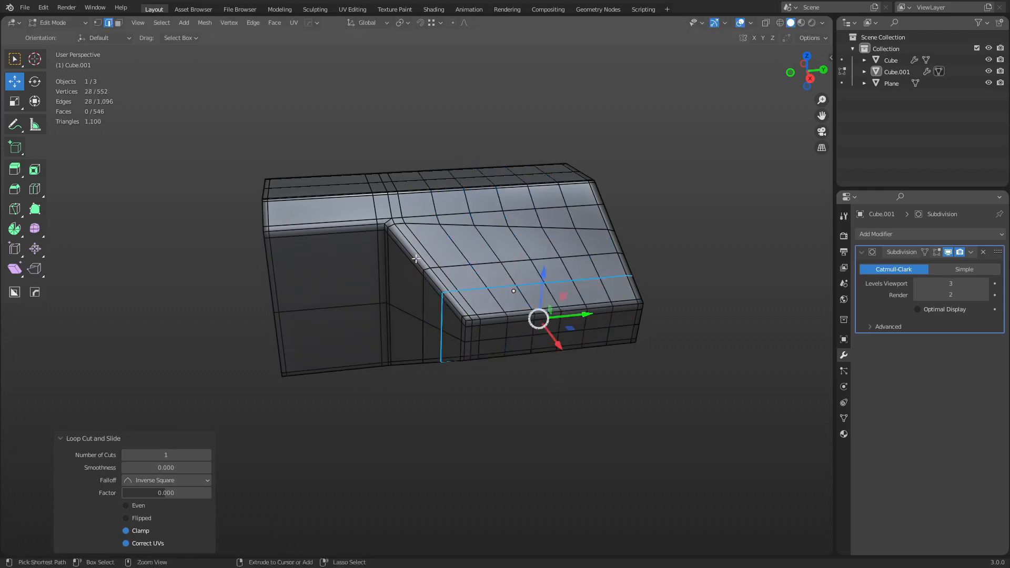
pyautogui.press('Escape')
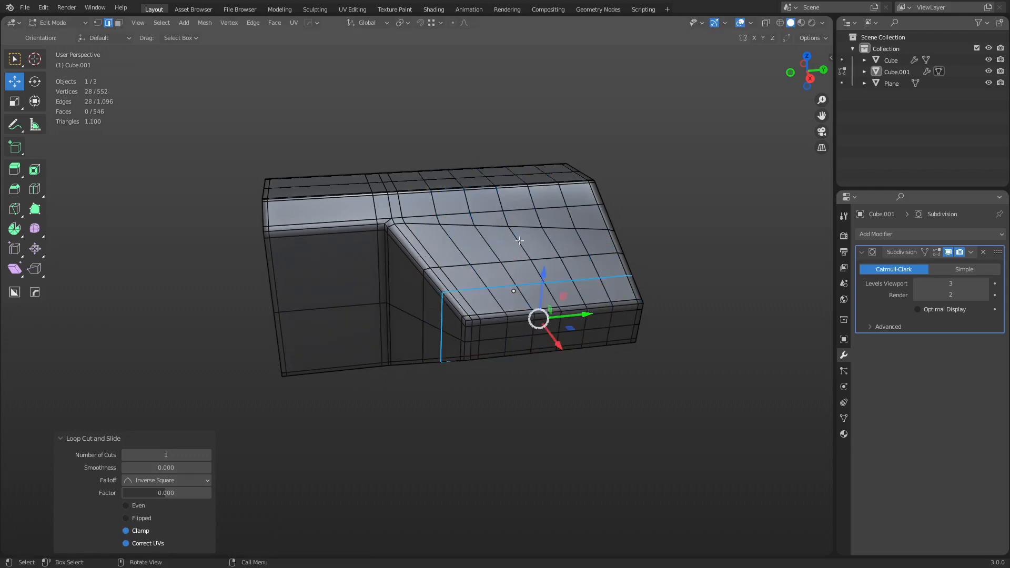
pyautogui.hotkey('ctrl', 'r')
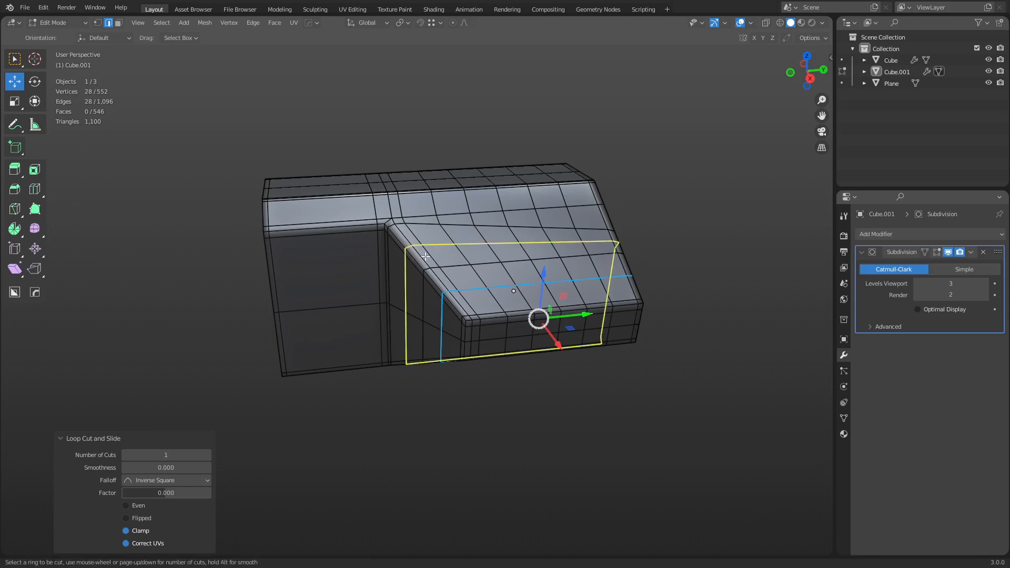
pyautogui.click(425, 256)
pyautogui.rightClick(423, 257)
# Check the smoothed wireframe in Object Mode, and undo the recent loop cuts and the edge slide.
pyautogui.press('Tab')
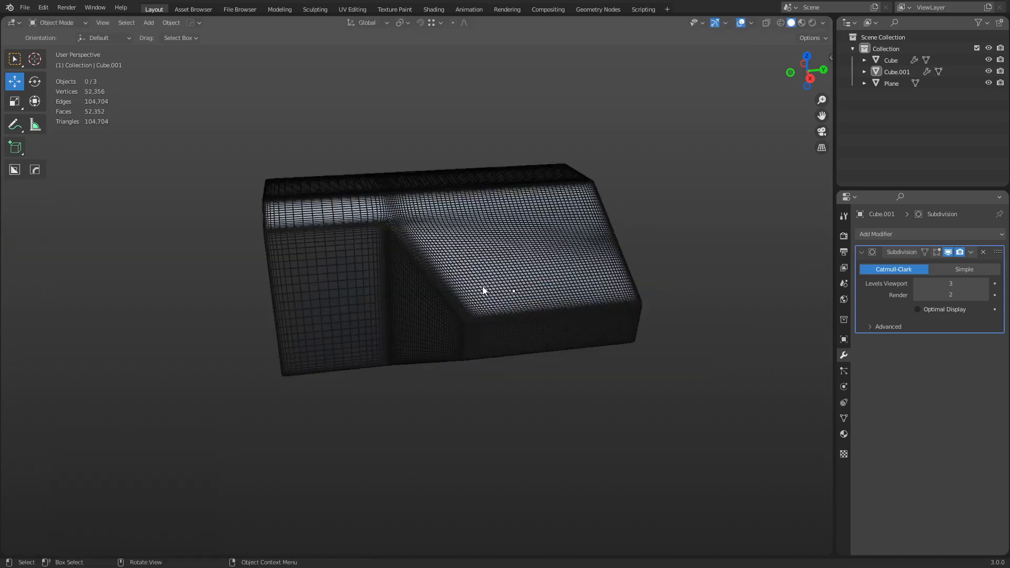
pyautogui.hotkey('alt', 'a')
pyautogui.click(482, 287)
pyautogui.press('Tab')
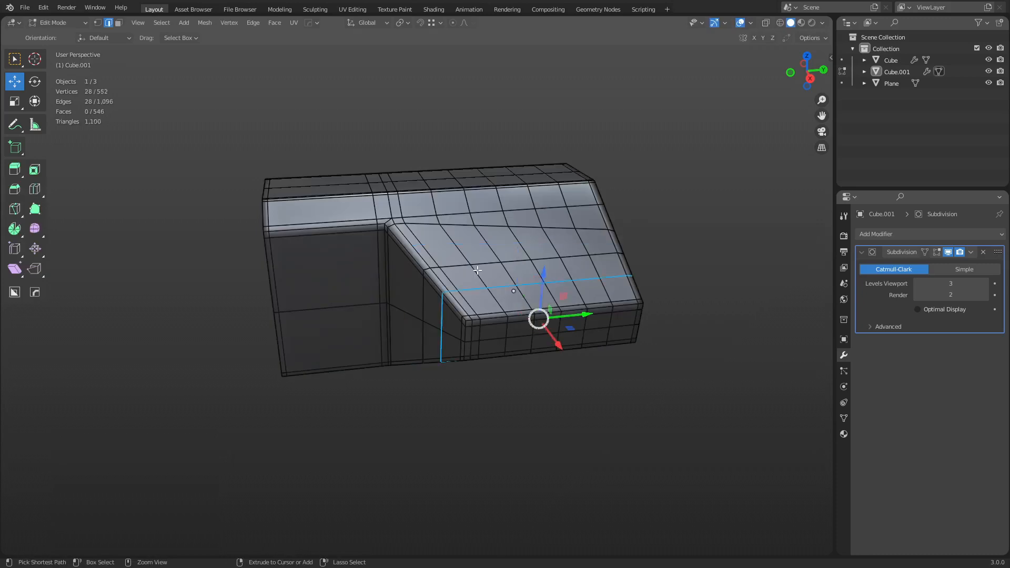
pyautogui.hotkey('ctrl', 'z')
pyautogui.hotkey('ctrl', 'z')
pyautogui.hotkey('ctrl', 'z')
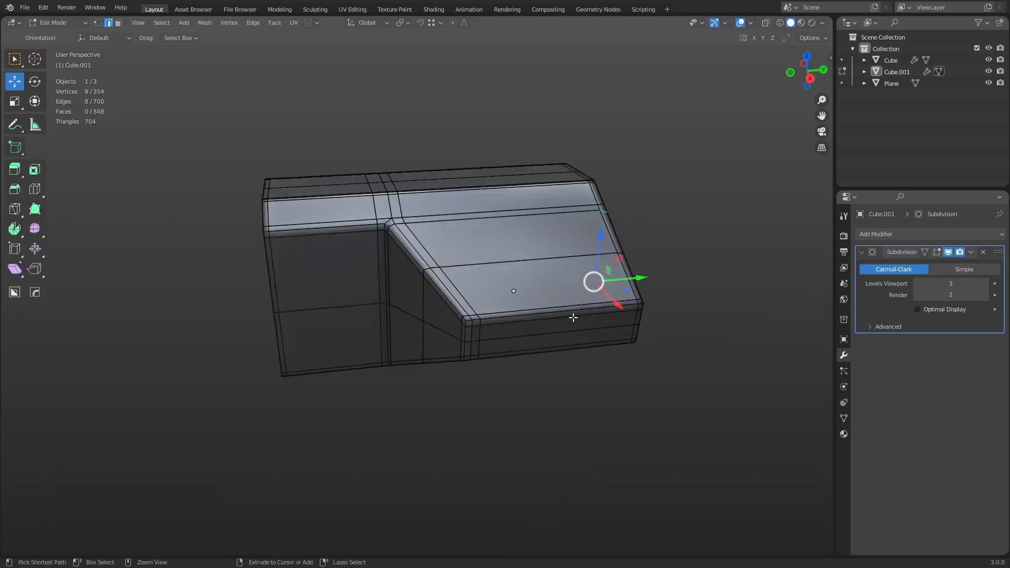
# Add four evenly spaced loop cuts around the tapered half of the block without sliding them.
pyautogui.hotkey('ctrl', 'r')
pyautogui.scroll(2, 513, 298)
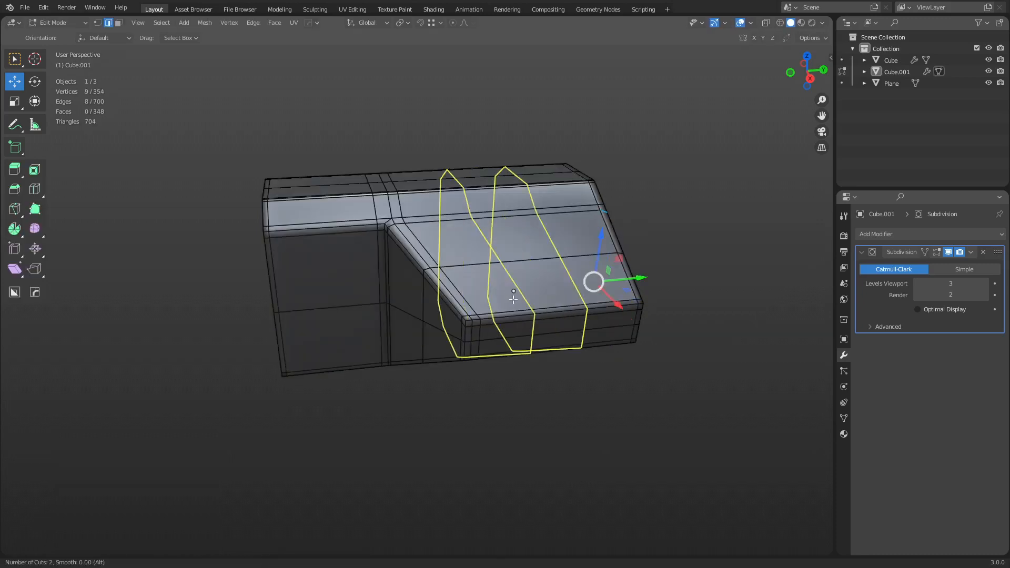
pyautogui.scroll(1, 513, 298)
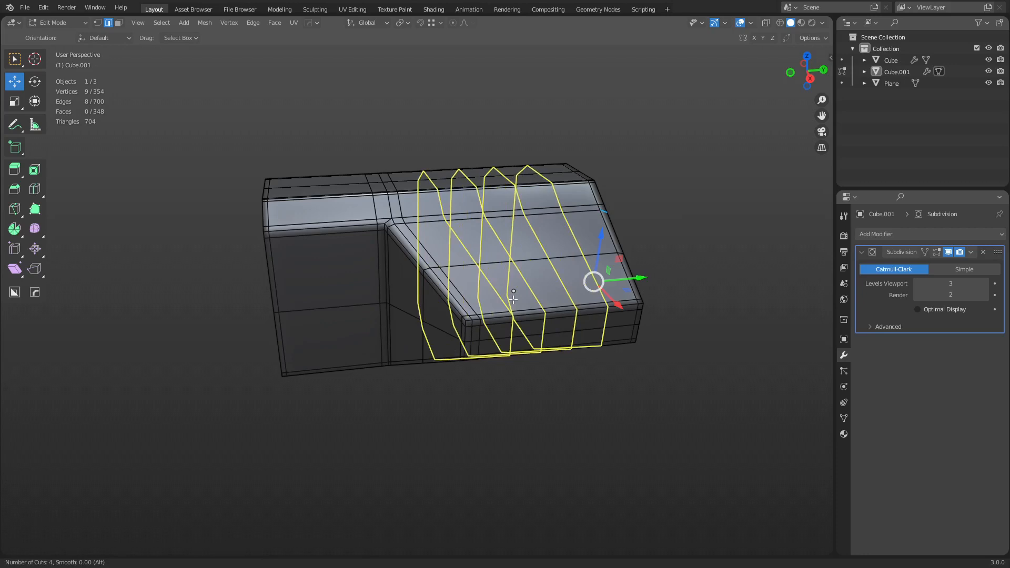
pyautogui.click(514, 299)
pyautogui.rightClick(513, 299)
# Add one centered loop cut in each of the upper and lower bands of the sloped face.
pyautogui.hotkey('ctrl', 'r')
pyautogui.click(428, 251)
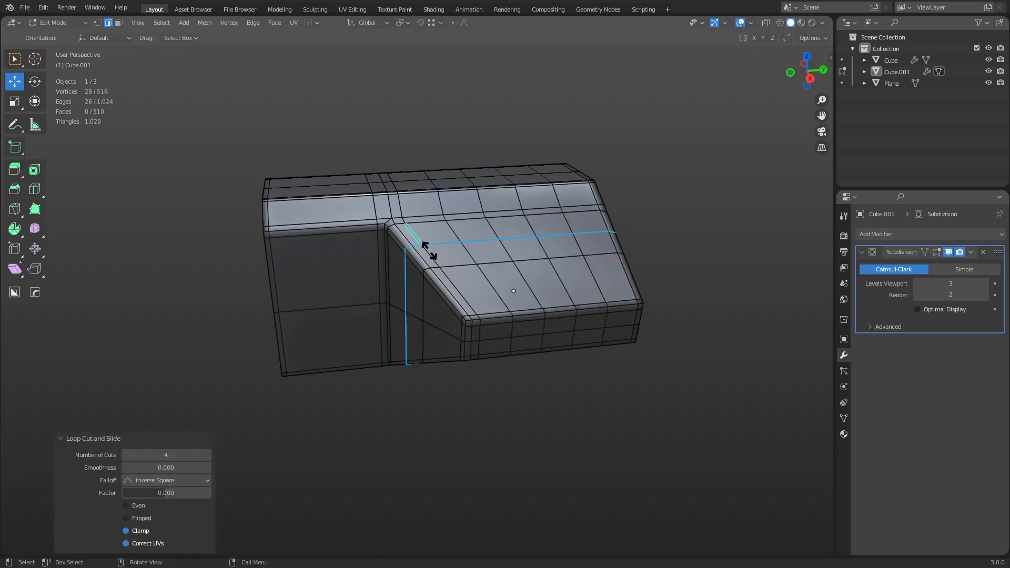
pyautogui.rightClick(428, 252)
pyautogui.hotkey('ctrl', 'r')
pyautogui.click(509, 295)
pyautogui.rightClick(509, 296)
# Try three loop cuts and a single centered cut around the straight half of the block, undoing each attempt.
pyautogui.hotkey('ctrl', 'r')
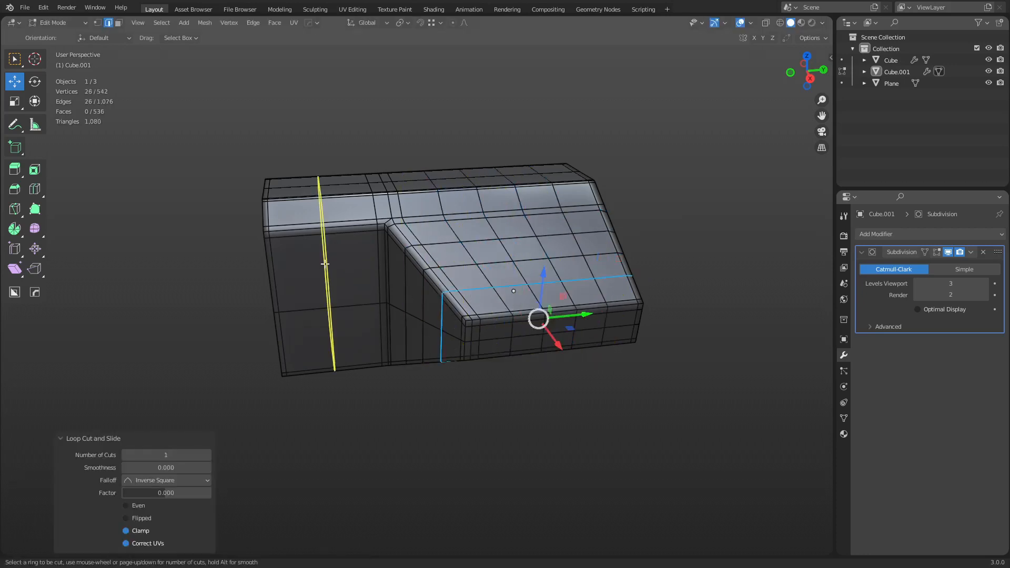
pyautogui.scroll(2, 325, 263)
pyautogui.click(325, 263)
pyautogui.rightClick(325, 263)
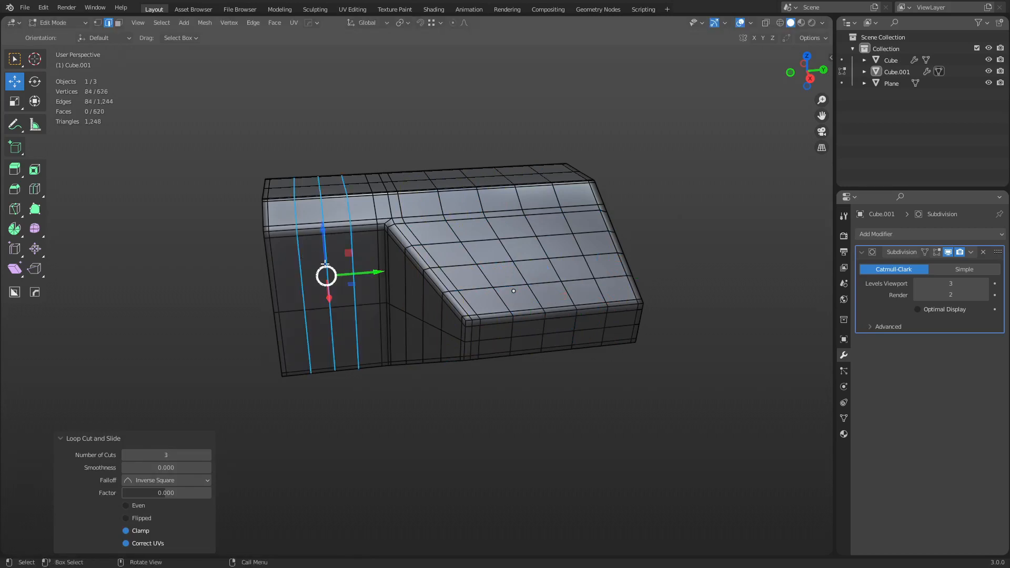
pyautogui.hotkey('ctrl', 'z')
pyautogui.hotkey('ctrl', 'r')
pyautogui.click(330, 283)
pyautogui.rightClick(330, 283)
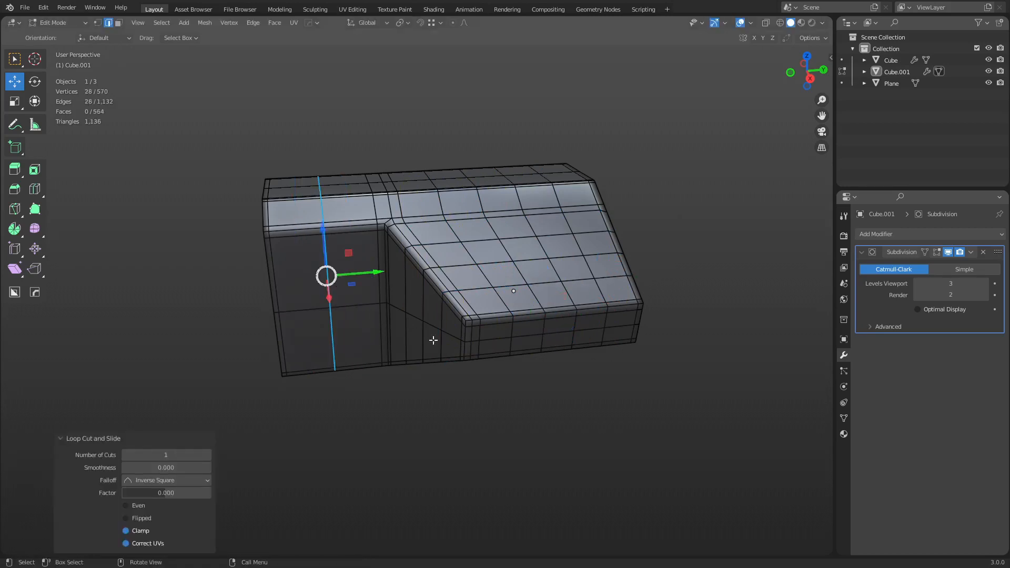
pyautogui.moveTo(329, 283); pyautogui.dragTo(524, 333, button='middle')
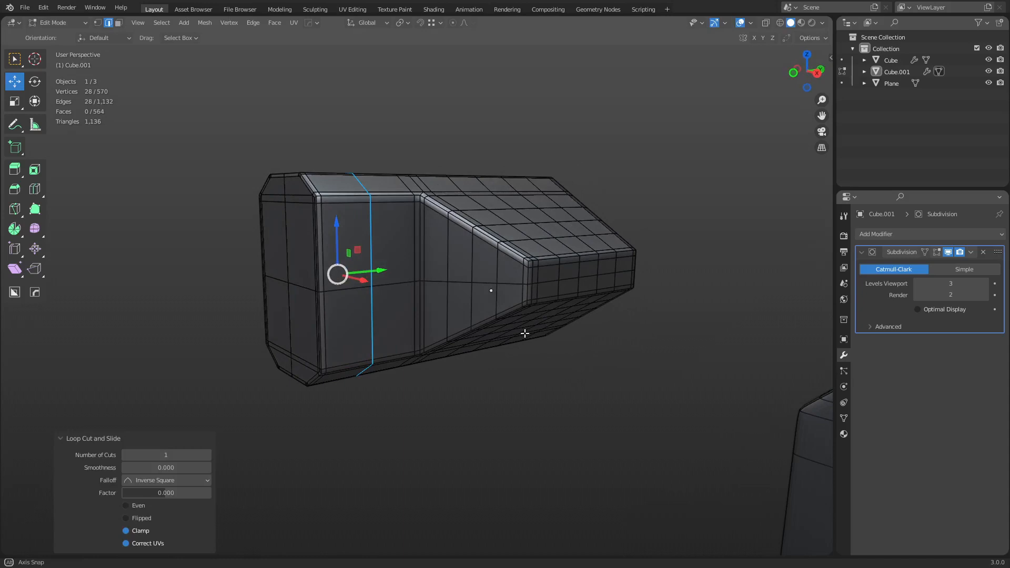
pyautogui.hotkey('ctrl', 'z')
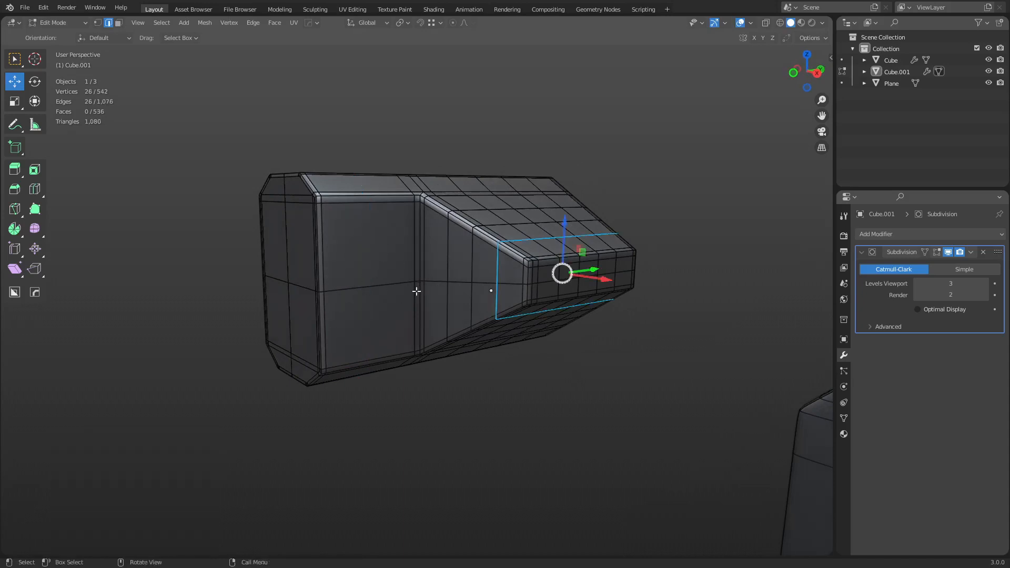
# Select the horizontal edge loop running around the whole block at mid-height.
pyautogui.moveTo(502, 268); pyautogui.dragTo(479, 325, button='middle')
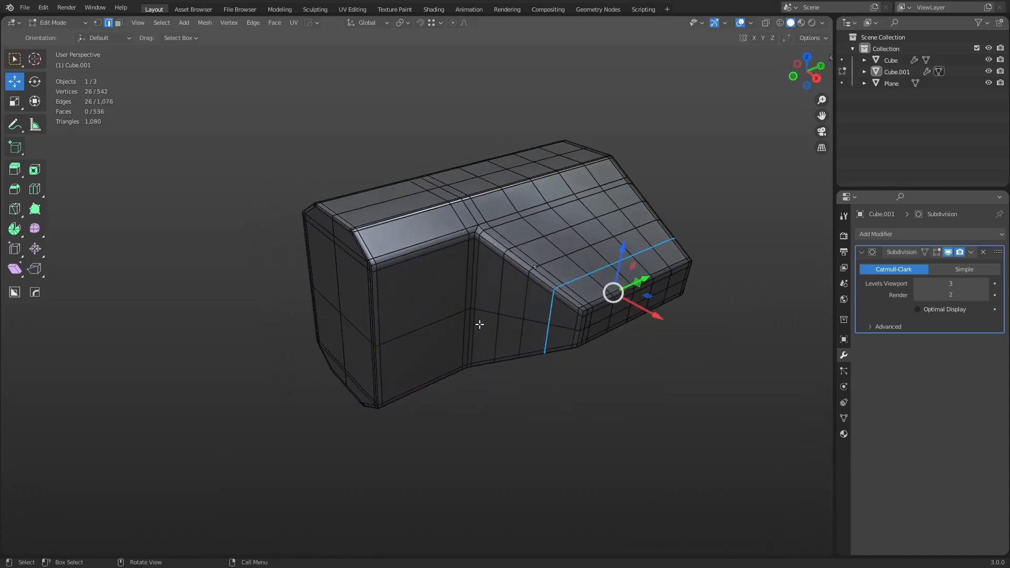
pyautogui.moveTo(547, 351); pyautogui.dragTo(728, 332, button='middle')
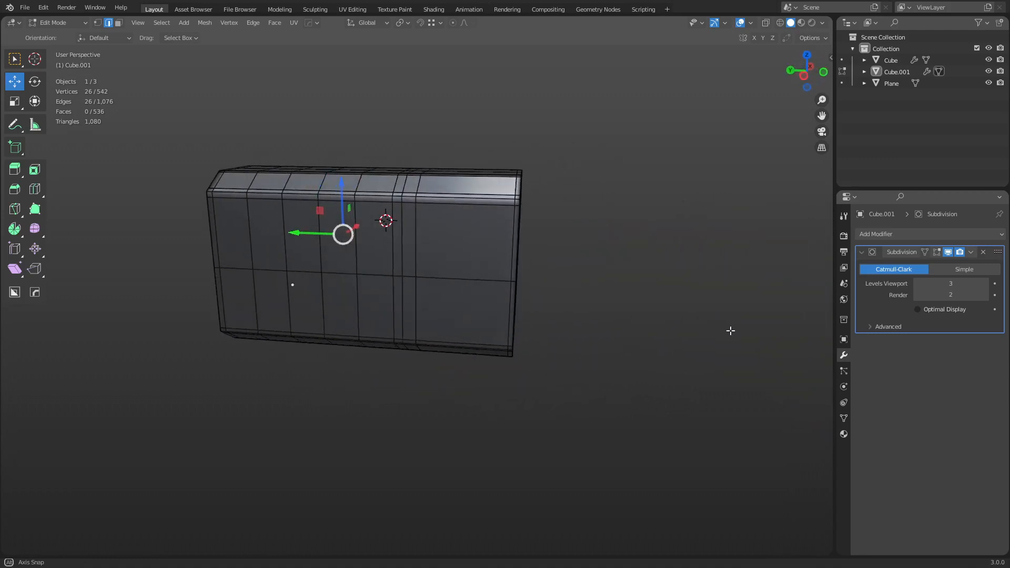
pyautogui.moveTo(540, 307); pyautogui.dragTo(471, 331, button='middle')
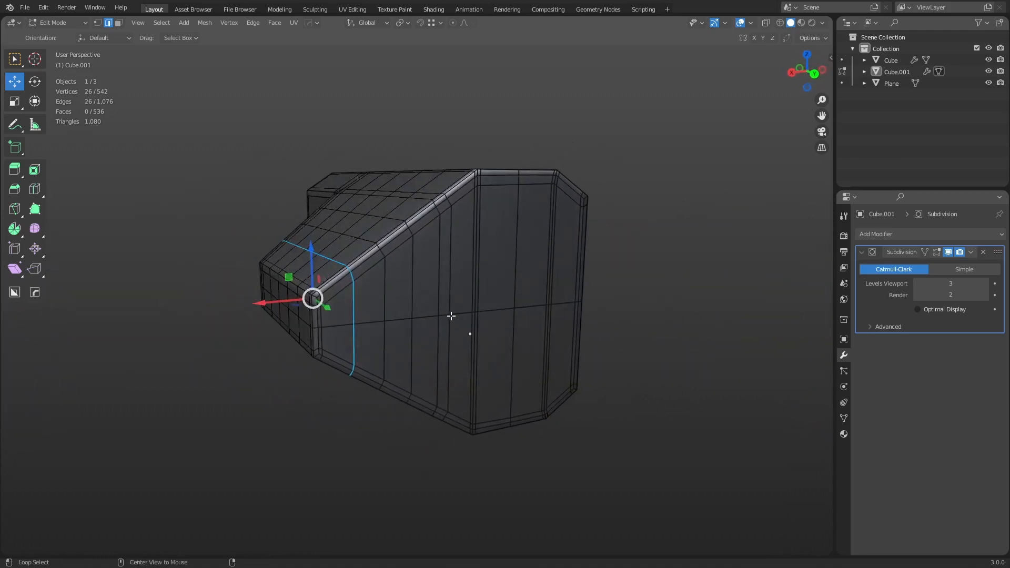
pyautogui.keyDown('alt'); pyautogui.keyDown('shift'); pyautogui.click(453, 314); pyautogui.keyUp('shift'); pyautogui.keyUp('alt')
pyautogui.moveTo(534, 333); pyautogui.dragTo(651, 311, button='middle')
pyautogui.hotkey('ctrl', 'b')
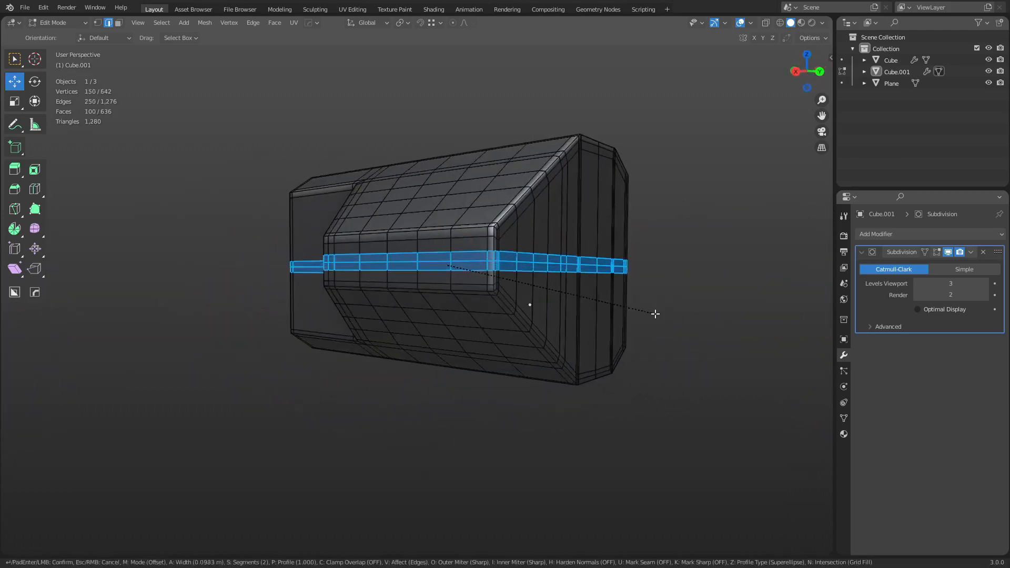
pyautogui.scroll(-1, 656, 314)
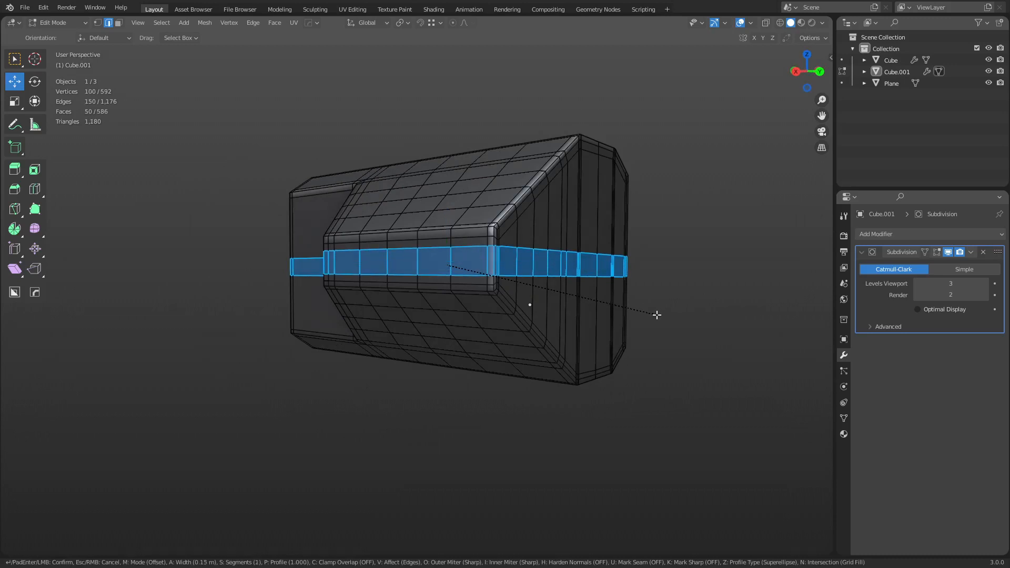
pyautogui.press('Escape')
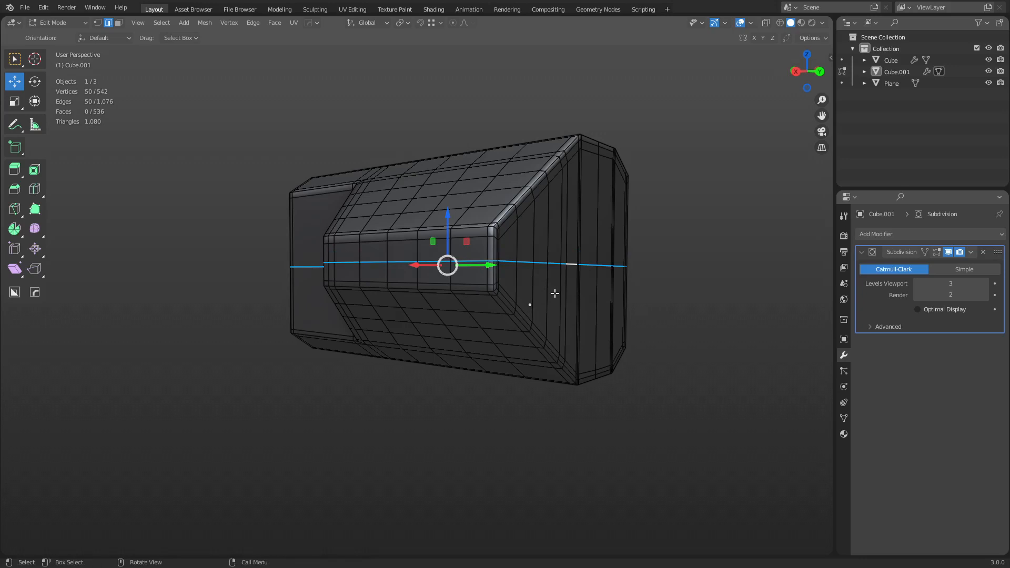
# Dissolve the selected mid-height edge loop and replace it with three evenly spaced horizontal loop cuts around the block.
pyautogui.moveTo(554, 292); pyautogui.dragTo(518, 300, button='middle')
pyautogui.press('x')
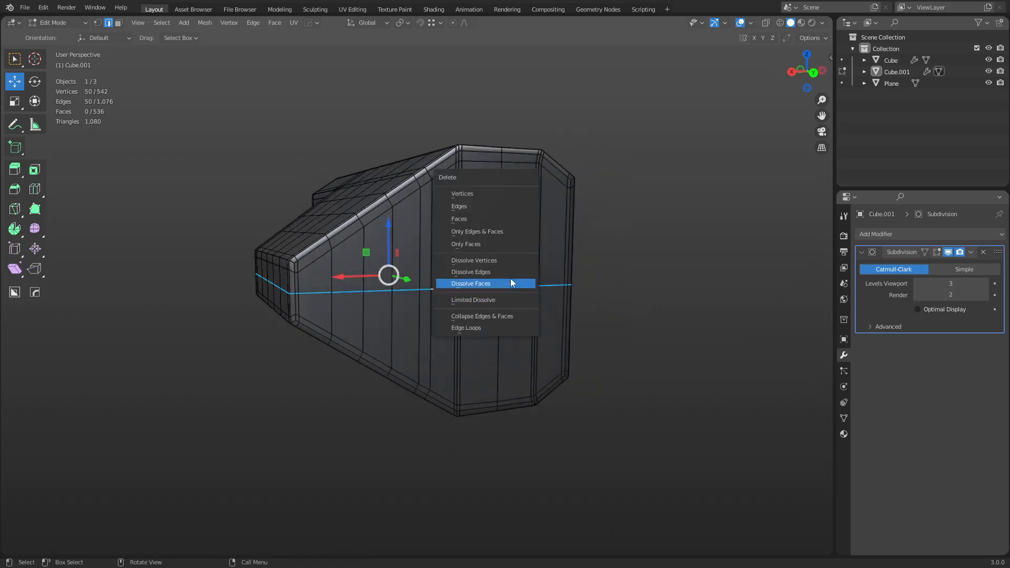
pyautogui.click(505, 272)
pyautogui.hotkey('ctrl', 'r')
pyautogui.scroll(1, 302, 299)
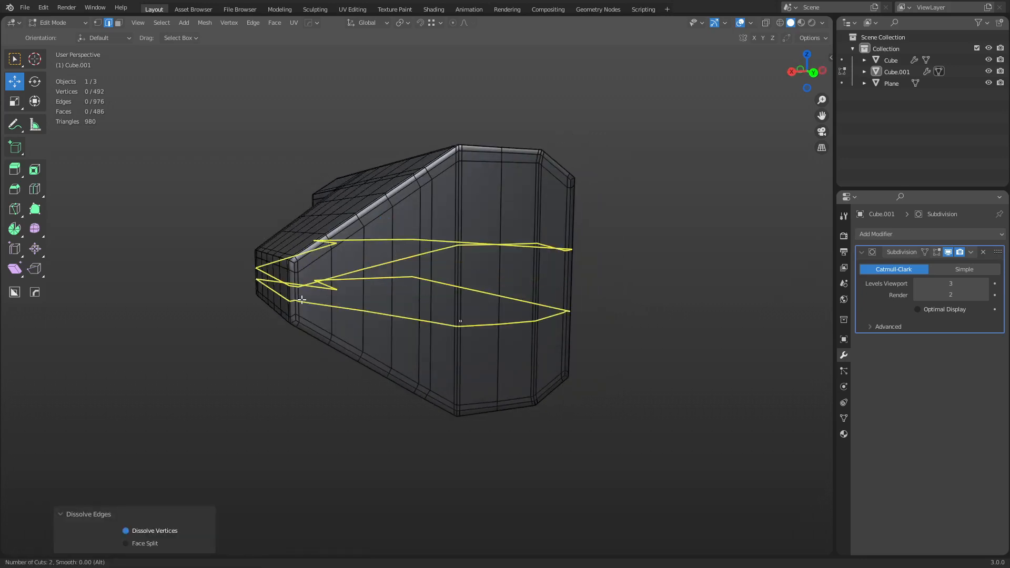
pyautogui.scroll(1, 301, 299)
pyautogui.click(301, 299)
pyautogui.rightClick(301, 299)
# Add two evenly spaced vertical loop cuts around the straight half of the block without sliding them.
pyautogui.moveTo(392, 349); pyautogui.dragTo(498, 352, button='middle')
pyautogui.hotkey('ctrl', 'r')
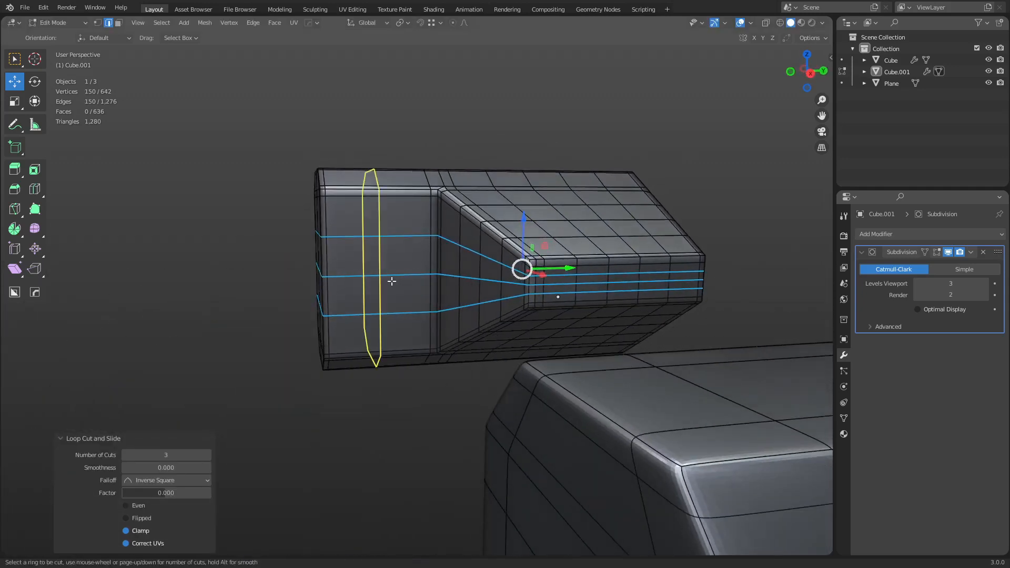
pyautogui.scroll(1, 392, 281)
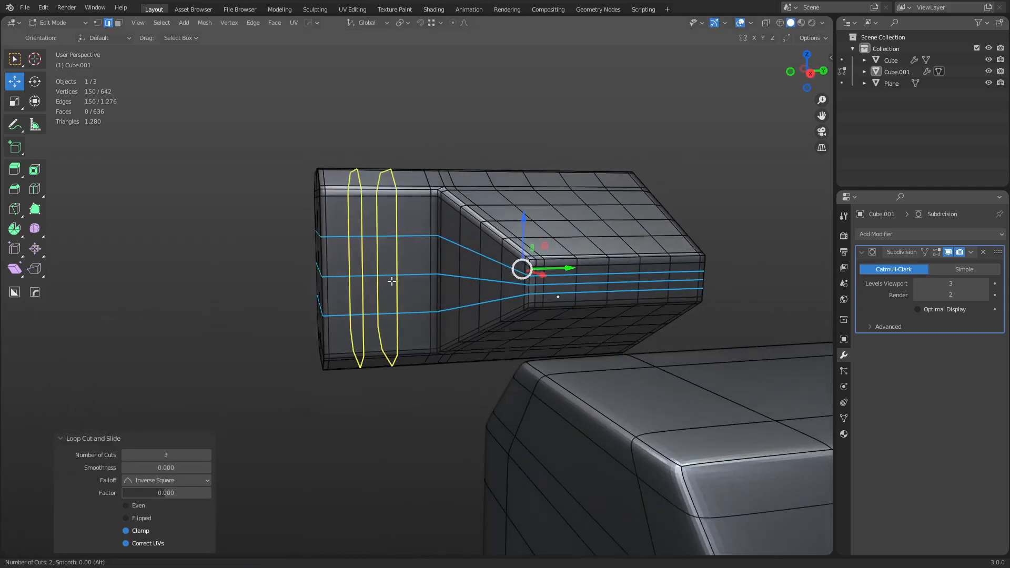
pyautogui.click(392, 281)
pyautogui.rightClick(392, 281)
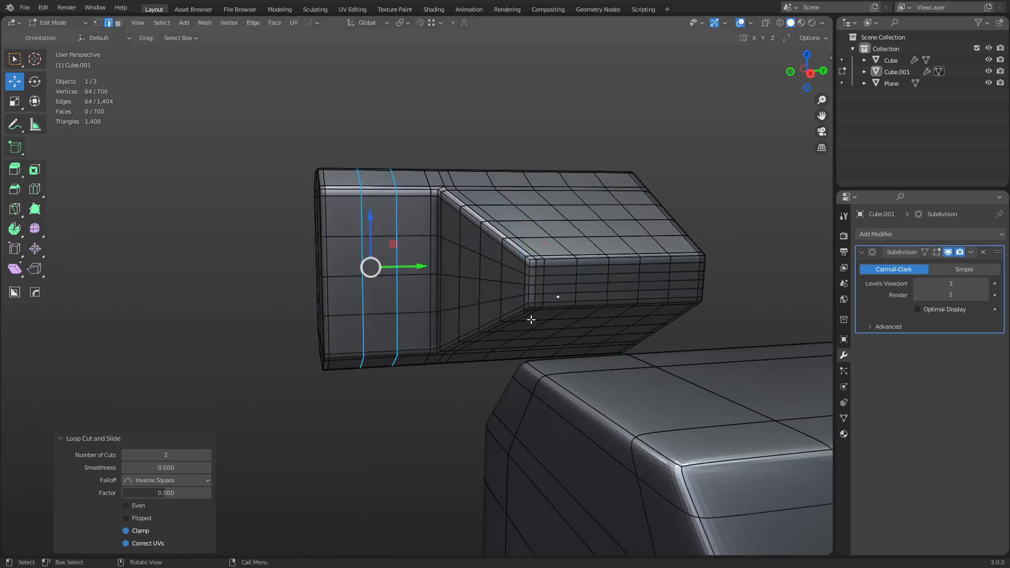
# Compare the block at lower Subdivision viewport levels in Object Mode with the wireframe hidden, and set the viewport level to 2.
pyautogui.press('KP_Divide')
pyautogui.press('Tab')
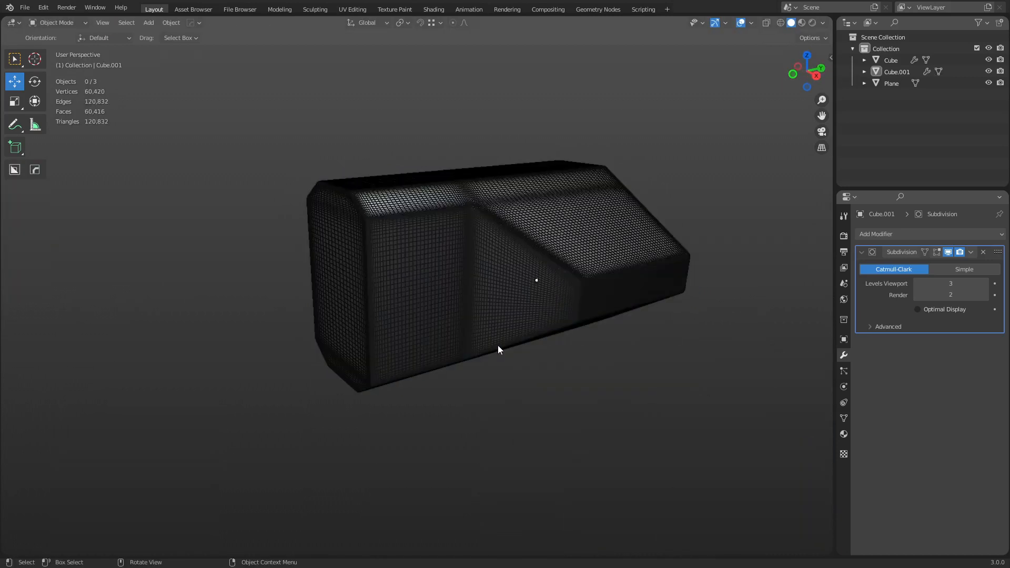
pyautogui.click(918, 284)
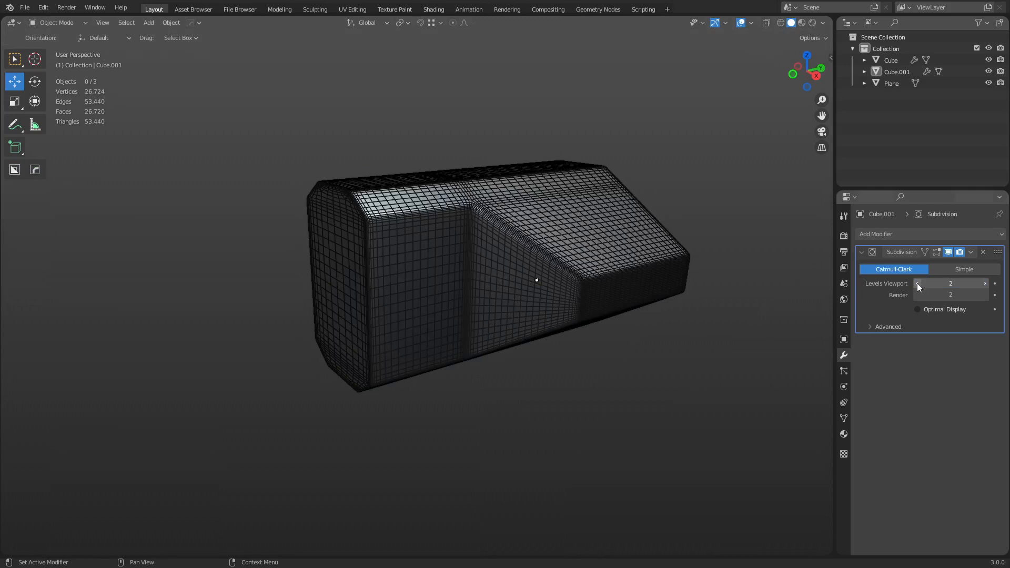
pyautogui.click(918, 283)
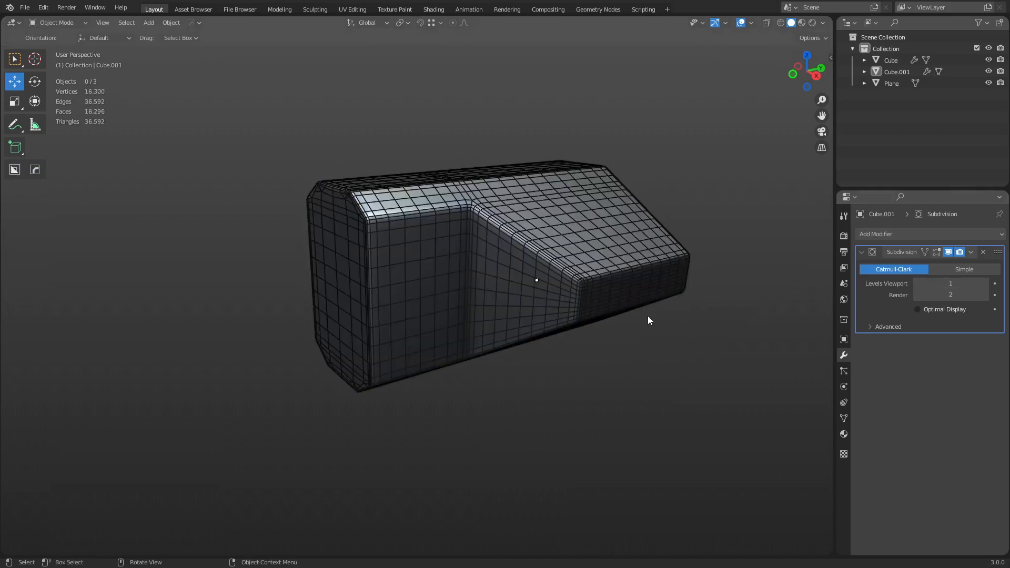
pyautogui.moveTo(469, 343); pyautogui.dragTo(573, 326, button='middle')
pyautogui.click(983, 283)
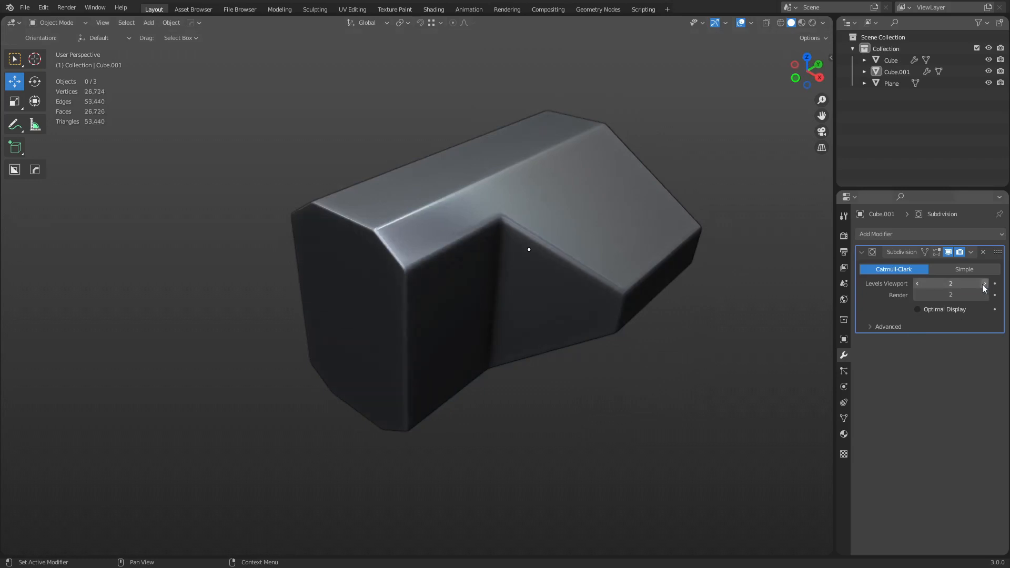
# Examine the block's smooth shading from several sides, and select the other block to compare the two.
pyautogui.moveTo(597, 360); pyautogui.dragTo(532, 262, button='middle')
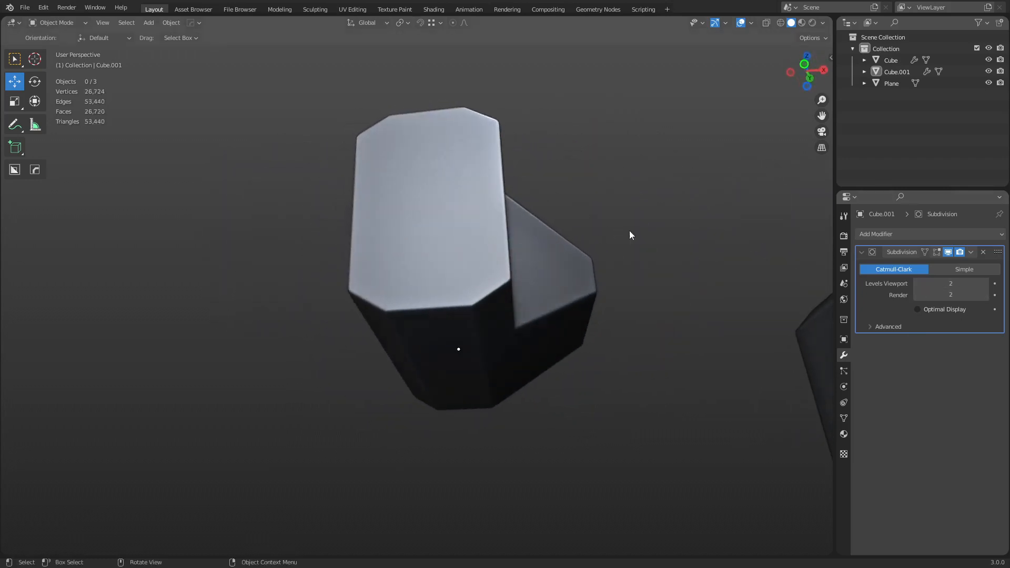
pyautogui.moveTo(629, 235); pyautogui.dragTo(581, 327, button='middle')
pyautogui.moveTo(542, 290); pyautogui.dragTo(554, 350, button='middle')
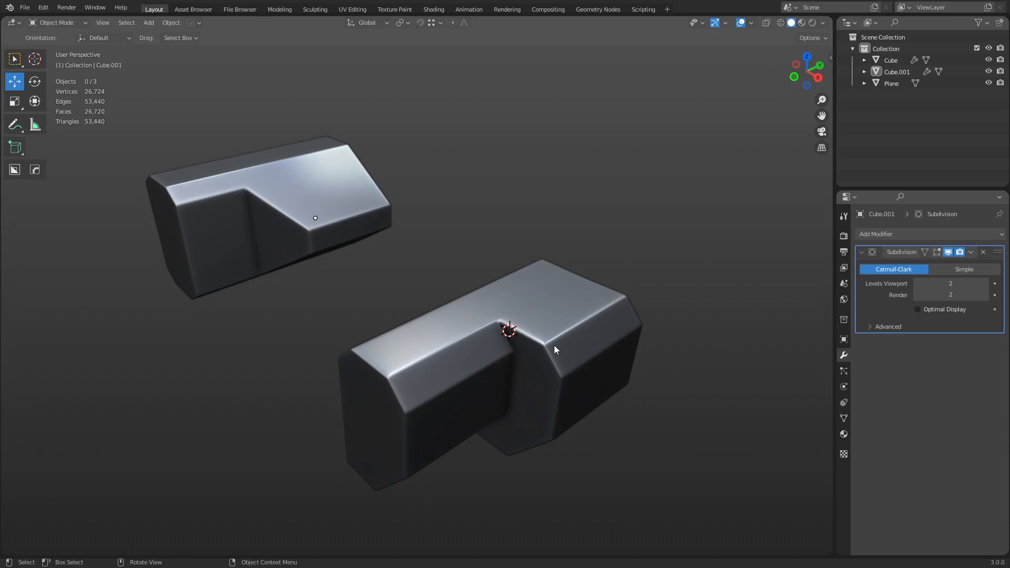
pyautogui.click(554, 345)
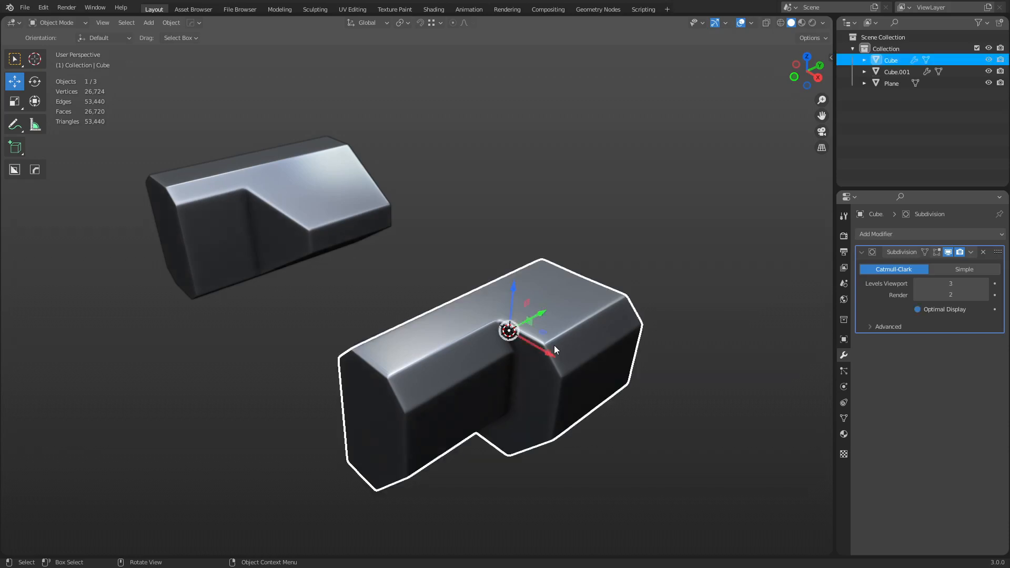
pyautogui.rightClick(553, 345)
pyautogui.click(554, 345)
pyautogui.keyDown('shift'); pyautogui.moveTo(468, 273); pyautogui.dragTo(518, 285, button='middle'); pyautogui.keyUp('shift')
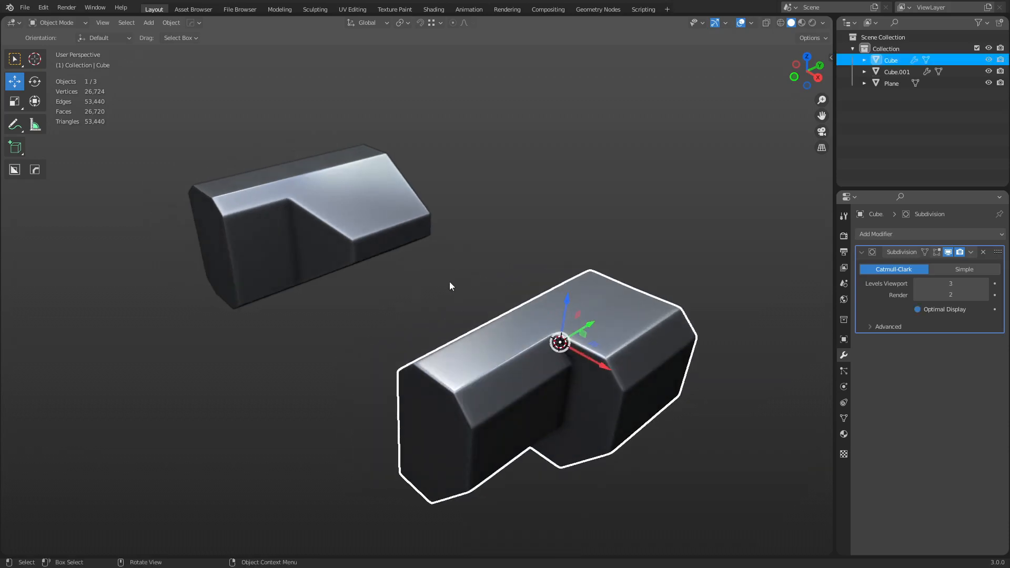
# Save the scene to the Desktop under the new name newshape2.blend, and deselect the block.
pyautogui.click(25, 7)
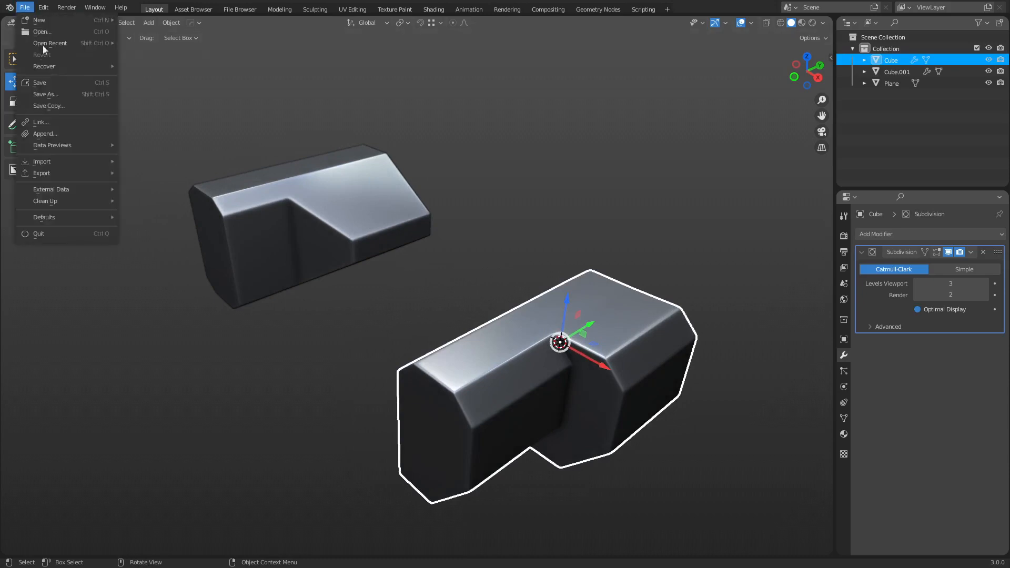
pyautogui.click(75, 94)
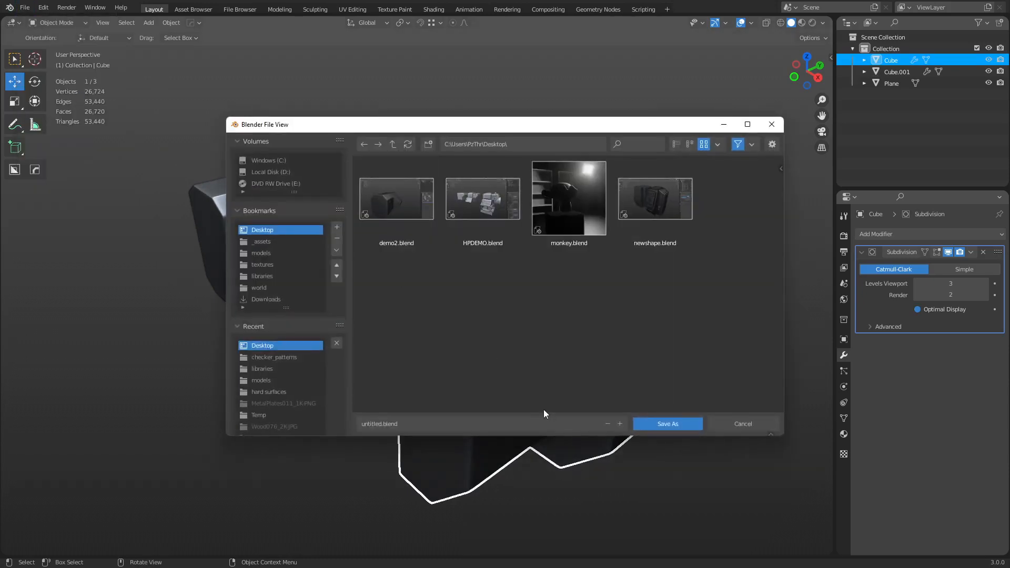
pyautogui.click(655, 205)
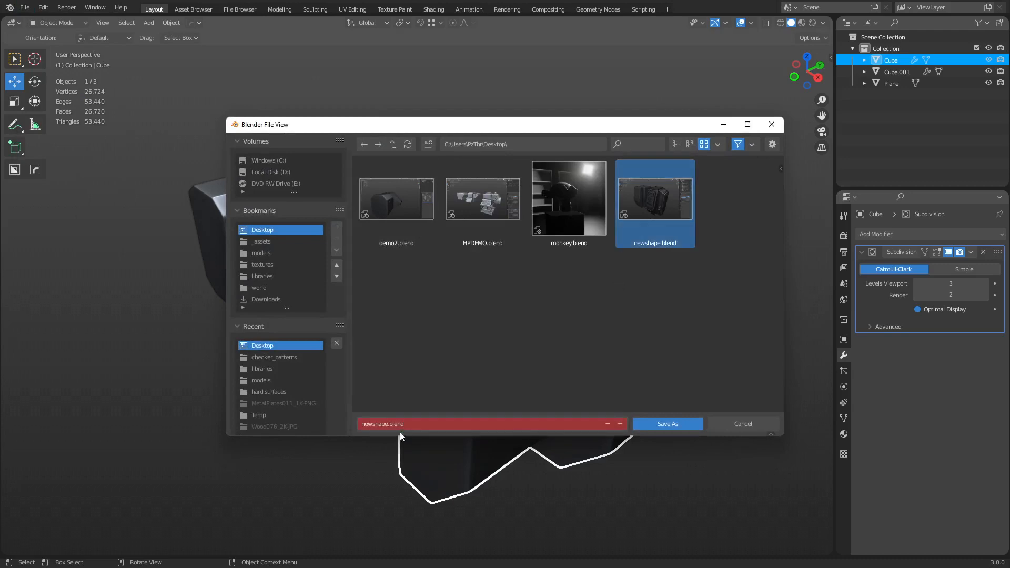
pyautogui.click(387, 424)
pyautogui.click(667, 425)
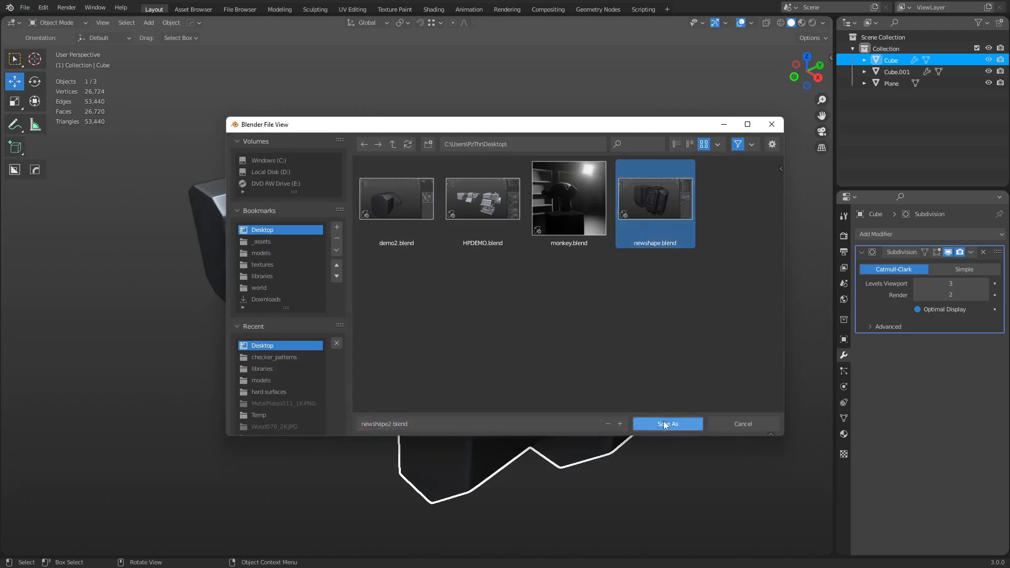
pyautogui.click(499, 213)
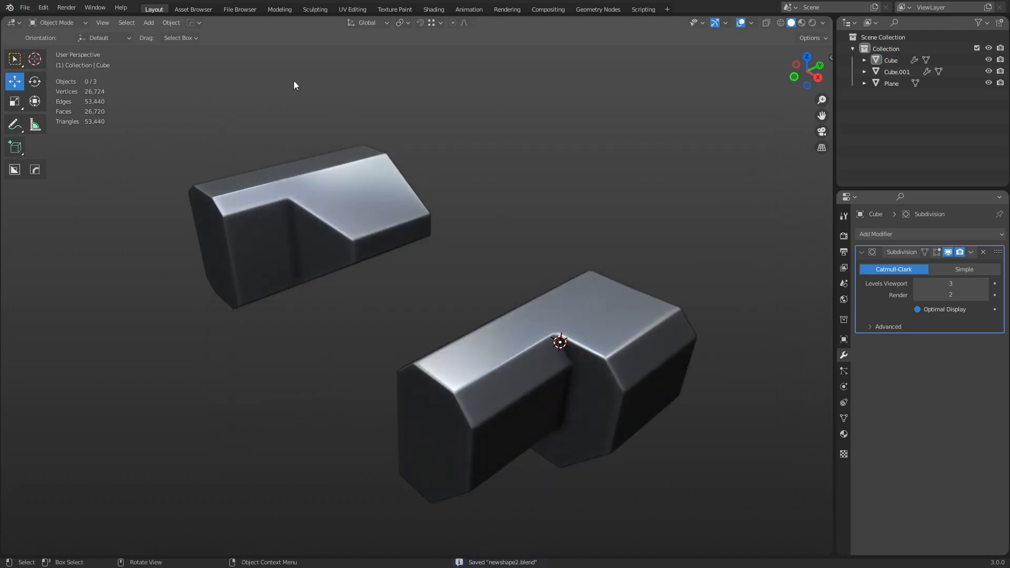
# Open newshape.blend from the Desktop, discarding unsaved changes in the current scene.
pyautogui.click(24, 7)
pyautogui.click(38, 233)
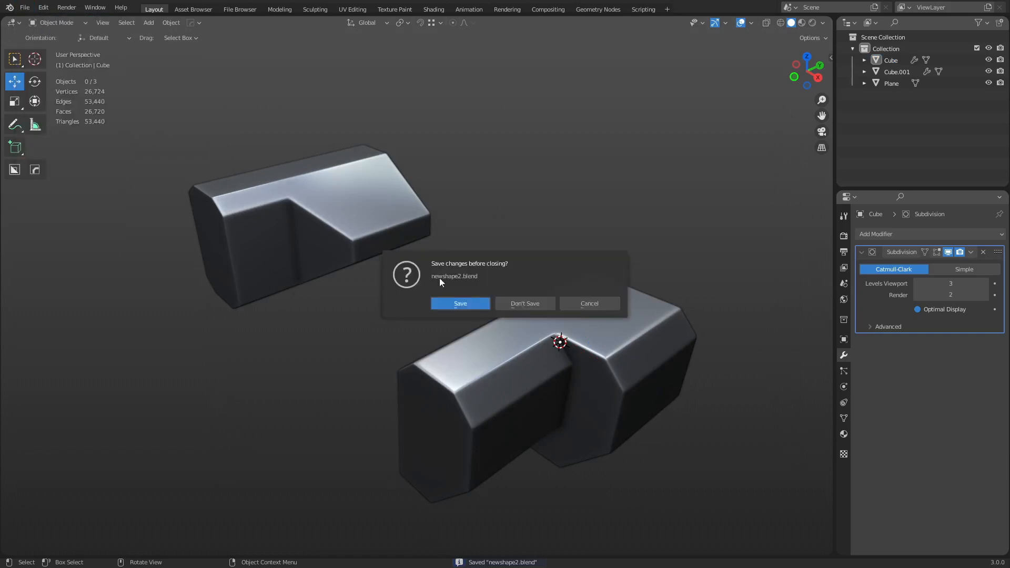
pyautogui.click(532, 304)
pyautogui.doubleClick(665, 205)
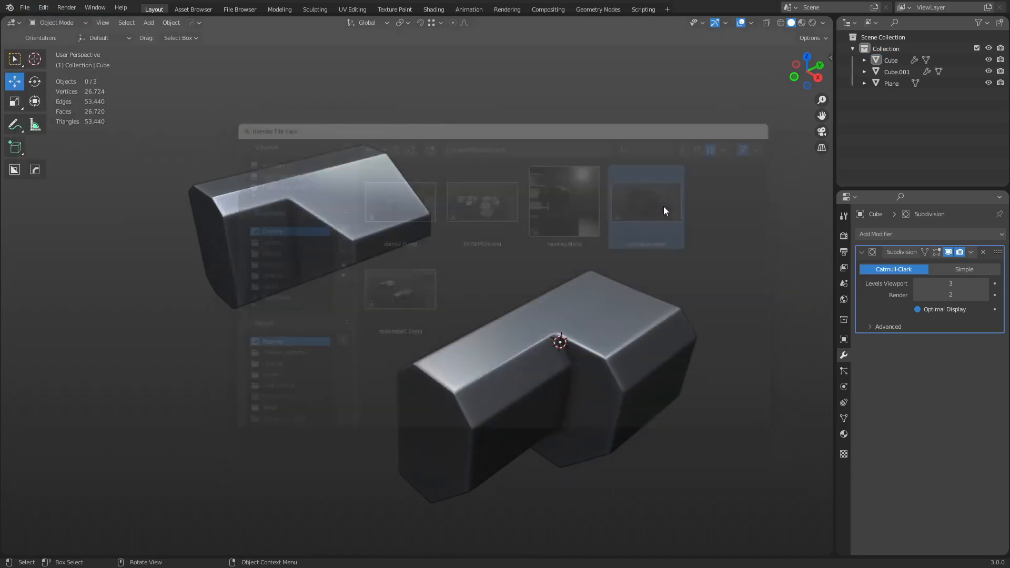
# Examine the base block beside the detailed keypad machine, hiding the wireframe and viewing the machine's front and side.
pyautogui.click(298, 224)
pyautogui.press('f')
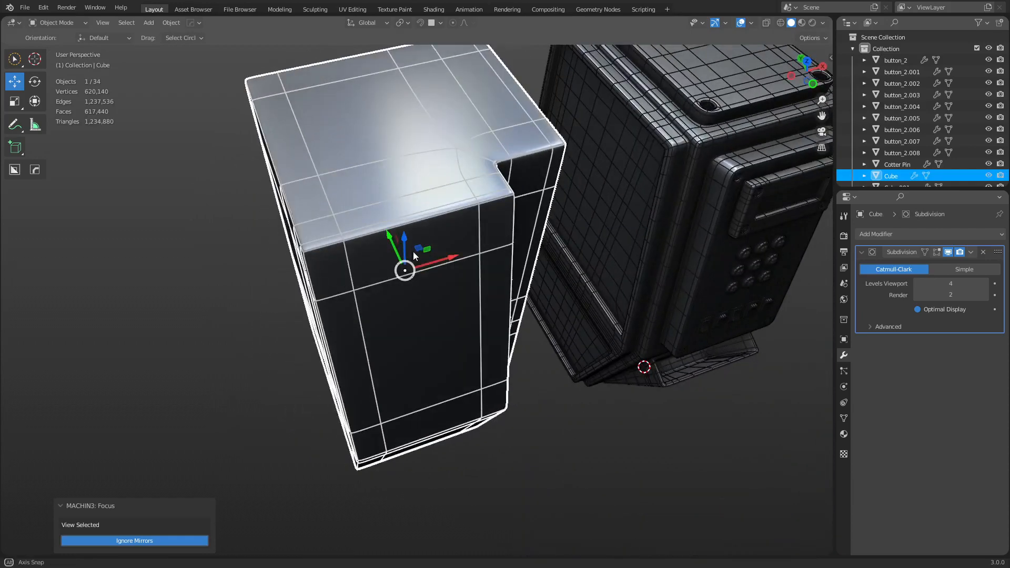
pyautogui.moveTo(413, 253); pyautogui.dragTo(415, 264, button='middle')
pyautogui.click(627, 450)
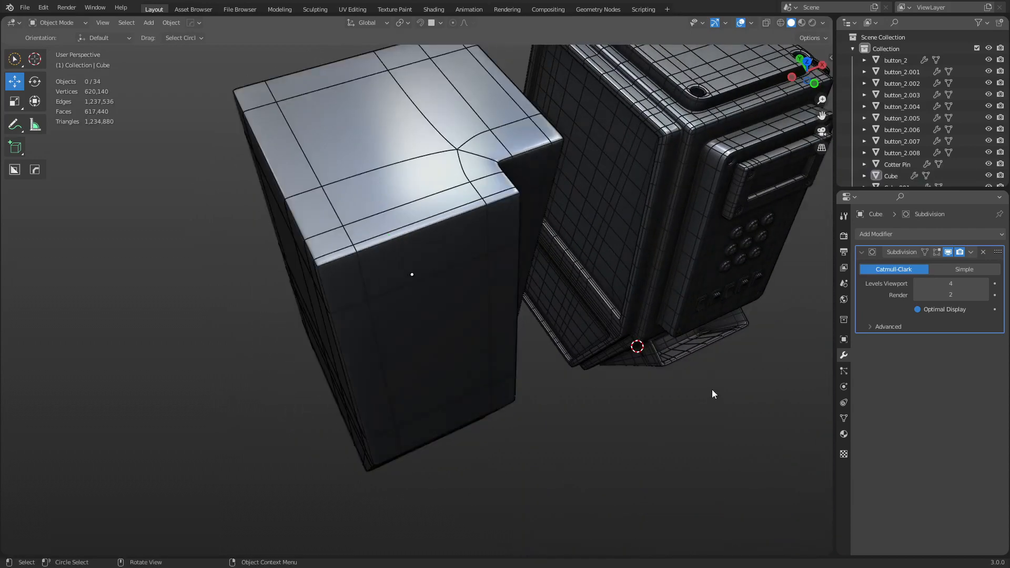
pyautogui.moveTo(713, 391)
pyautogui.keyDown('shift'); pyautogui.mouseDown(button='middle')
pyautogui.moveTo(596, 397)
pyautogui.moveTo(540, 345)
pyautogui.moveTo(586, 358)
pyautogui.moveTo(427, 255)
pyautogui.moveTo(431, 288)
pyautogui.mouseUp(button='middle'); pyautogui.keyUp('shift')
pyautogui.hotkey('shift', 'z')
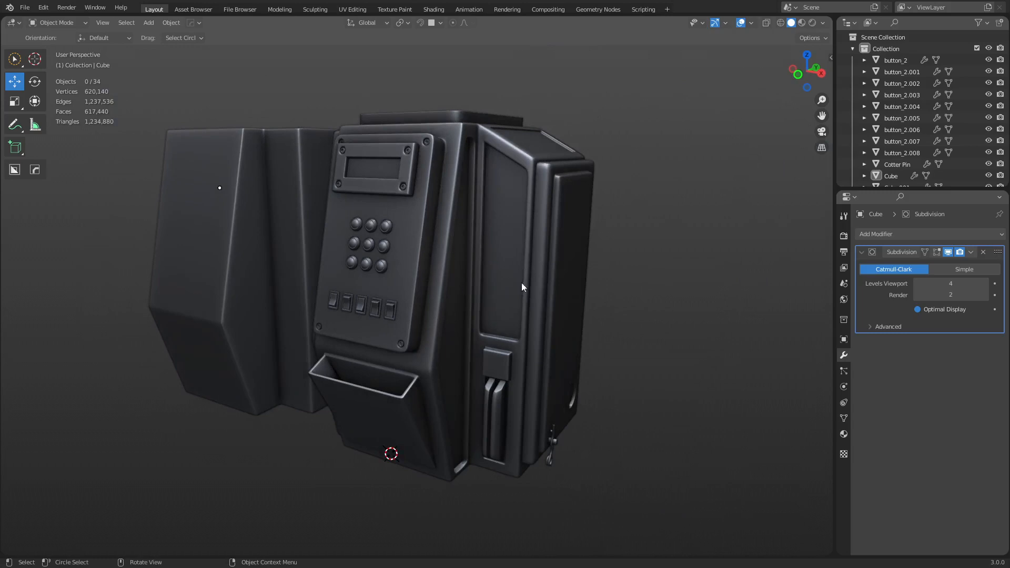
pyautogui.moveTo(522, 284); pyautogui.dragTo(510, 307, button='middle')
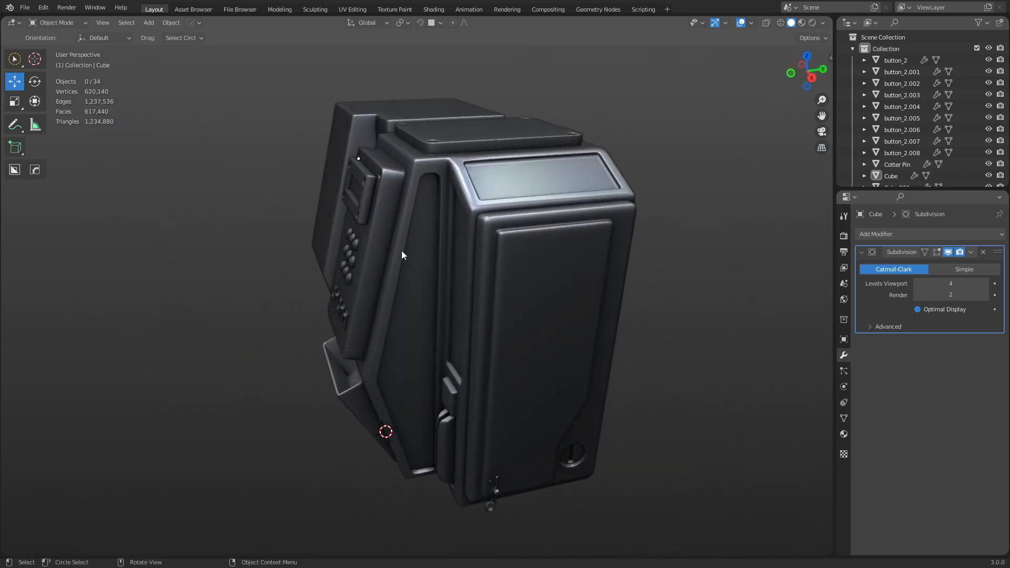
# Open HPDEMO.blend from the Desktop without saving the changes to the current file.
pyautogui.click(25, 7)
pyautogui.click(24, 233)
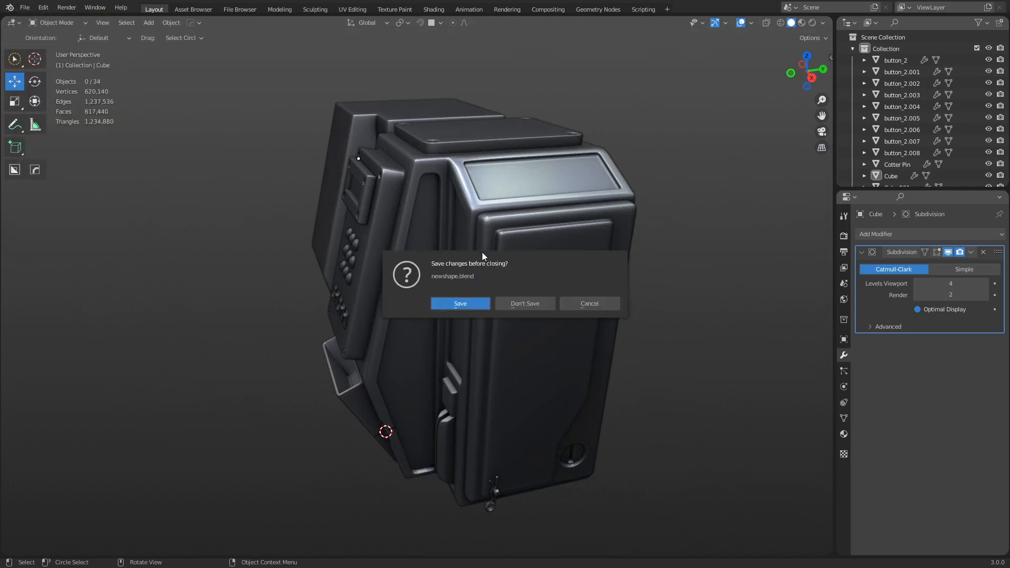
pyautogui.click(536, 303)
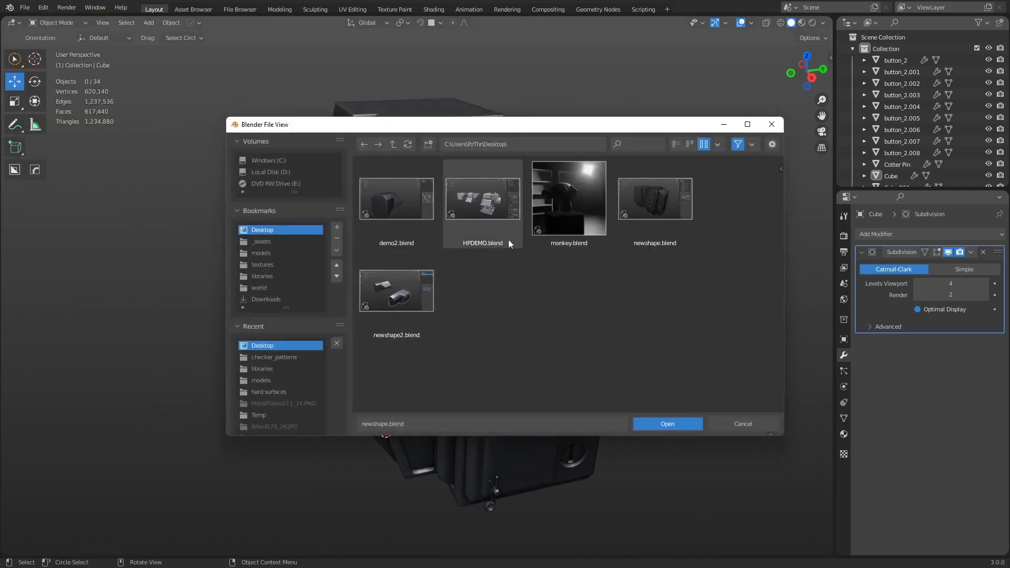
pyautogui.click(493, 218)
pyautogui.doubleClick(494, 219)
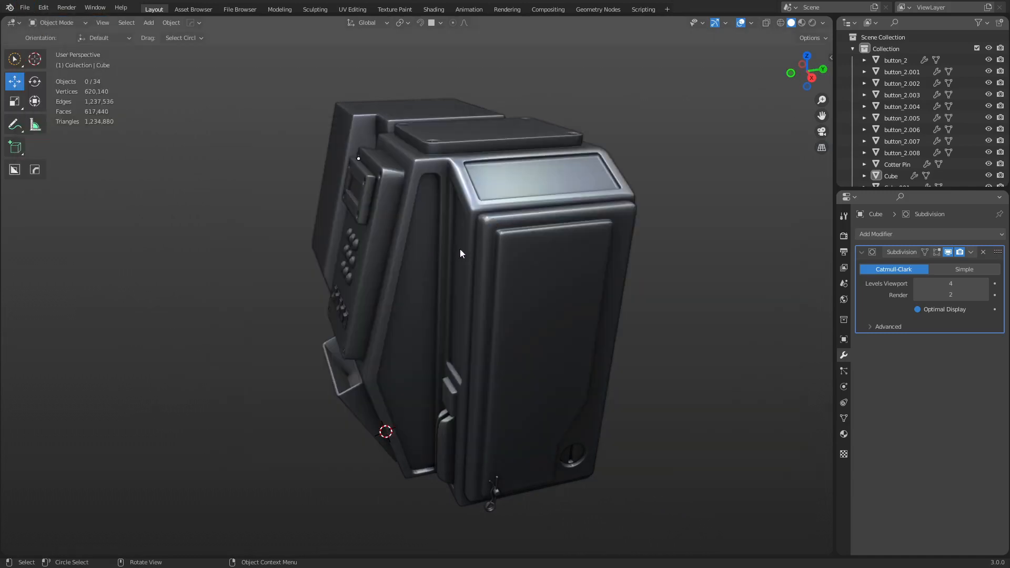
# Focus on the plain base block and examine it together with the two more detailed versions of the model.
pyautogui.moveTo(433, 307); pyautogui.dragTo(331, 304, button='middle')
pyautogui.click(178, 301)
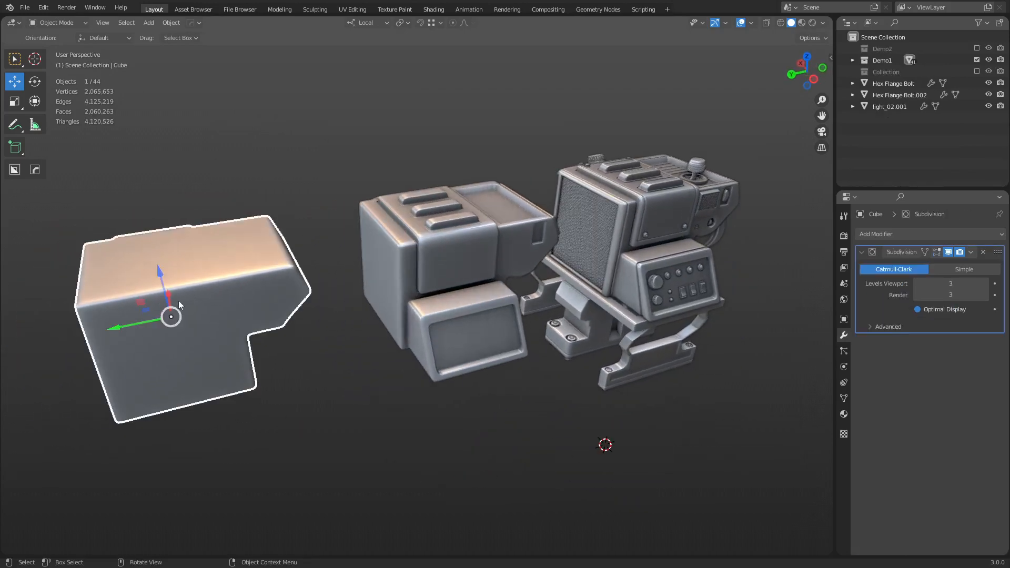
pyautogui.press('f')
pyautogui.moveTo(419, 340); pyautogui.dragTo(652, 343, button='middle')
pyautogui.moveTo(646, 304); pyautogui.dragTo(494, 319, button='middle')
# Try moving the control panel's large knob and the joystick as separate objects, cancel both moves, and clear the selection.
pyautogui.click(446, 299)
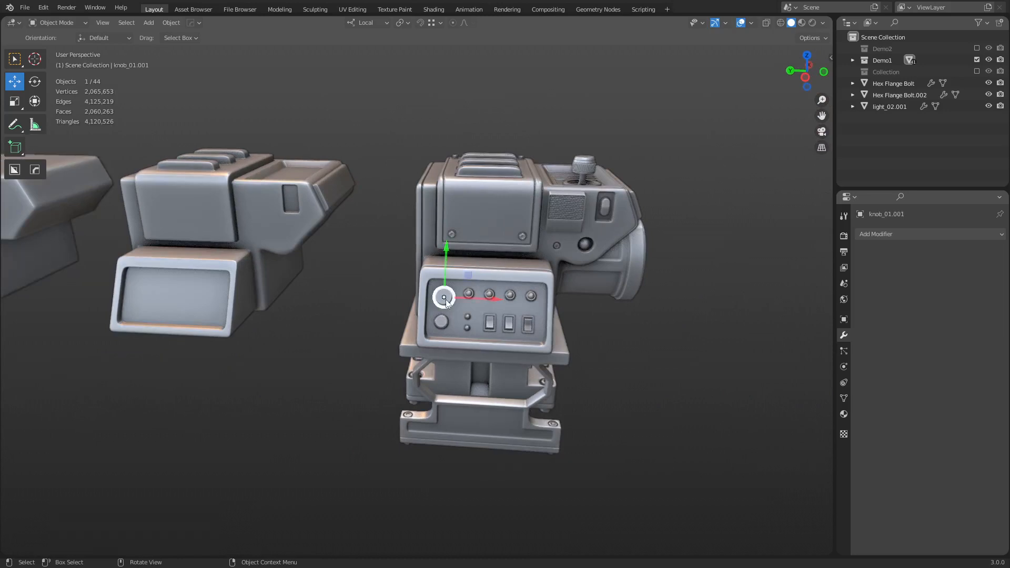
pyautogui.press('g')
pyautogui.press('Escape')
pyautogui.click(586, 187)
pyautogui.press('g')
pyautogui.press('Escape')
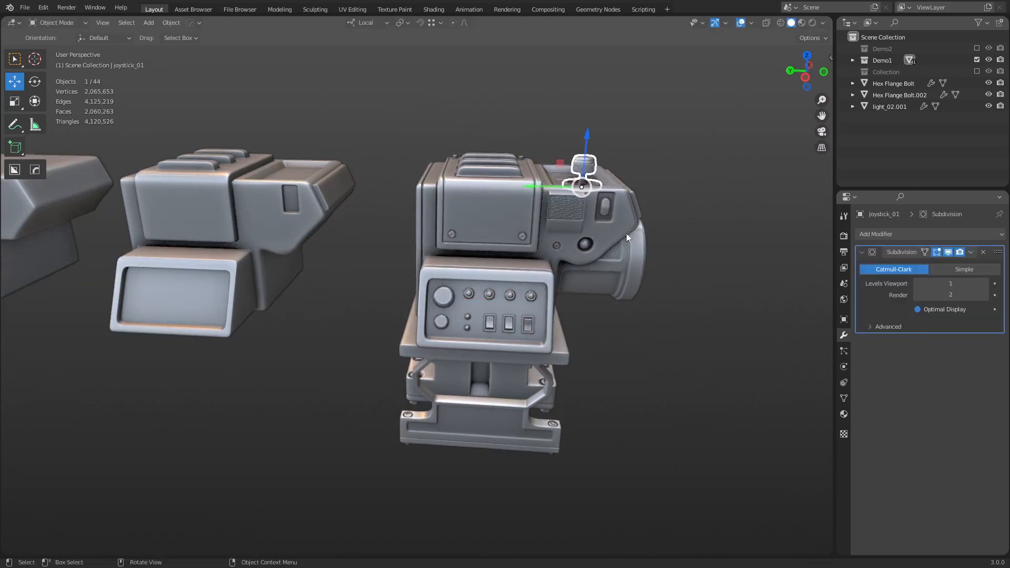
pyautogui.click(659, 374)
# Compare the three modelling stages, from the plain block to the paneled shape to the detailed machine's mesh grille.
pyautogui.moveTo(659, 373); pyautogui.dragTo(613, 367, button='middle')
pyautogui.scroll(3, 618, 331)
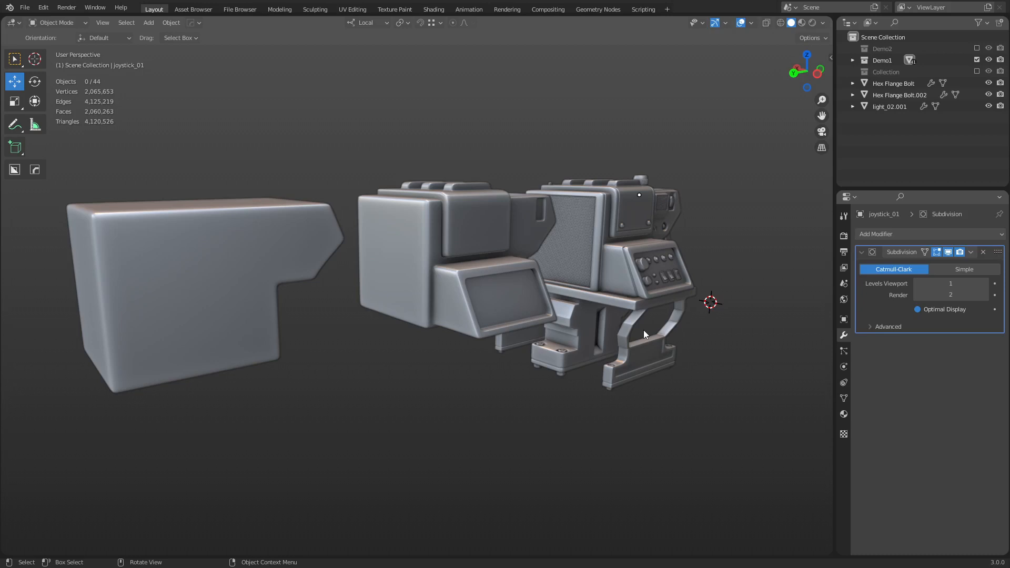
pyautogui.moveTo(744, 311); pyautogui.dragTo(576, 377, button='middle')
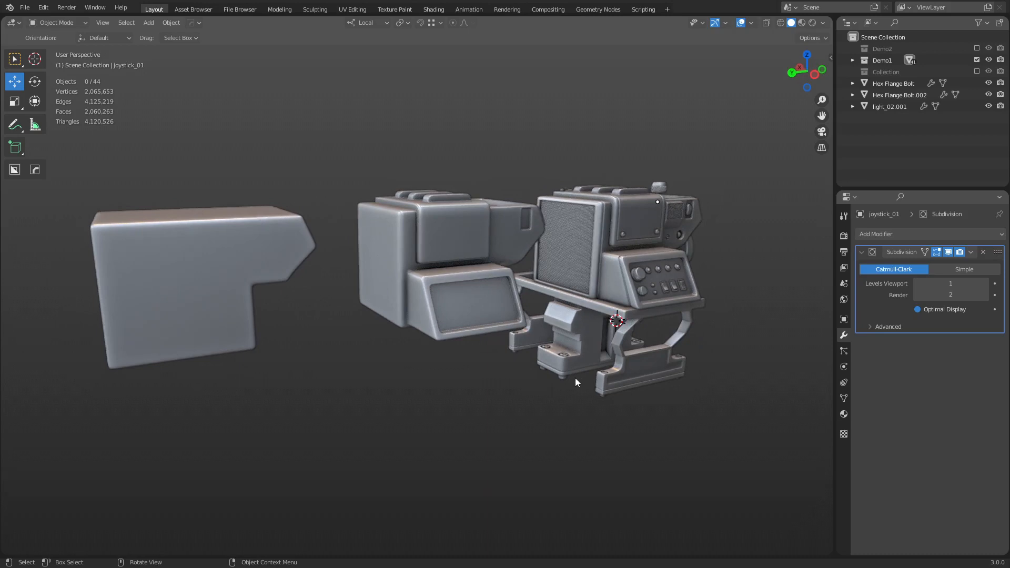
pyautogui.click(172, 264)
pyautogui.click(418, 237)
pyautogui.click(565, 247)
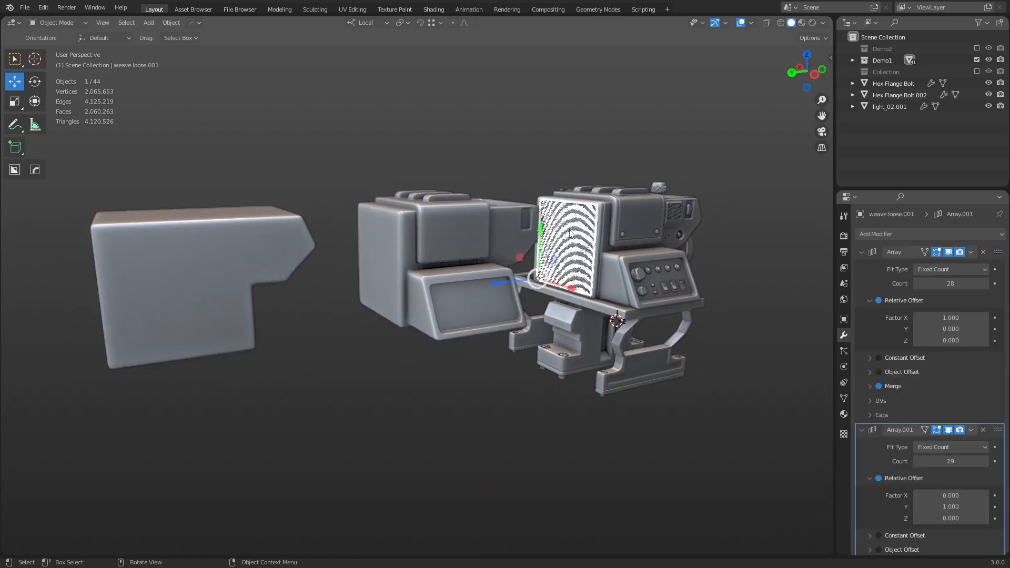
pyautogui.click(434, 417)
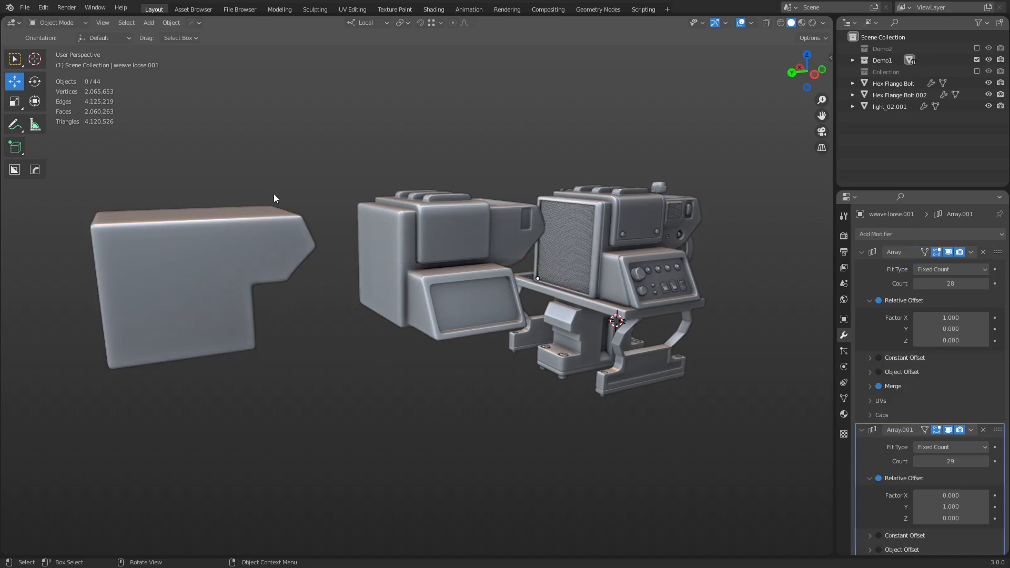